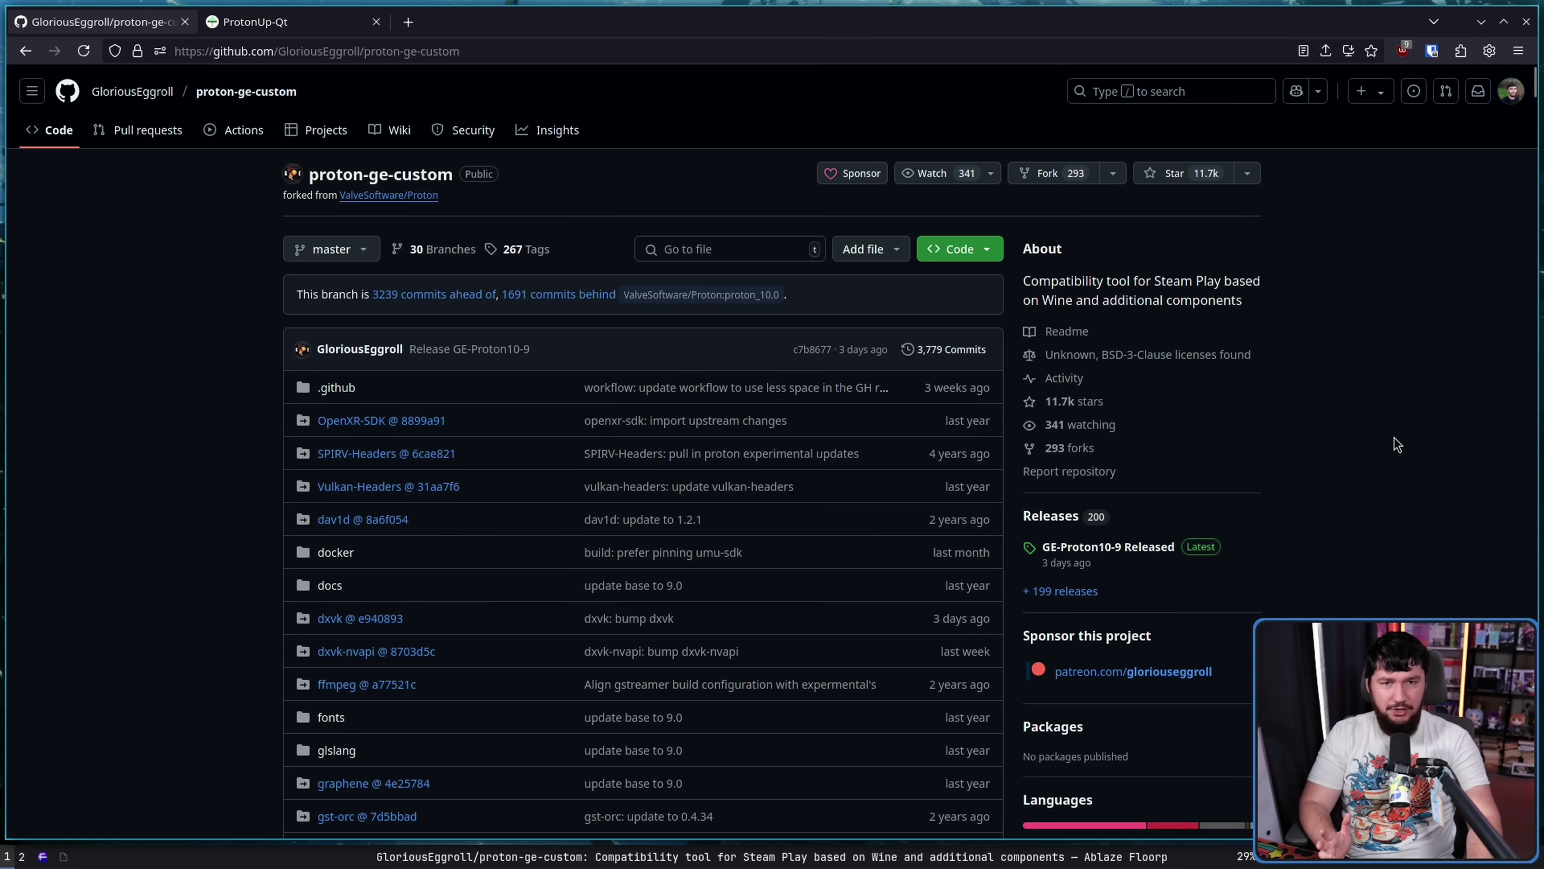
Look over the proton-ge-custom repository page, and switch to the ProtonUp-Qt website.
scroll(1390, 439, down, 2)
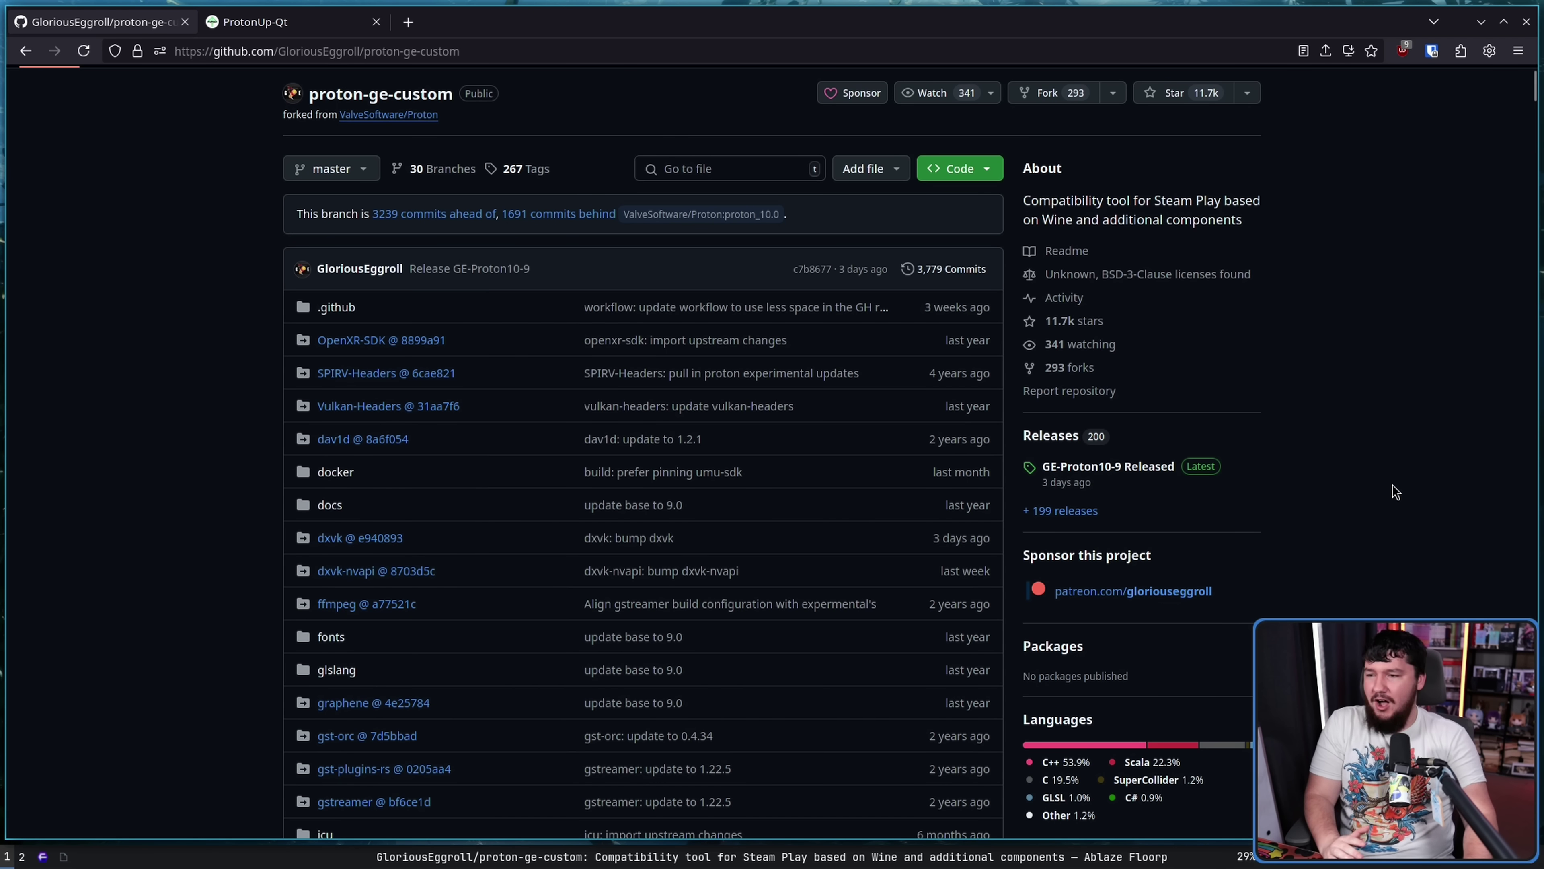
click(329, 23)
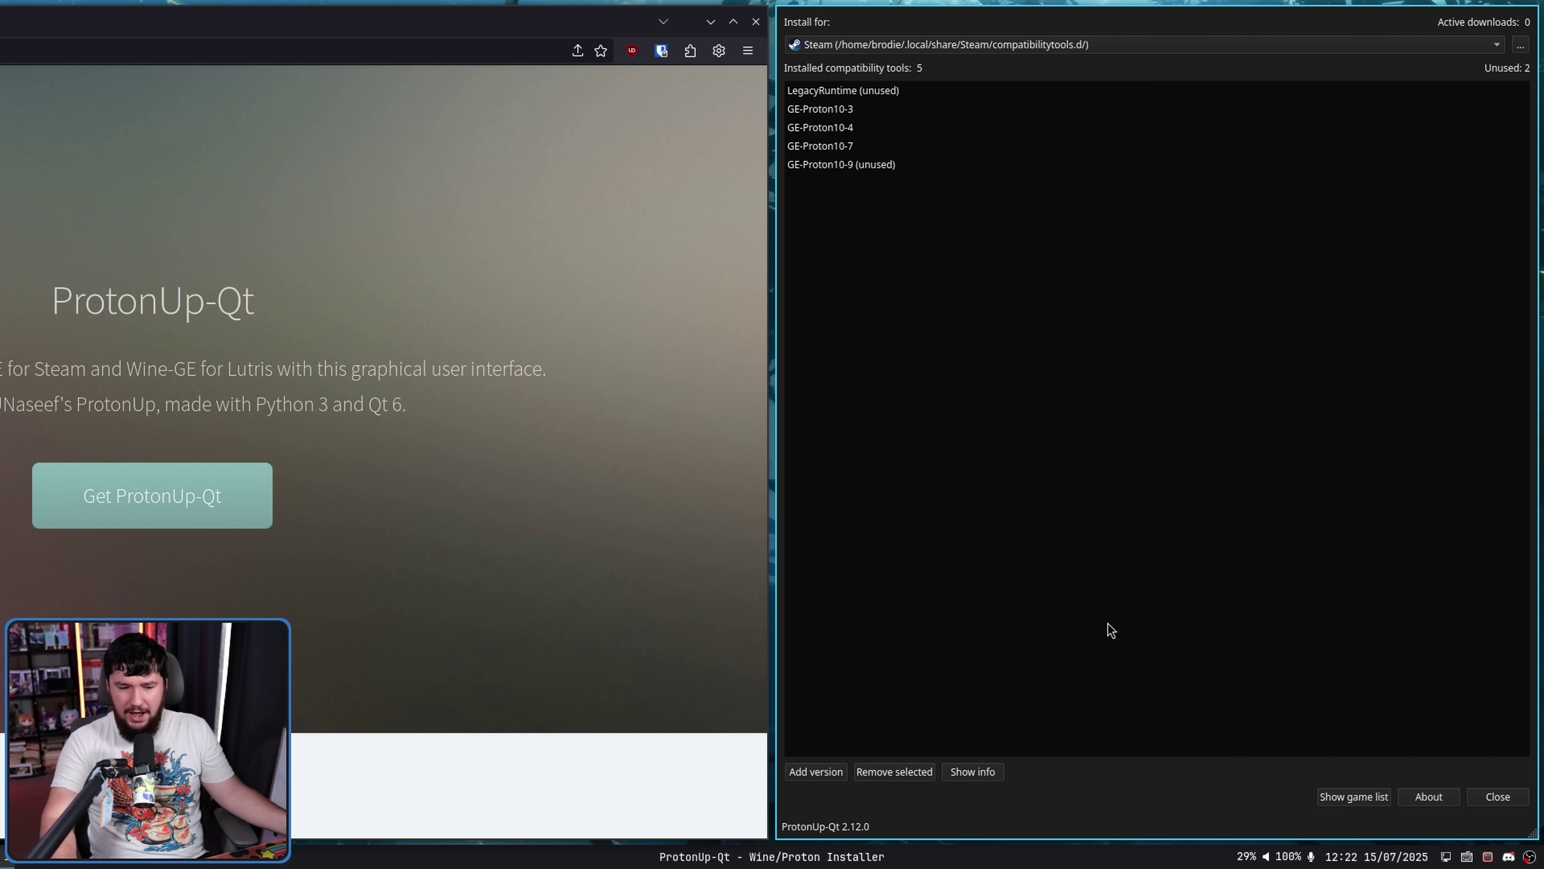
Check the GE-Proton versions offered for Steam in ProtonUp-Qt, and leave the version dialog without installing anything.
click(846, 771)
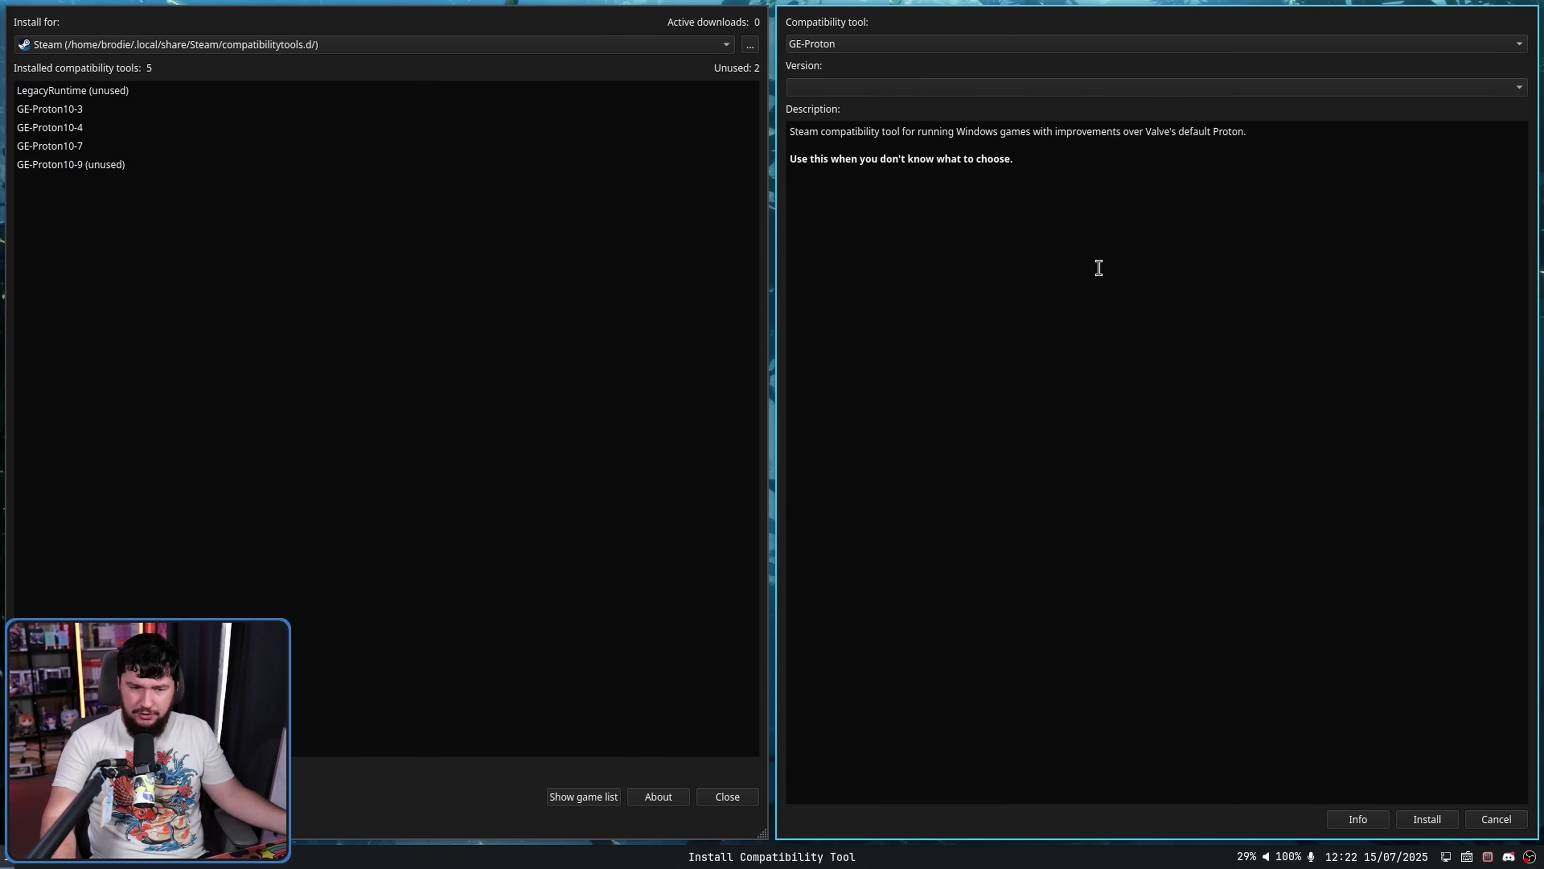
click(997, 88)
click(949, 110)
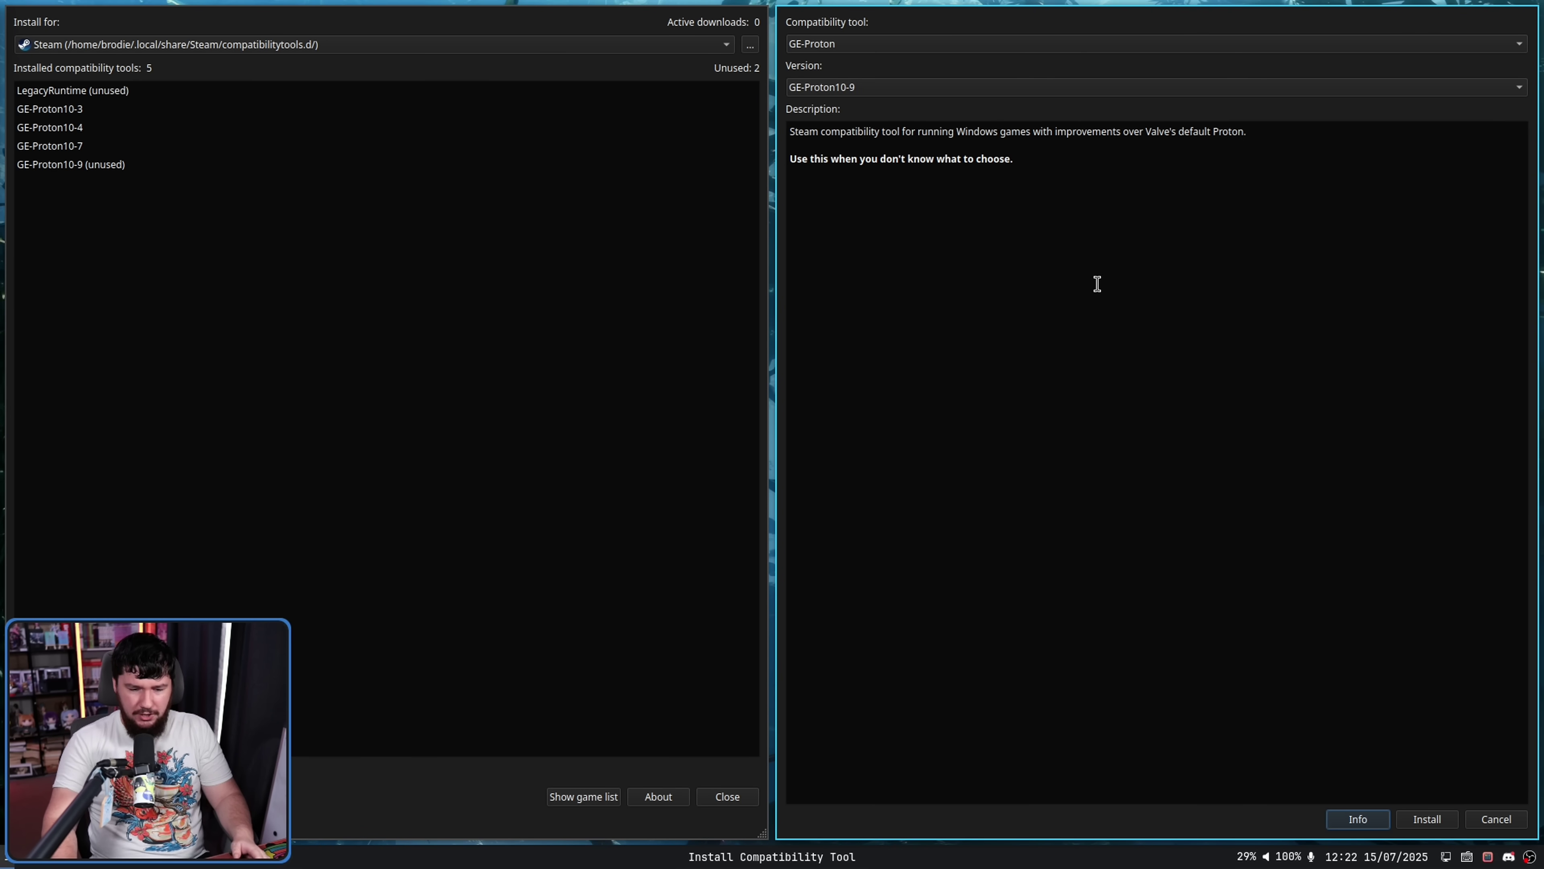
key(Escape)
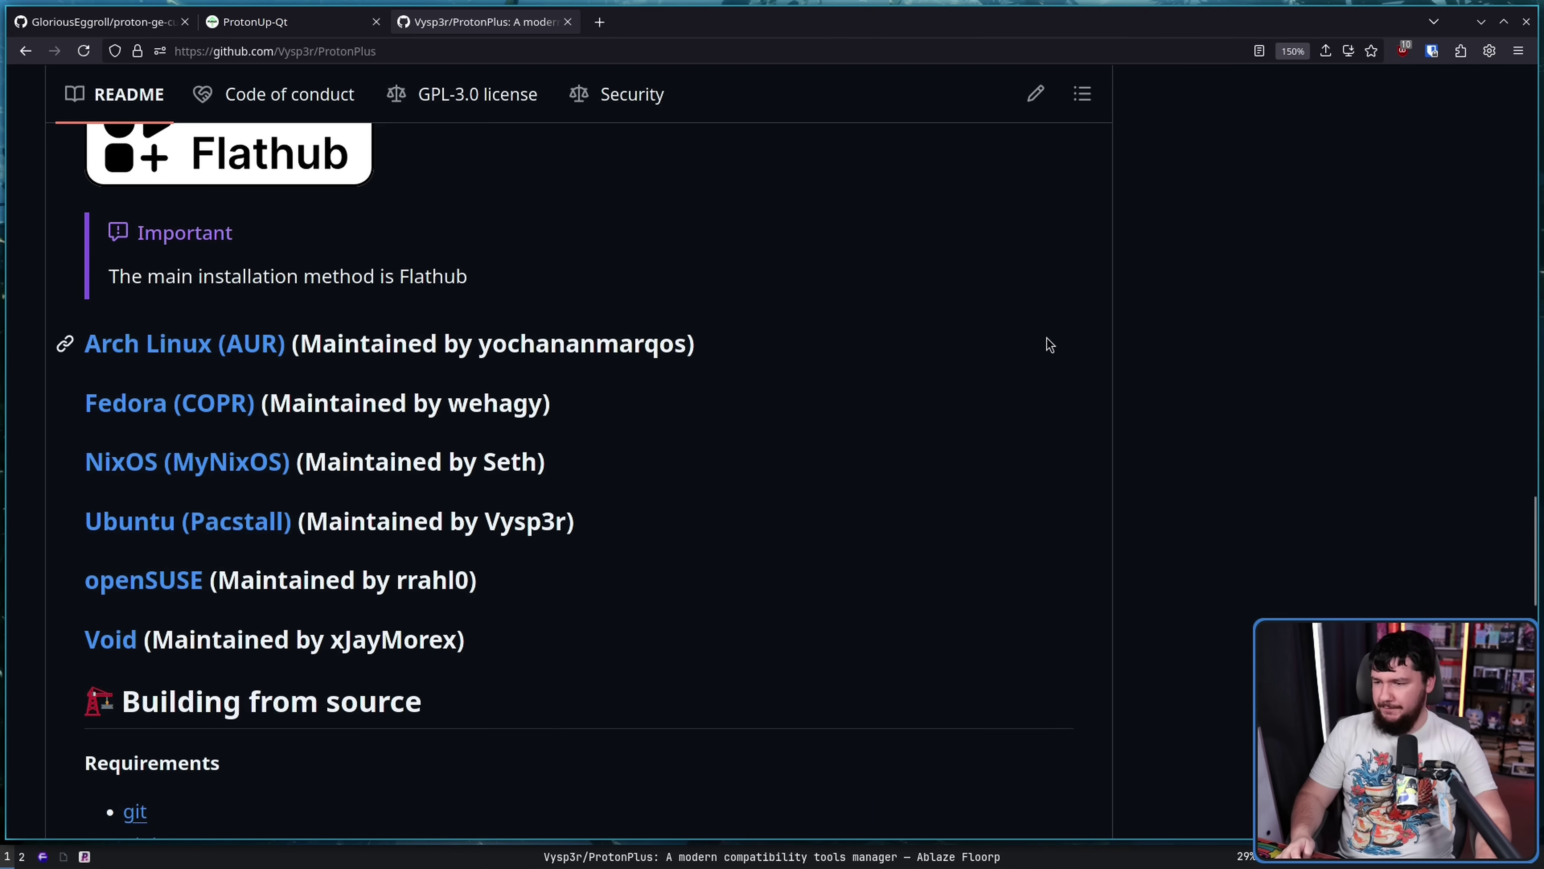
Examine the Flathub and distribution packages under Installation methods in the ProtonPlus README.
drag(323, 341, 86, 344)
drag(292, 403, 550, 403)
drag(347, 465, 505, 609)
drag(526, 666, 101, 344)
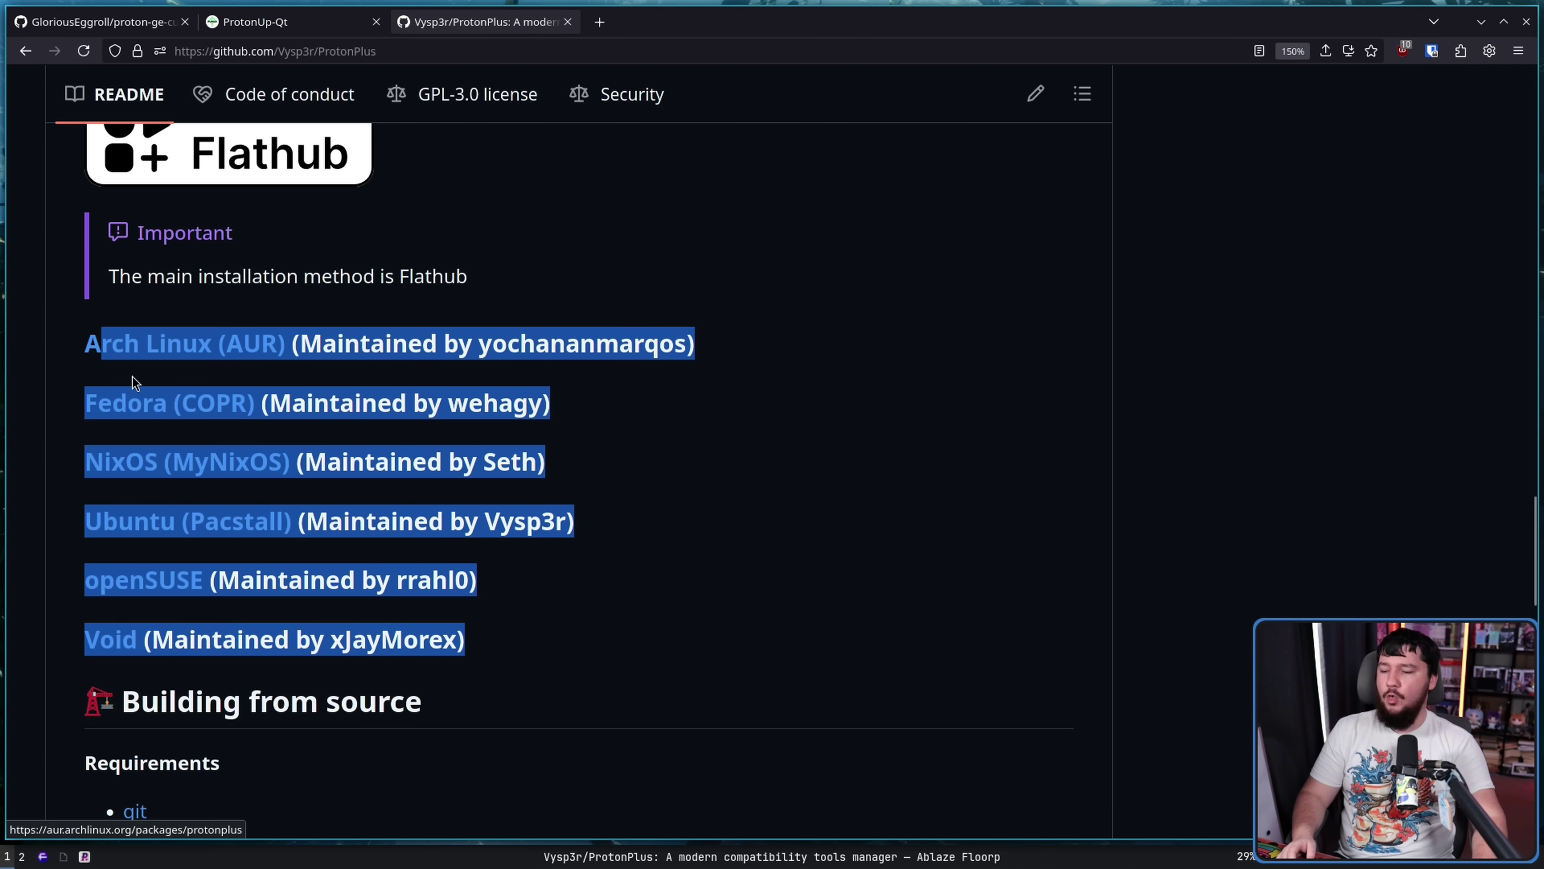
middle_click(481, 260)
click(498, 243)
drag(507, 448, 397, 355)
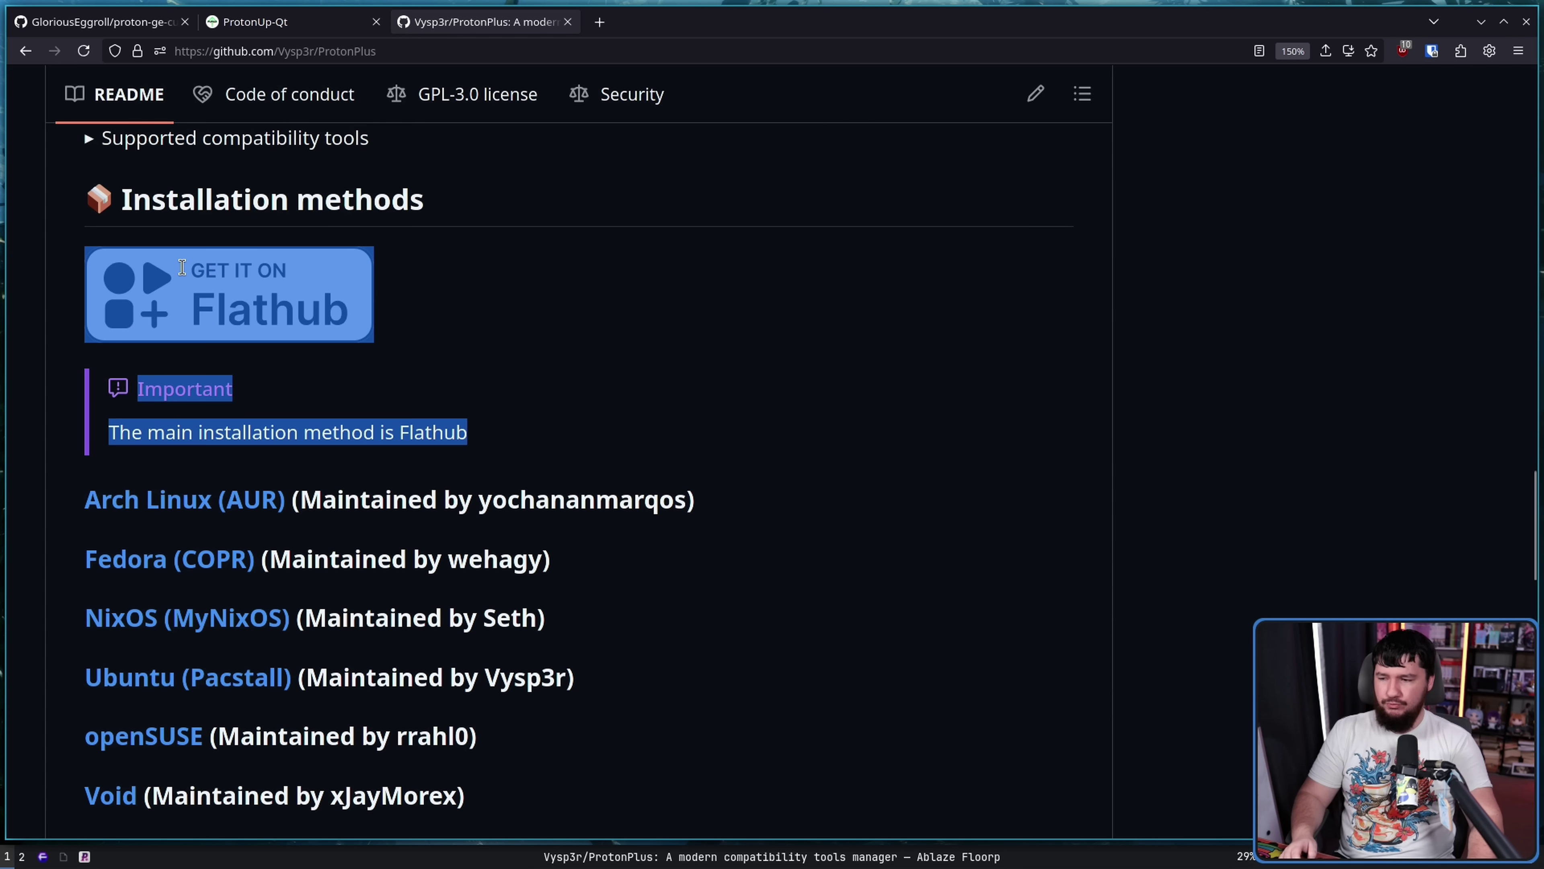
click(611, 395)
Switch to ProtonPlus to view its Steam runners, and inspect the installed compatibility tools in ProtonUp-Qt for comparison.
key(alt+Tab)
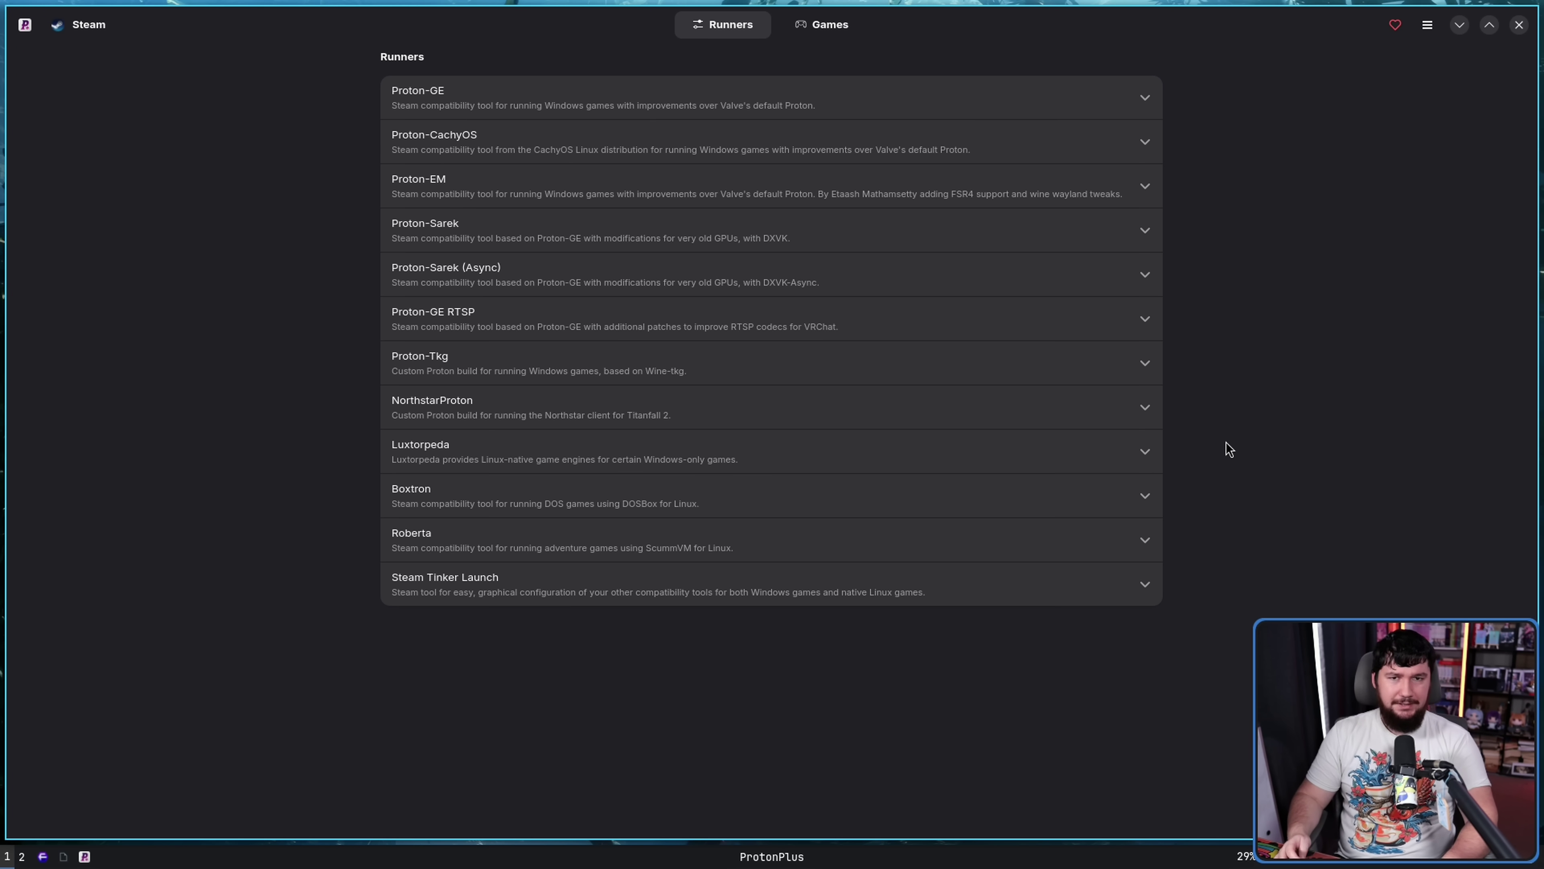
key(super+Right)
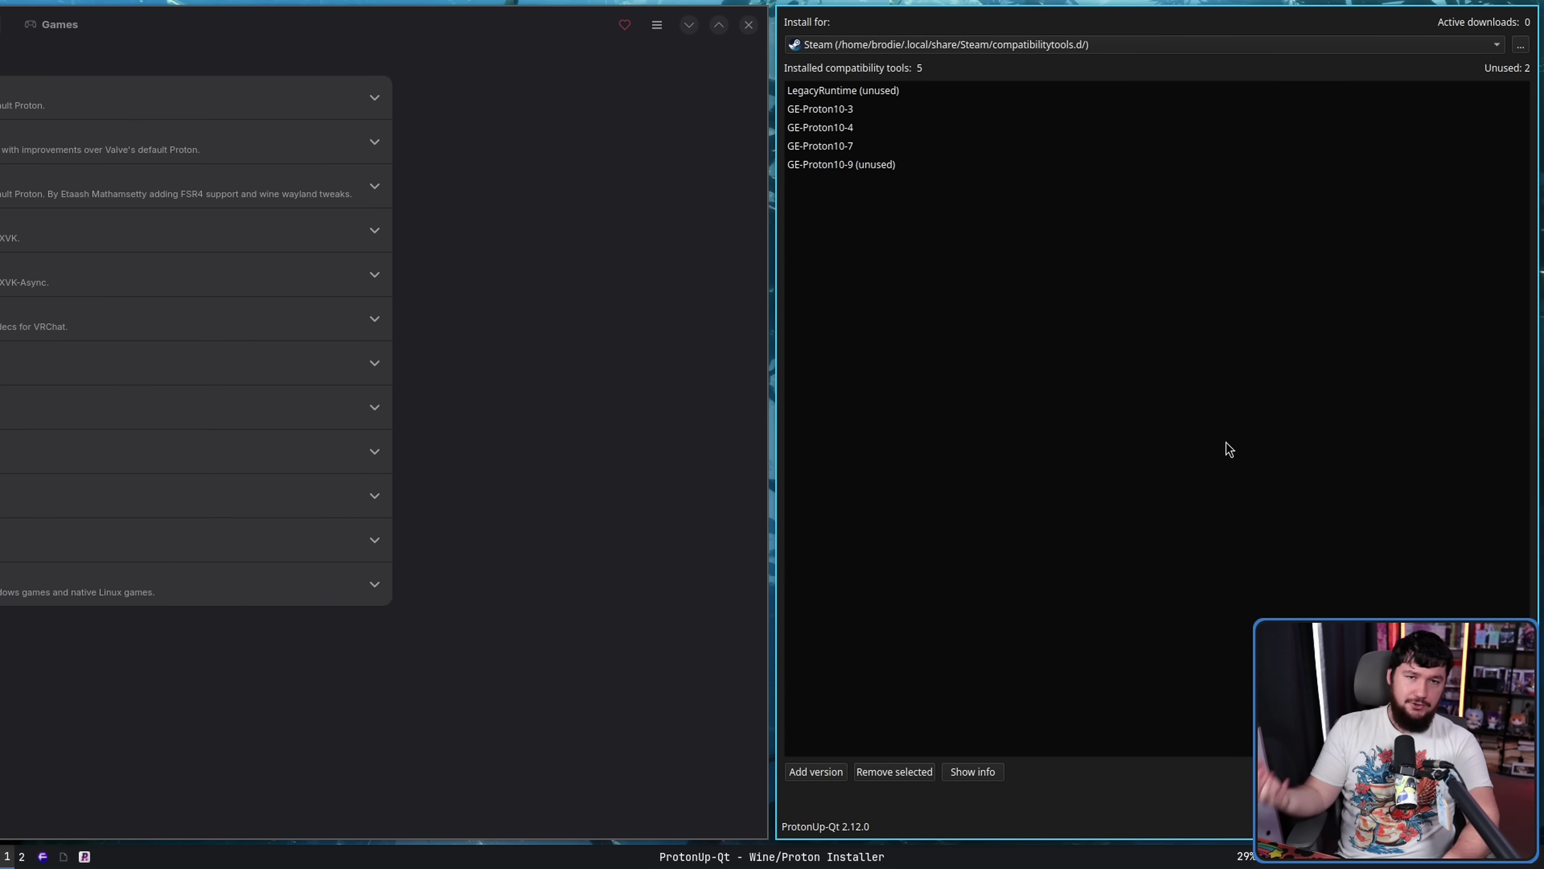
key(super+Left)
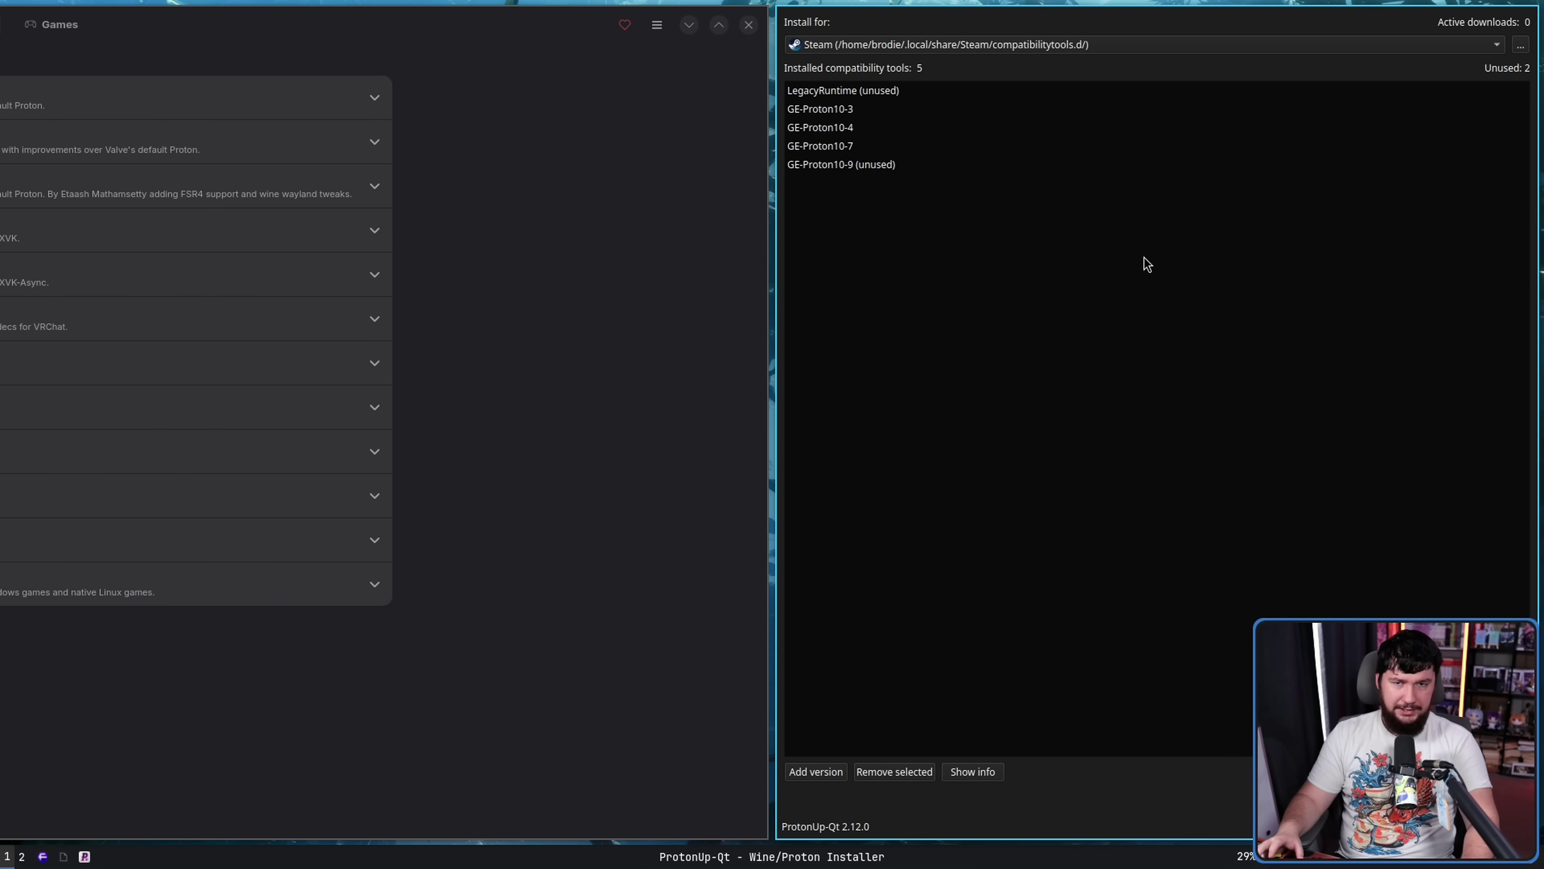
click(854, 129)
click(844, 162)
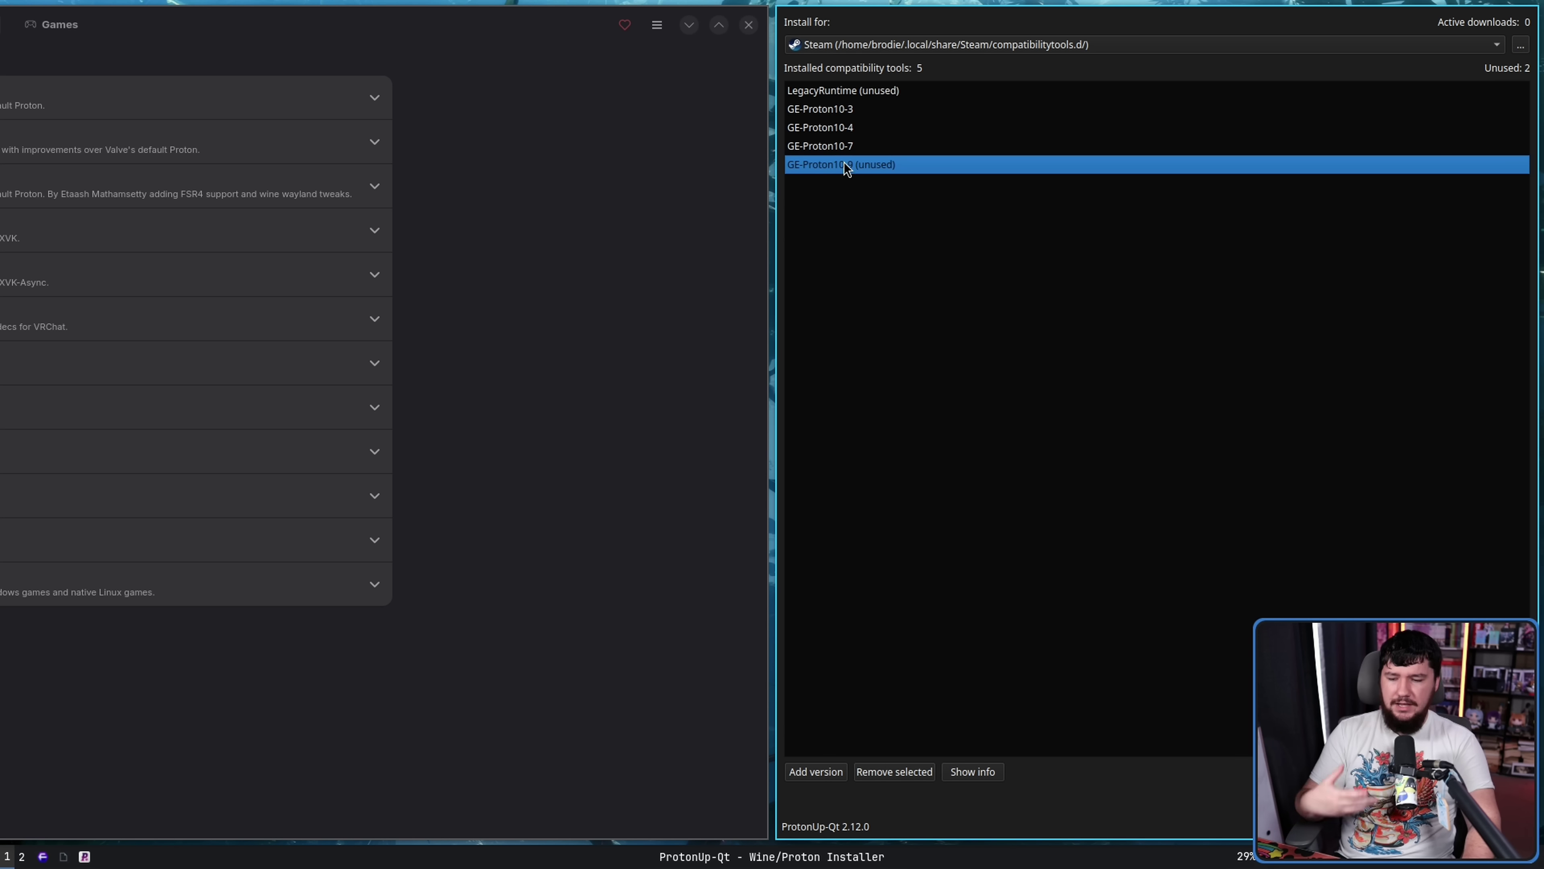
click(851, 116)
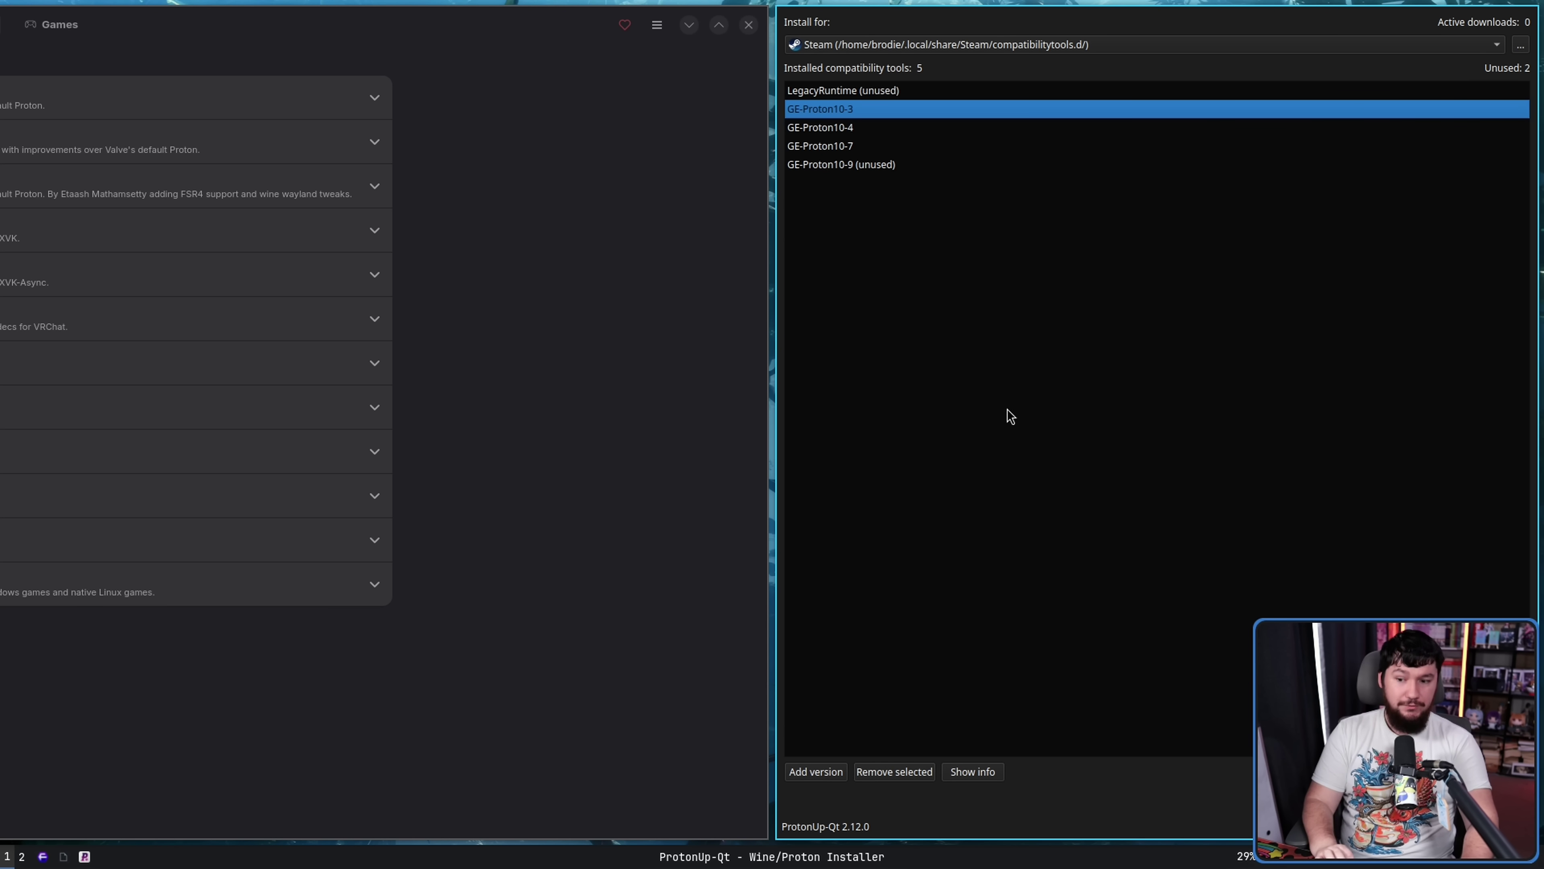
Install the GE-Proton compatibility tool version GE-Proton9-24 for Steam in ProtonUp-Qt.
click(820, 771)
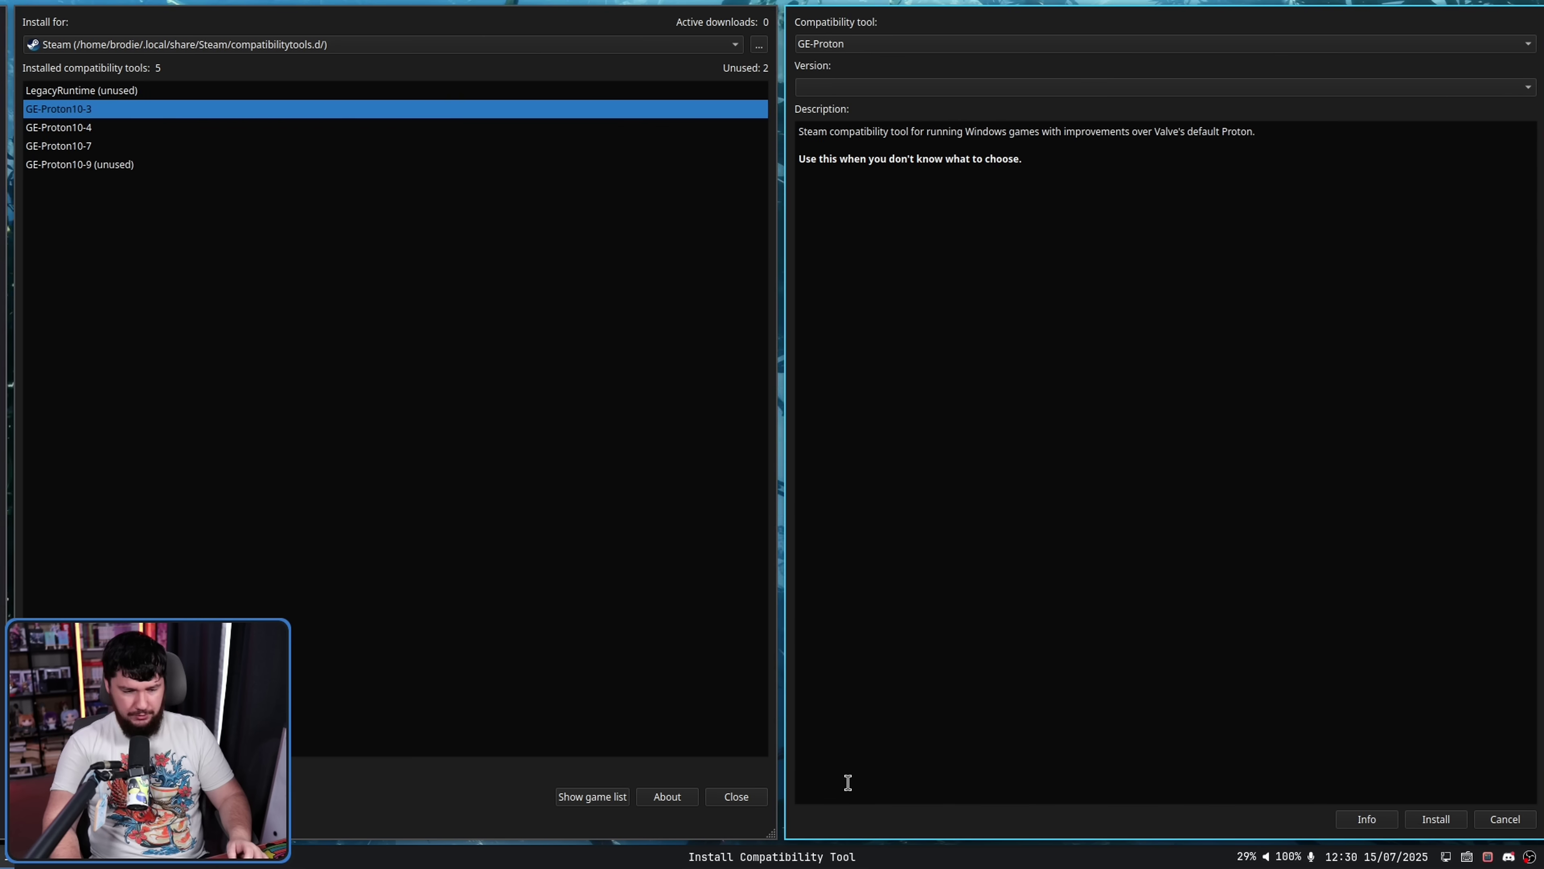
click(950, 91)
click(1000, 69)
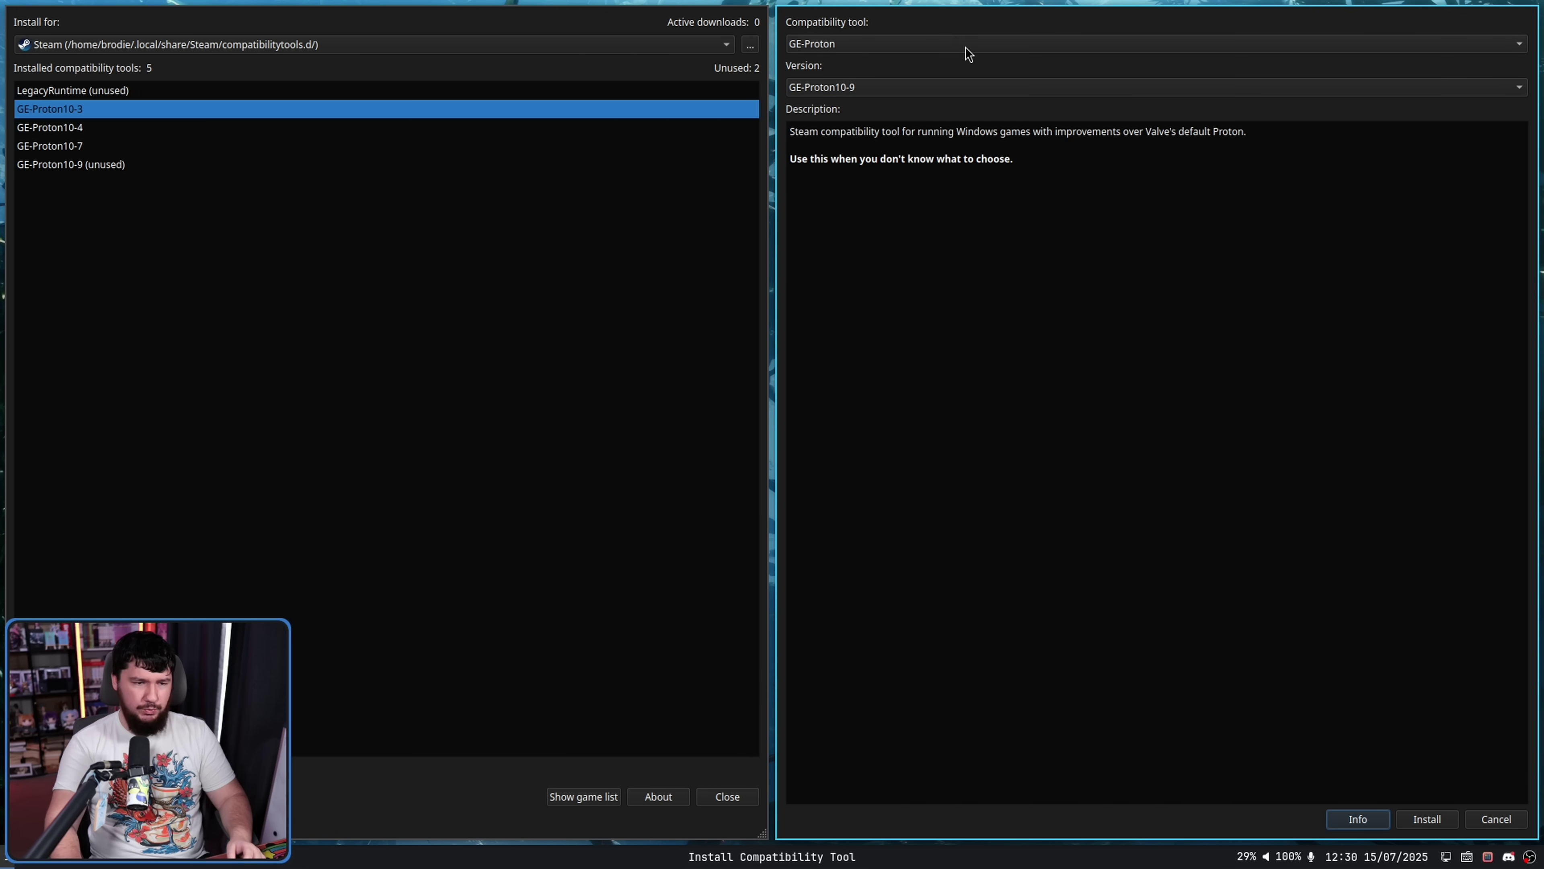
click(966, 49)
click(892, 39)
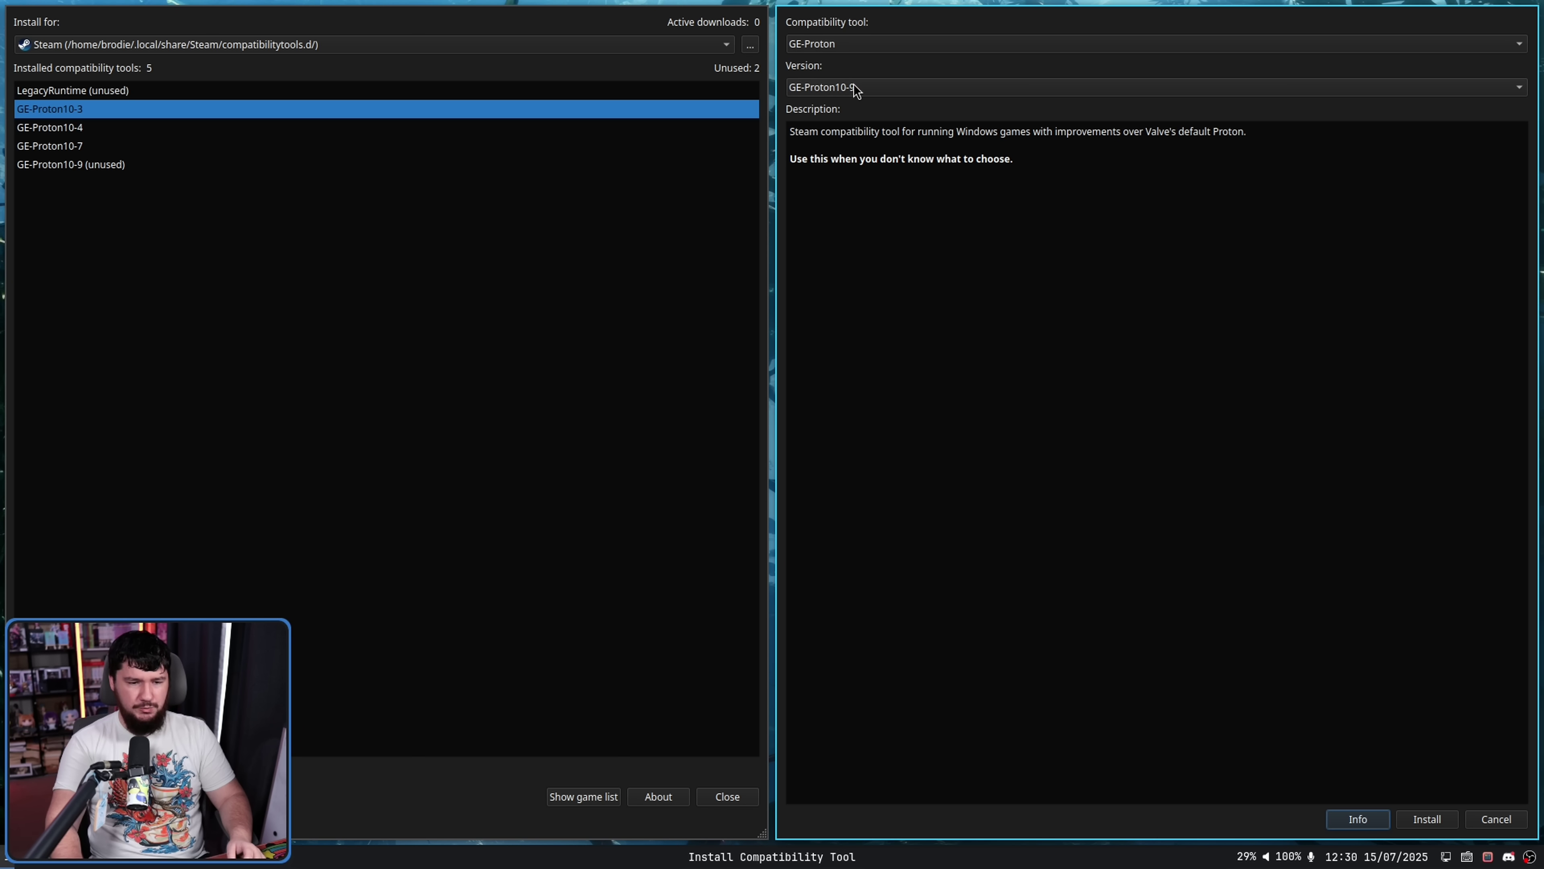
click(927, 91)
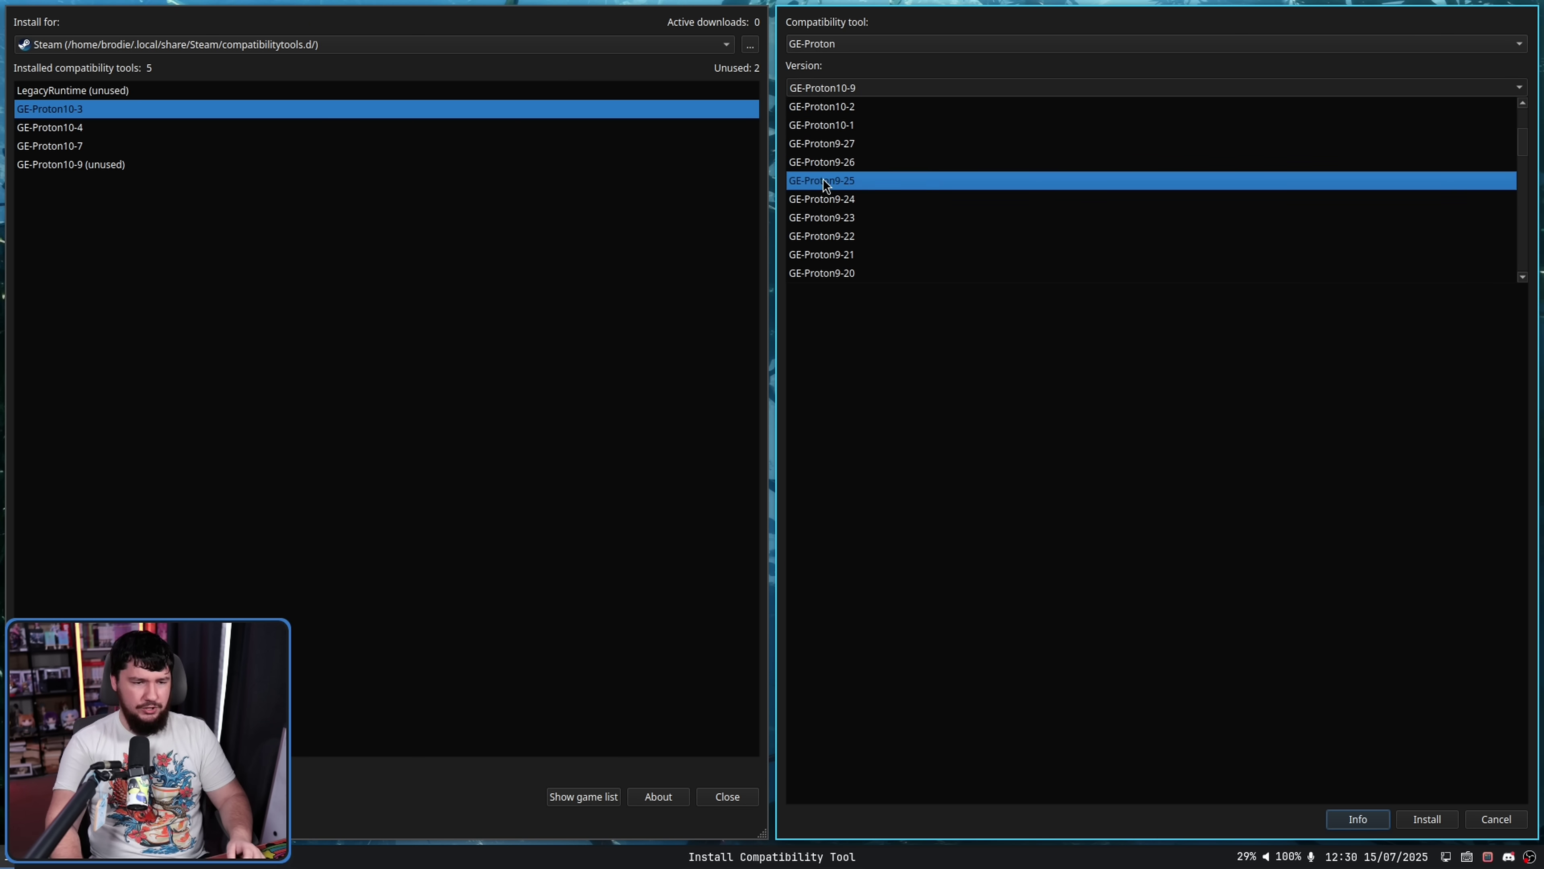
click(871, 201)
click(1425, 819)
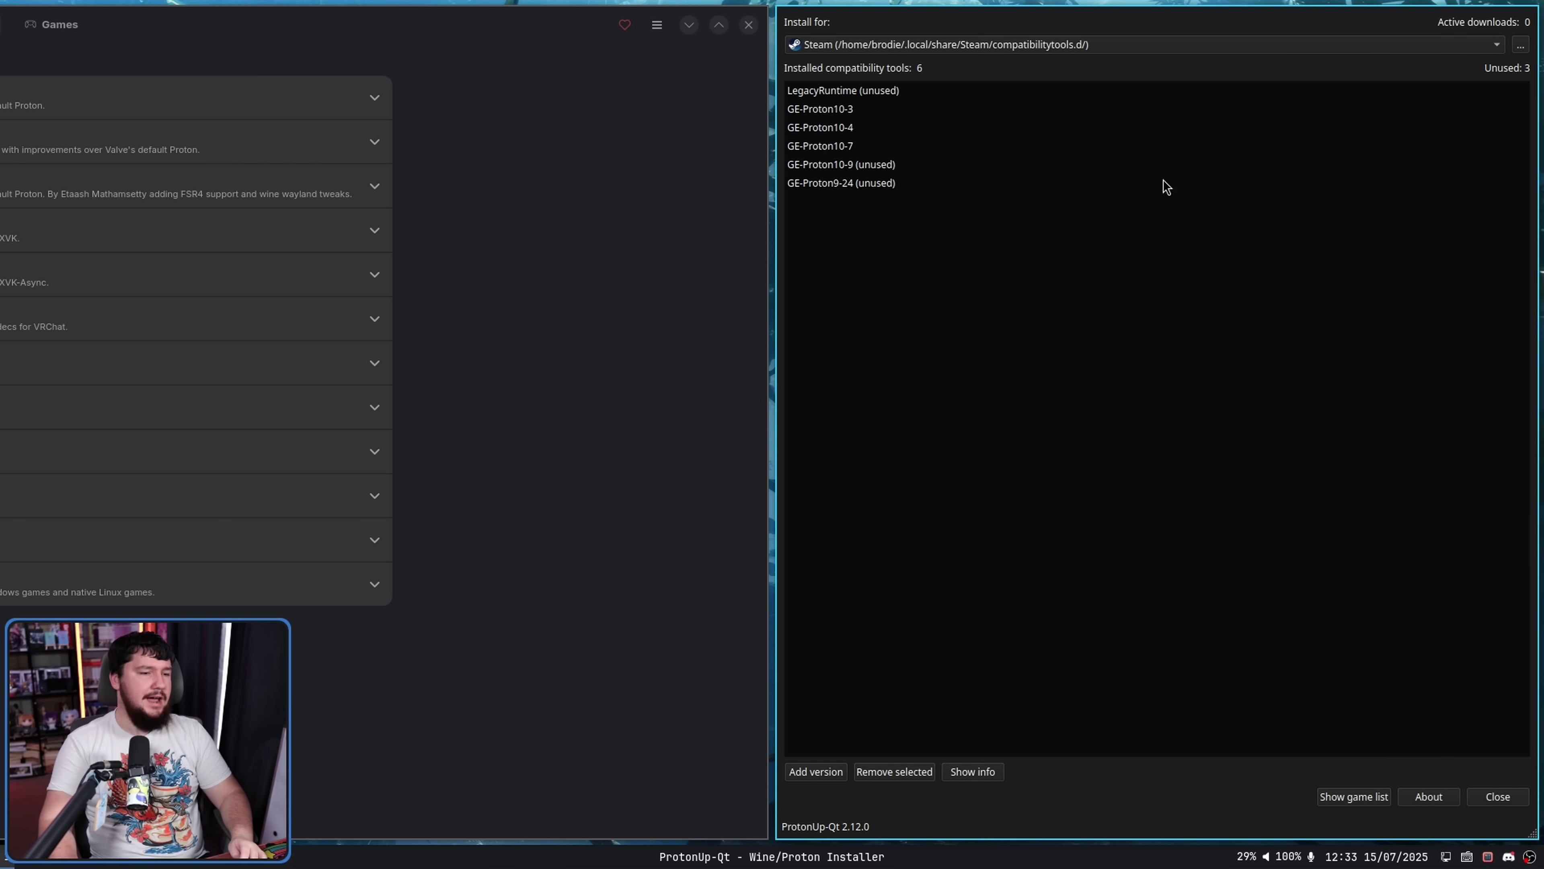
Switch to ProtonPlus and remove the GE-Proton9-24 version from the Proton-GE runner.
key(super+q)
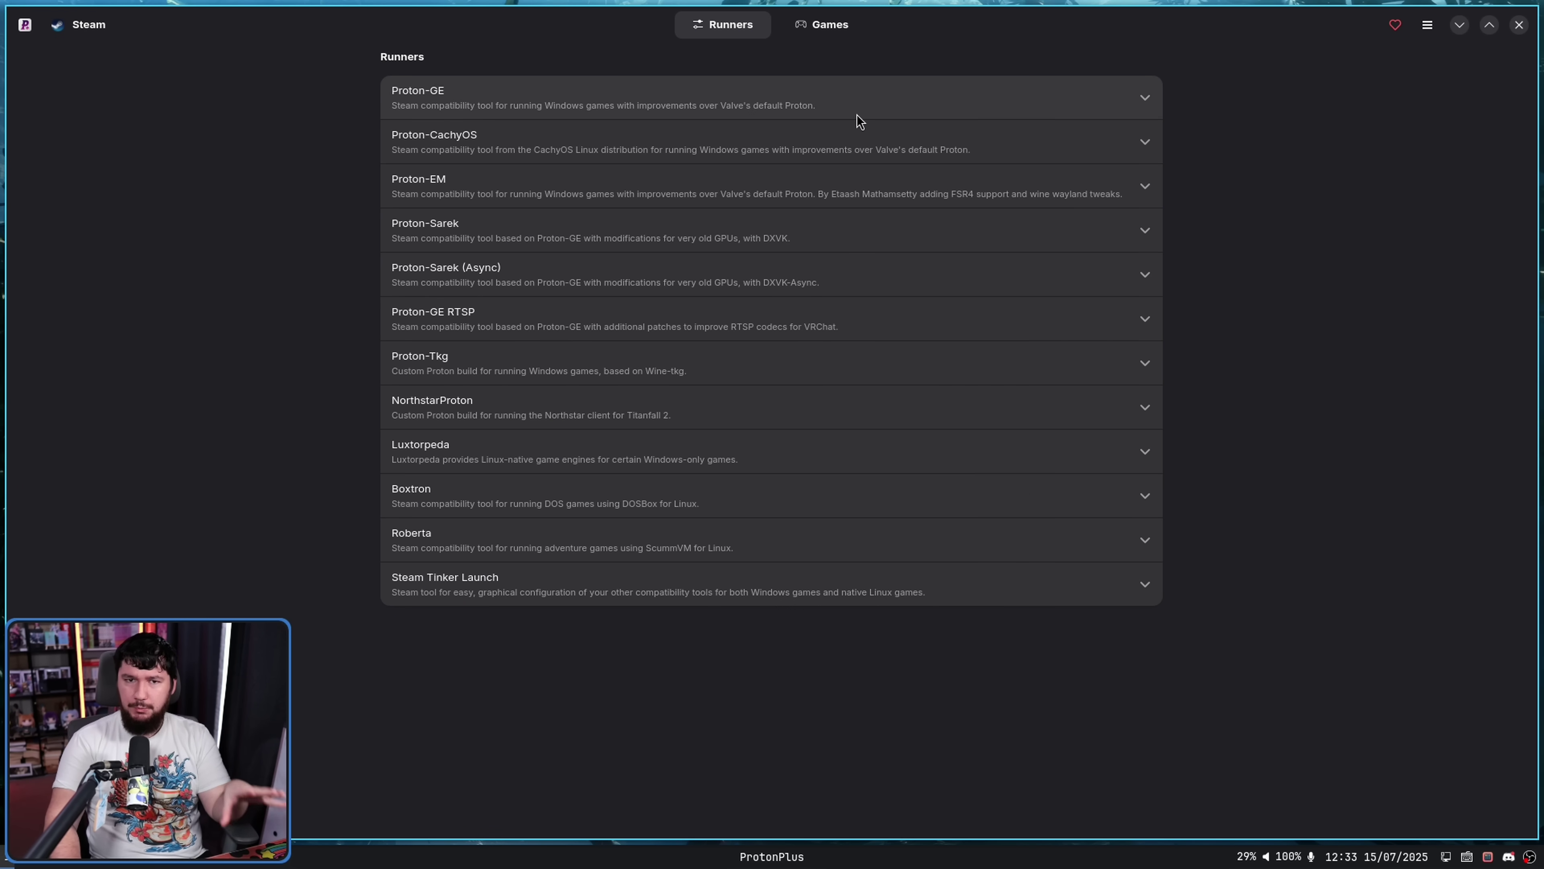
click(983, 91)
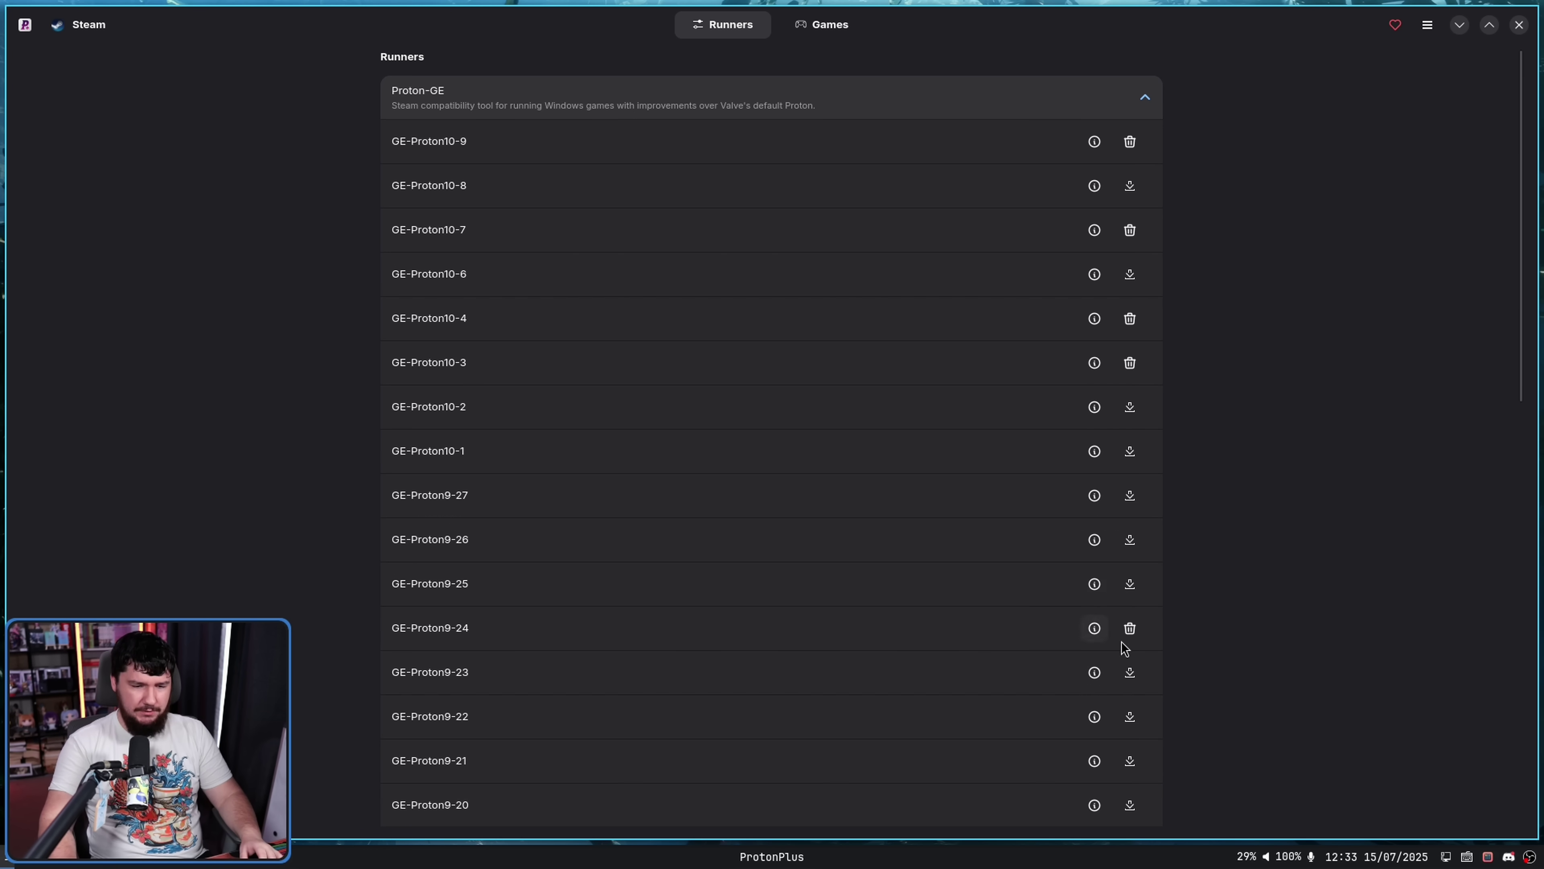
click(1129, 628)
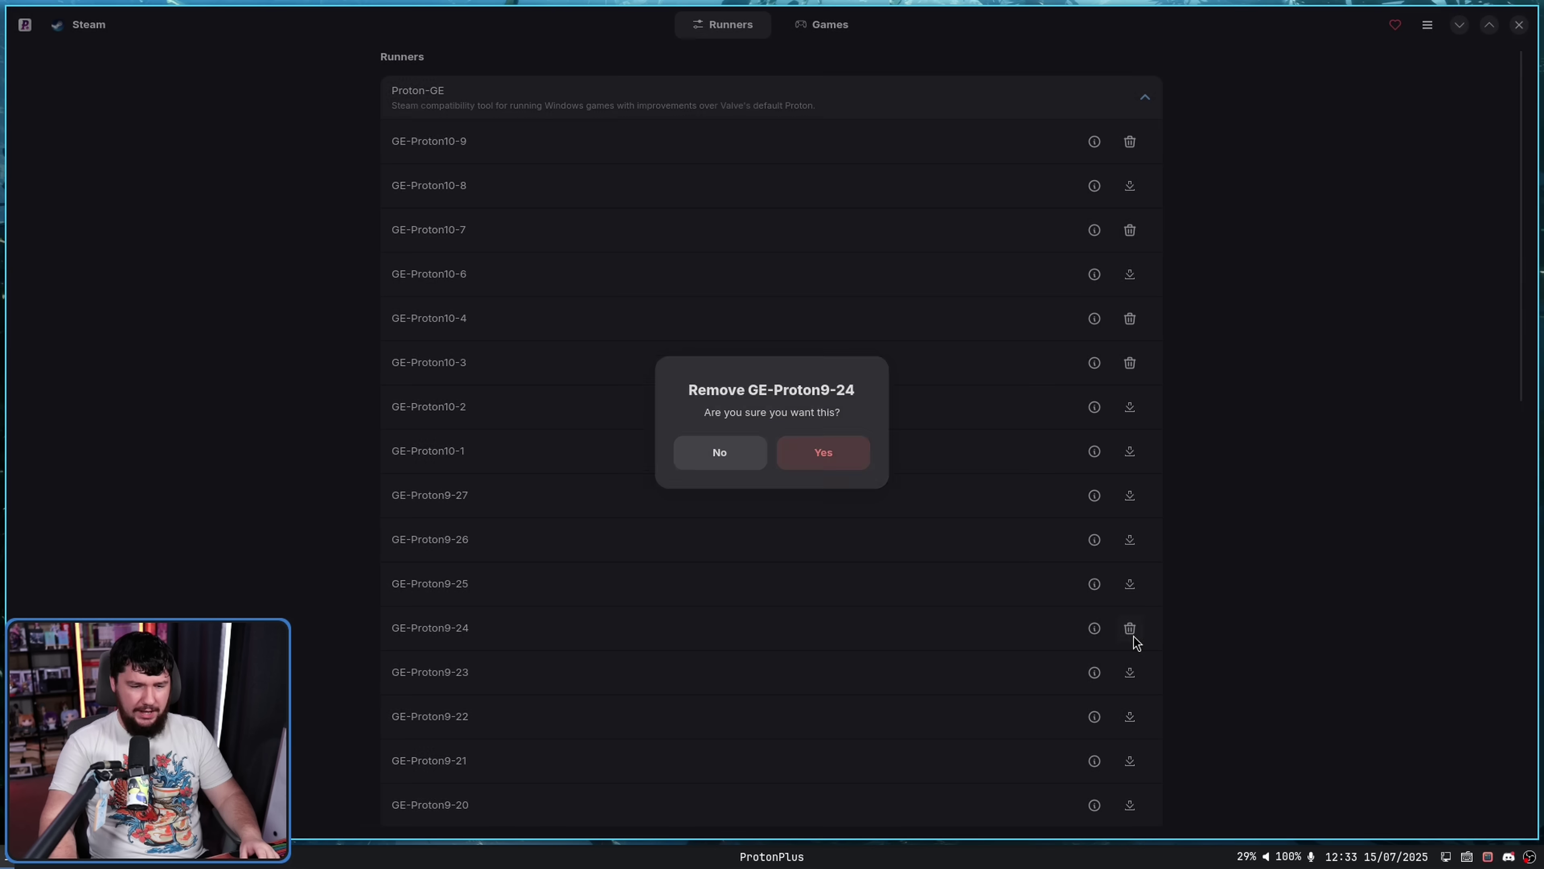
click(822, 461)
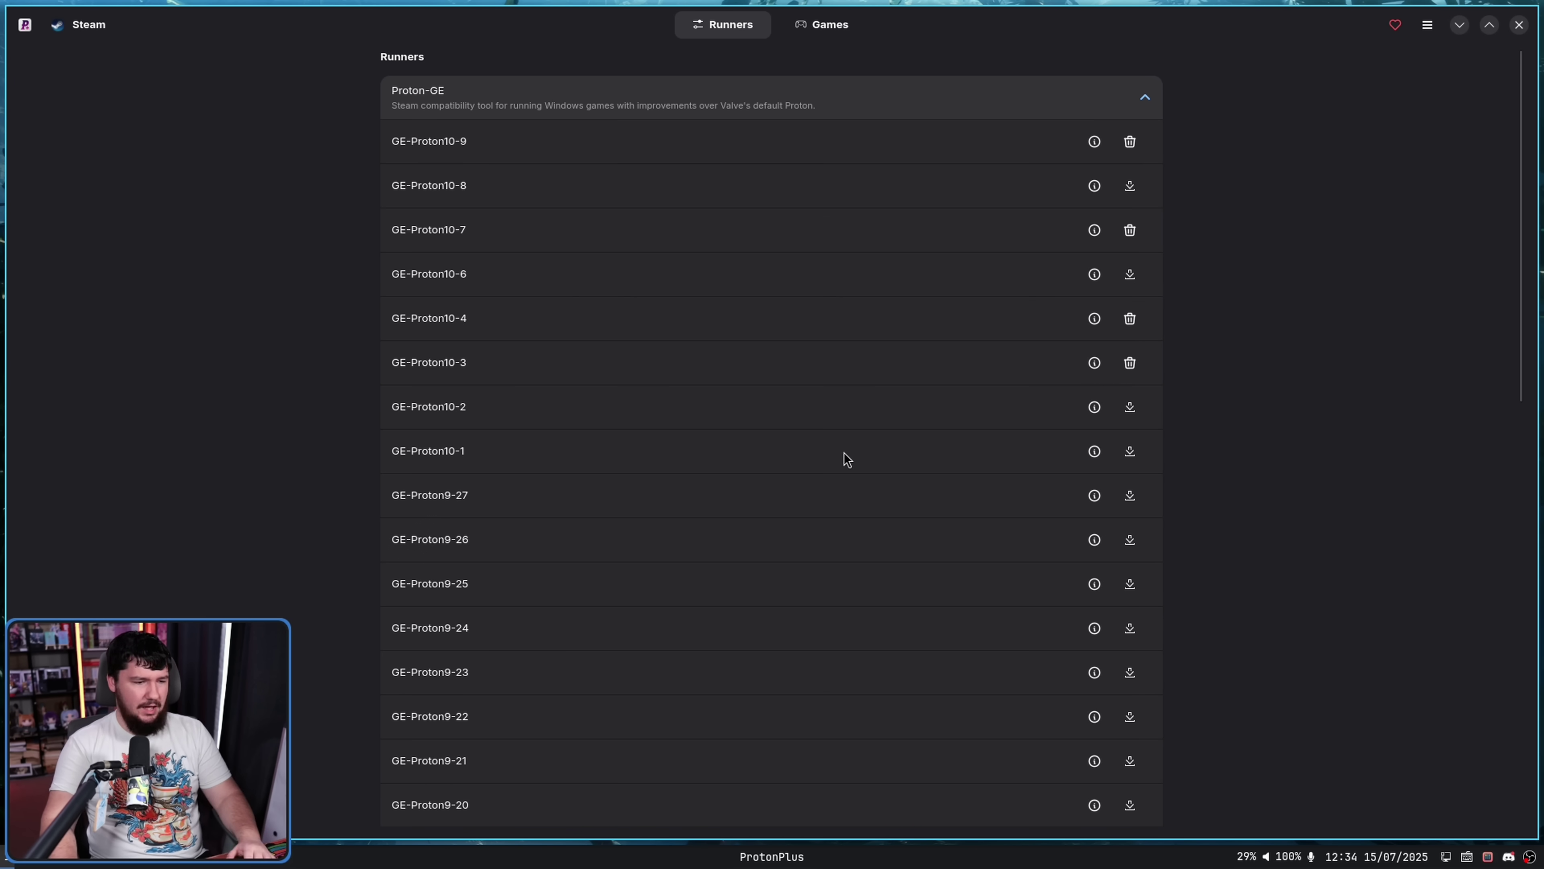
Install GE-Proton10-1 from the Proton-GE runner's versions, and remove it again.
click(1130, 451)
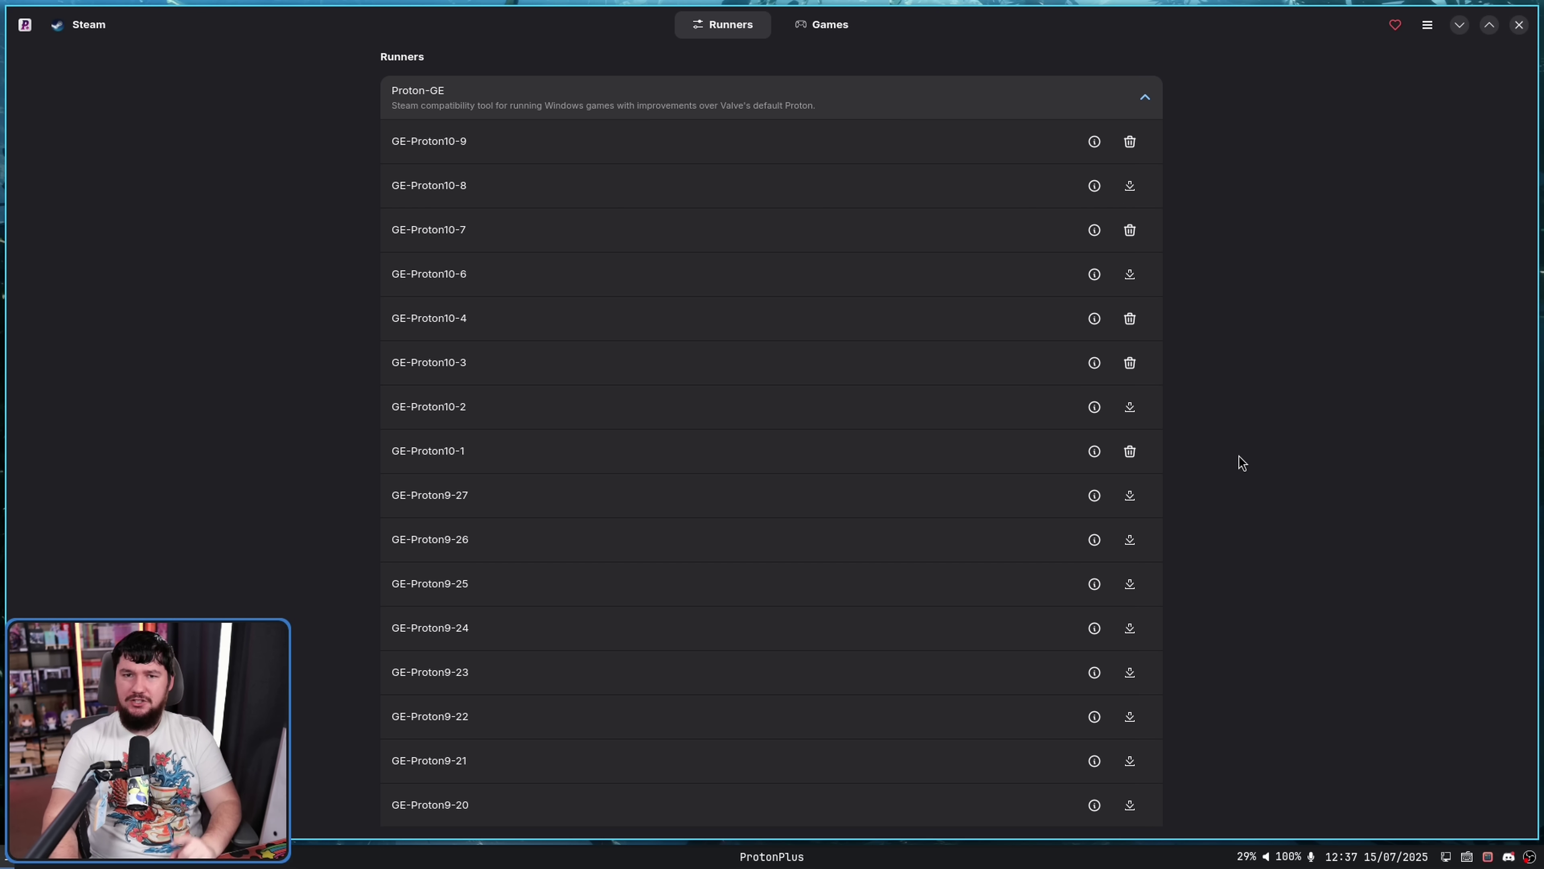
click(1130, 451)
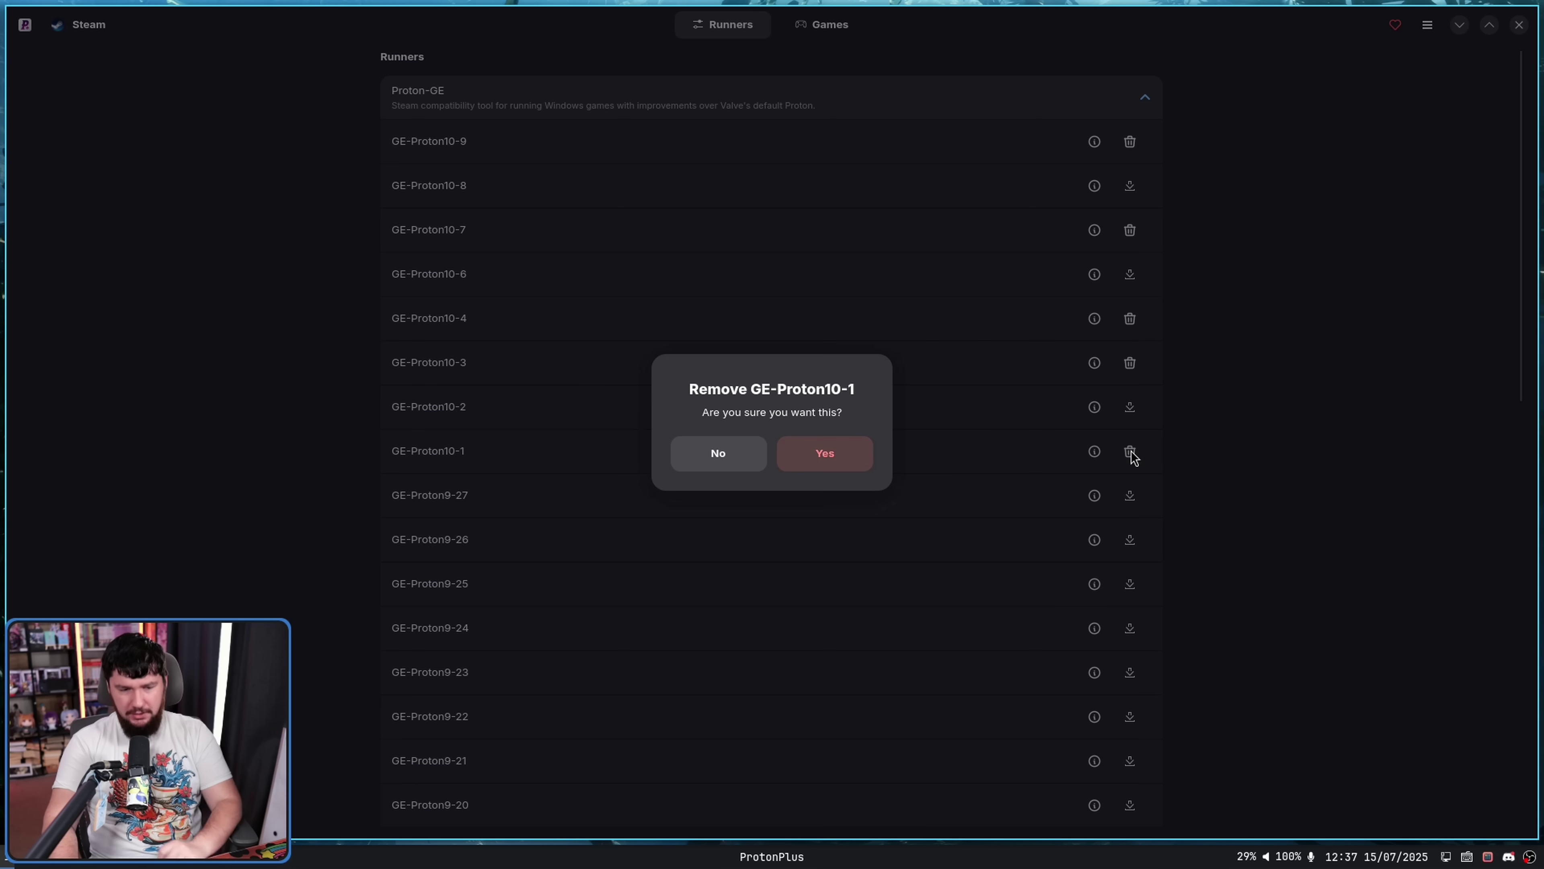
click(864, 450)
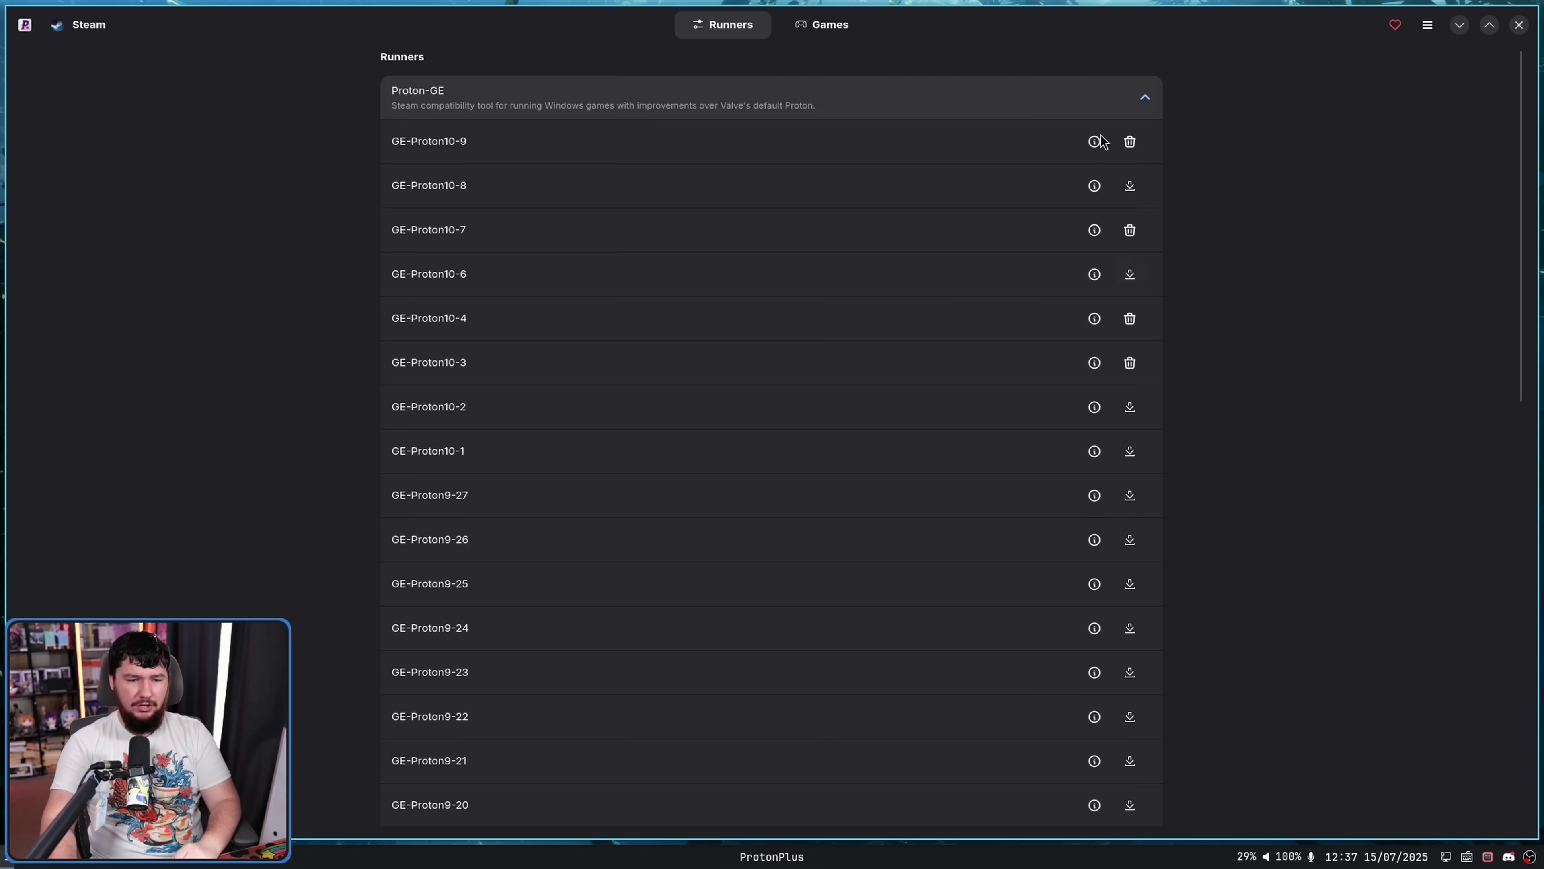
Read the release information for GE-Proton10-7 and GE-Proton10-3, and collapse the Proton-GE version list.
click(1097, 230)
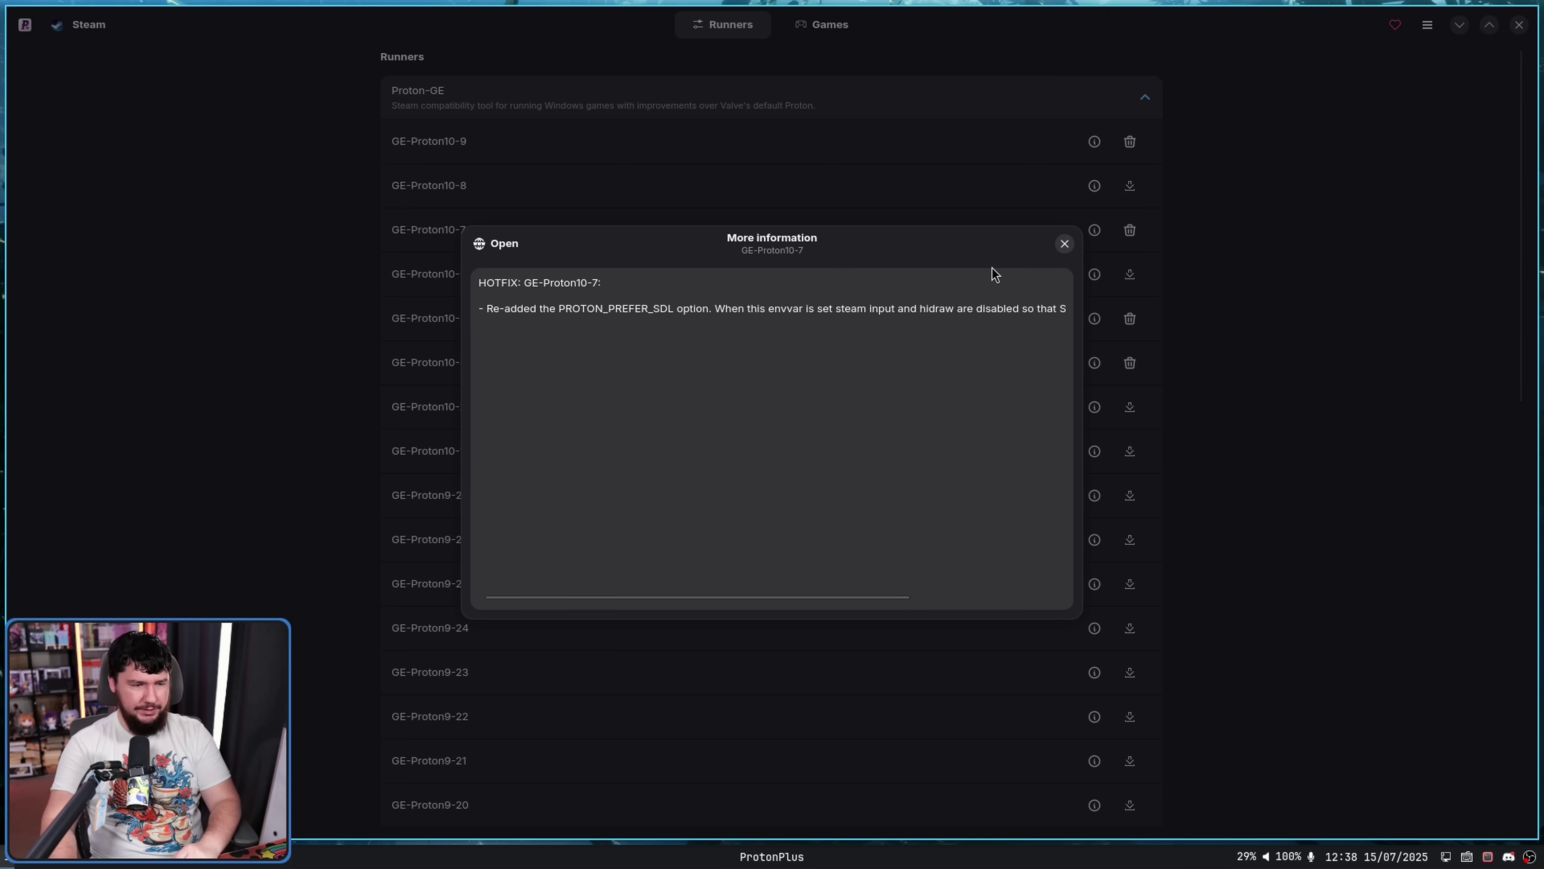
click(1064, 245)
click(1094, 363)
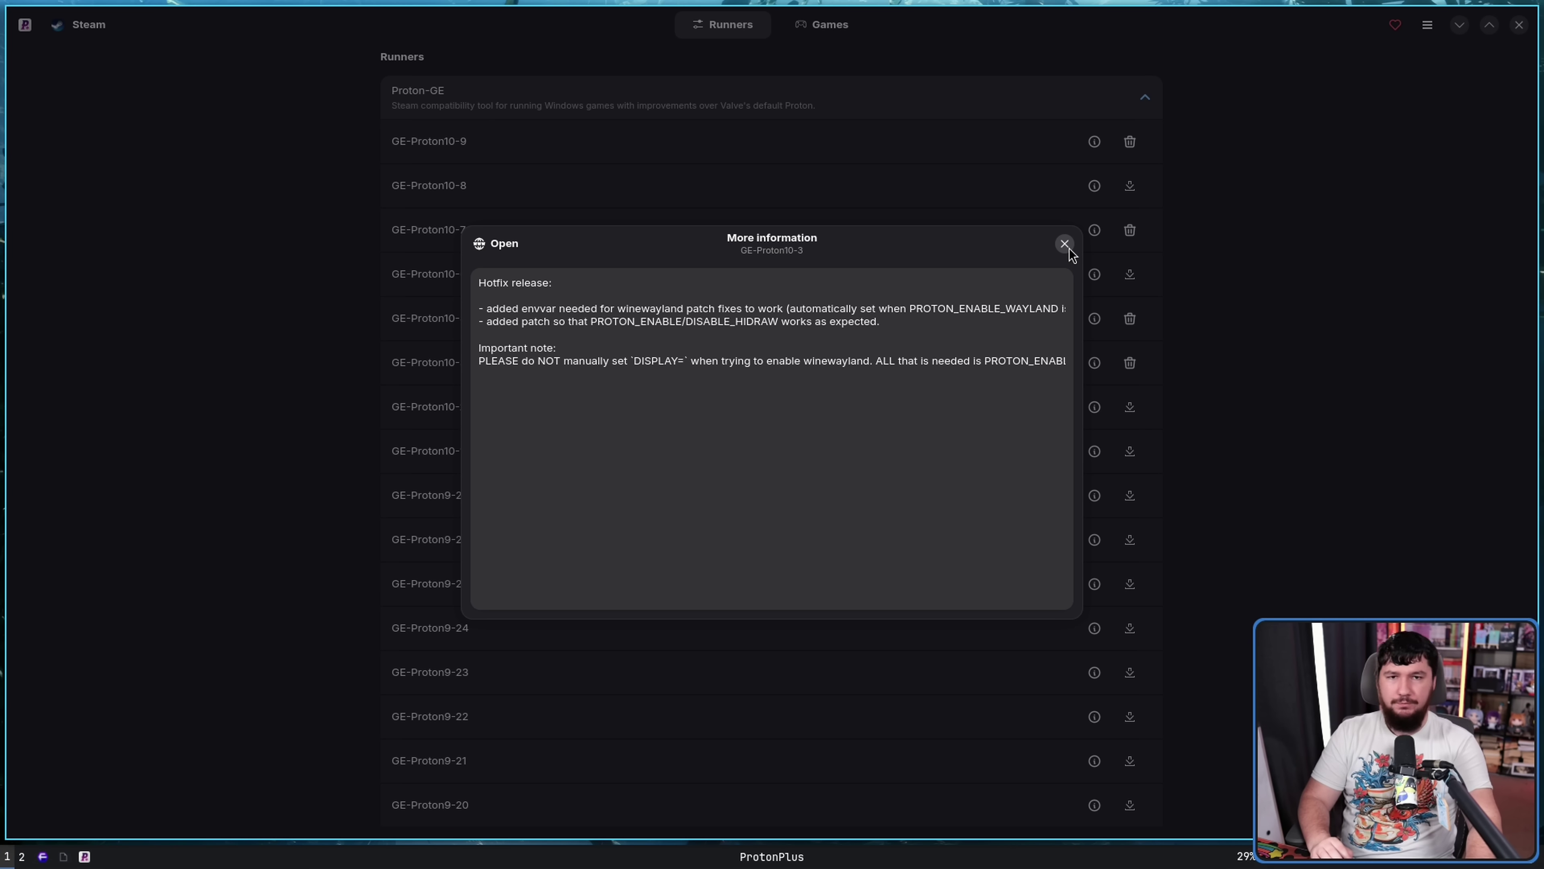
click(1064, 244)
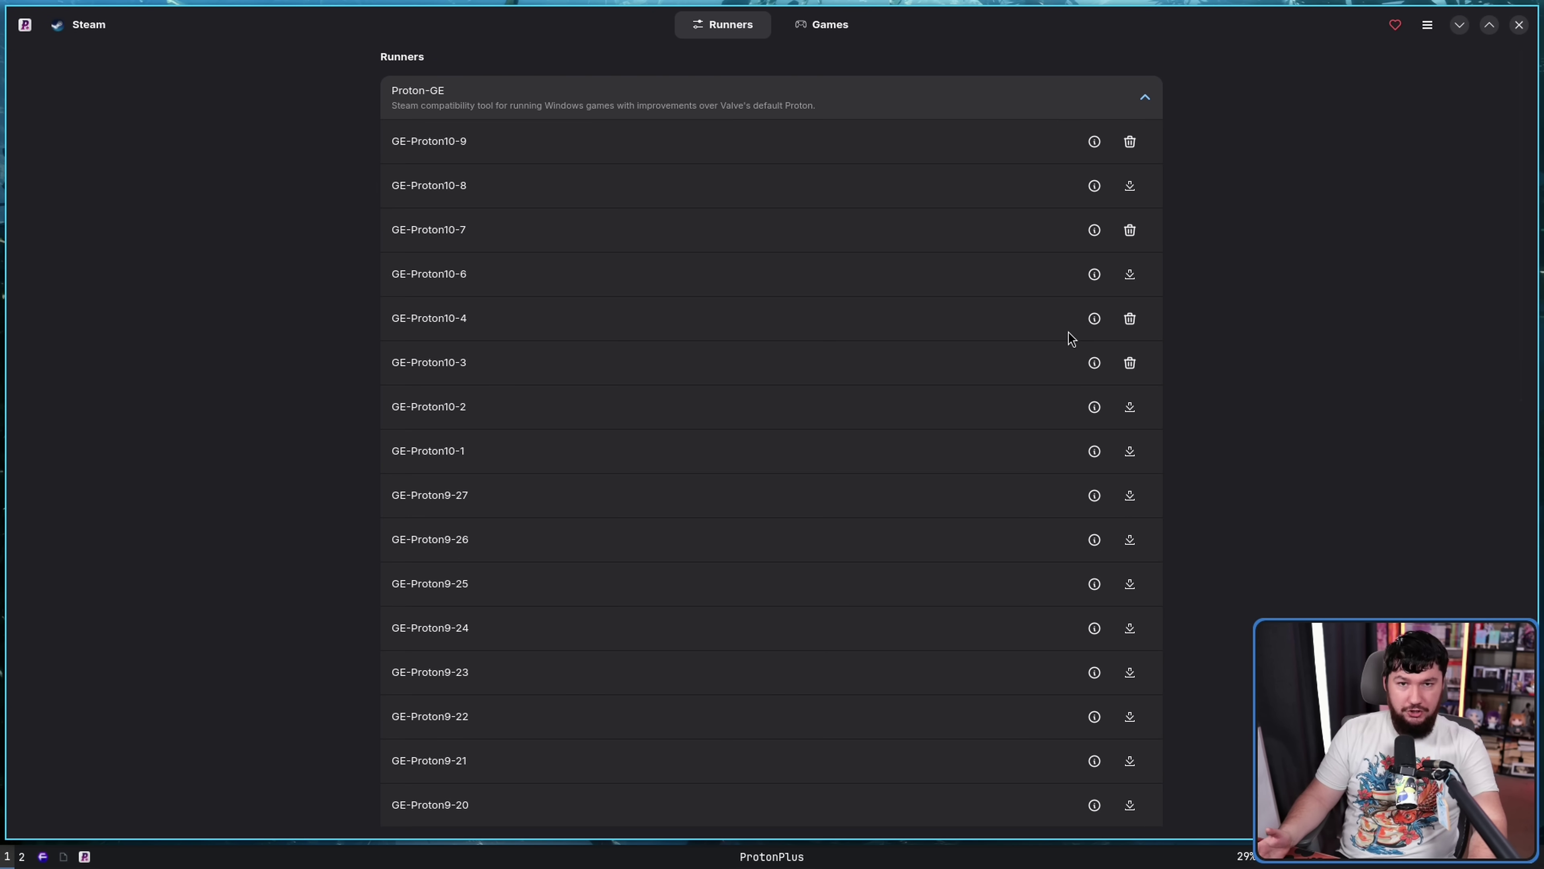
click(958, 88)
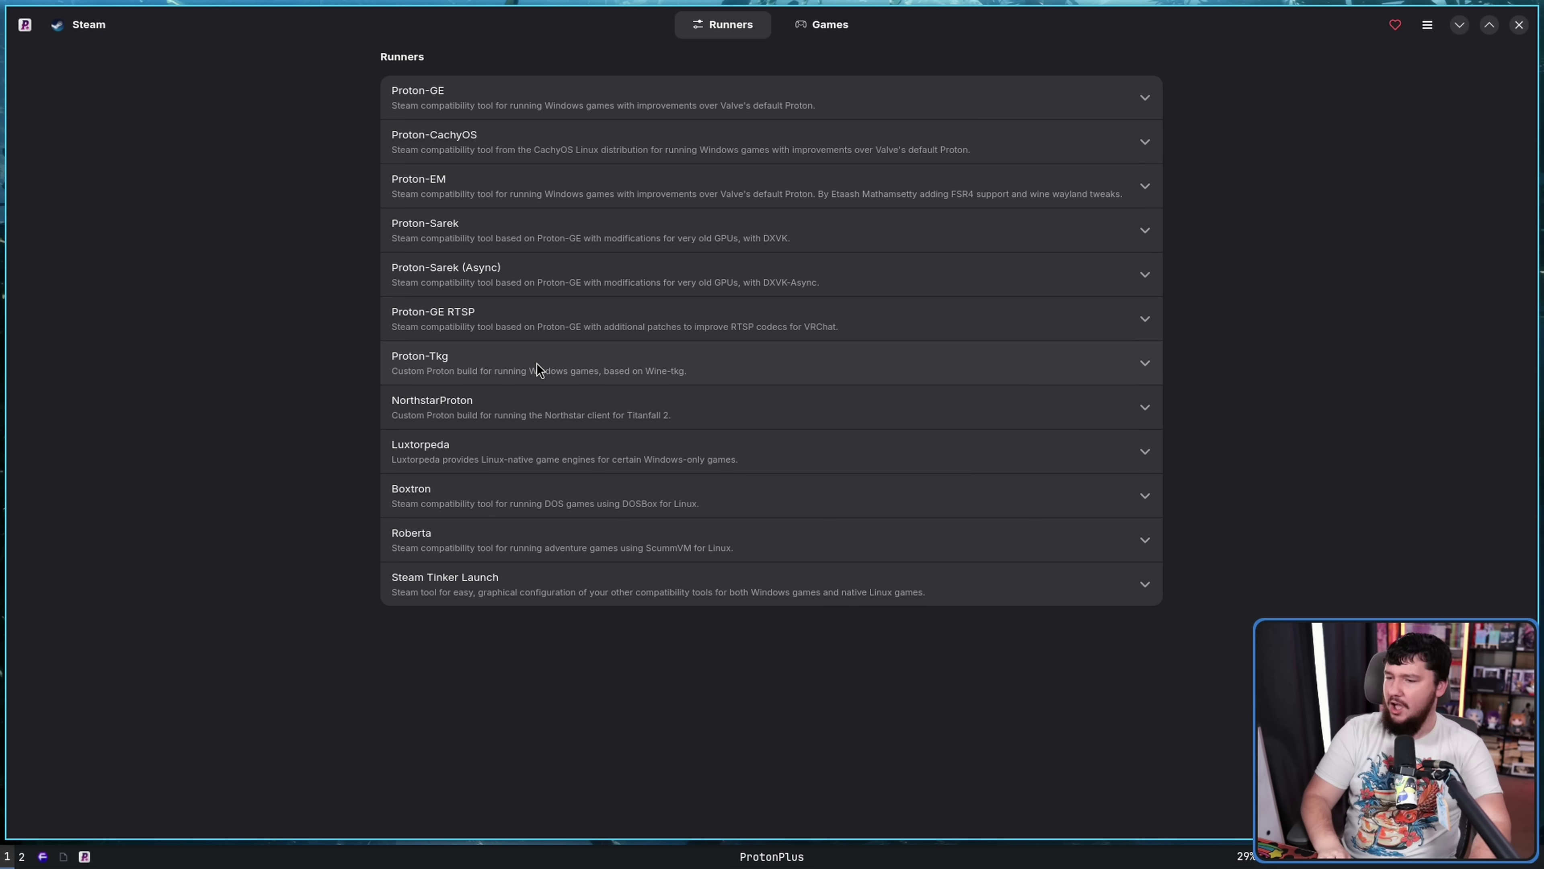
click(754, 99)
click(708, 97)
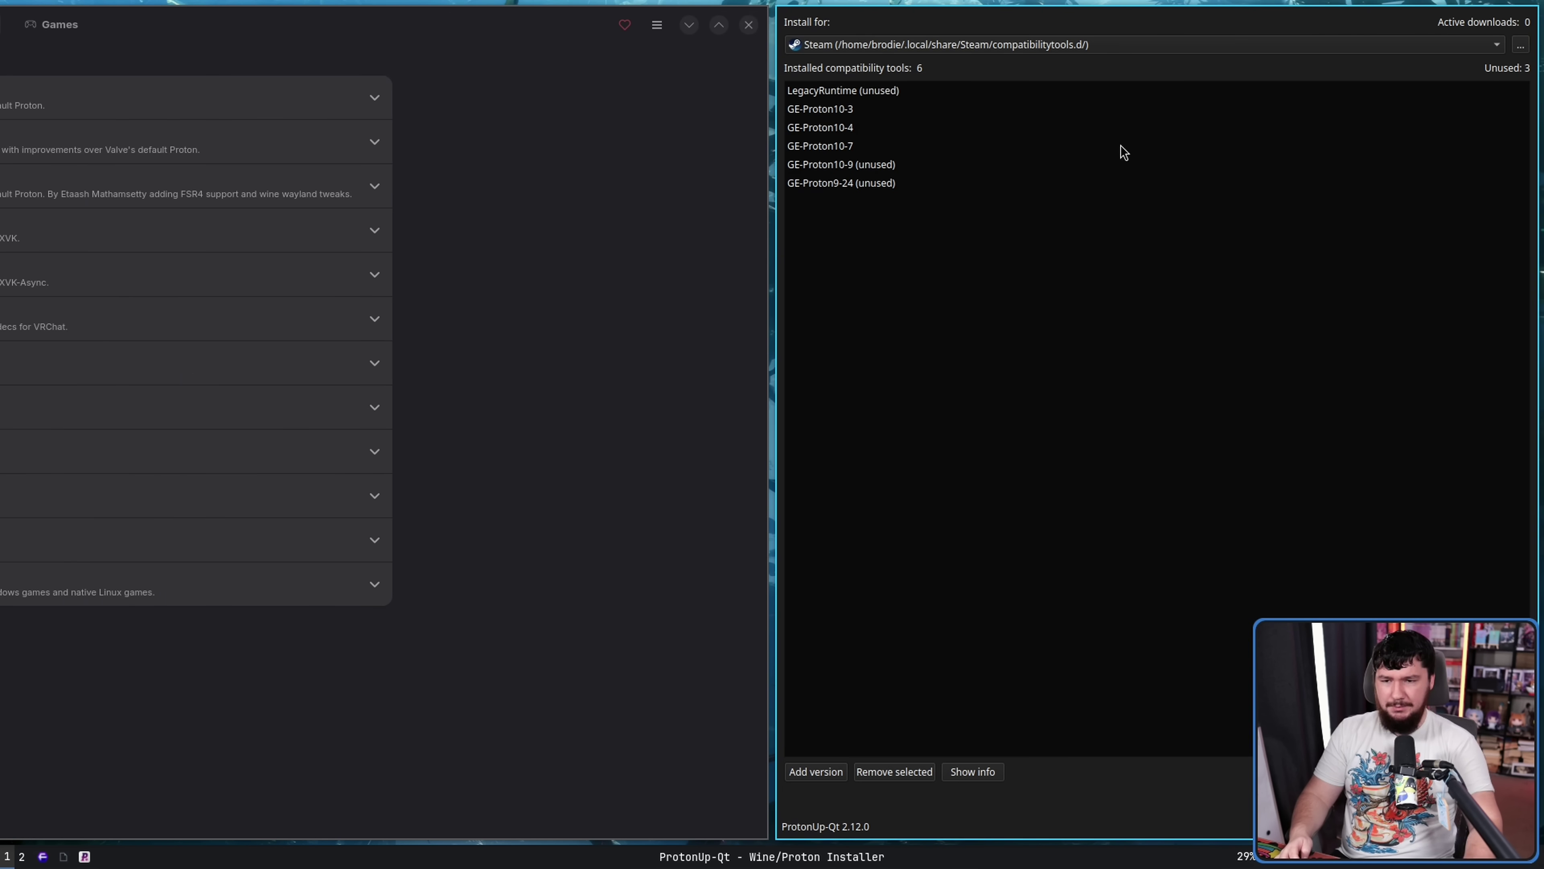
Examine which compatibility tools ProtonUp-Qt can install for Steam, and leave its install dialog with nothing changed.
click(824, 770)
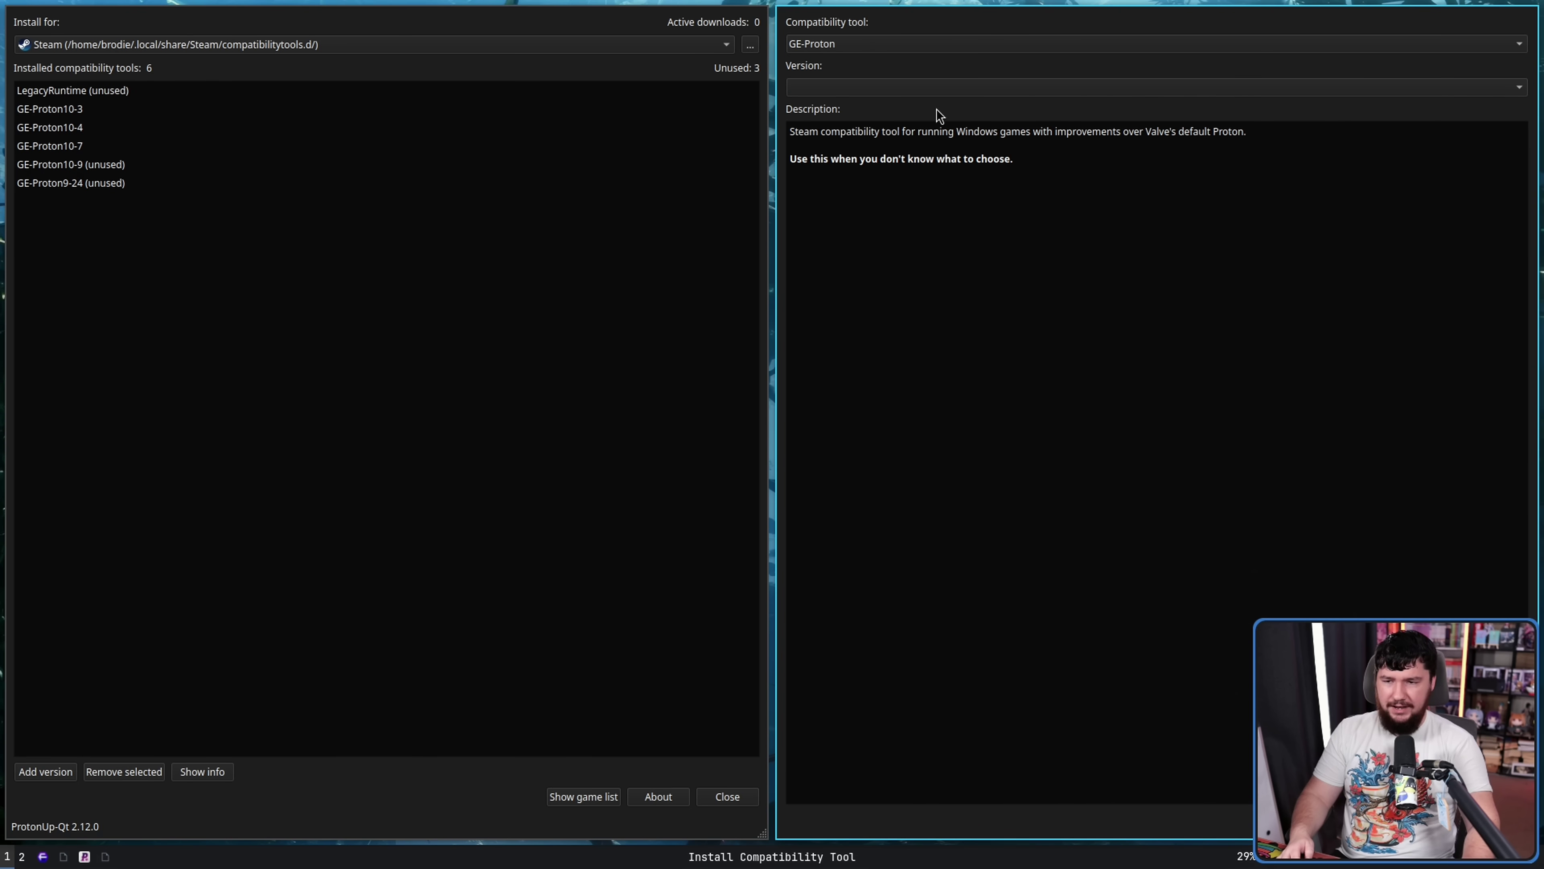
click(968, 45)
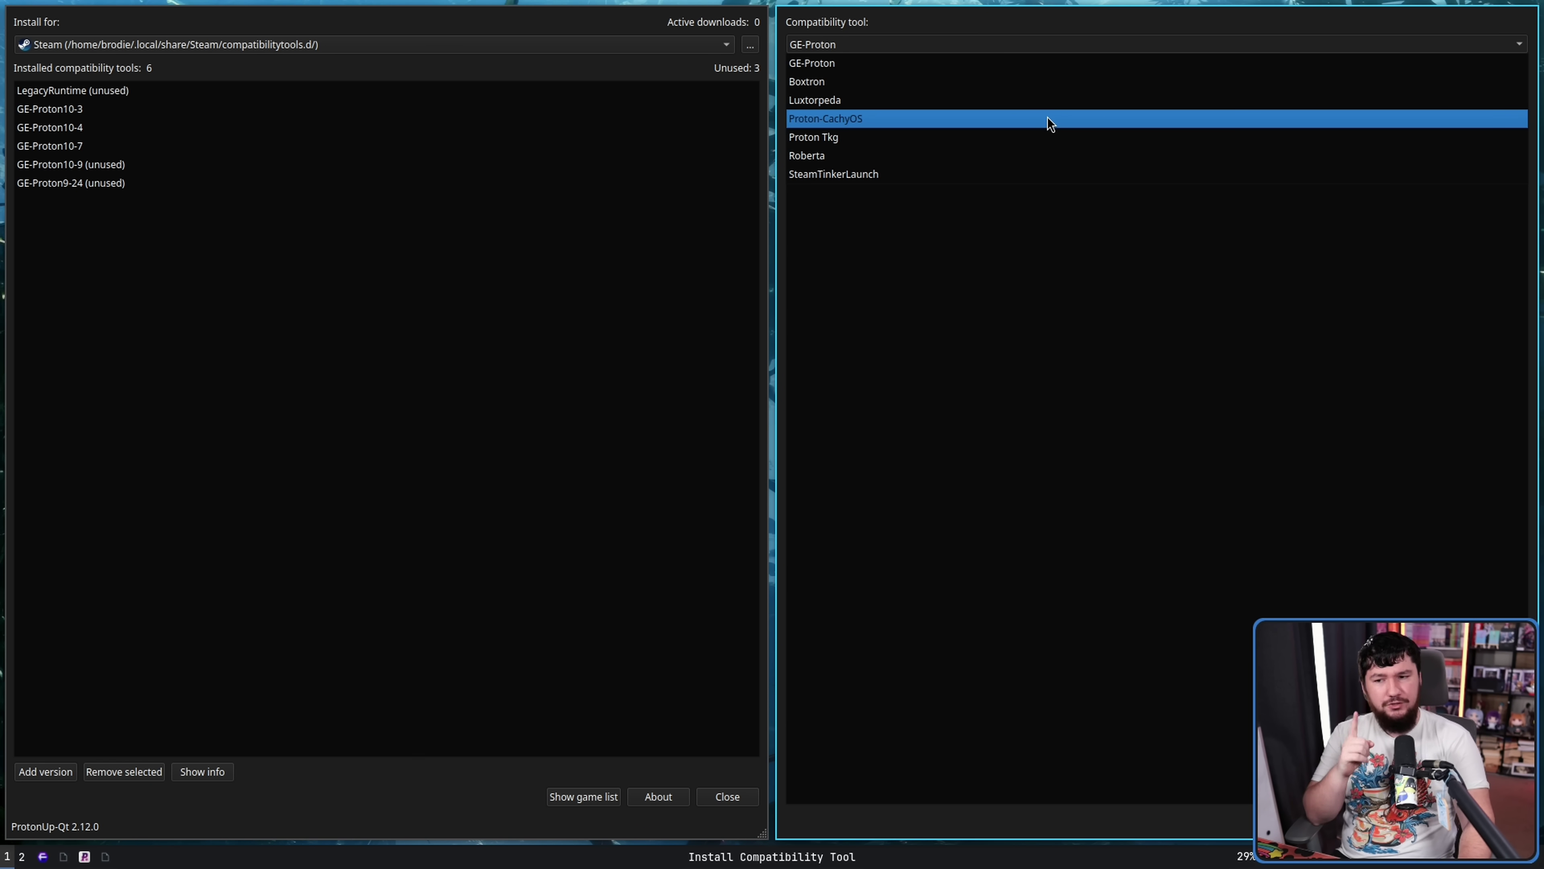
click(1105, 314)
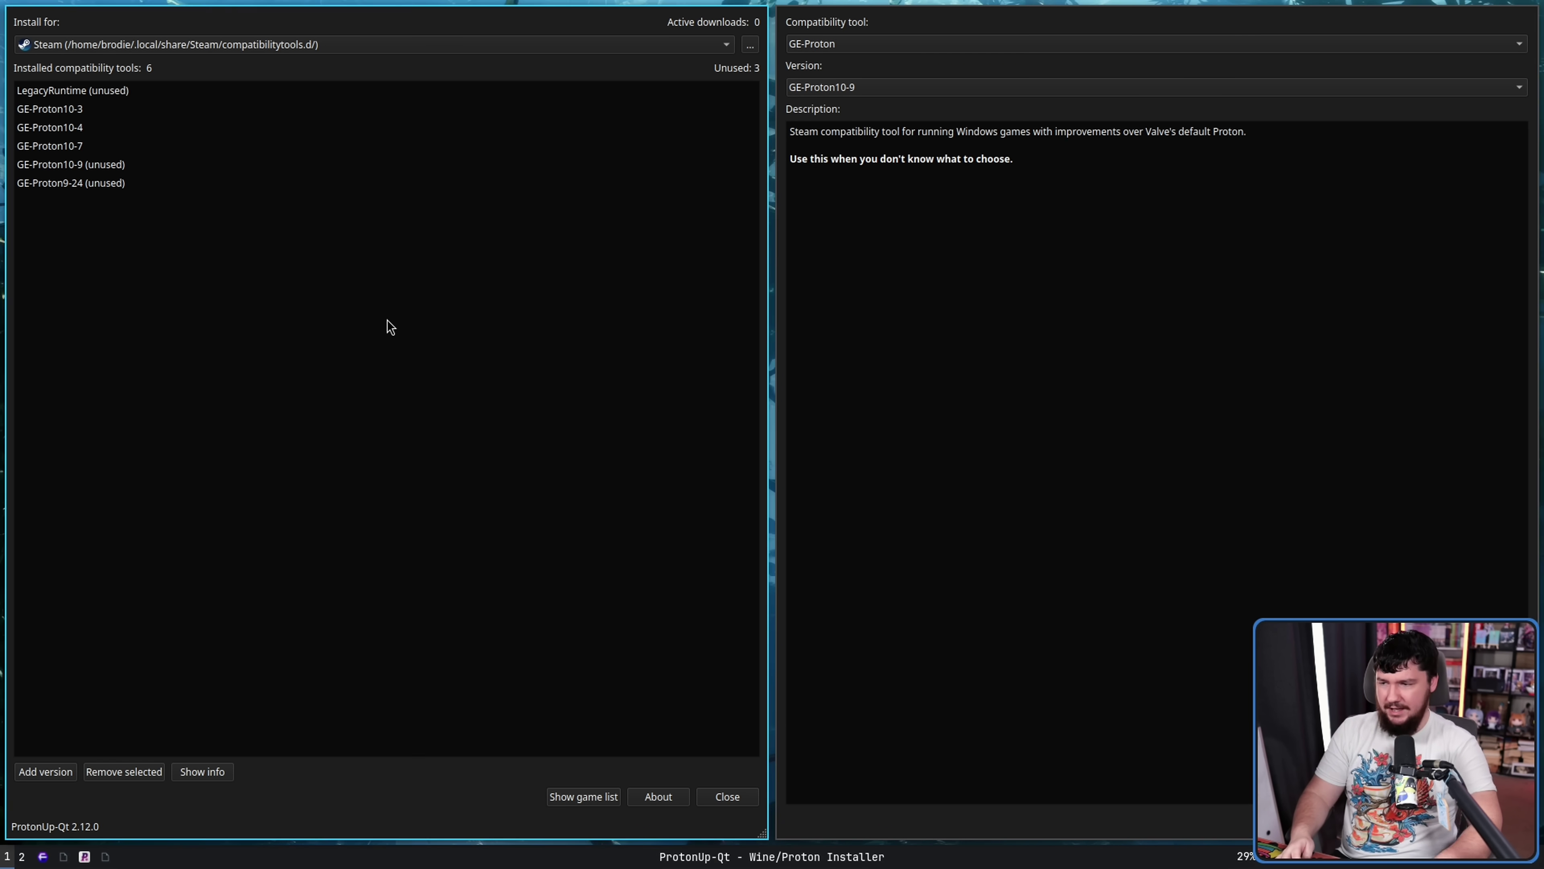
key(super+q)
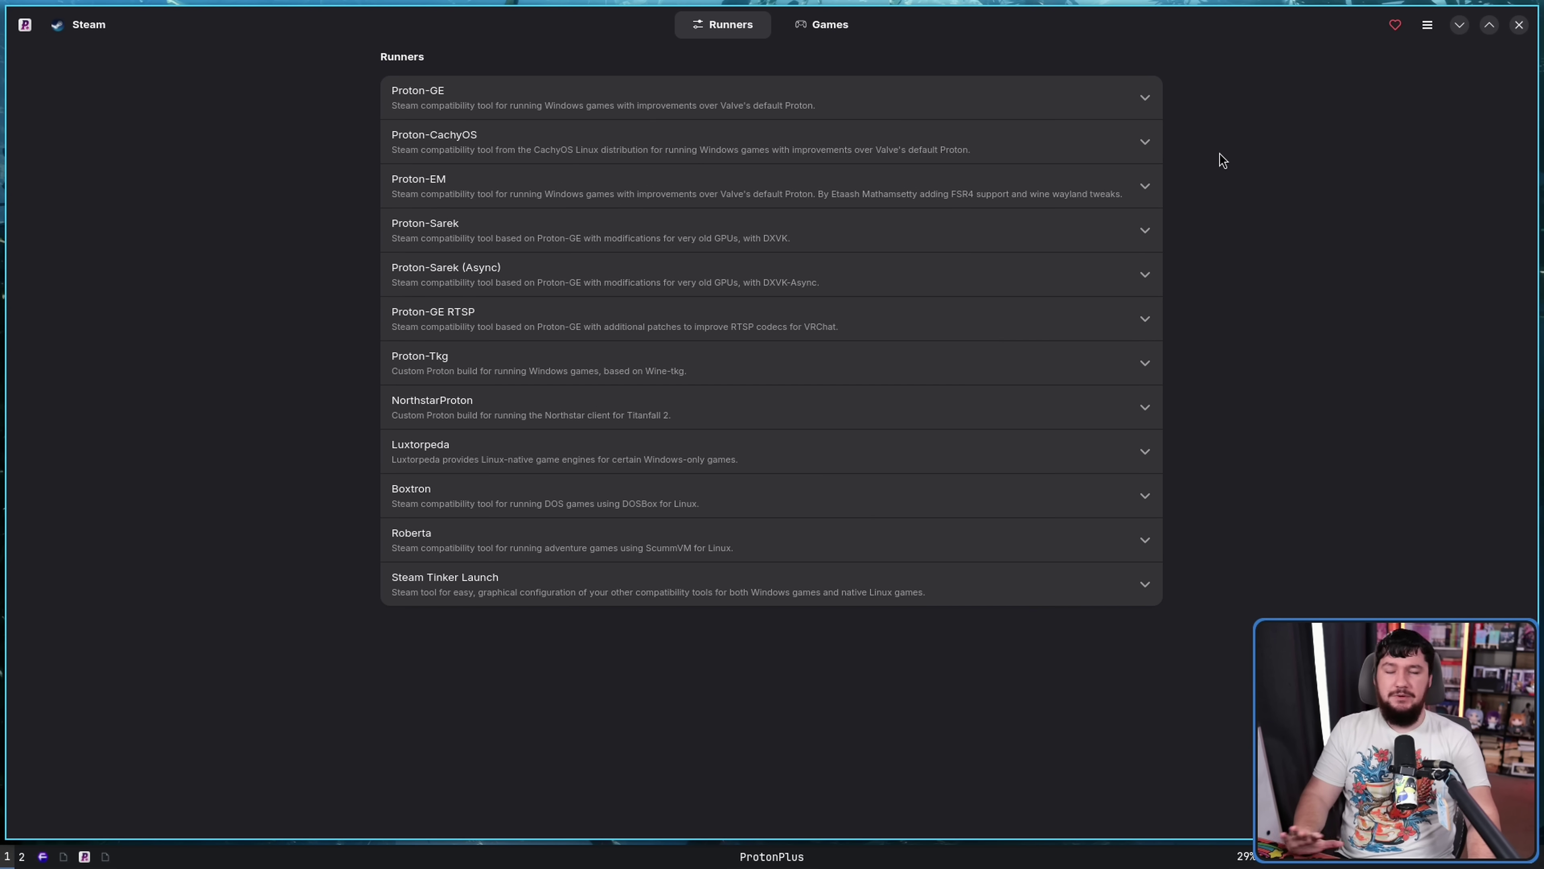
Switch to the browser and read the list of supported compatibility tools in ProtonPlus's GitHub README.
key(alt+Tab)
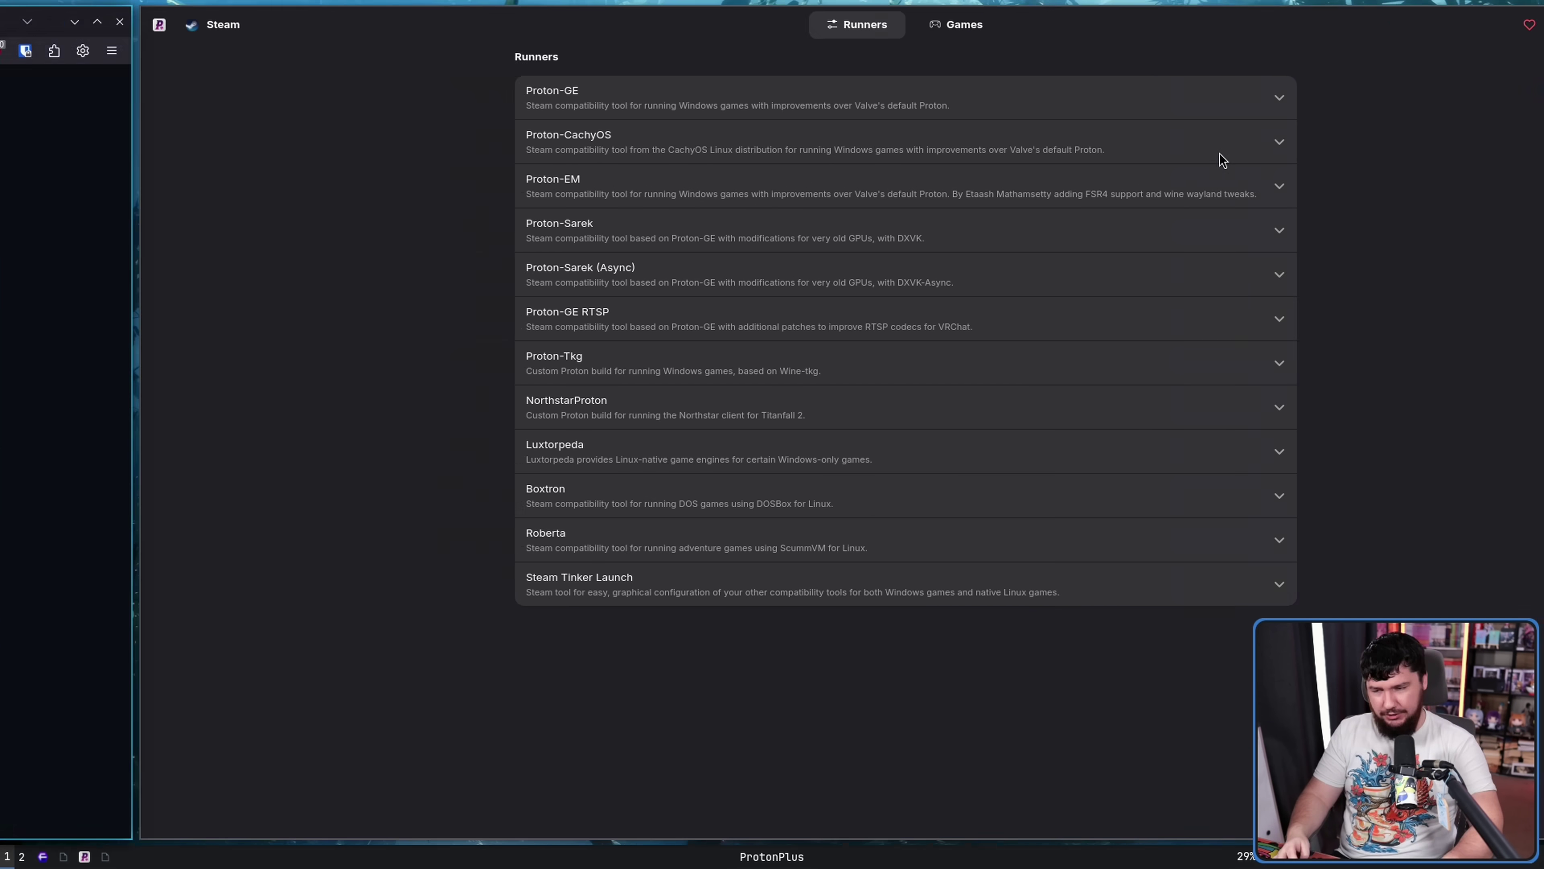
scroll(1113, 294, up, 10)
middle_click(1113, 327)
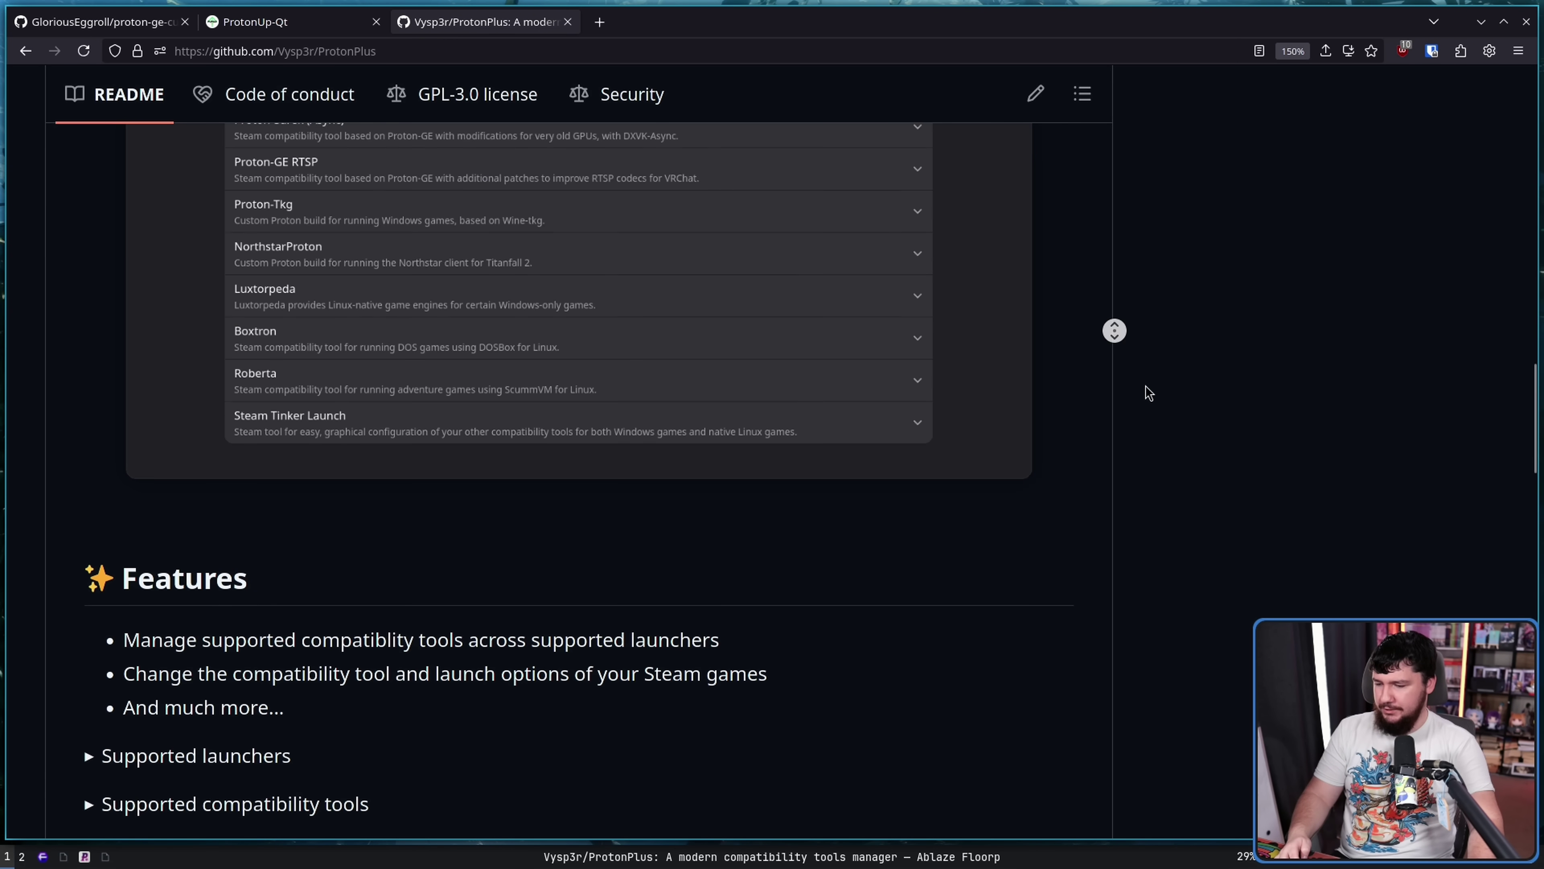
click(267, 525)
middle_click(847, 462)
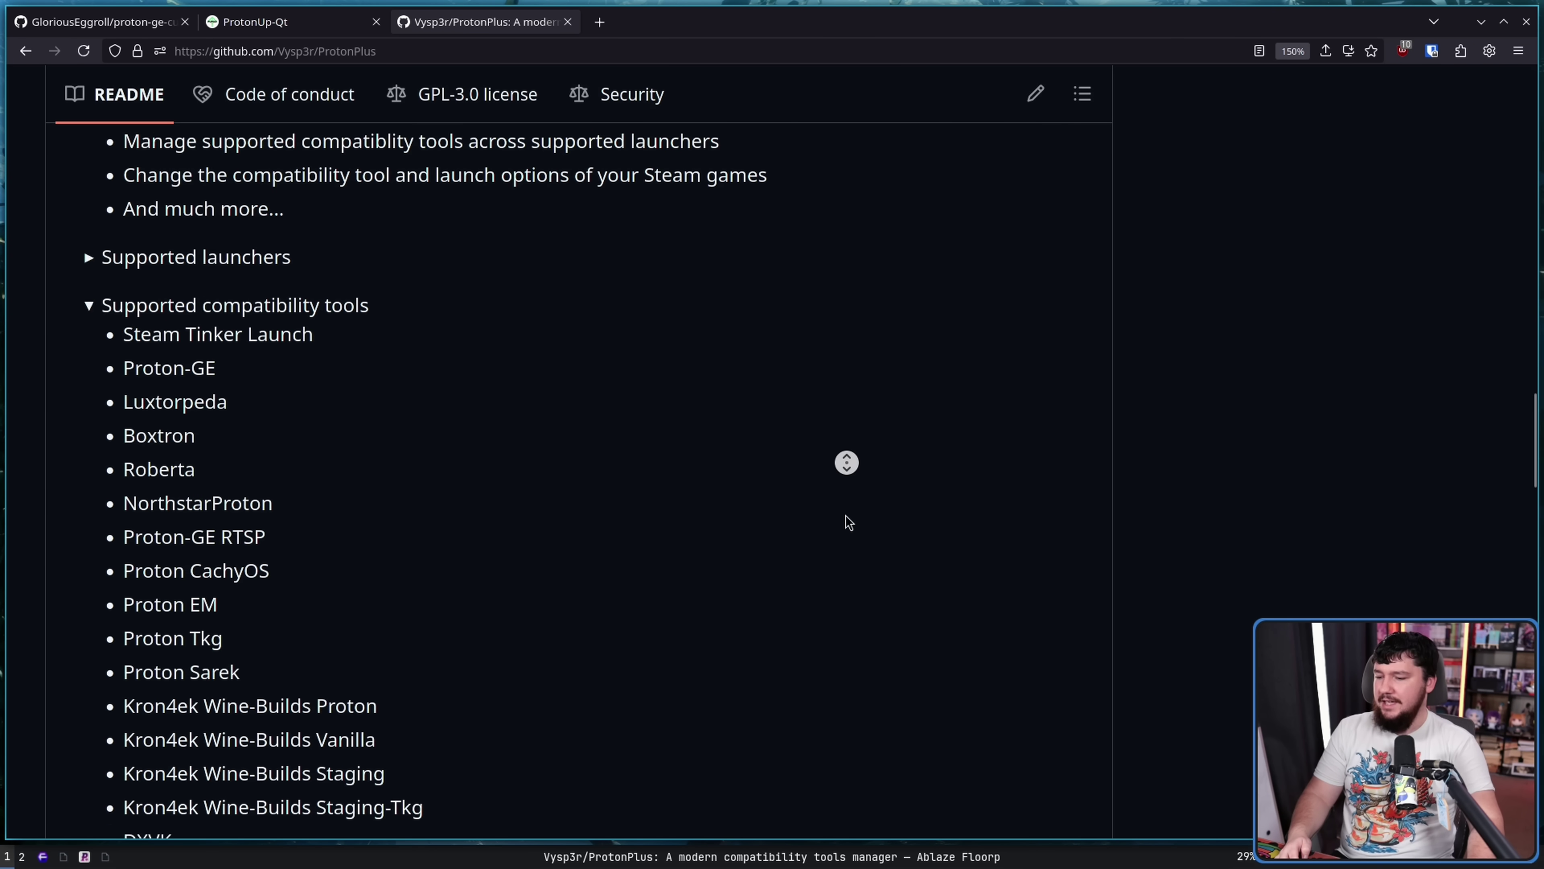
middle_click(786, 575)
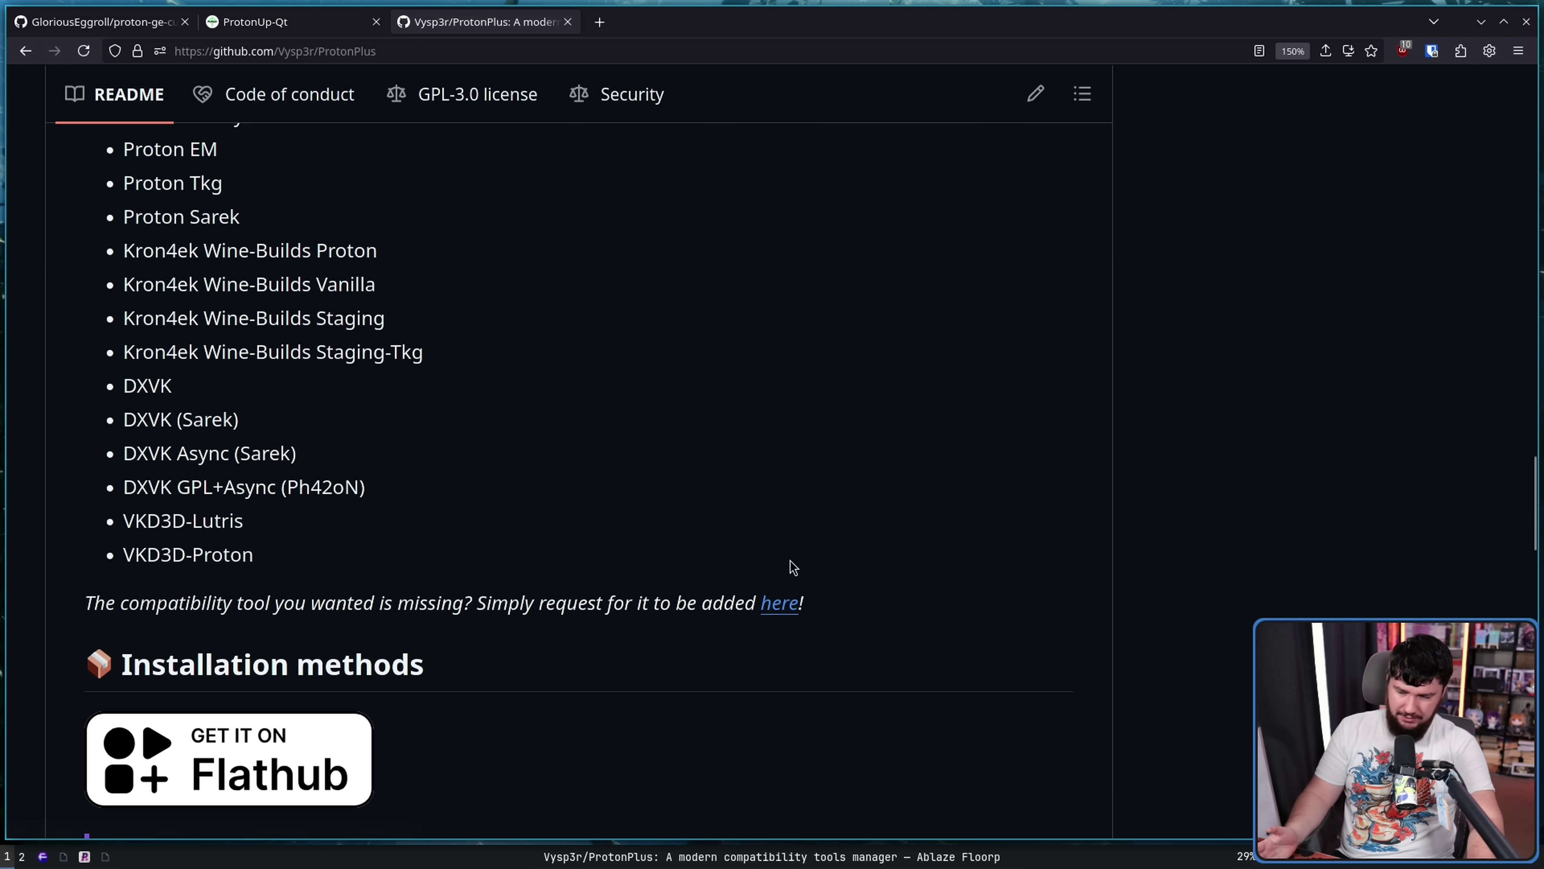
middle_click(867, 474)
middle_click(888, 475)
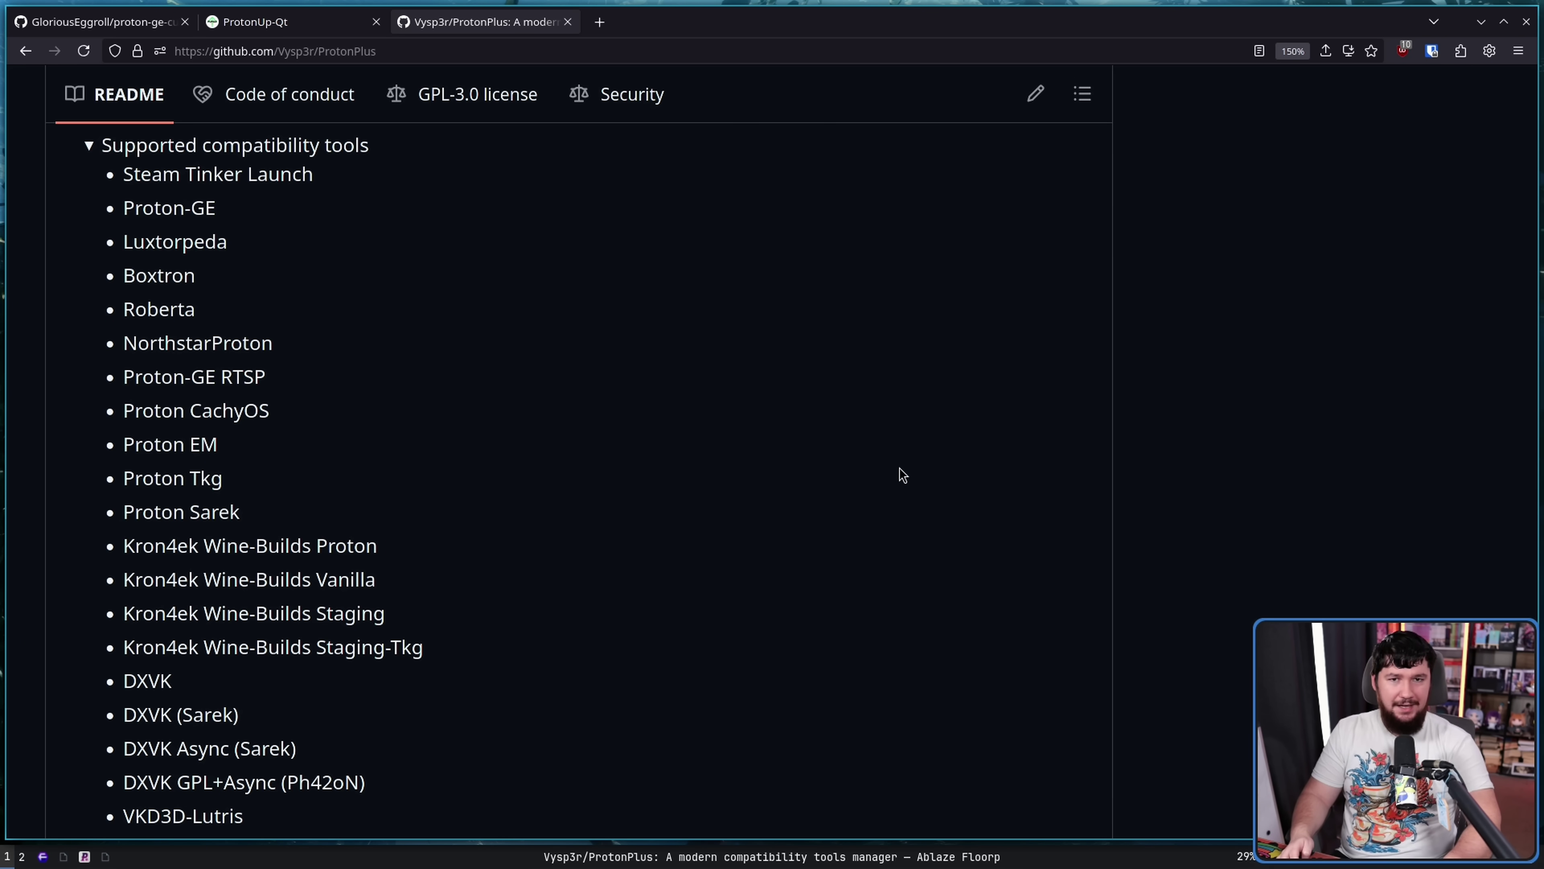
Return to ProtonPlus and look through the versions offered under the Proton-GE runner.
key(alt+Tab)
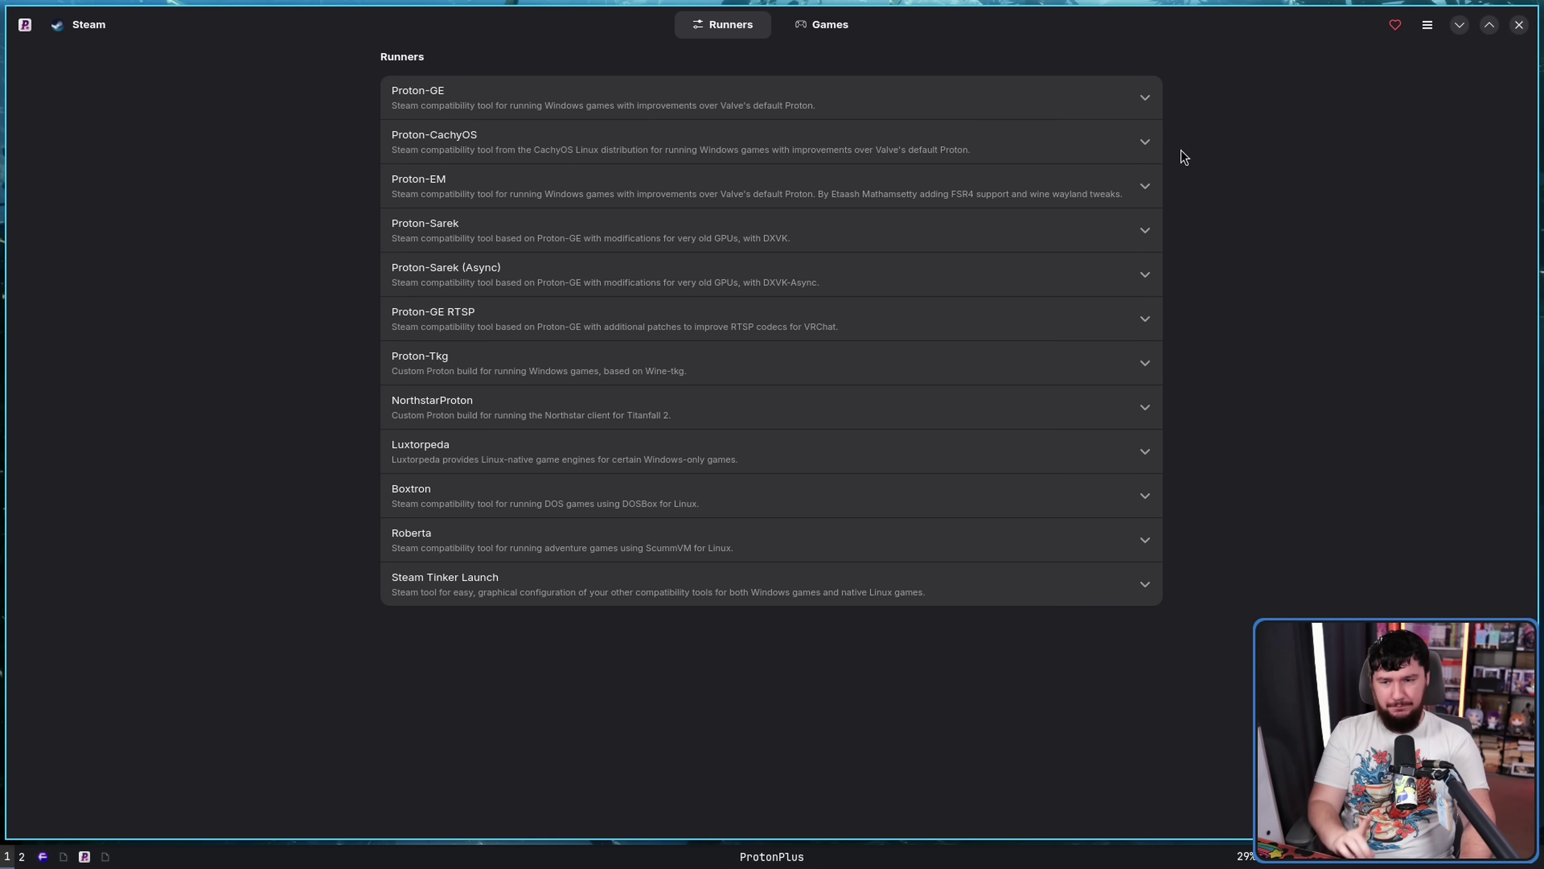
click(1146, 99)
scroll(1210, 185, down, 10)
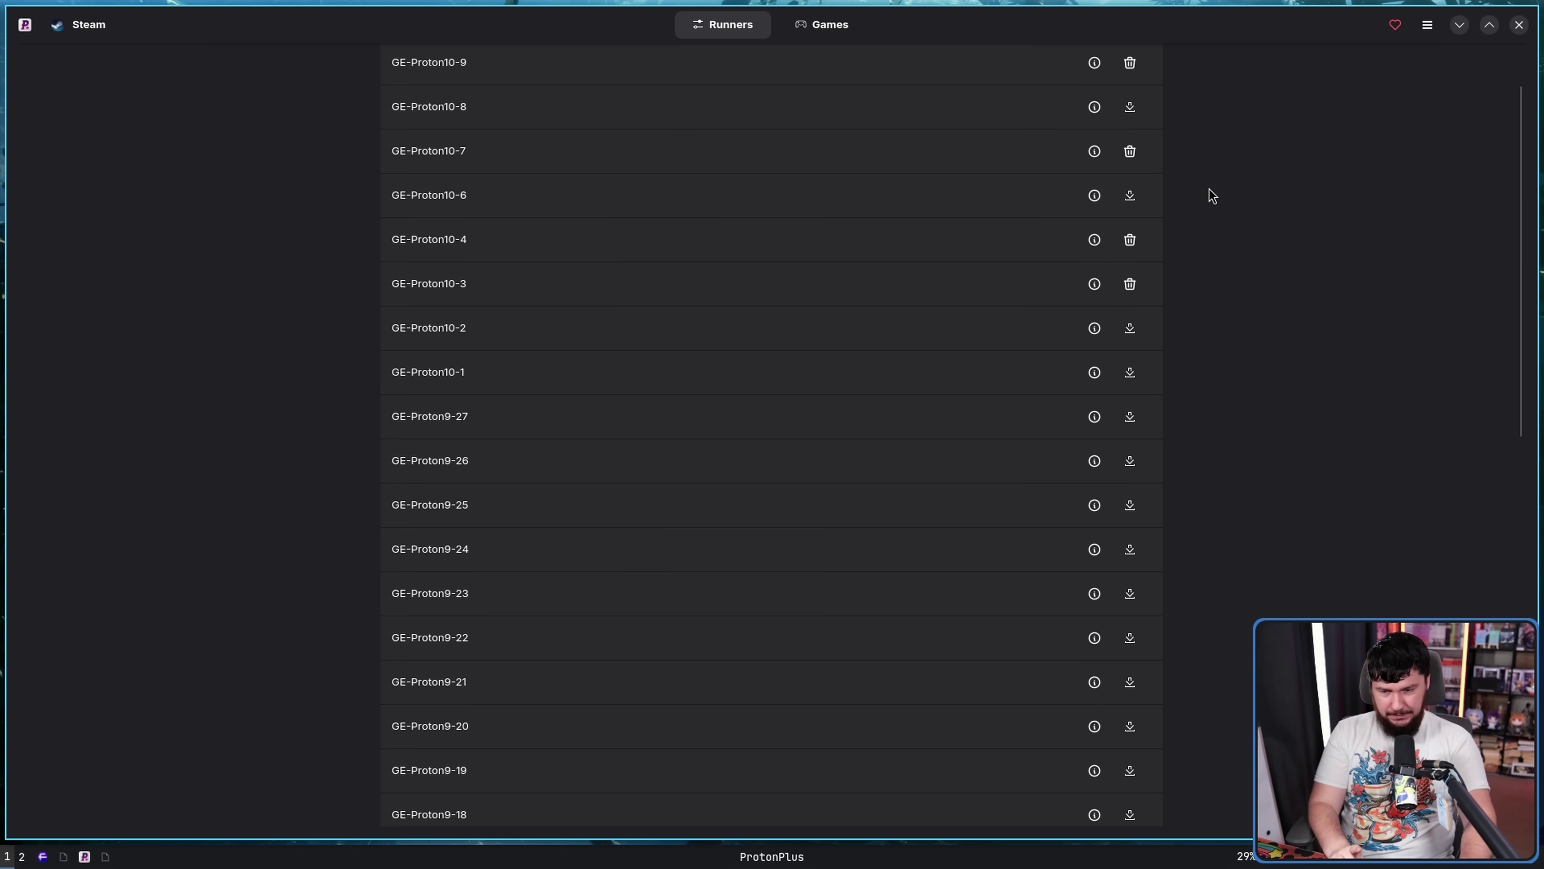
scroll(1209, 191, down, 2)
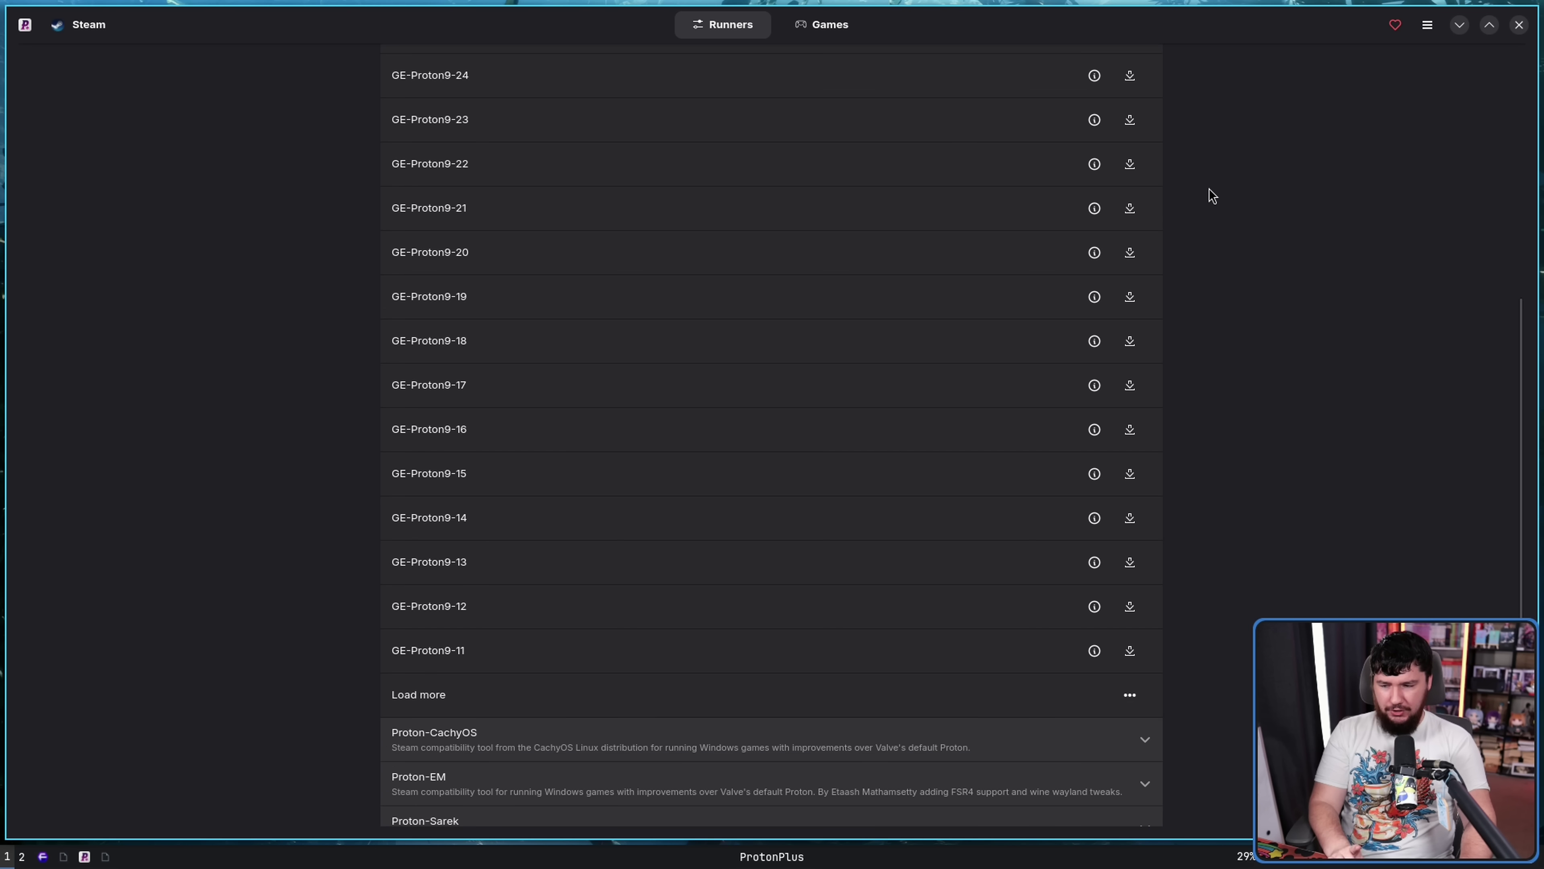
scroll(1210, 255, up, 10)
scroll(1026, 274, up, 2)
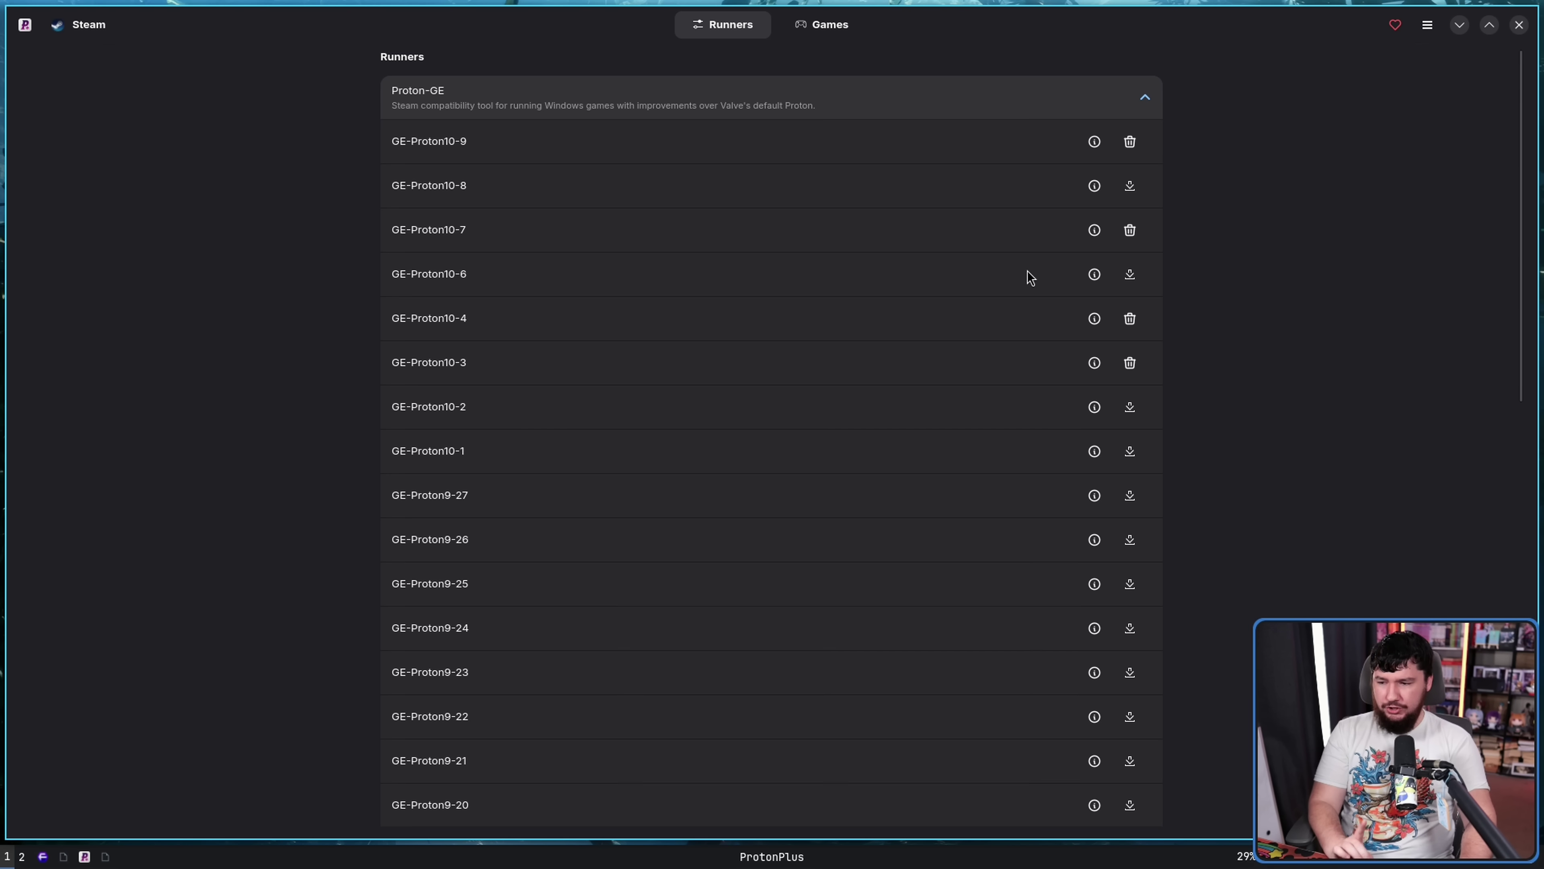
scroll(484, 228, down, 3)
scroll(484, 229, down, 5)
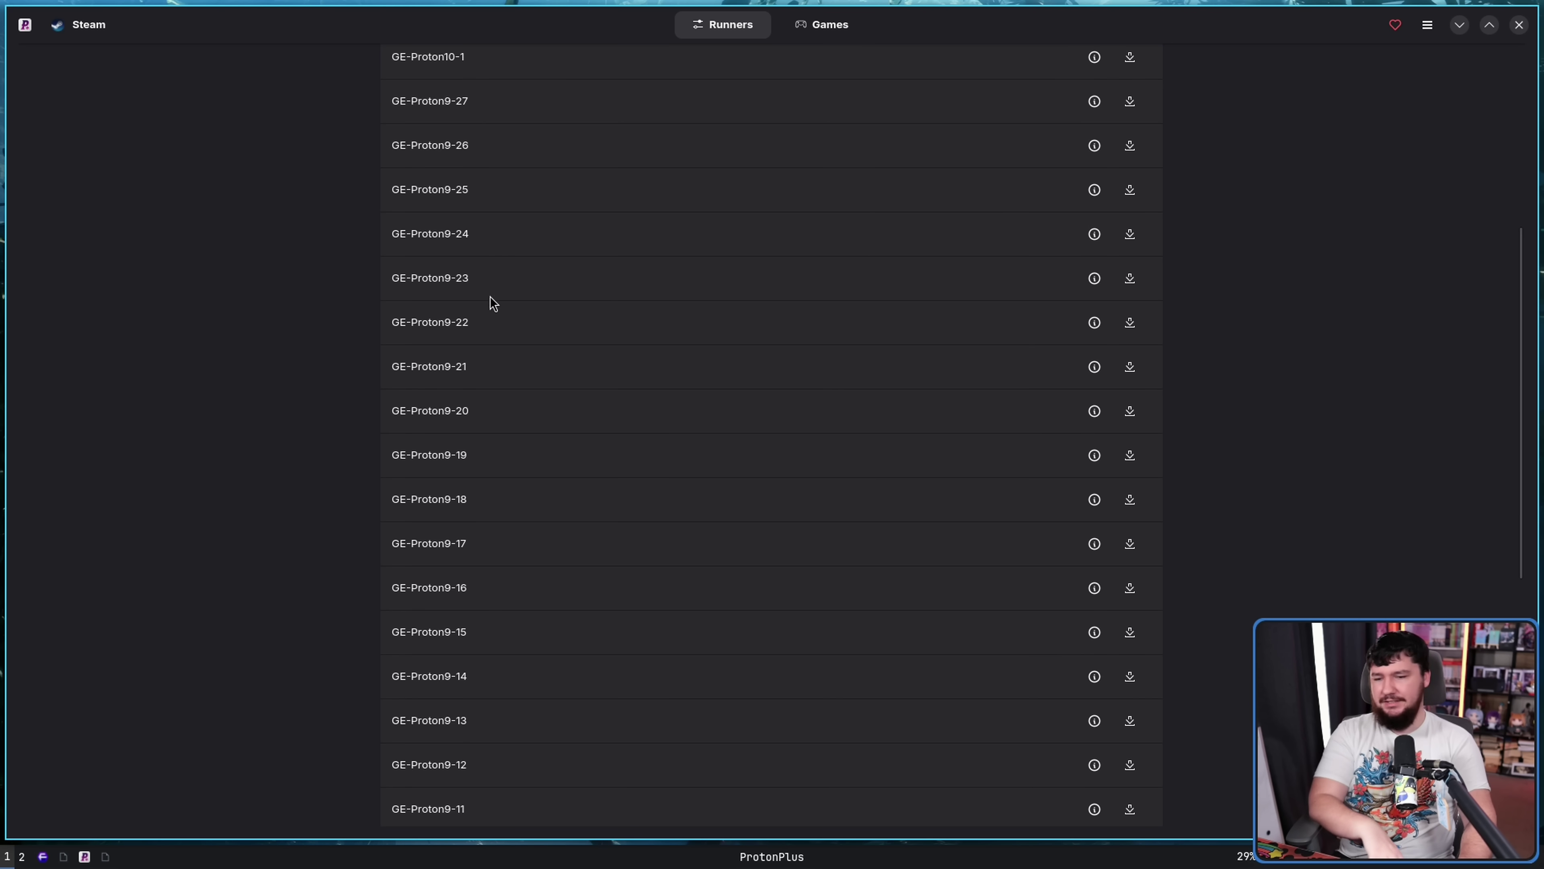
scroll(1061, 286, down, 5)
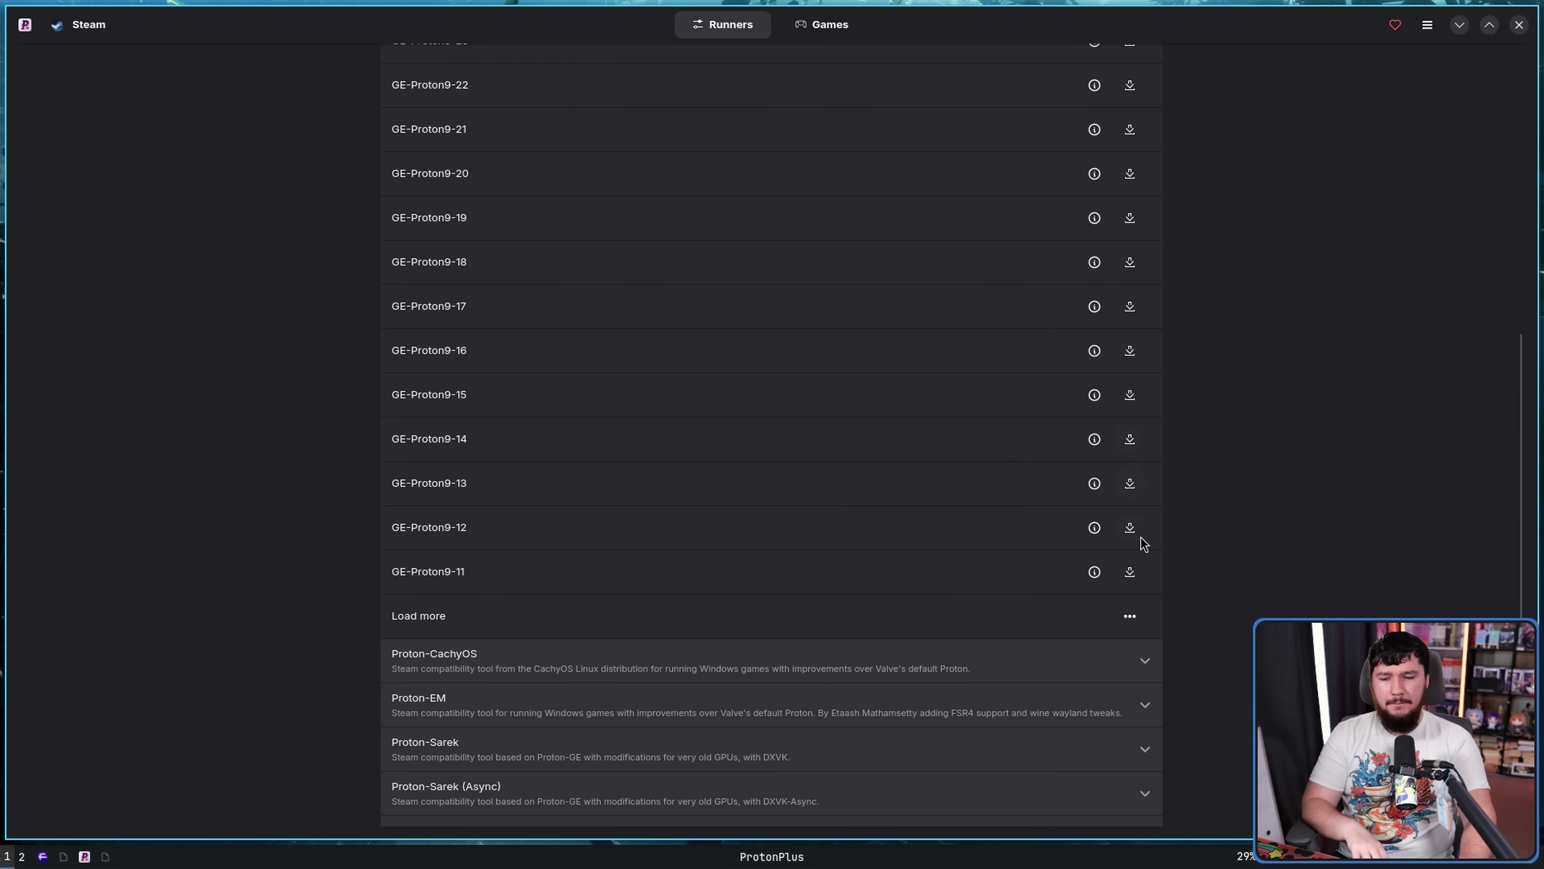
Load three further batches of older Proton-GE releases and browse down to GE-Proton7-24.
click(1130, 617)
scroll(1126, 401, down, 20)
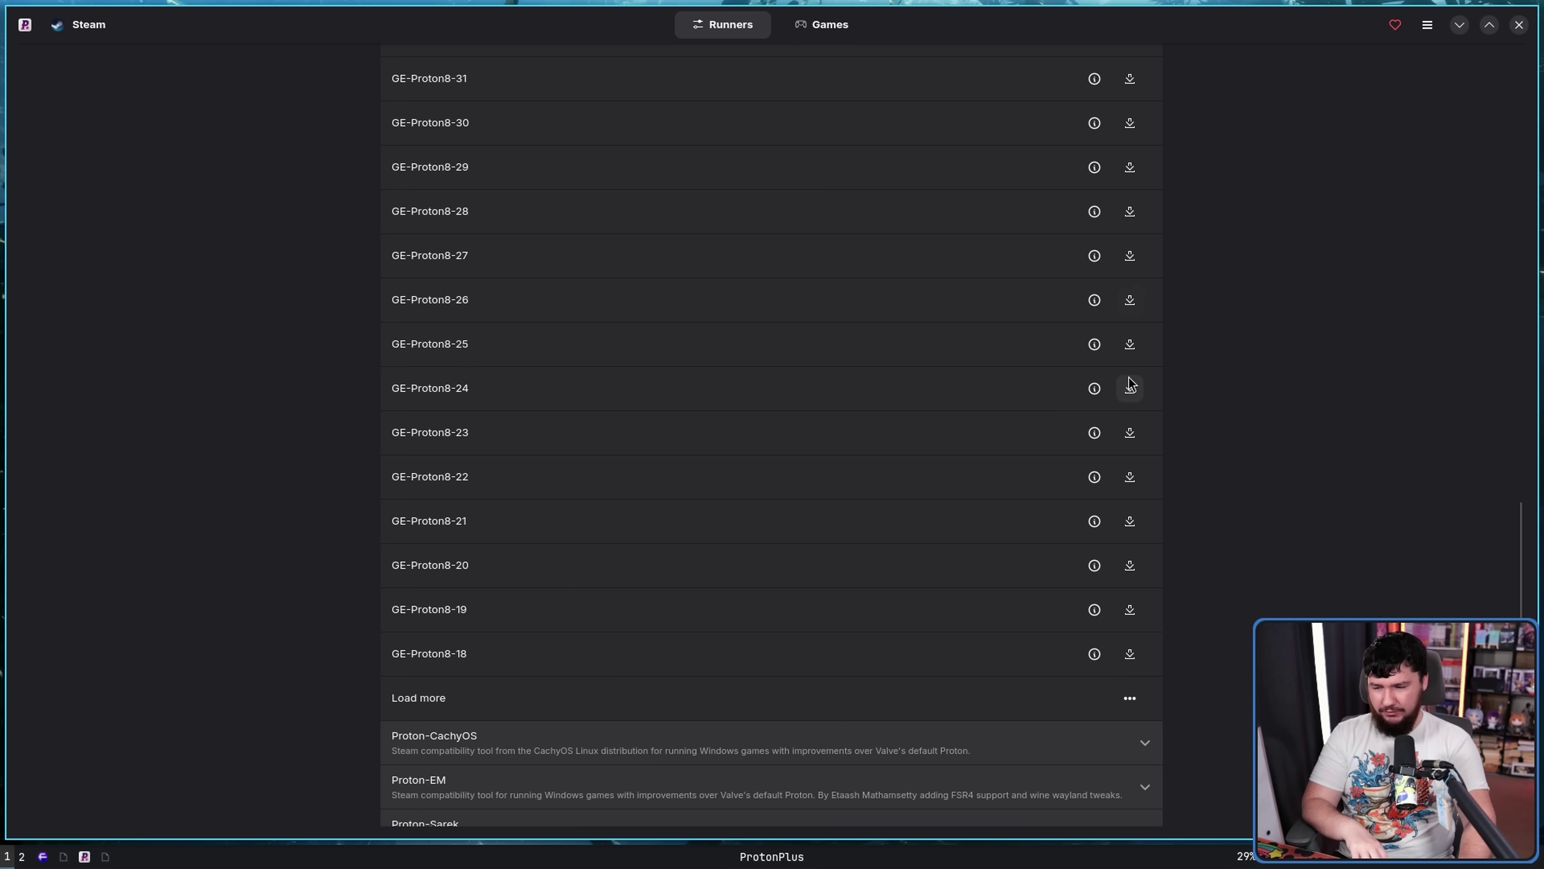
click(1128, 700)
scroll(1069, 345, up, 3)
scroll(1058, 374, down, 20)
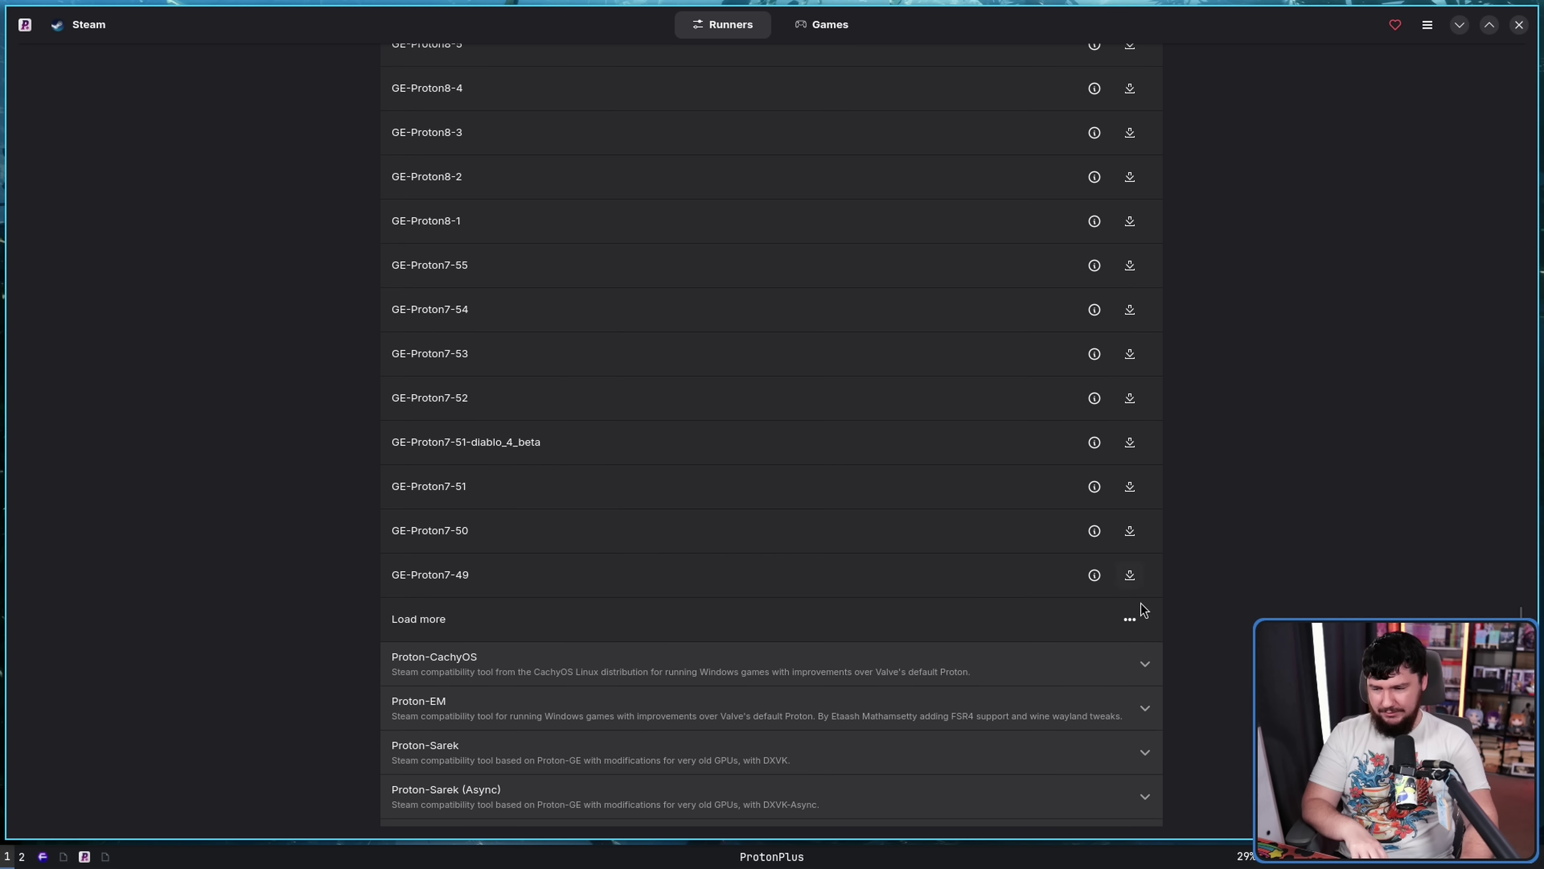
click(1130, 619)
scroll(1190, 427, up, 5)
scroll(1187, 412, down, 15)
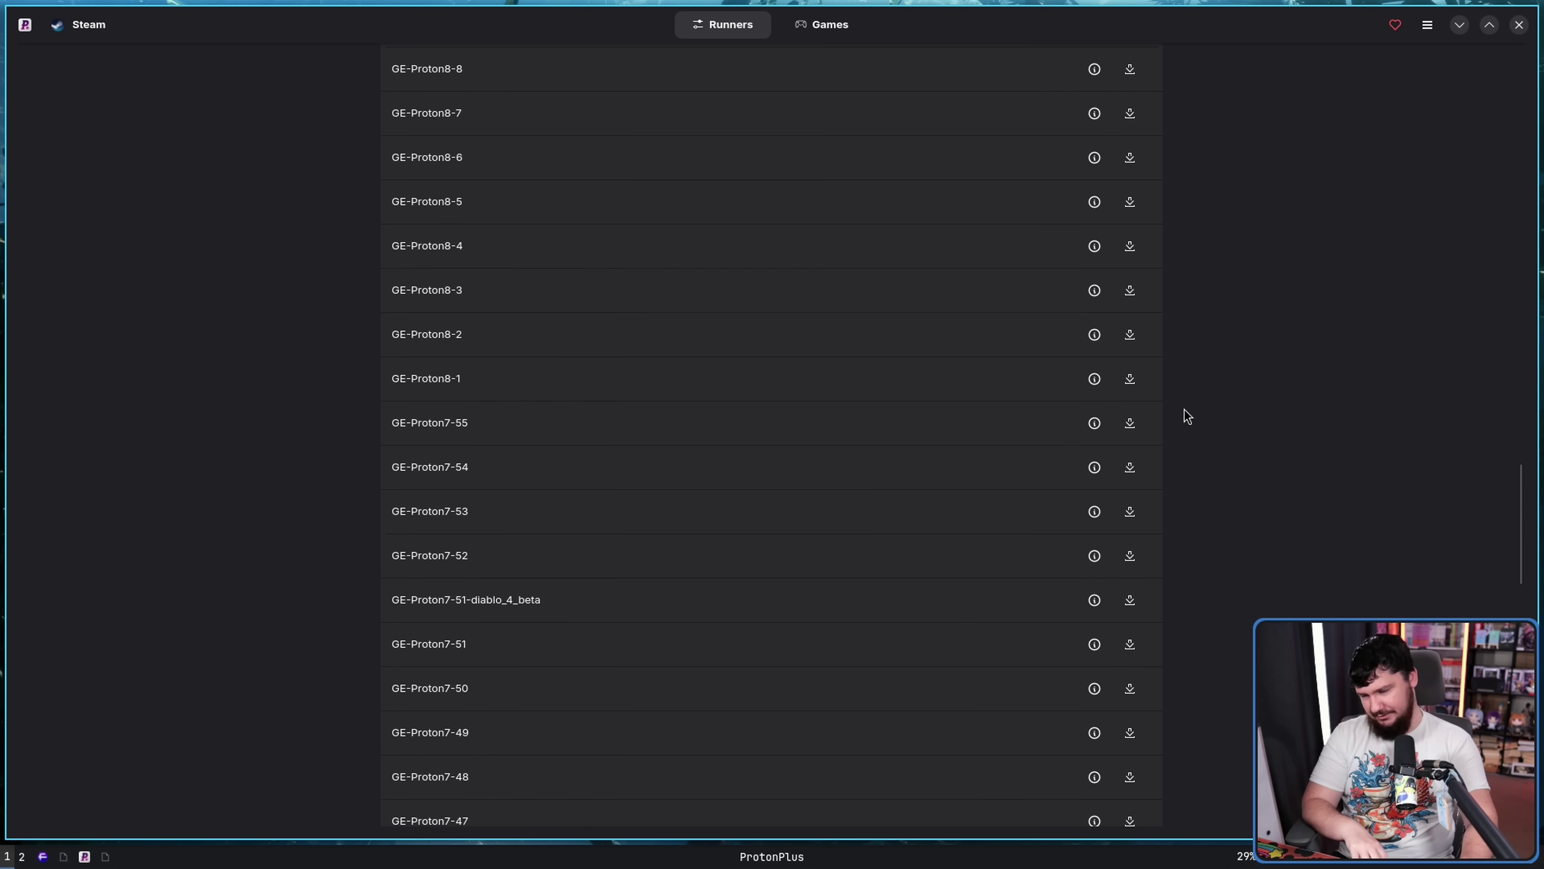
scroll(1129, 267, down, 10)
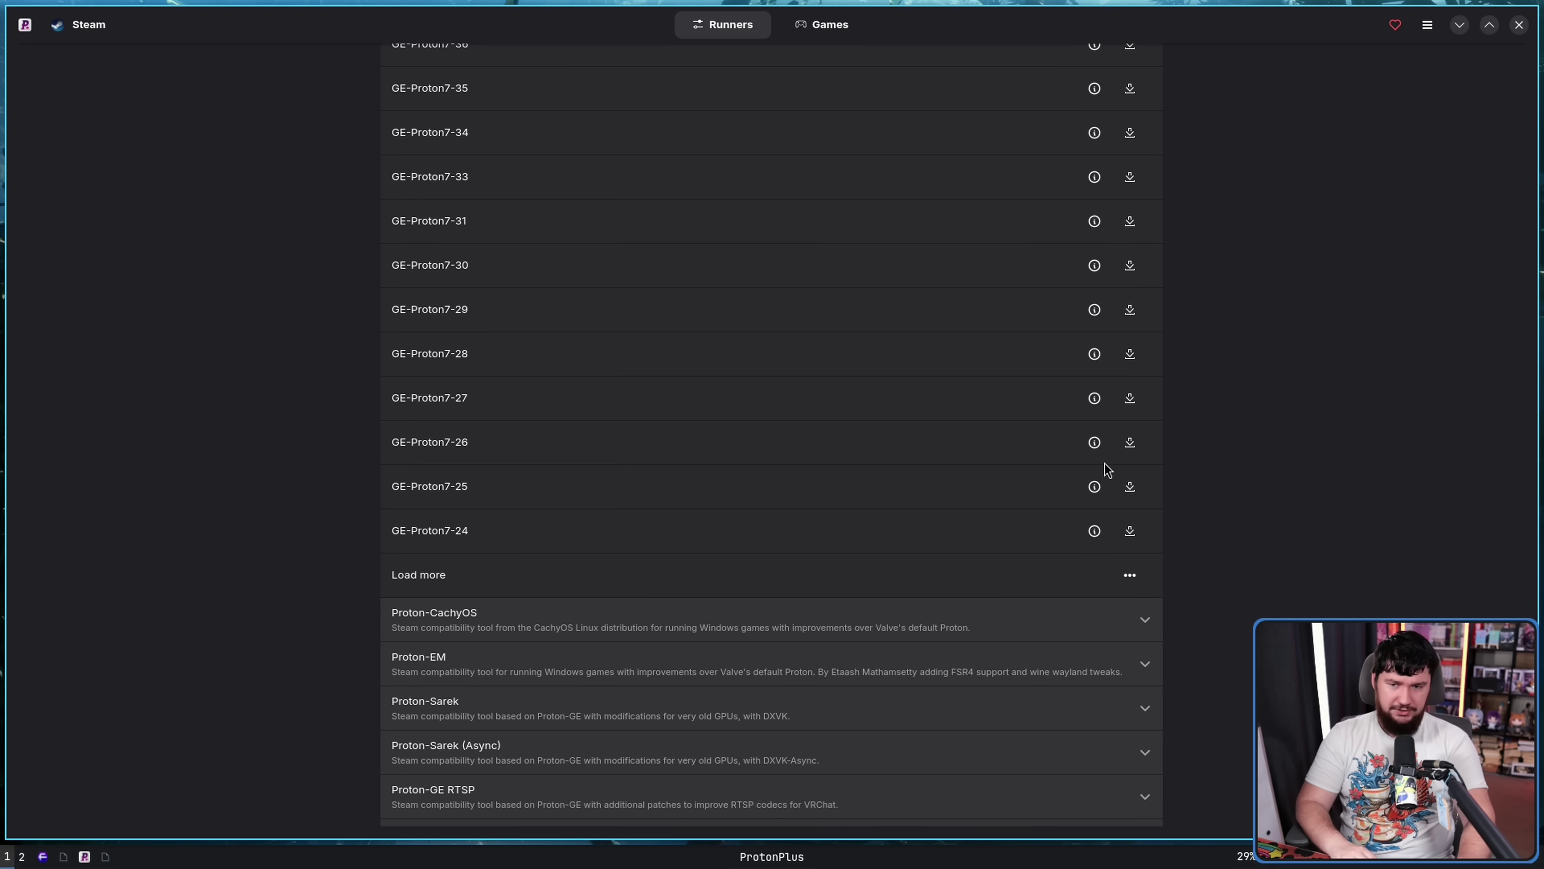
Collapse the extended Proton-GE version list, reopen it once to check it, and collapse it again.
scroll(1062, 518, up, 20)
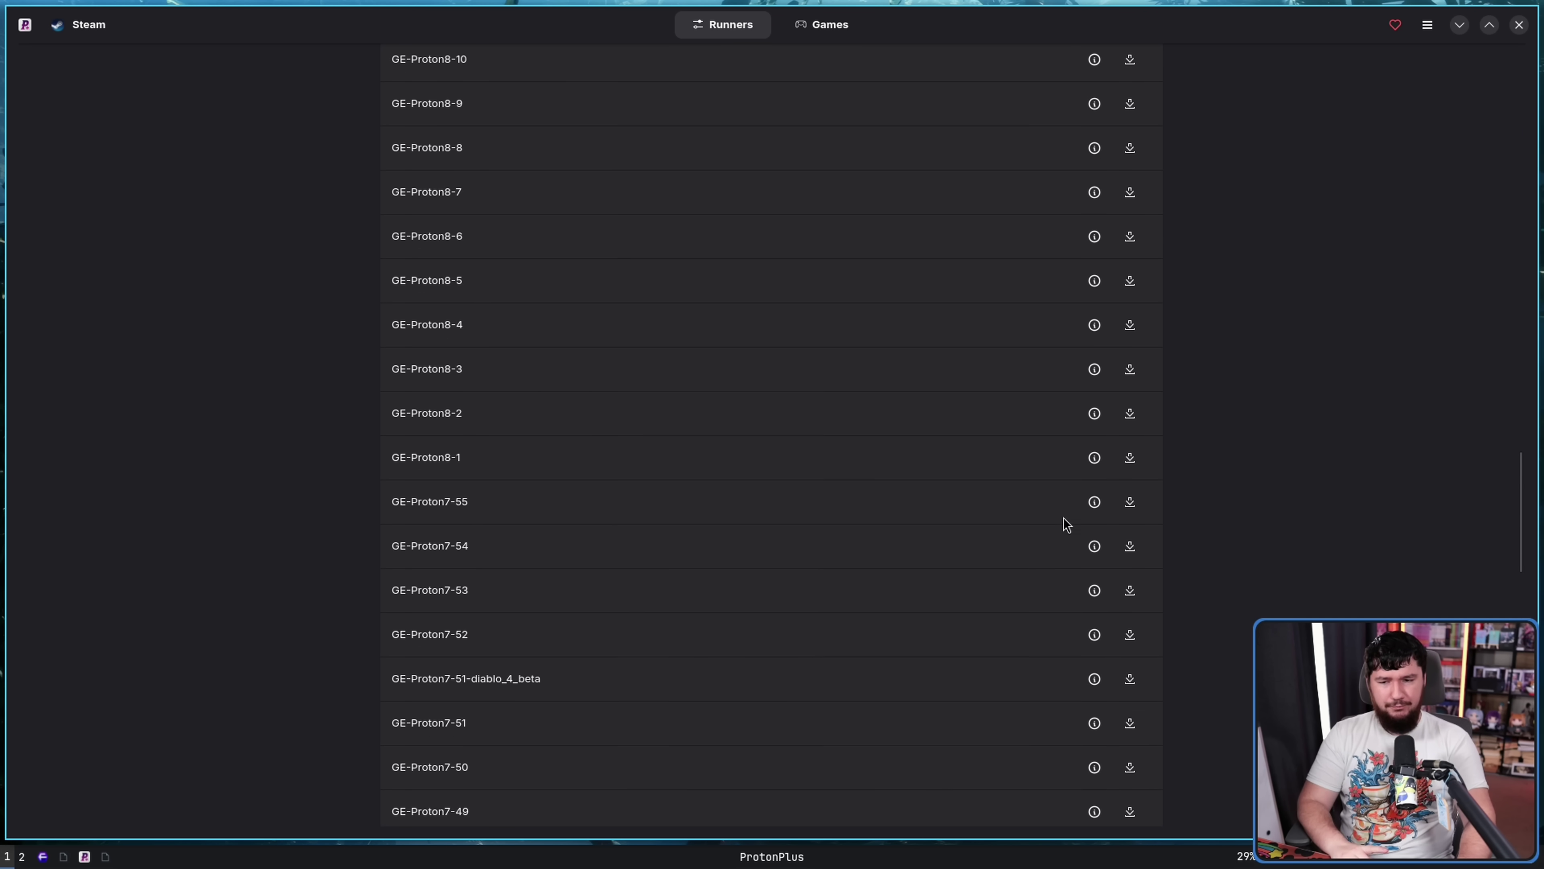
scroll(1064, 517, up, 15)
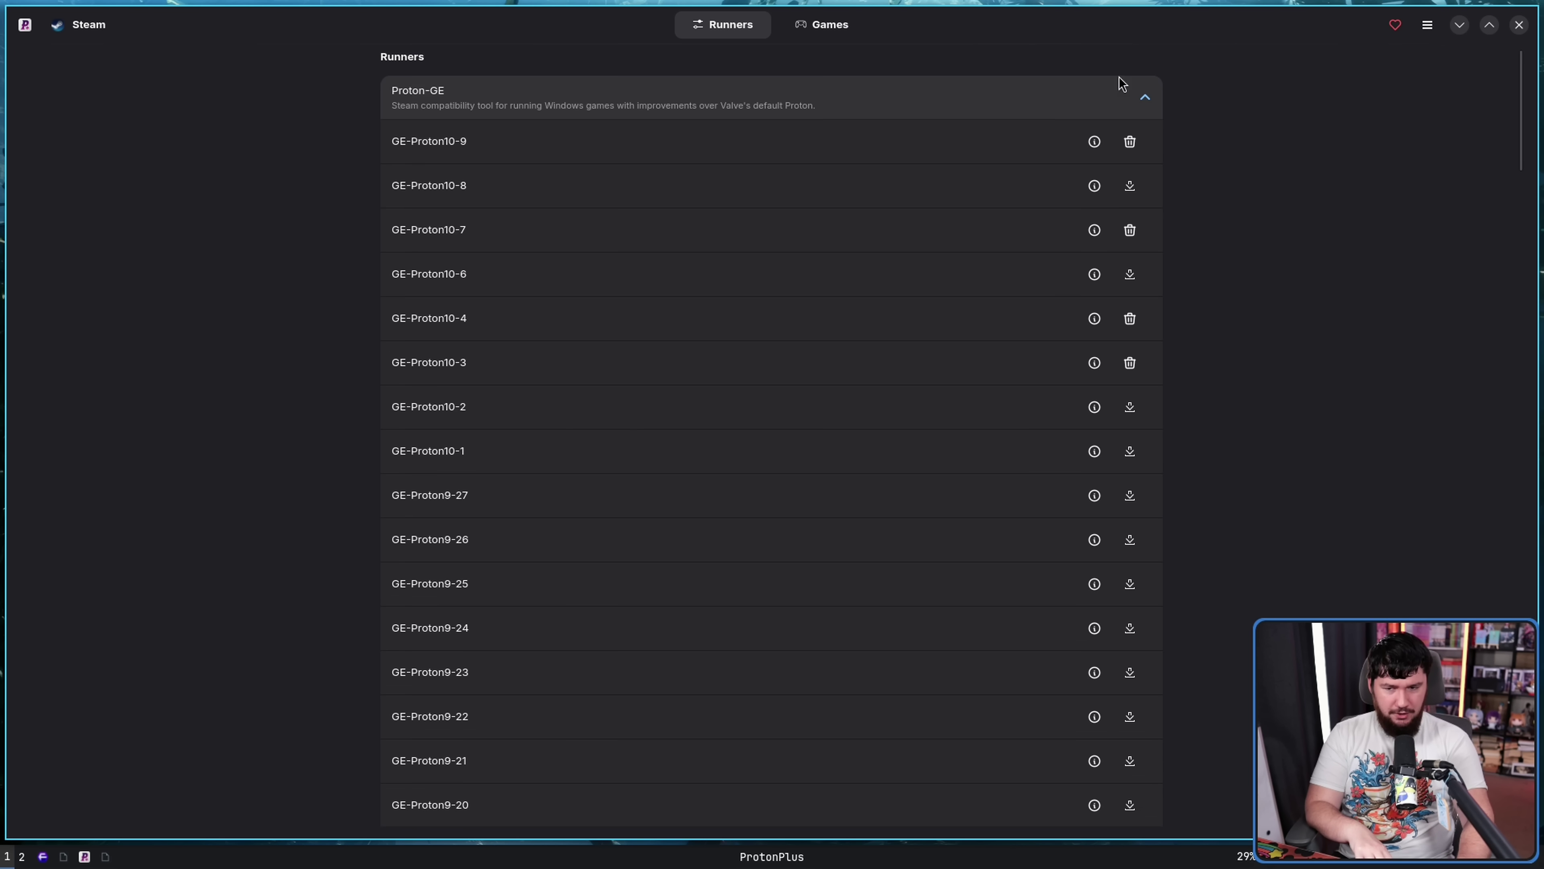
click(1119, 82)
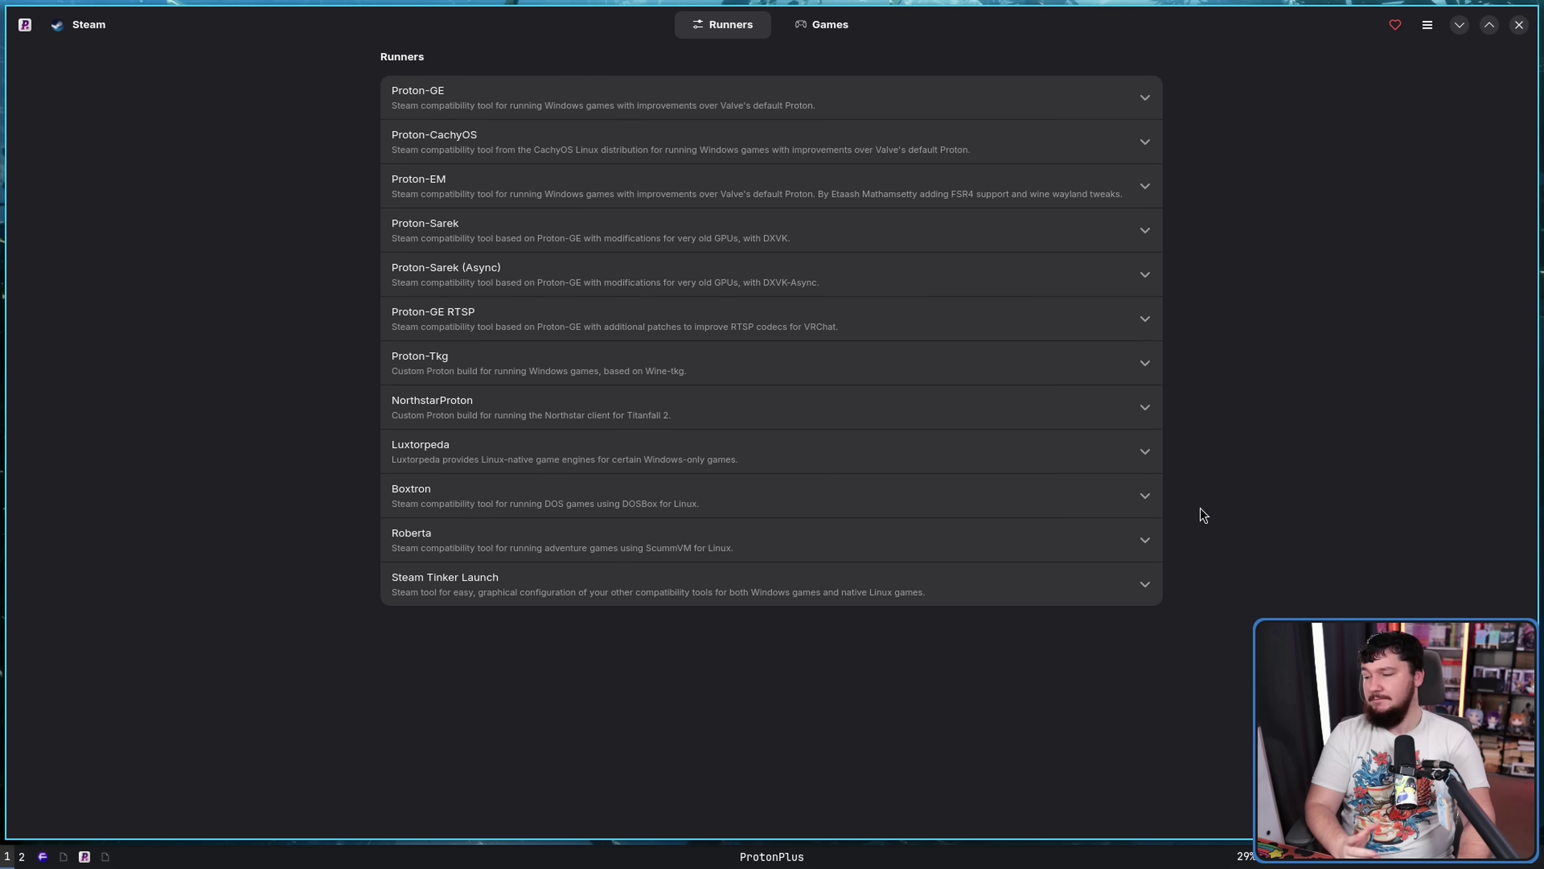
click(1124, 103)
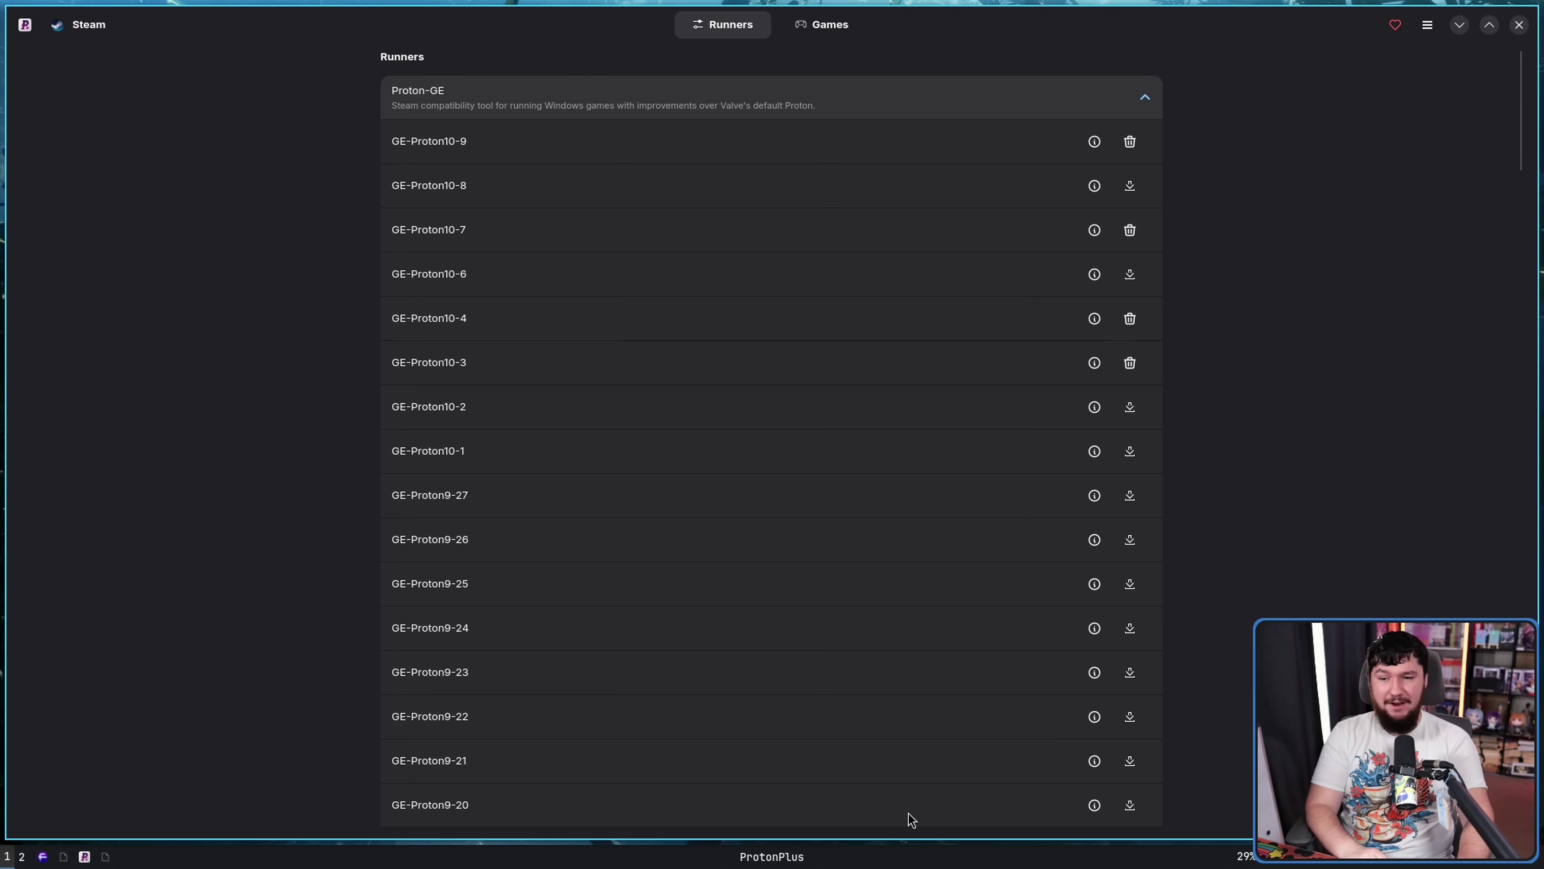
click(1117, 102)
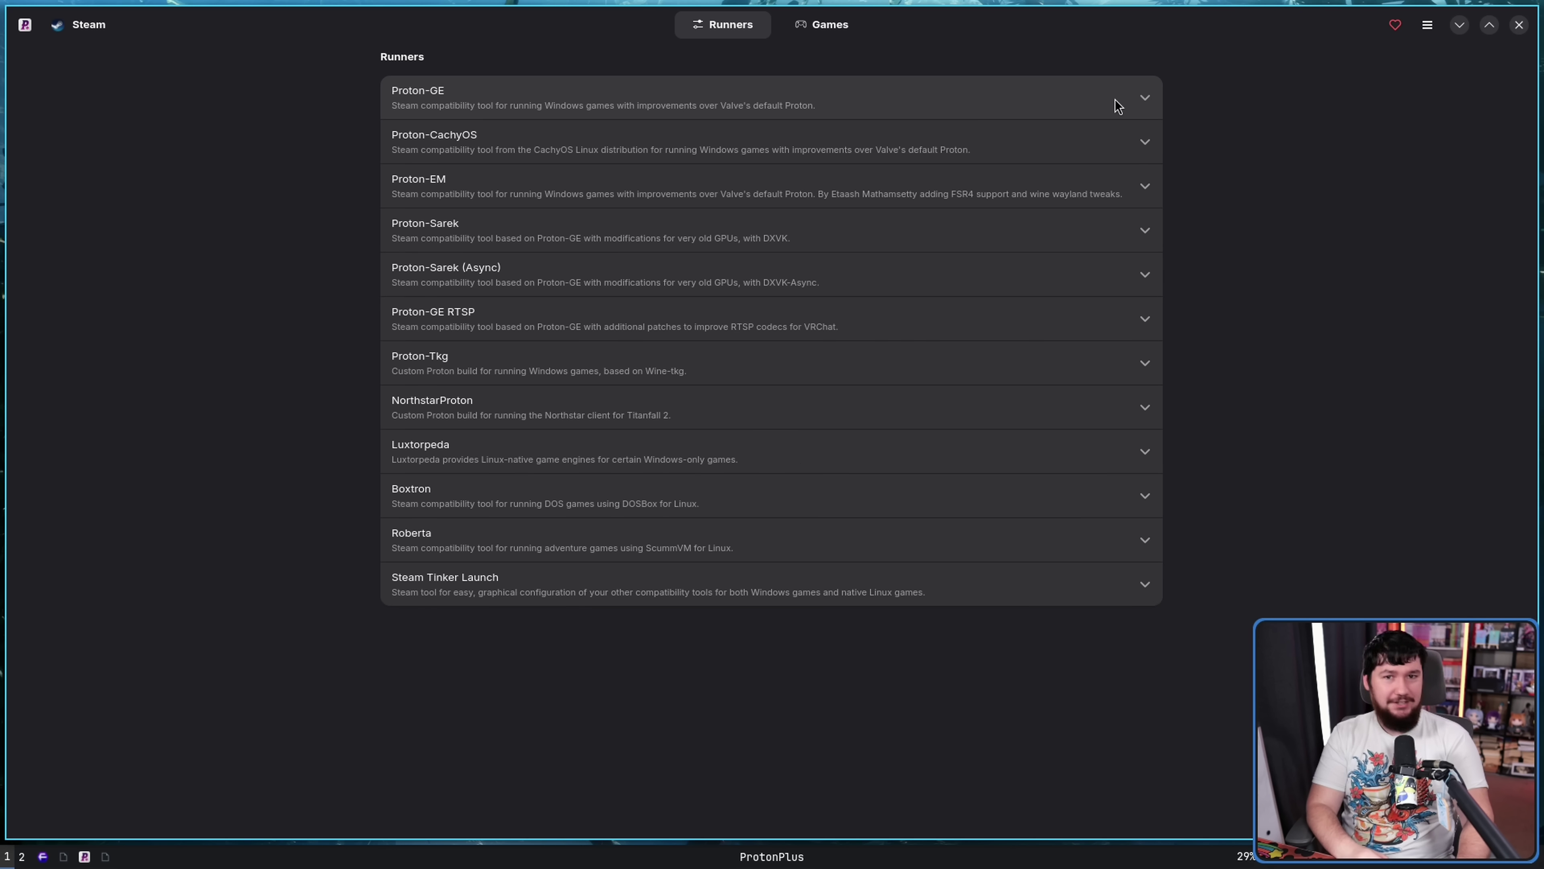
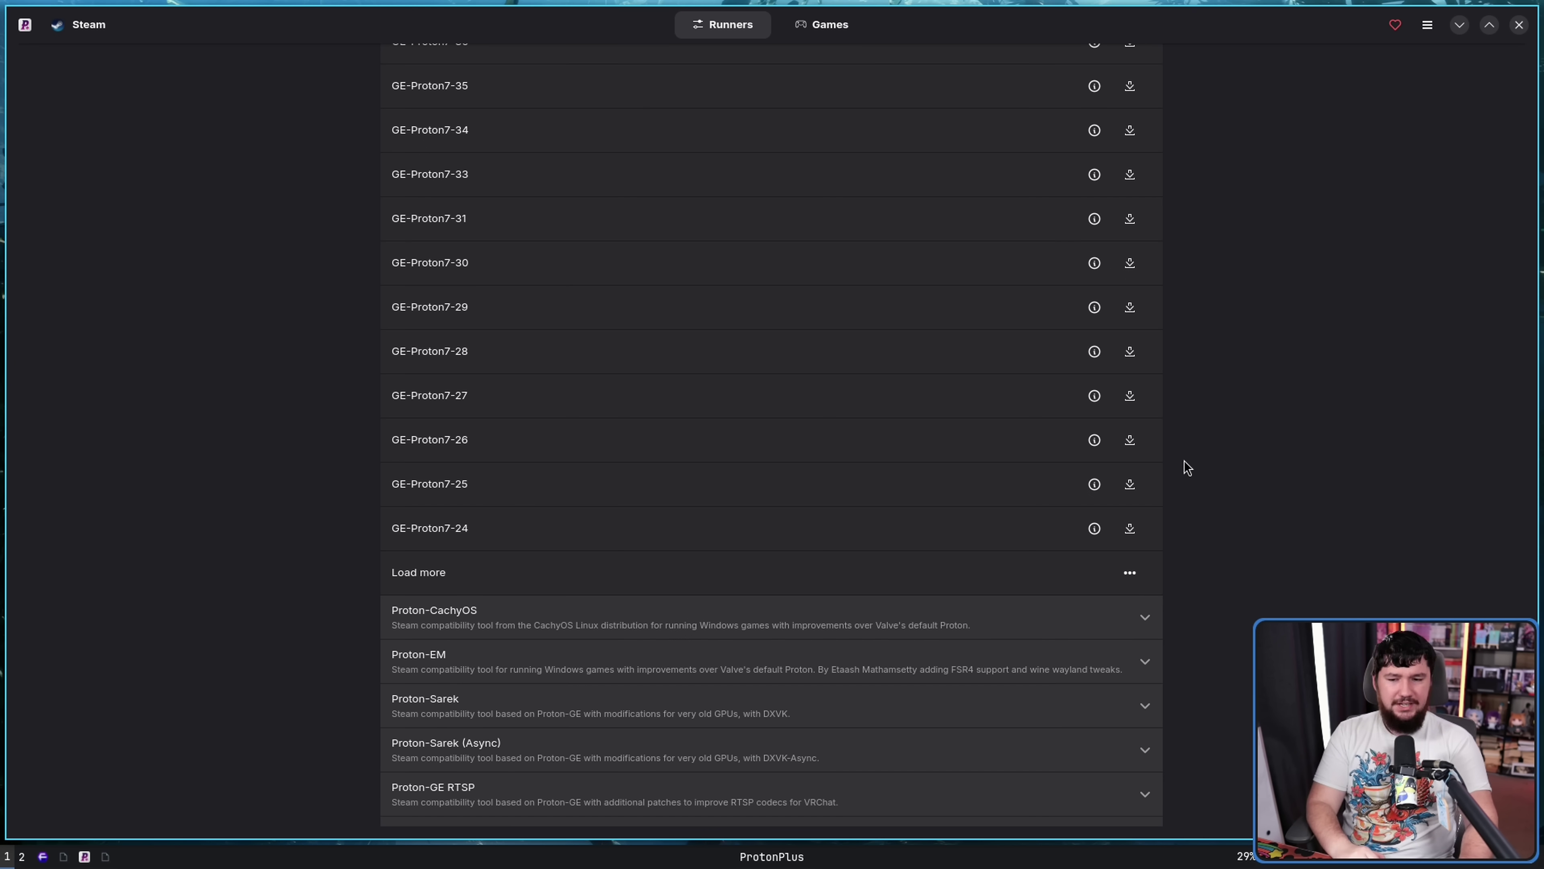
Look over the older GE-Proton7 releases in the Proton-GE list again and collapse the runner.
scroll(1210, 426, up, 5)
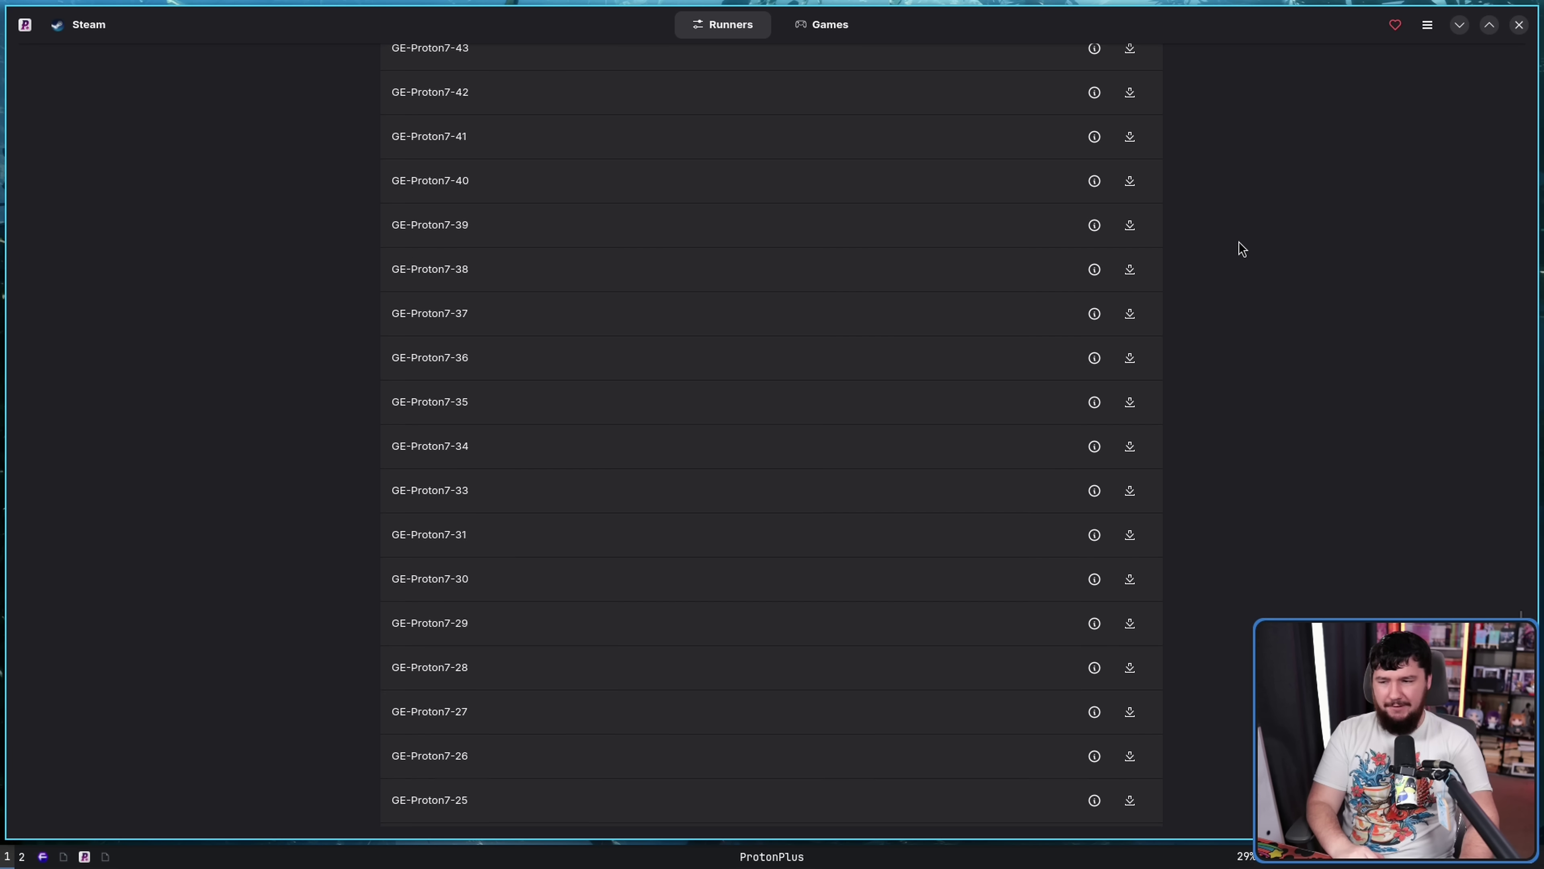
scroll(934, 175, down, 3)
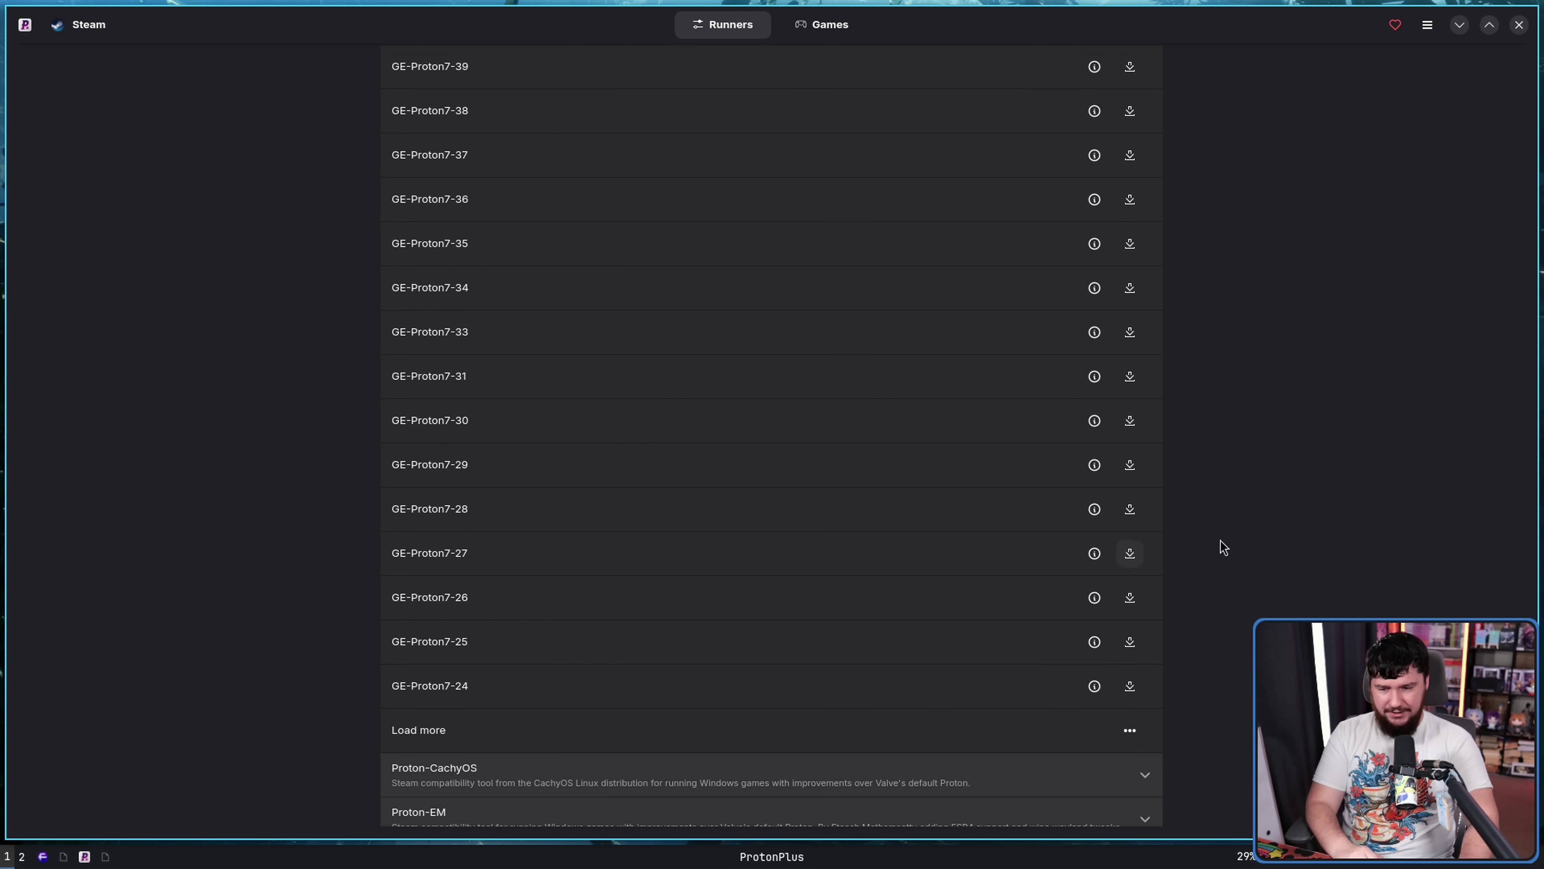
scroll(1264, 438, up, 20)
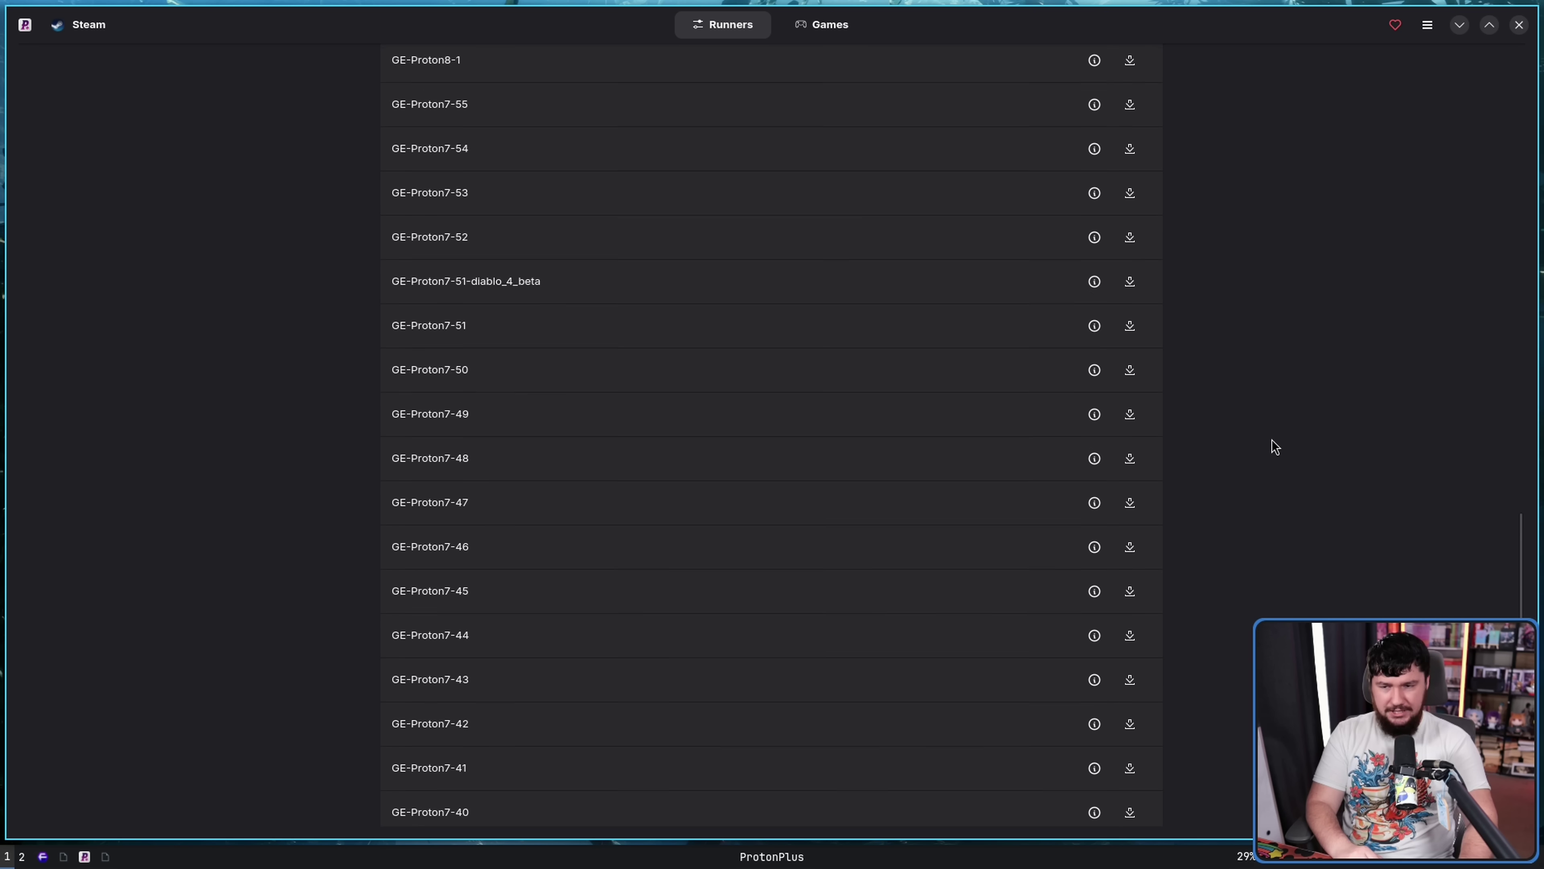
scroll(1248, 411, up, 15)
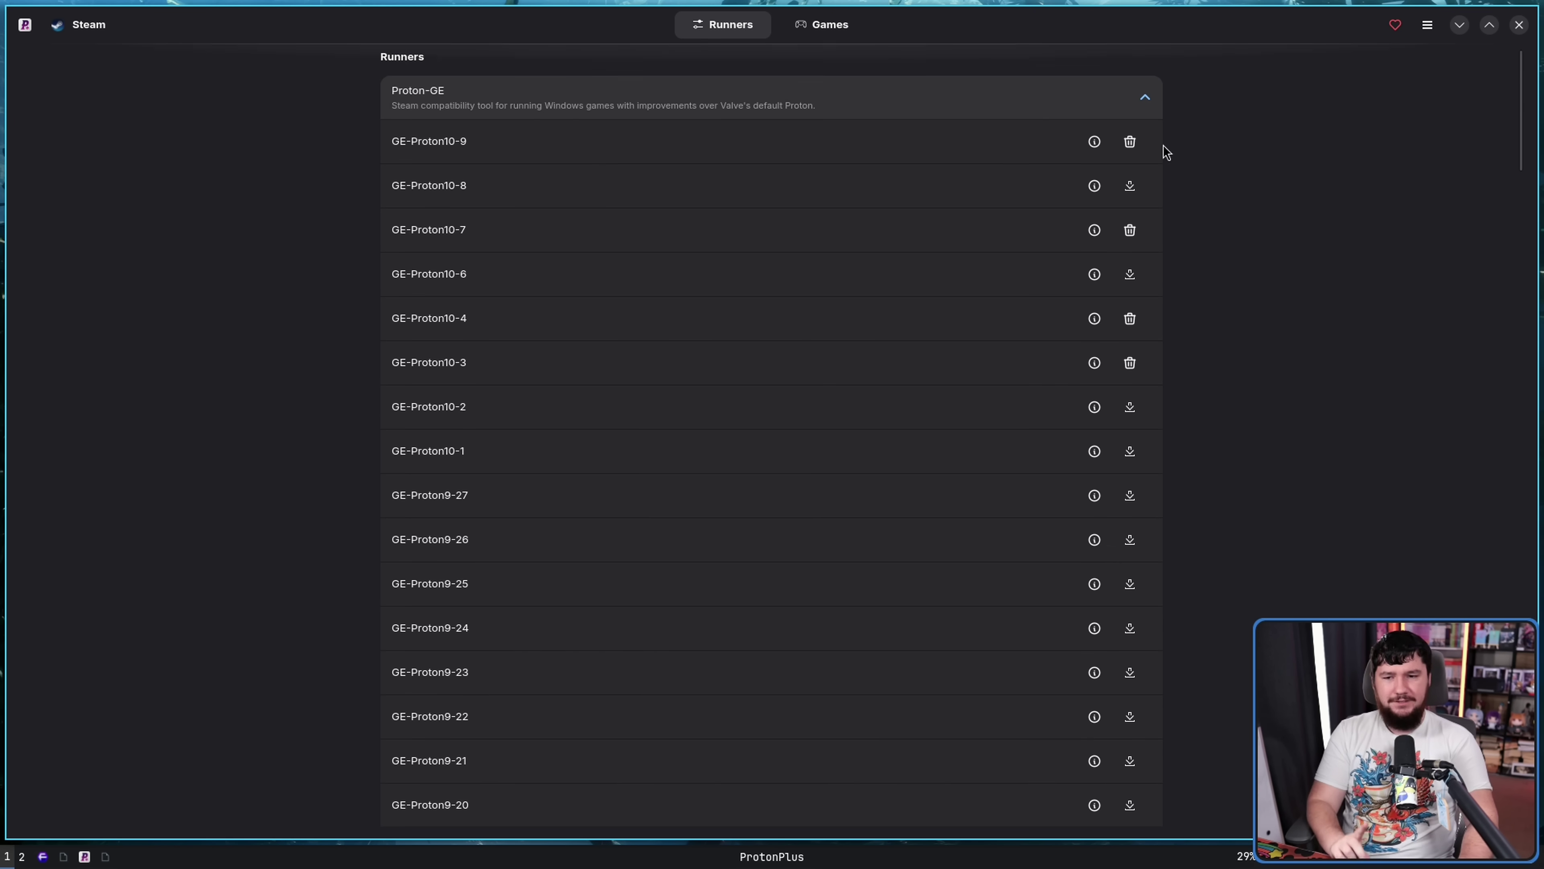
click(1105, 94)
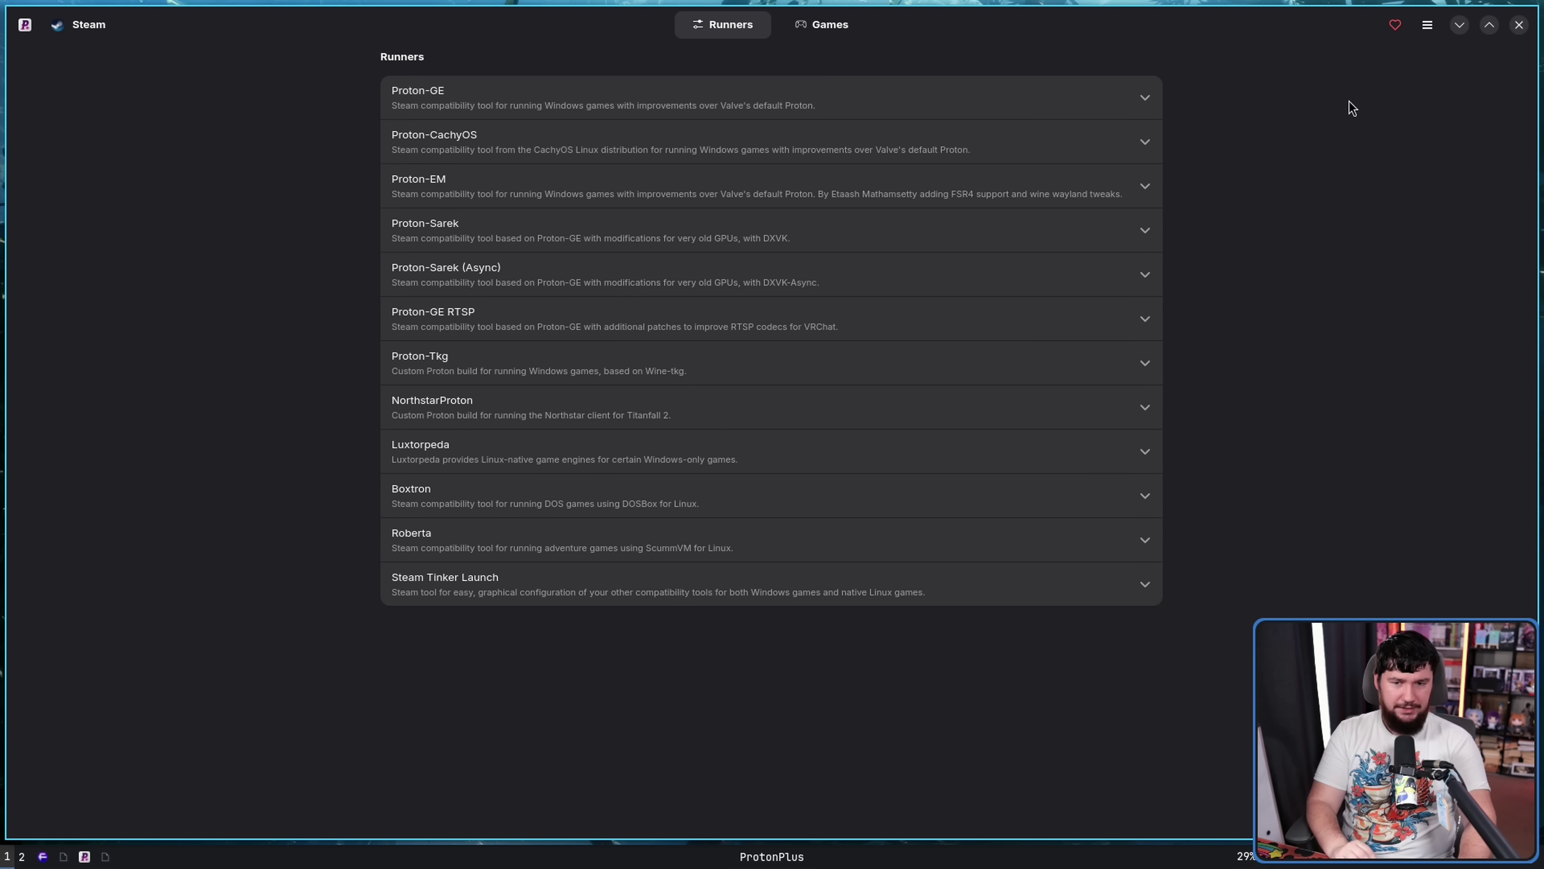
View only the installed runners with the Installed Only filter, and restore the full runner list.
click(1430, 30)
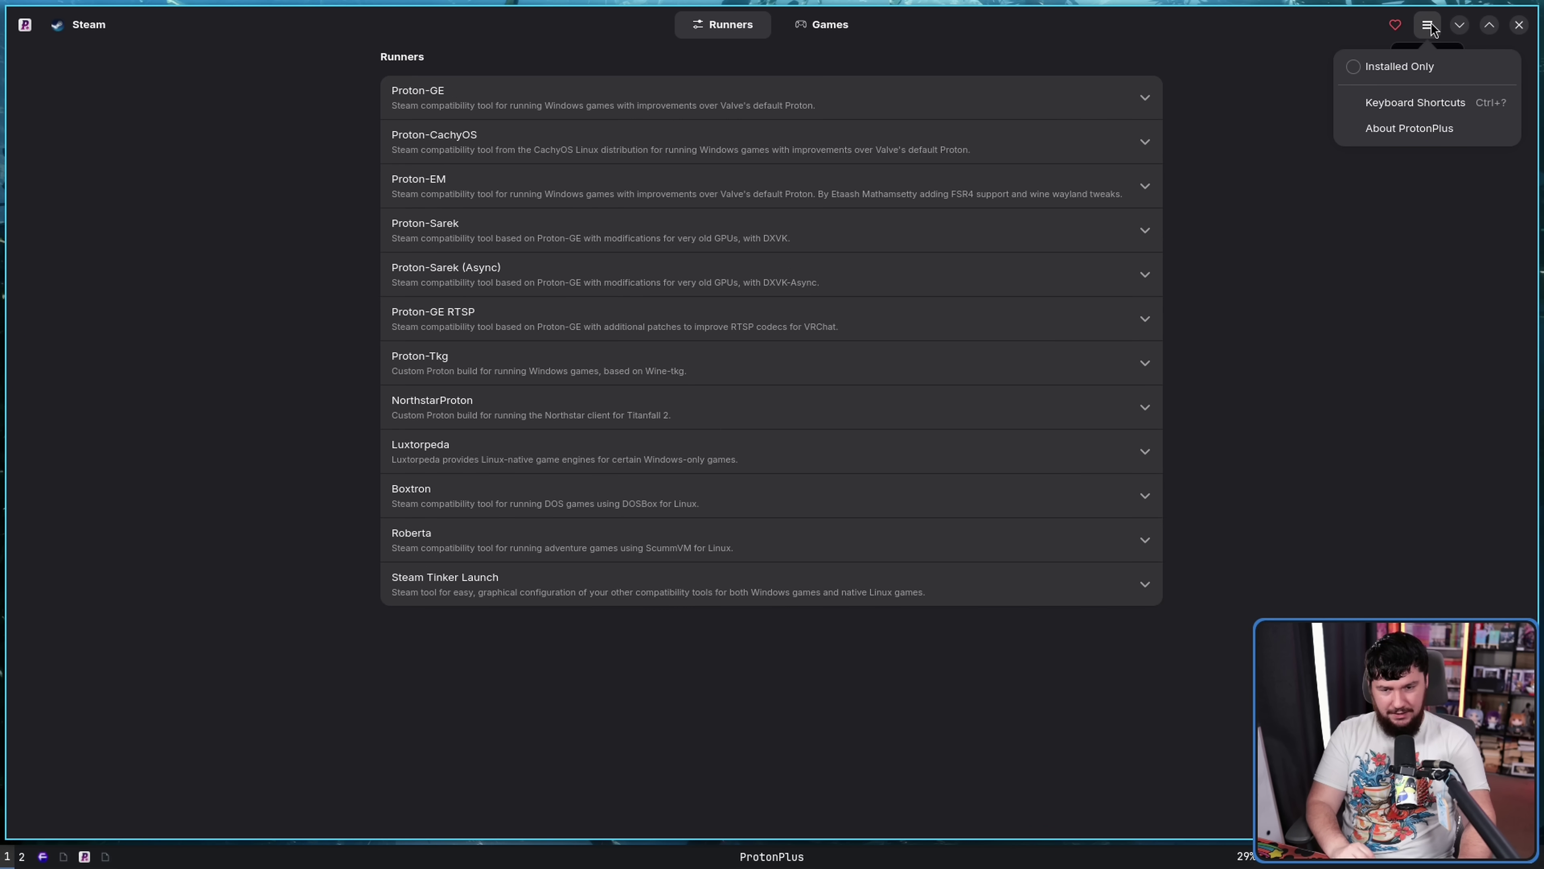
click(1405, 63)
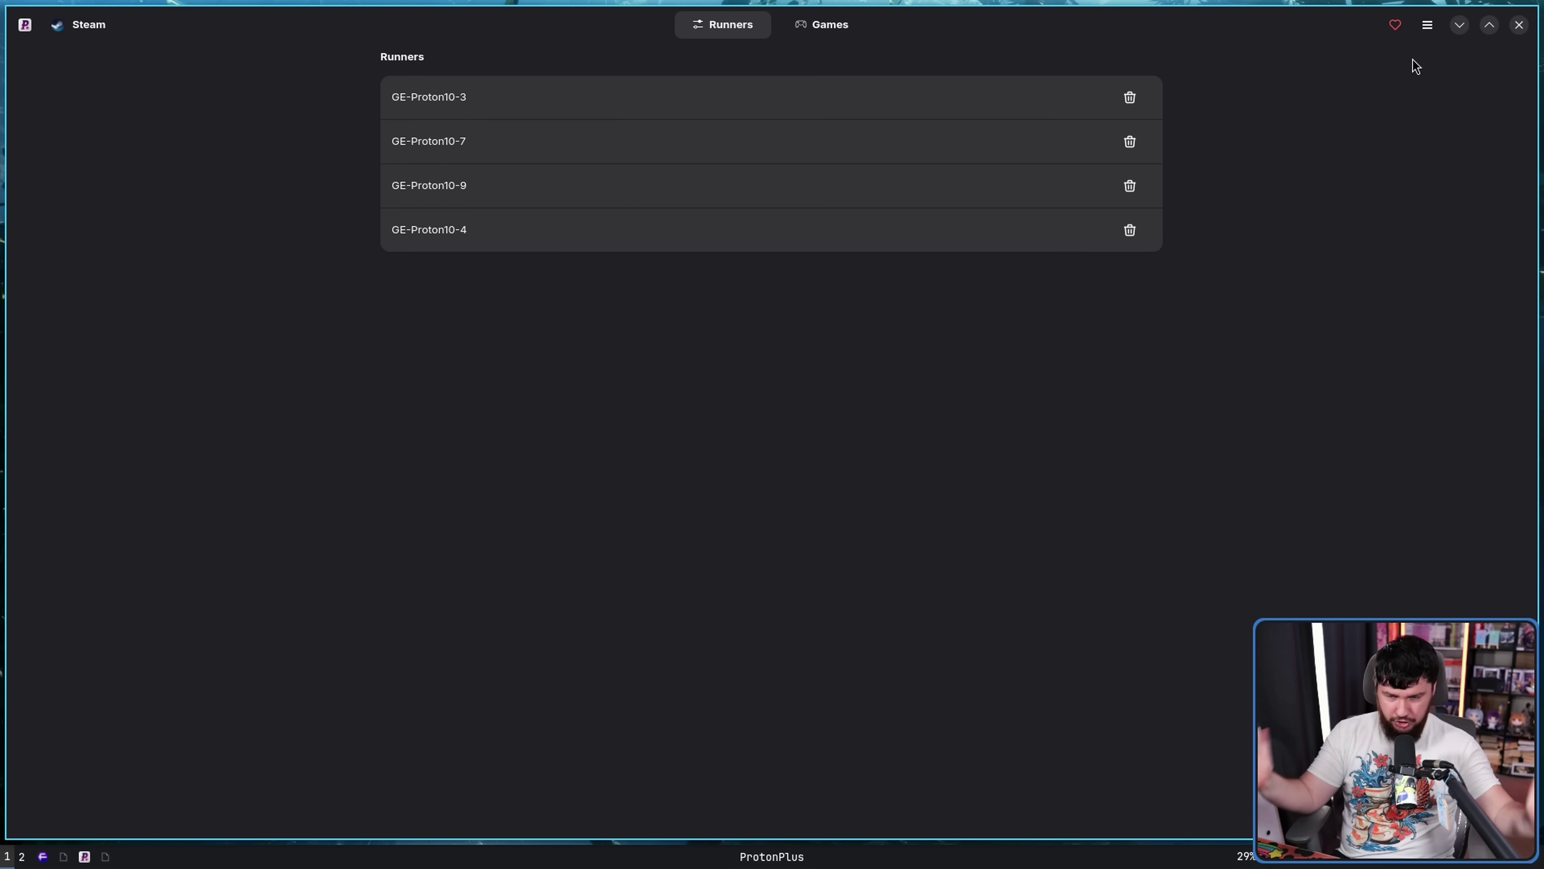
click(1431, 31)
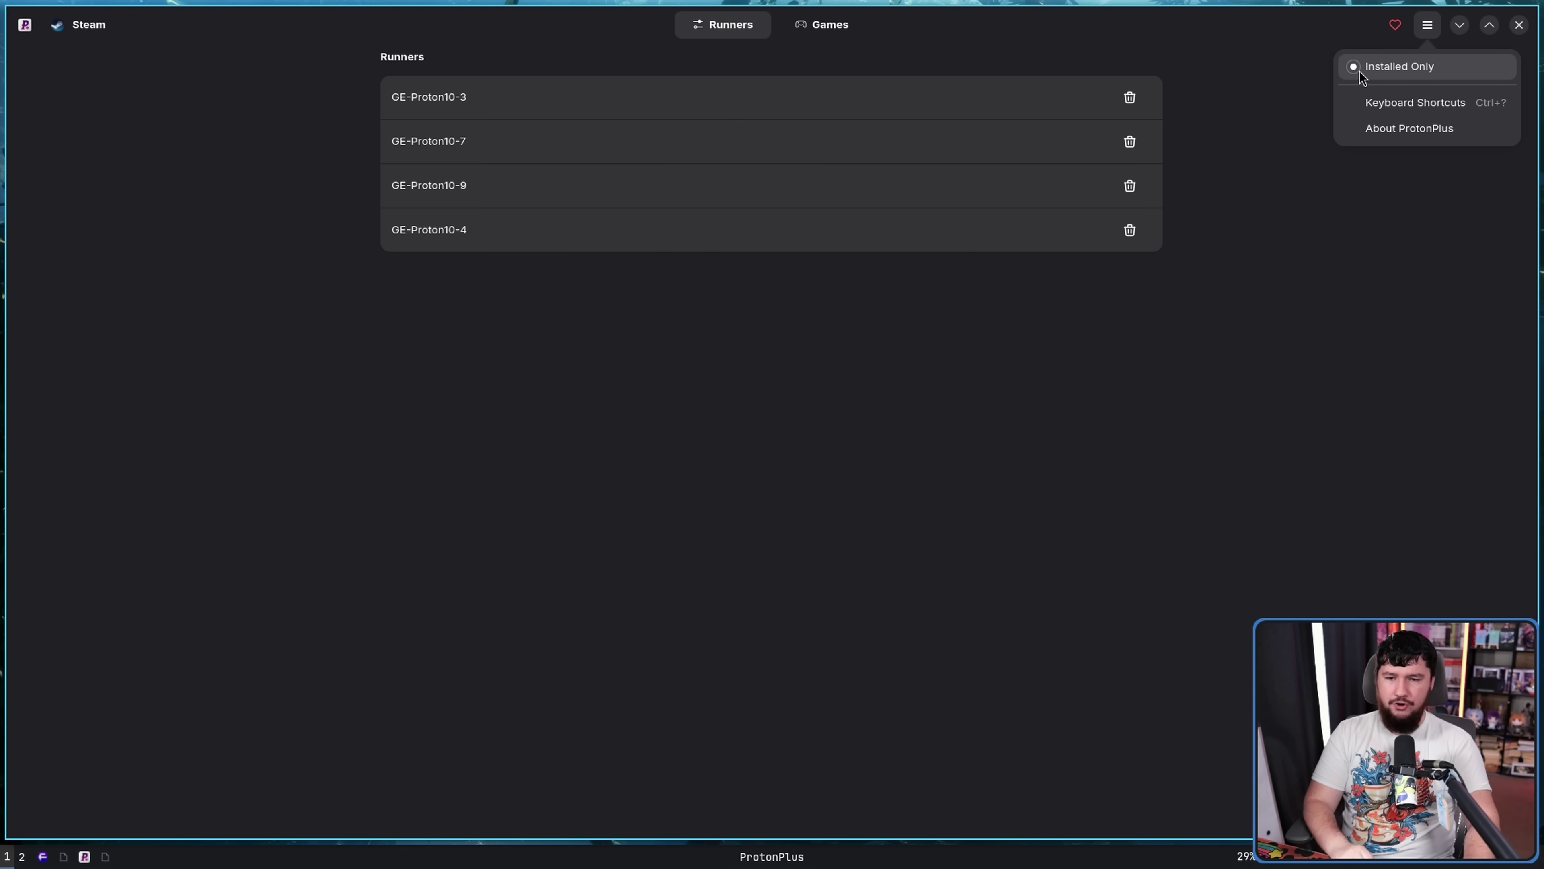
click(1360, 72)
Switch the Installed Only filter on and off repeatedly, leaving the list limited to installed runners.
click(1427, 26)
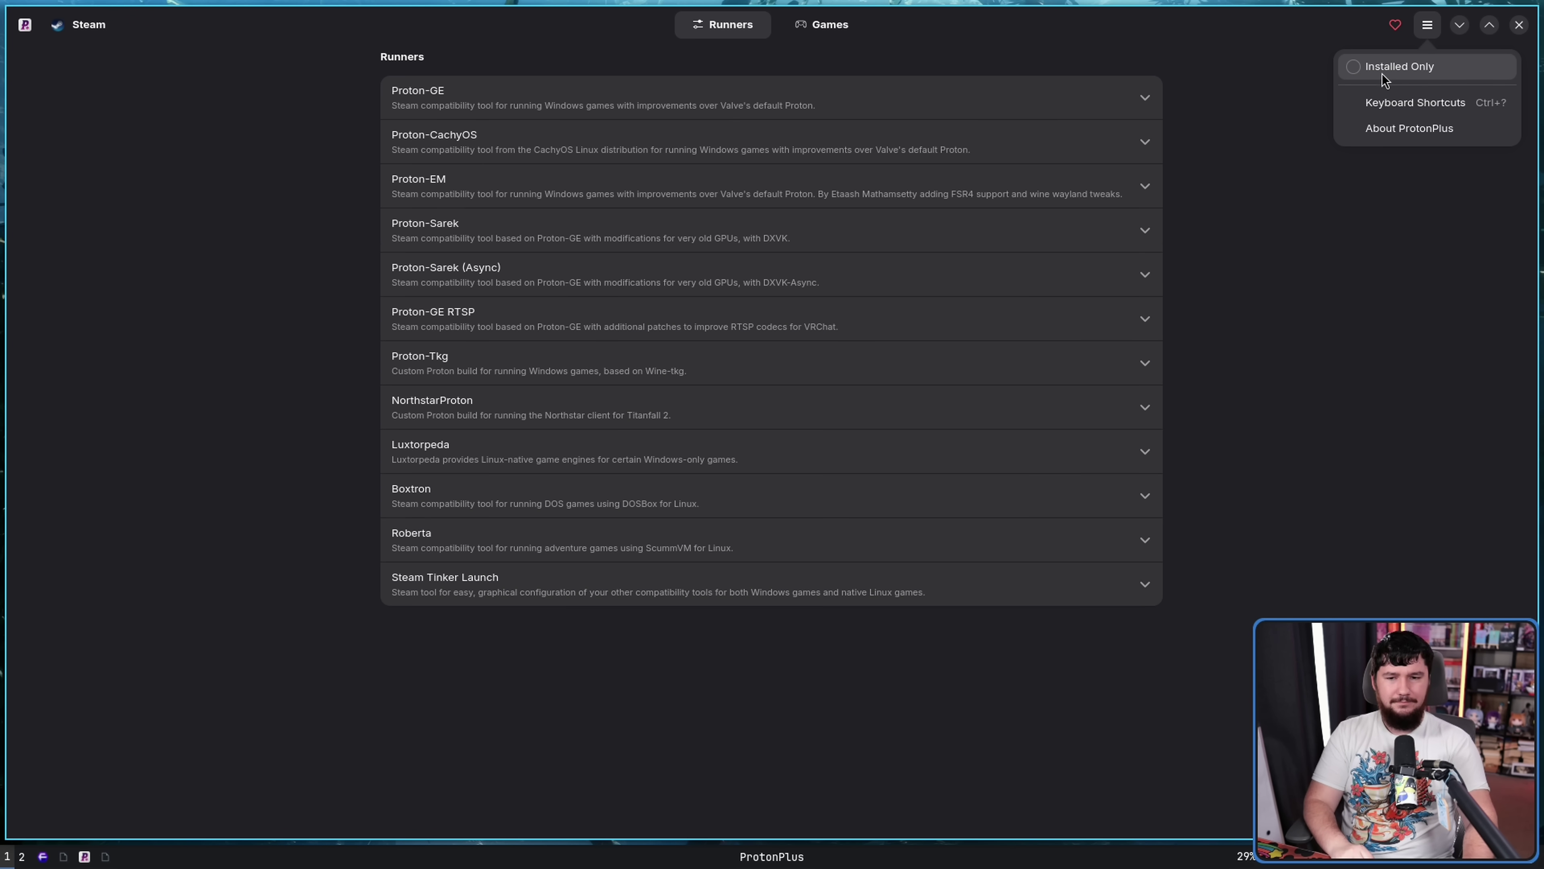
click(1359, 68)
click(1433, 27)
click(1361, 64)
click(1427, 25)
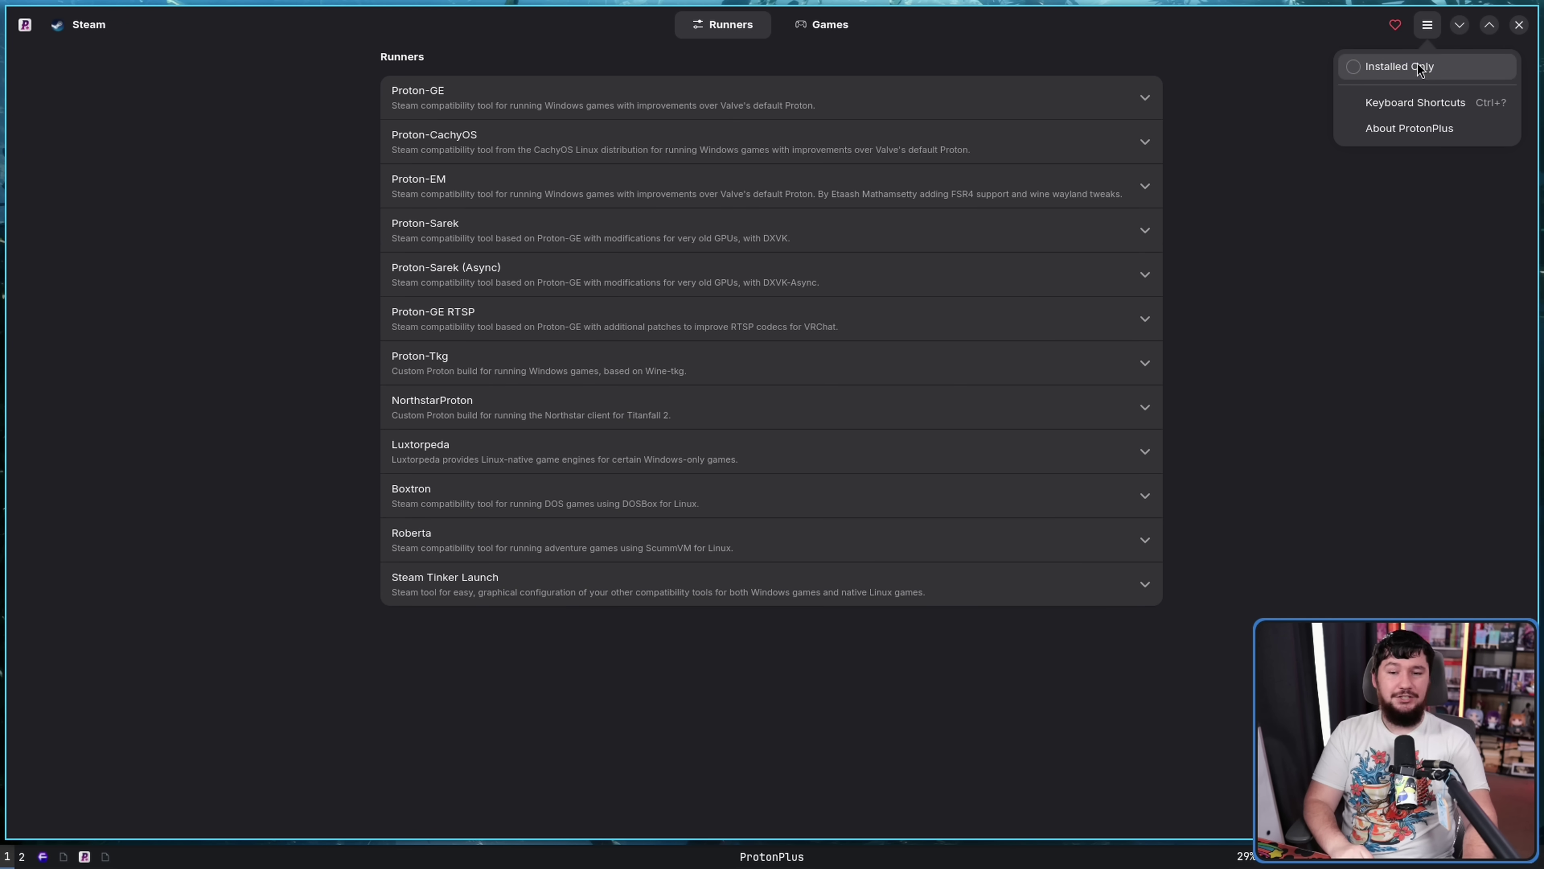
click(1423, 63)
click(1430, 24)
click(1367, 64)
click(1428, 24)
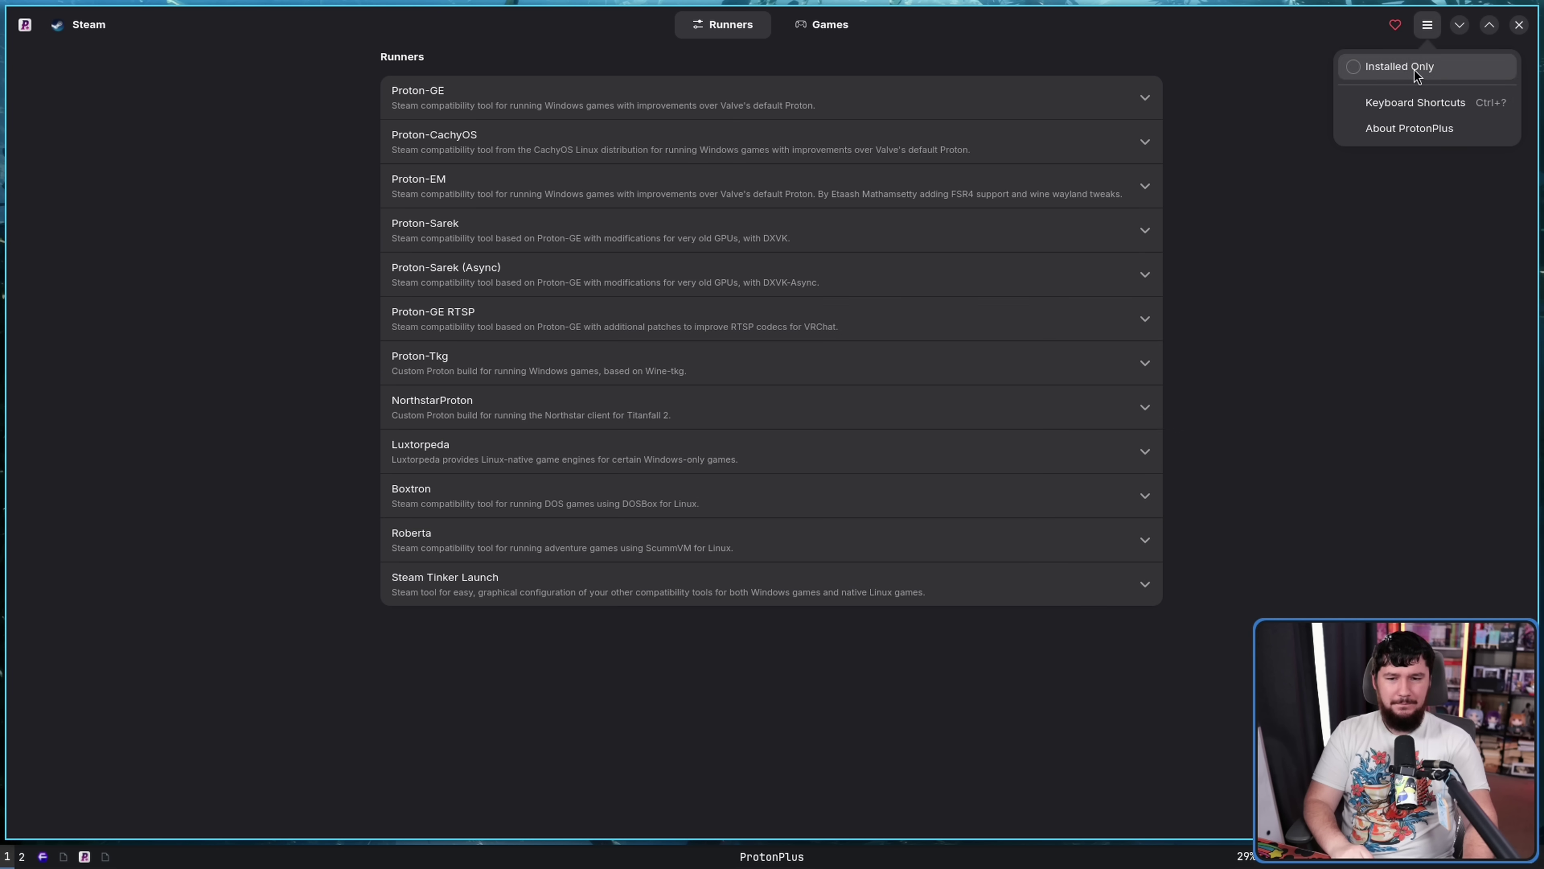
click(1417, 64)
click(1429, 33)
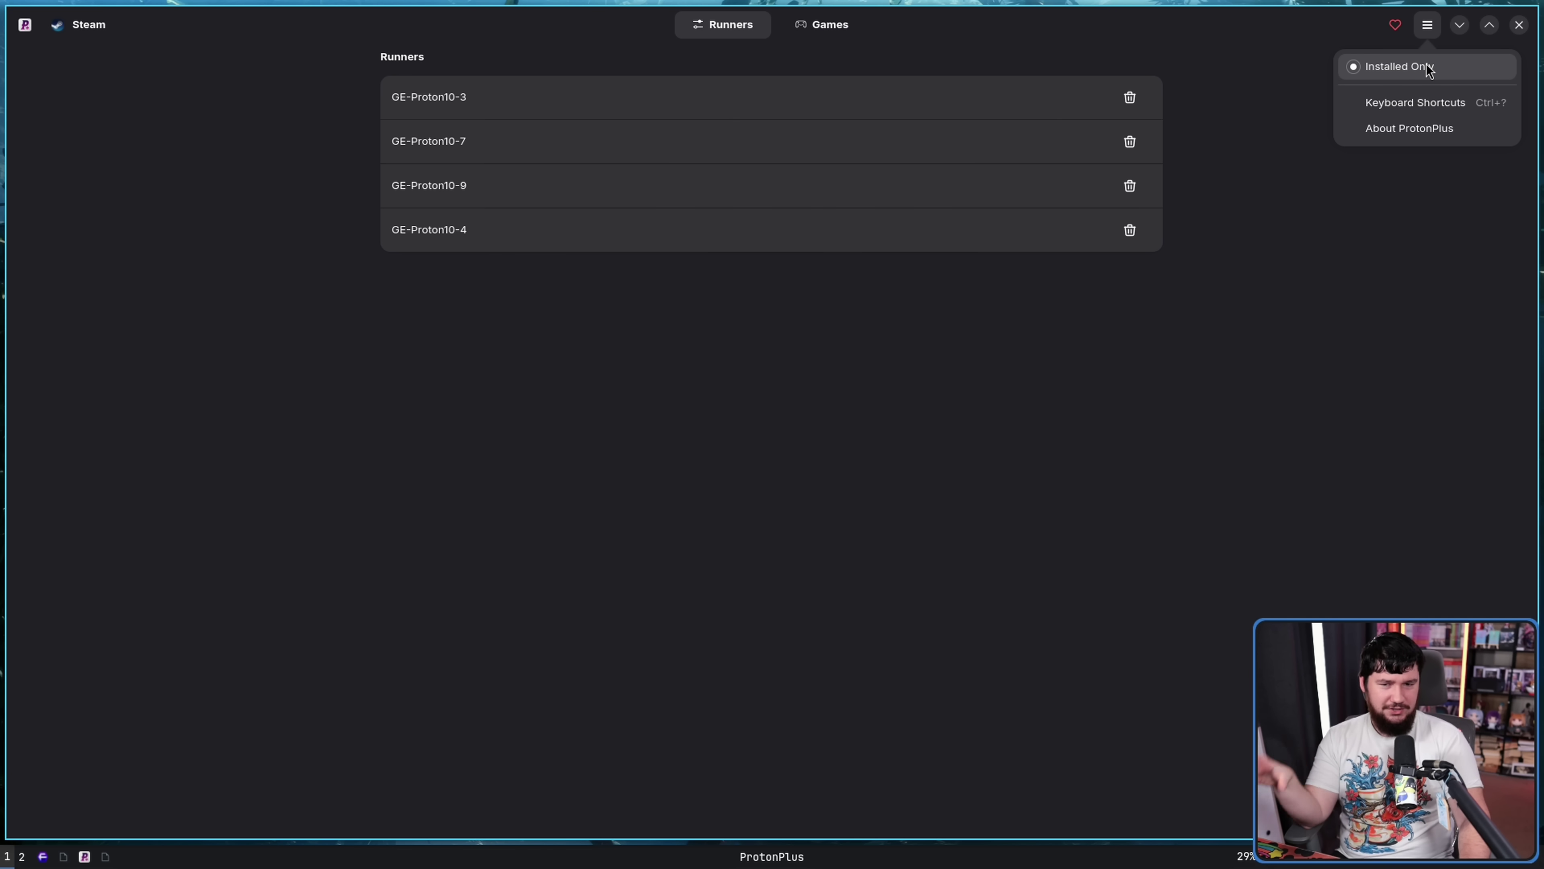
click(1424, 68)
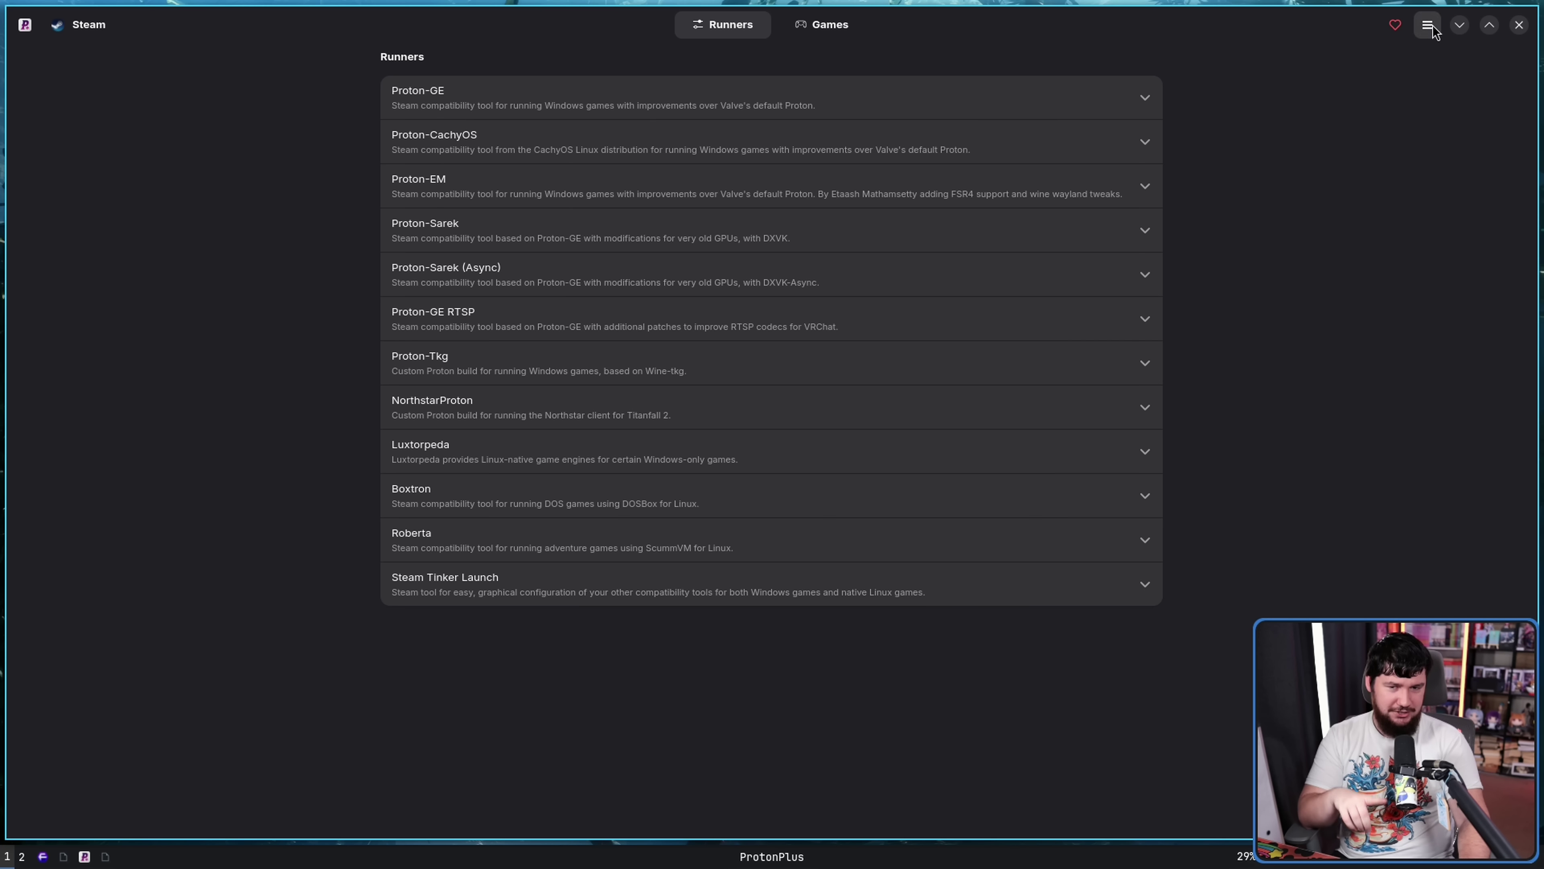
click(1418, 64)
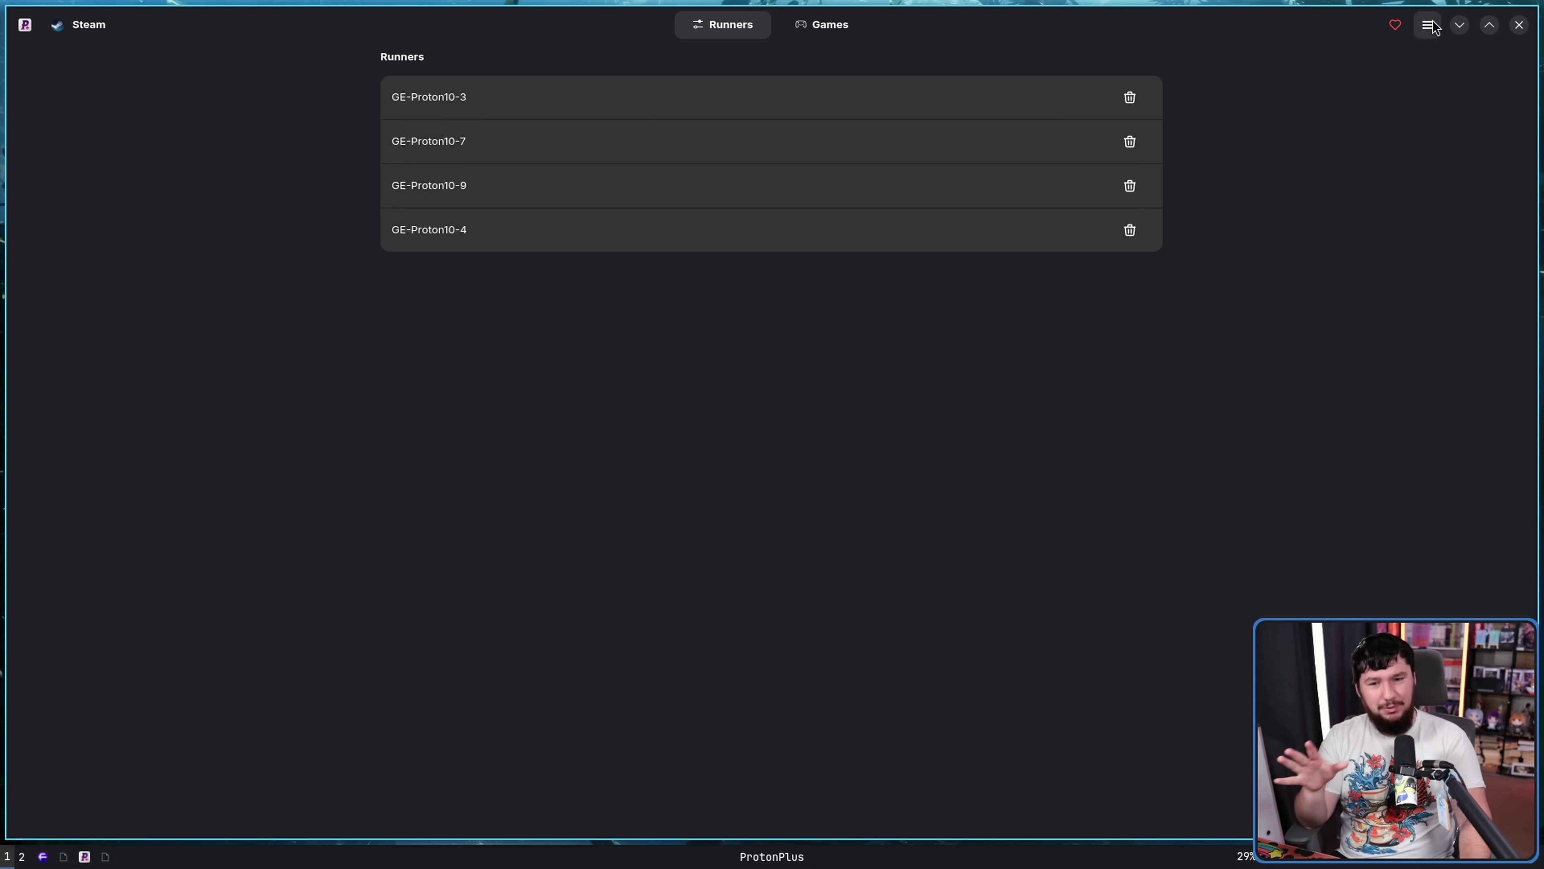
Switch the Installed Only filter off and back on, comparing the full runner list with the installed one.
click(1428, 24)
click(1425, 65)
click(1428, 25)
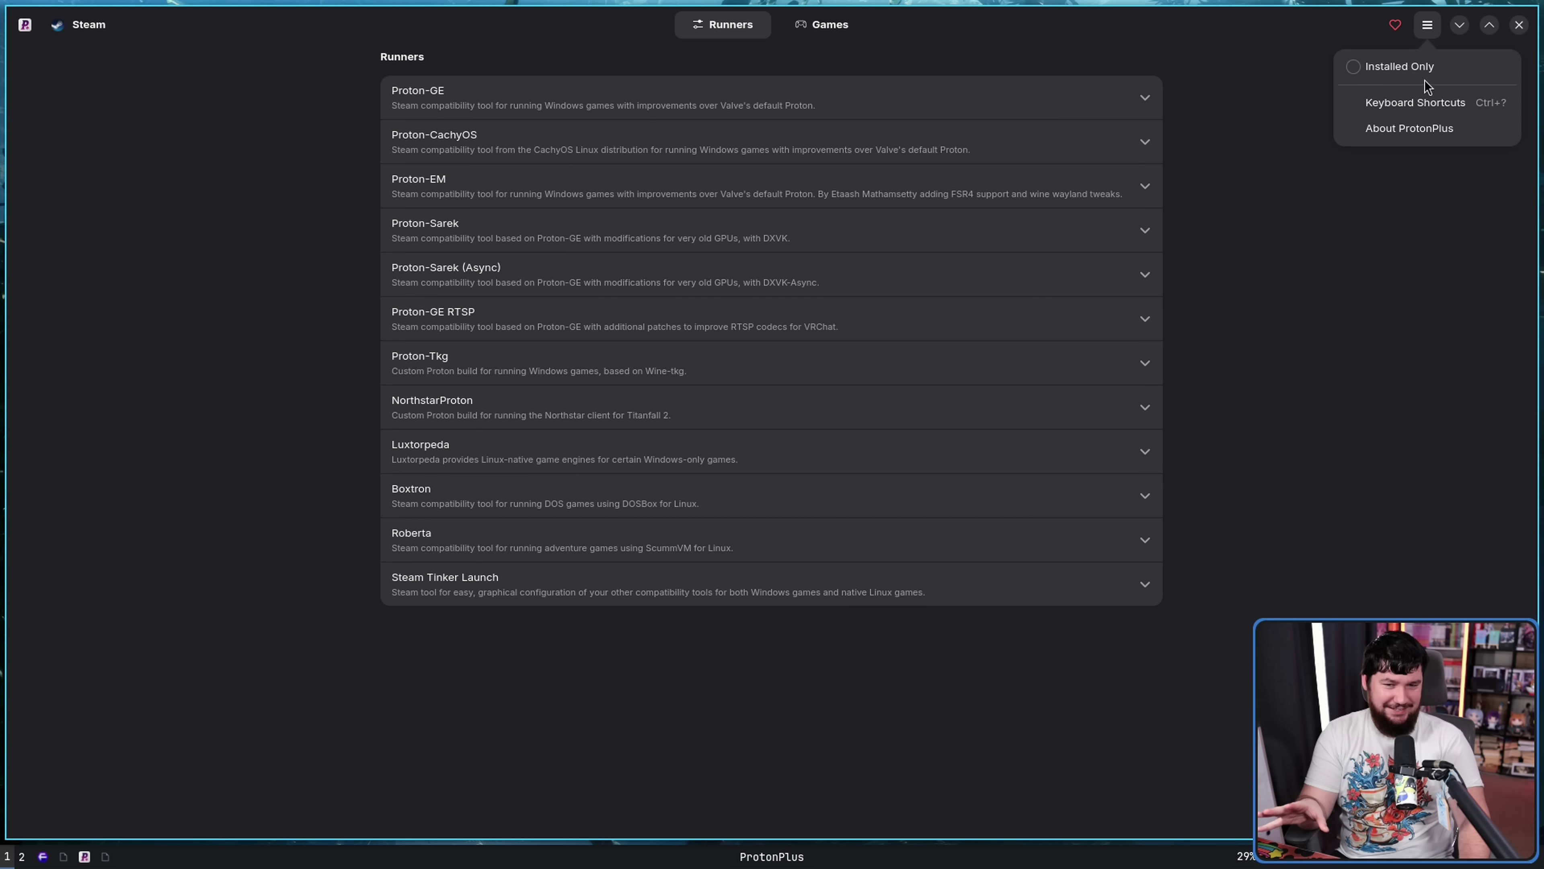
click(1424, 64)
click(1429, 25)
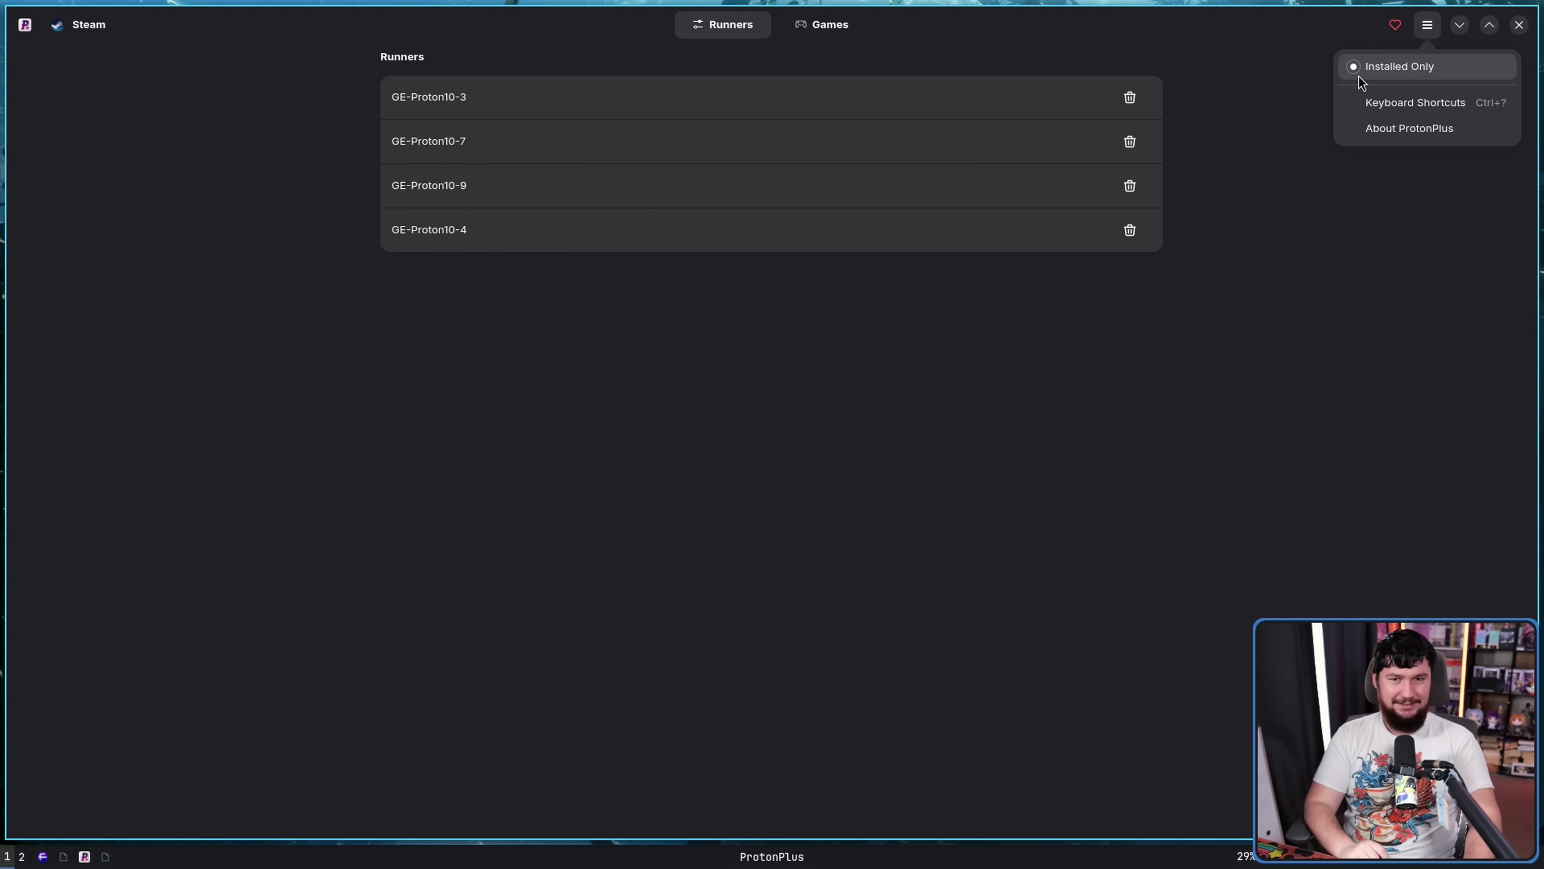
click(915, 411)
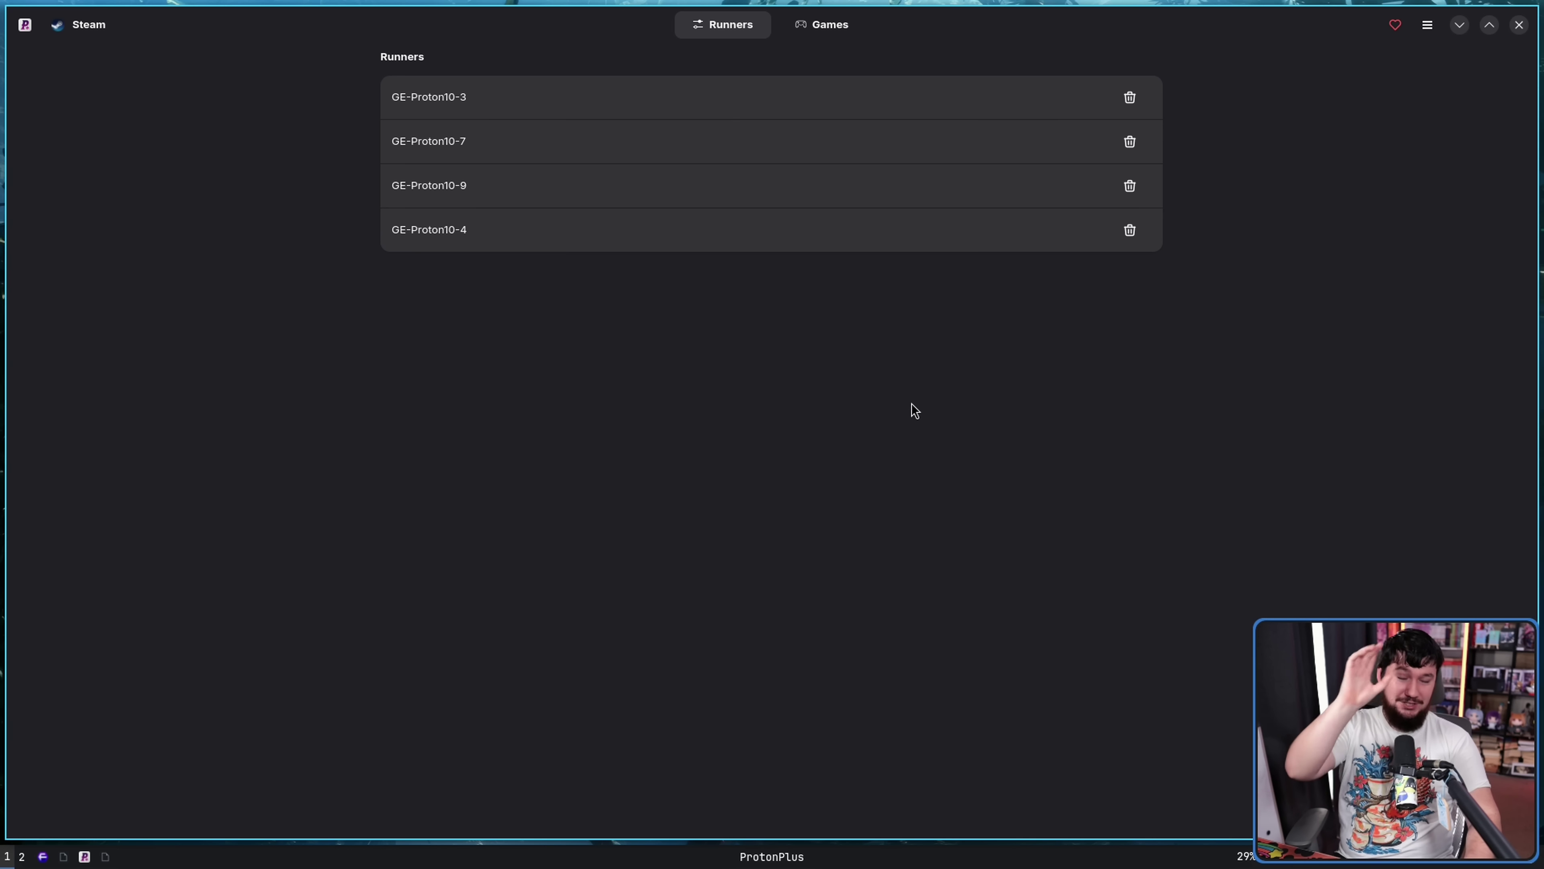
View the keyboard shortcuts overview and the About ProtonPlus information, closing each one.
click(1430, 34)
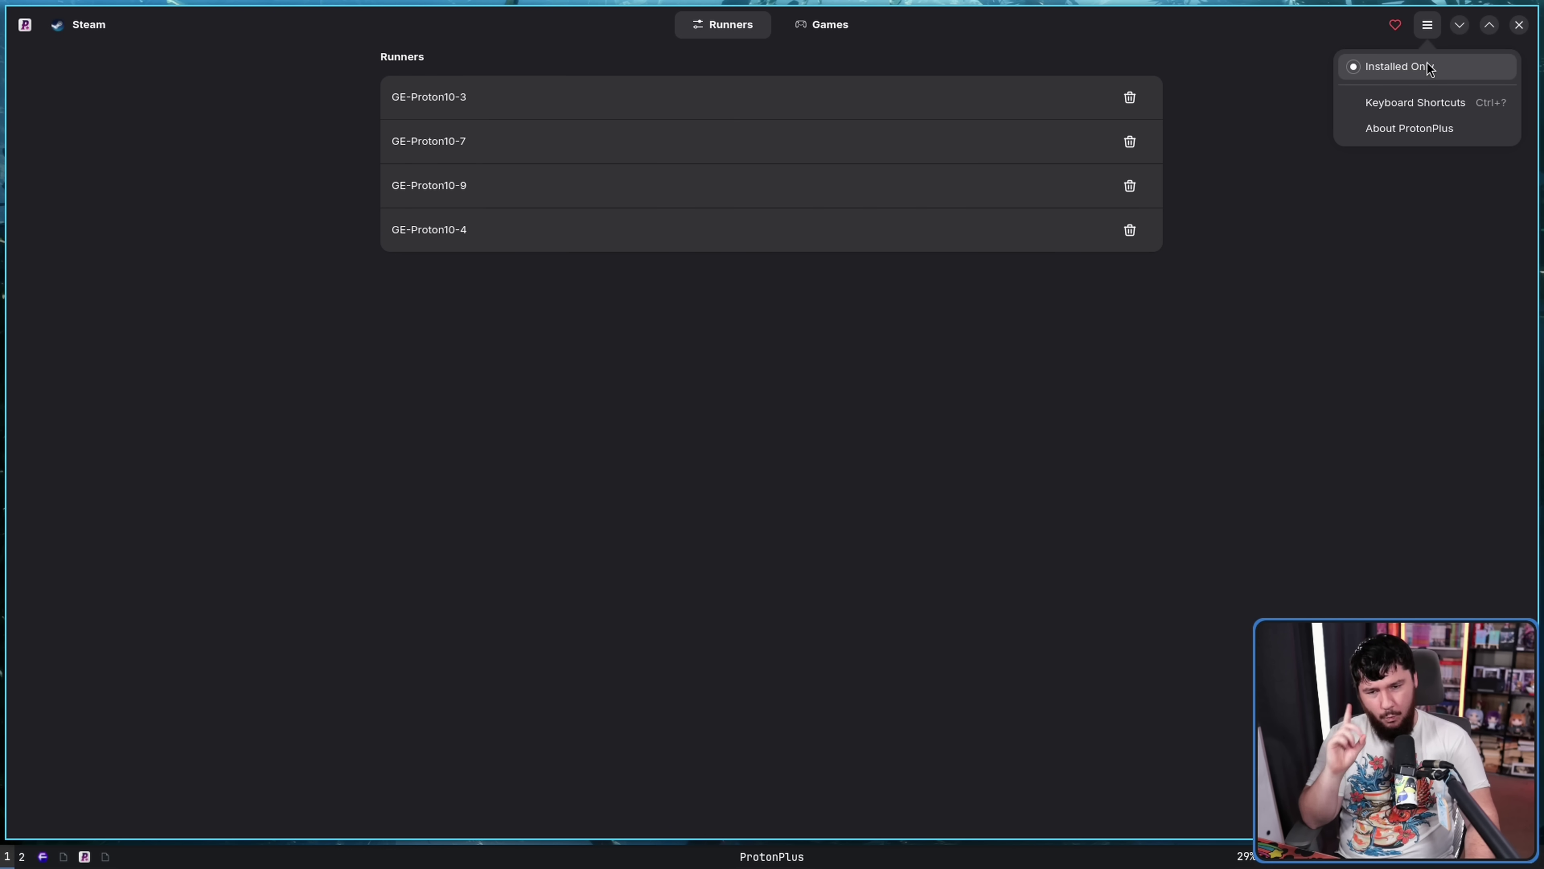
click(1430, 104)
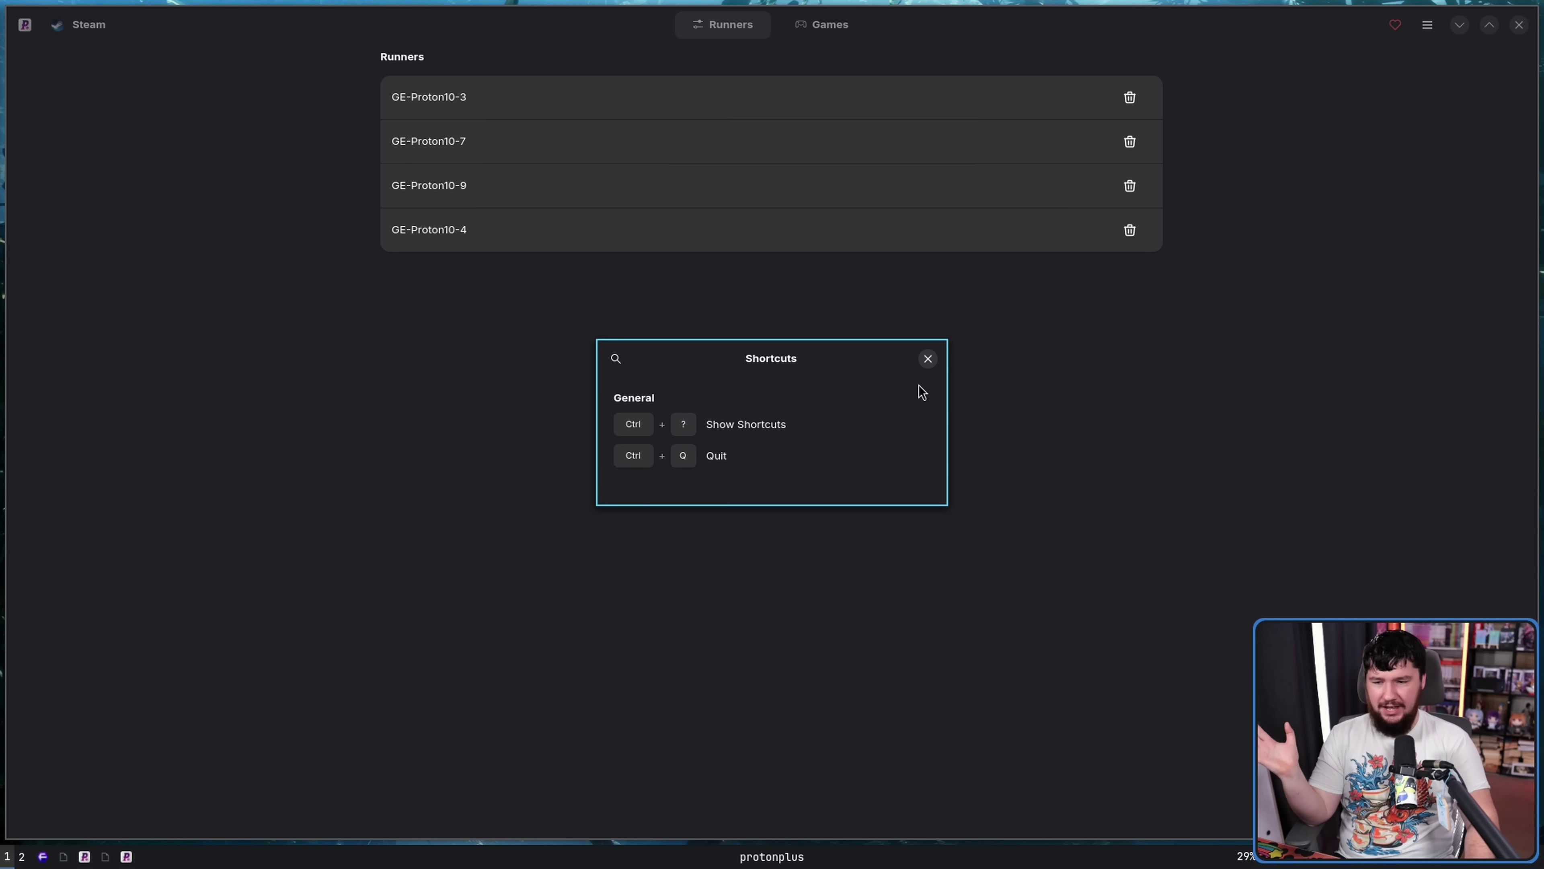
click(926, 359)
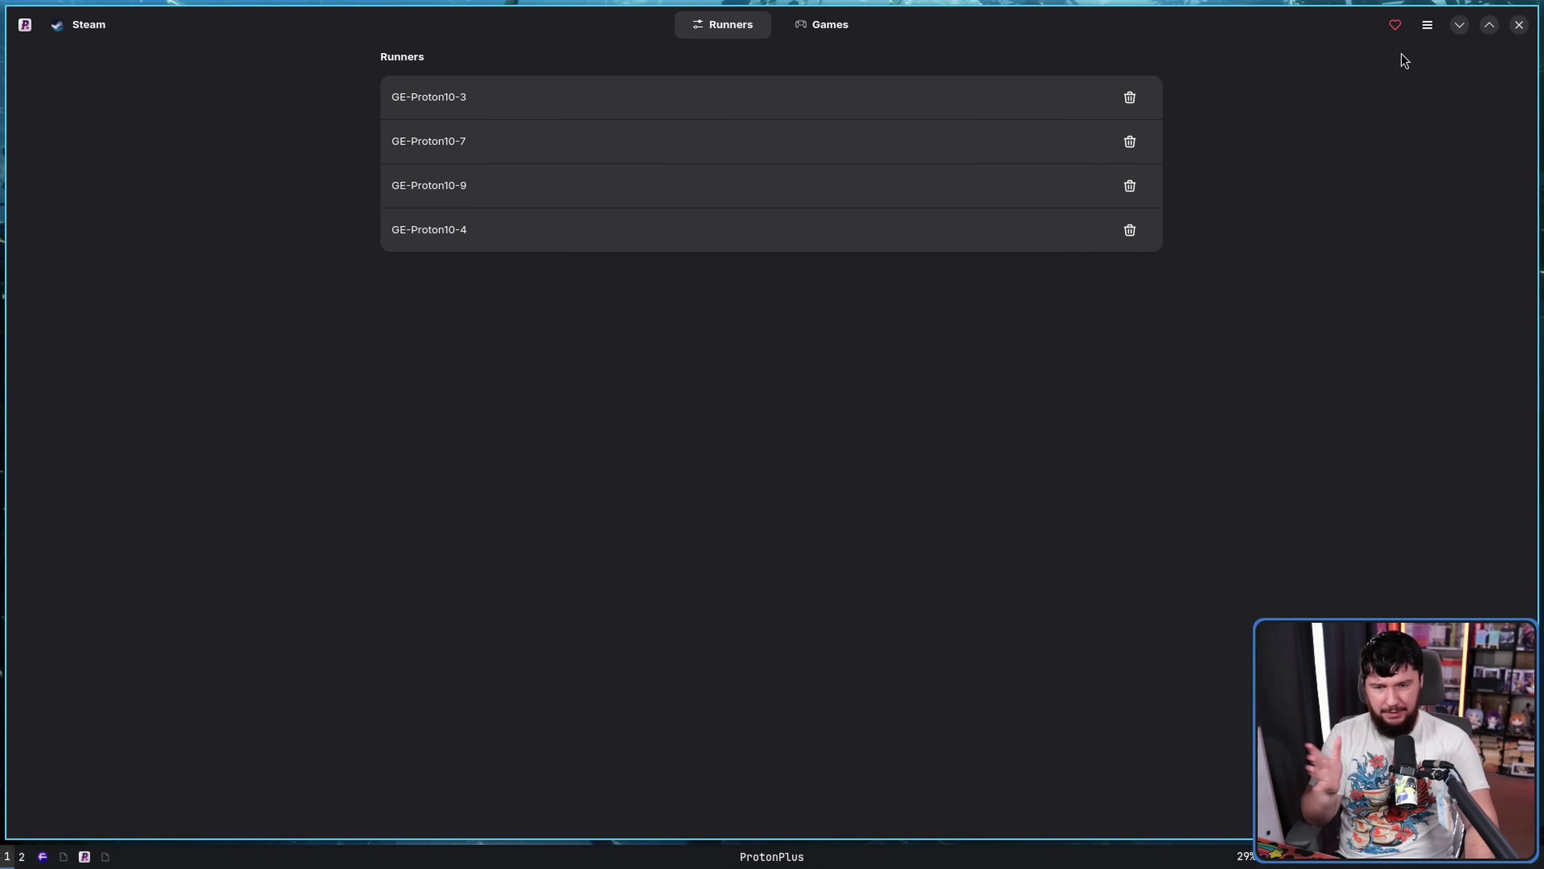
click(1431, 26)
click(1420, 130)
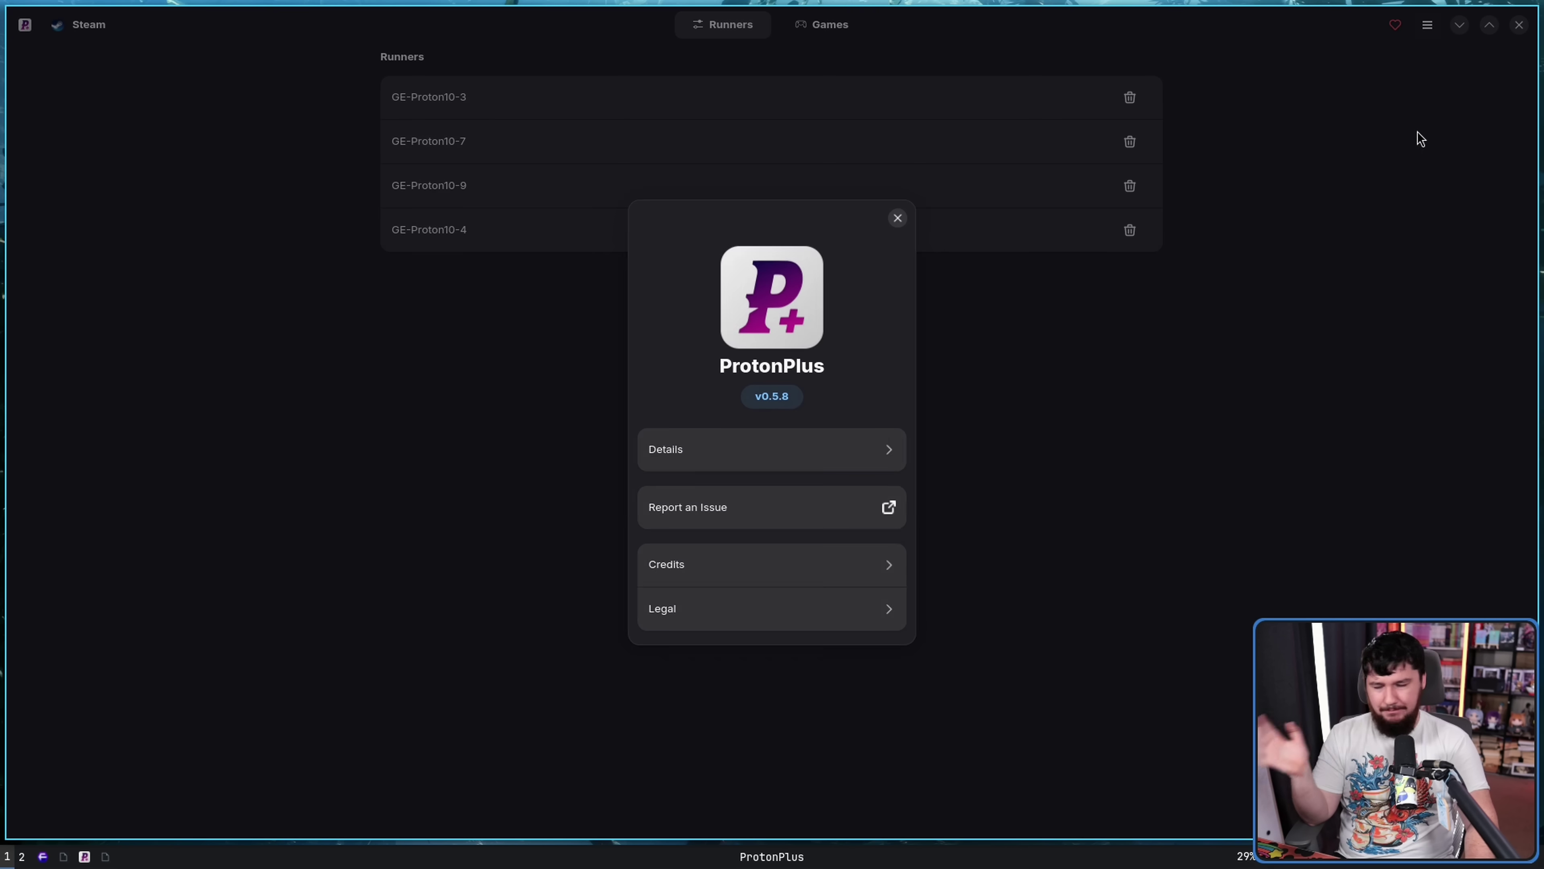
click(898, 218)
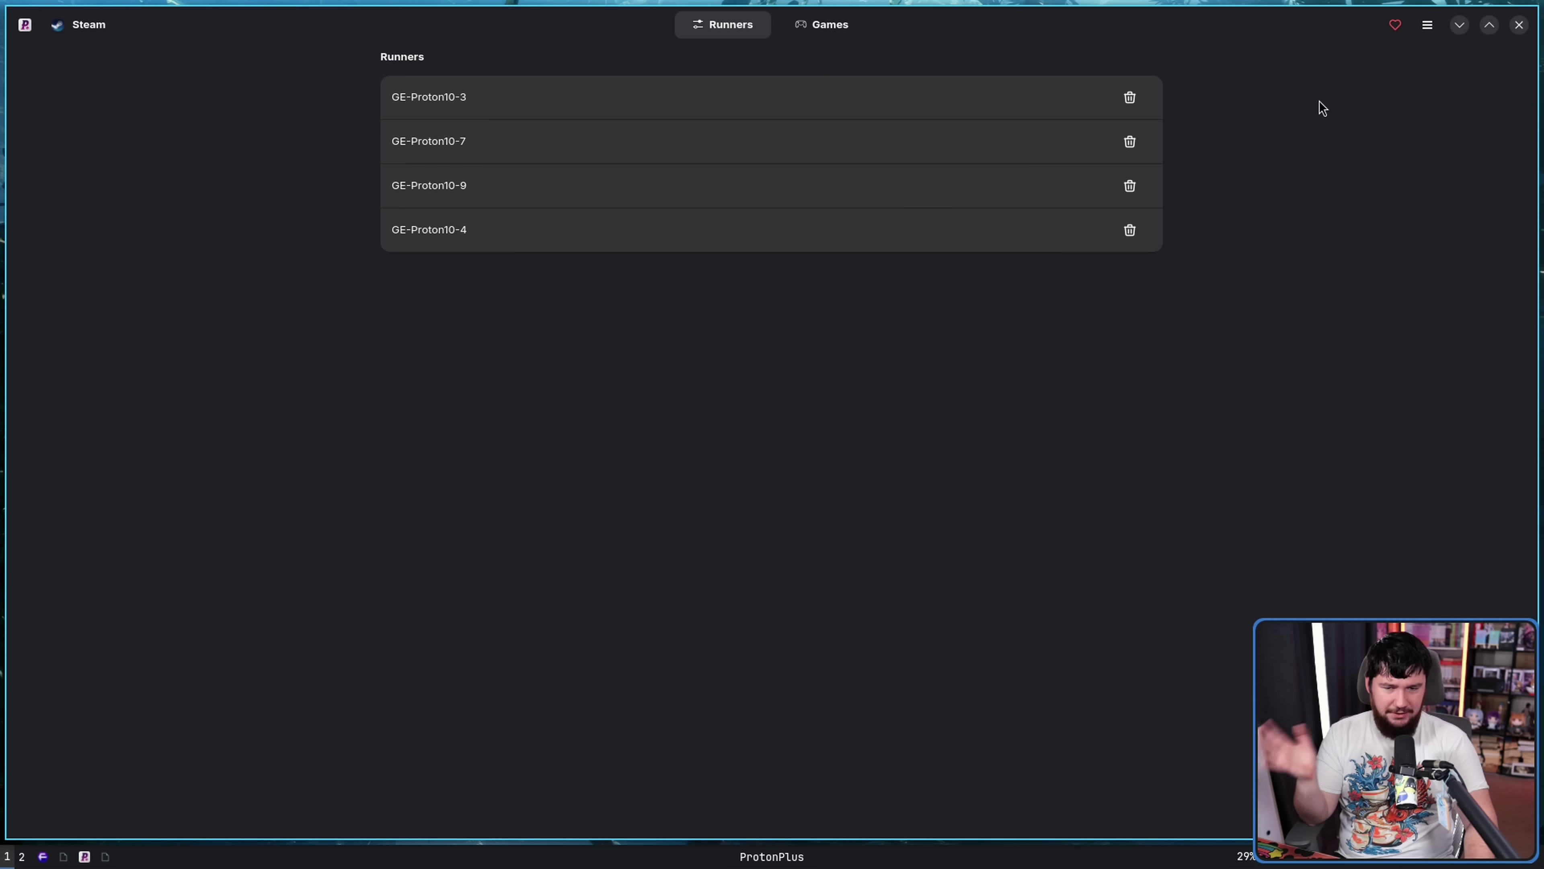
View the developer's GitHub sponsorship page from ProtonPlus, close it and return to ProtonPlus.
click(1427, 26)
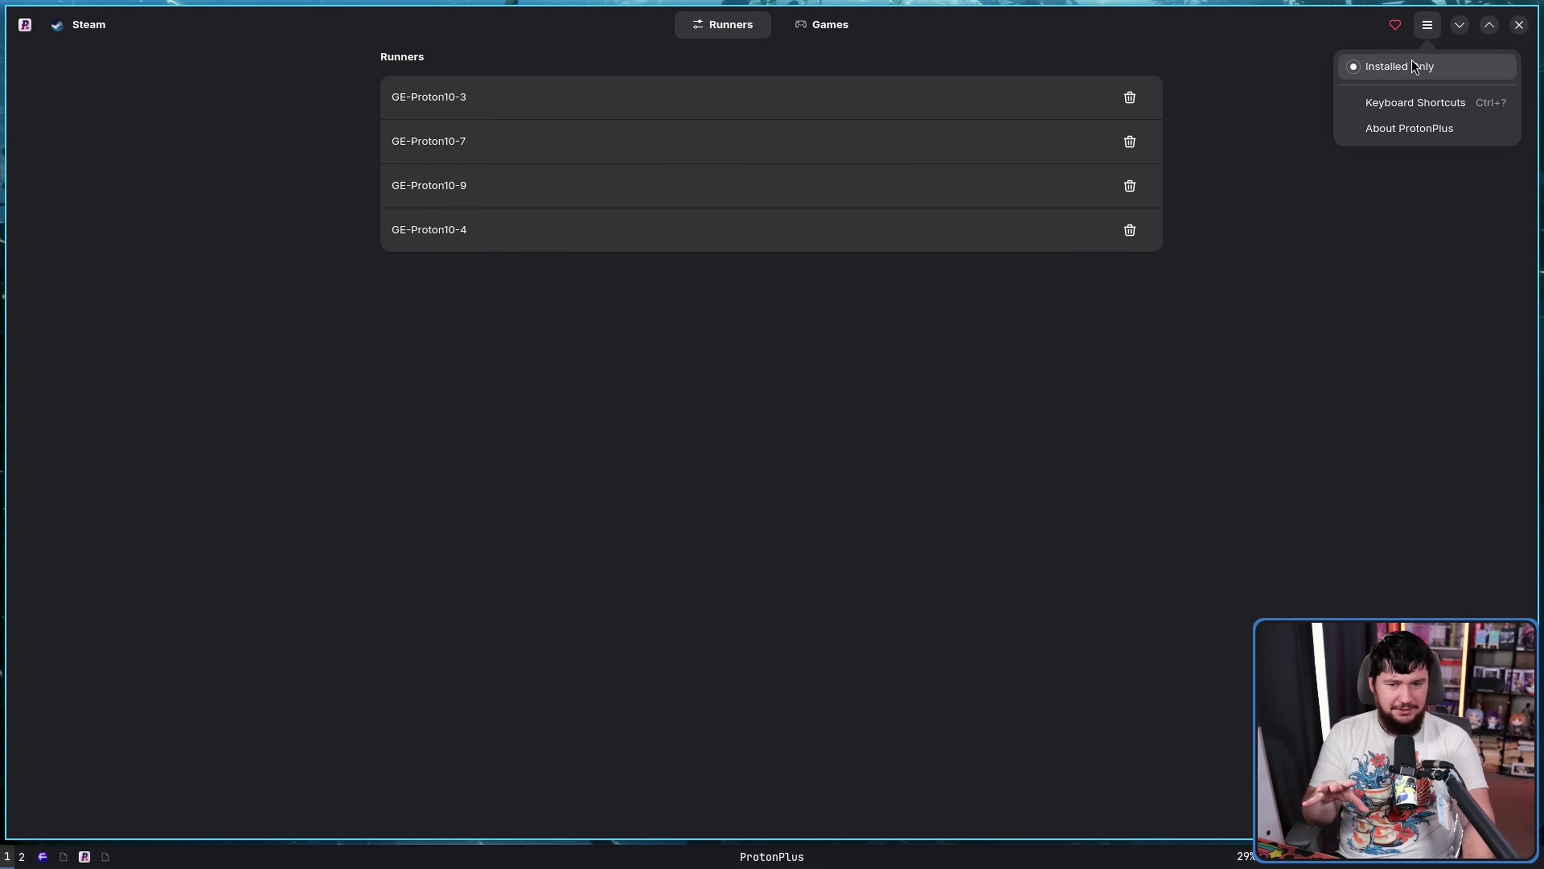
click(1353, 37)
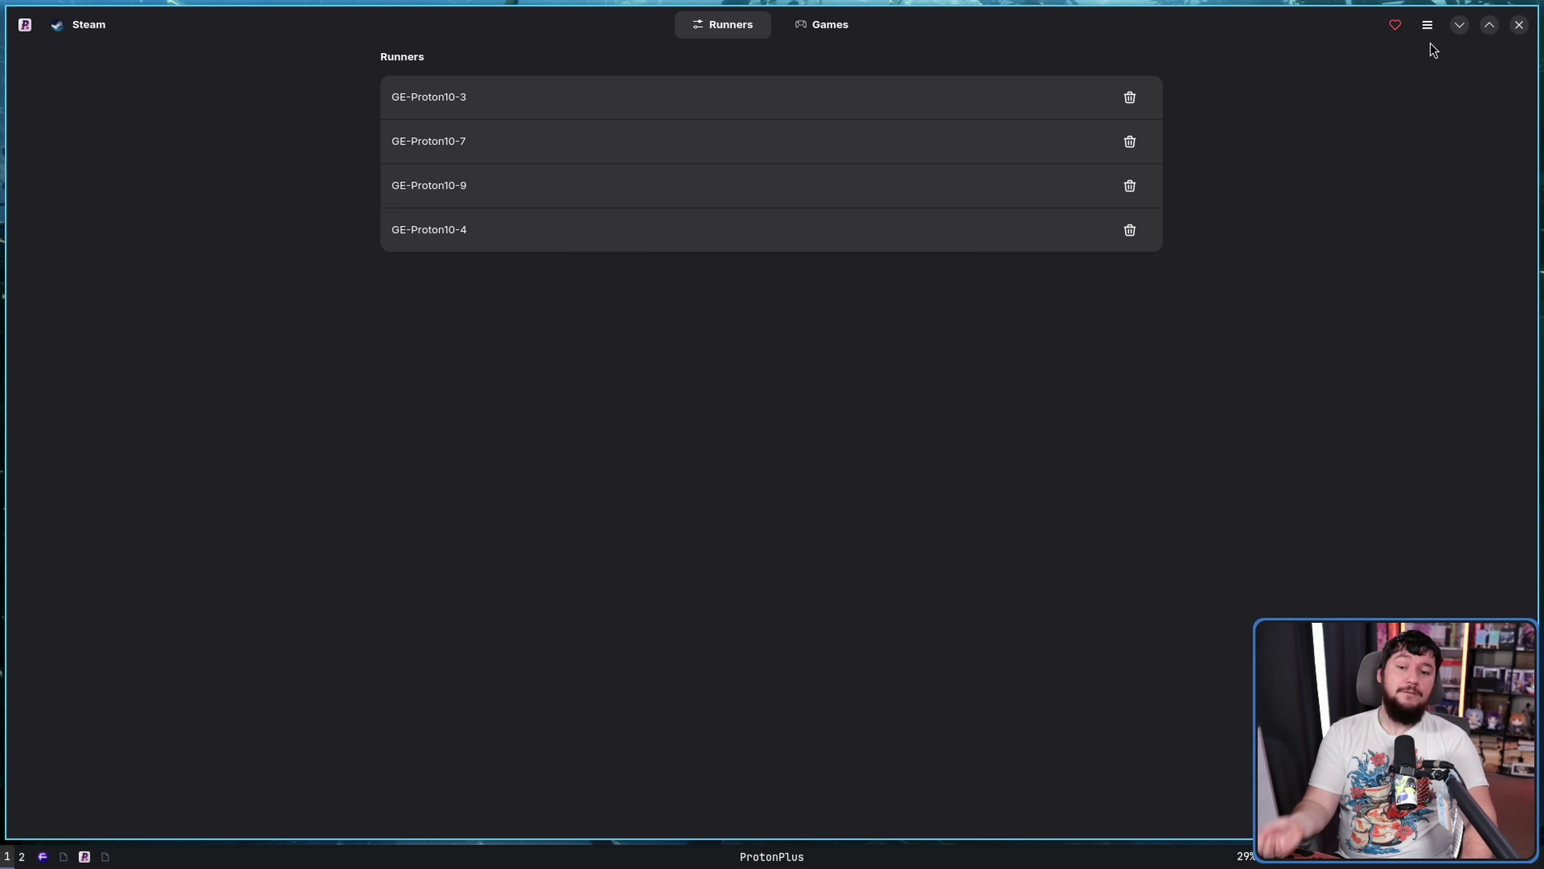
click(1427, 24)
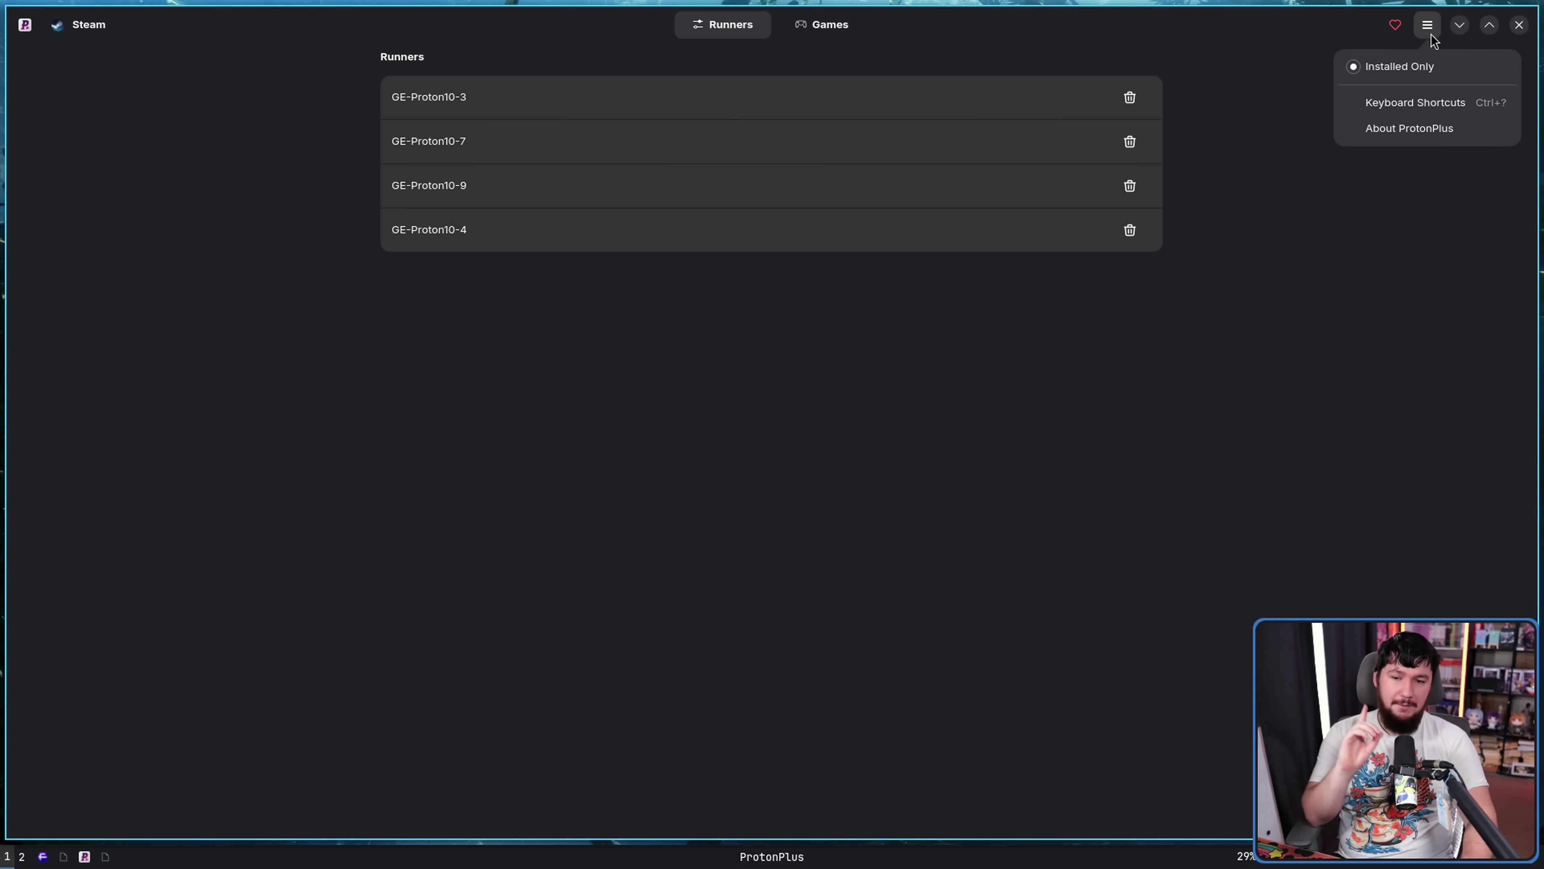
click(1397, 28)
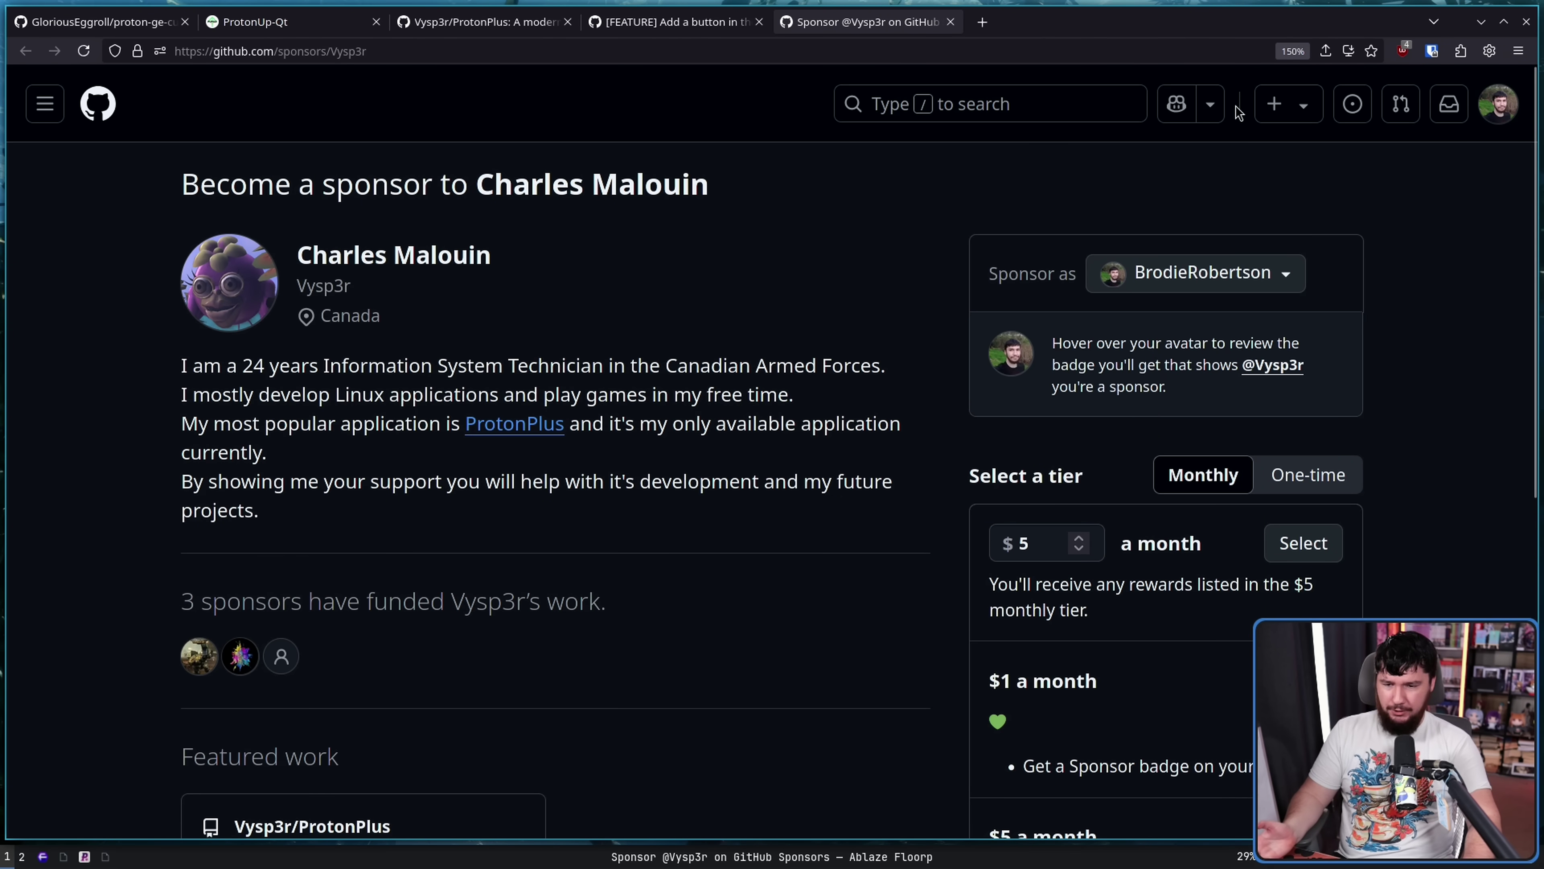
click(951, 22)
key(alt+Tab)
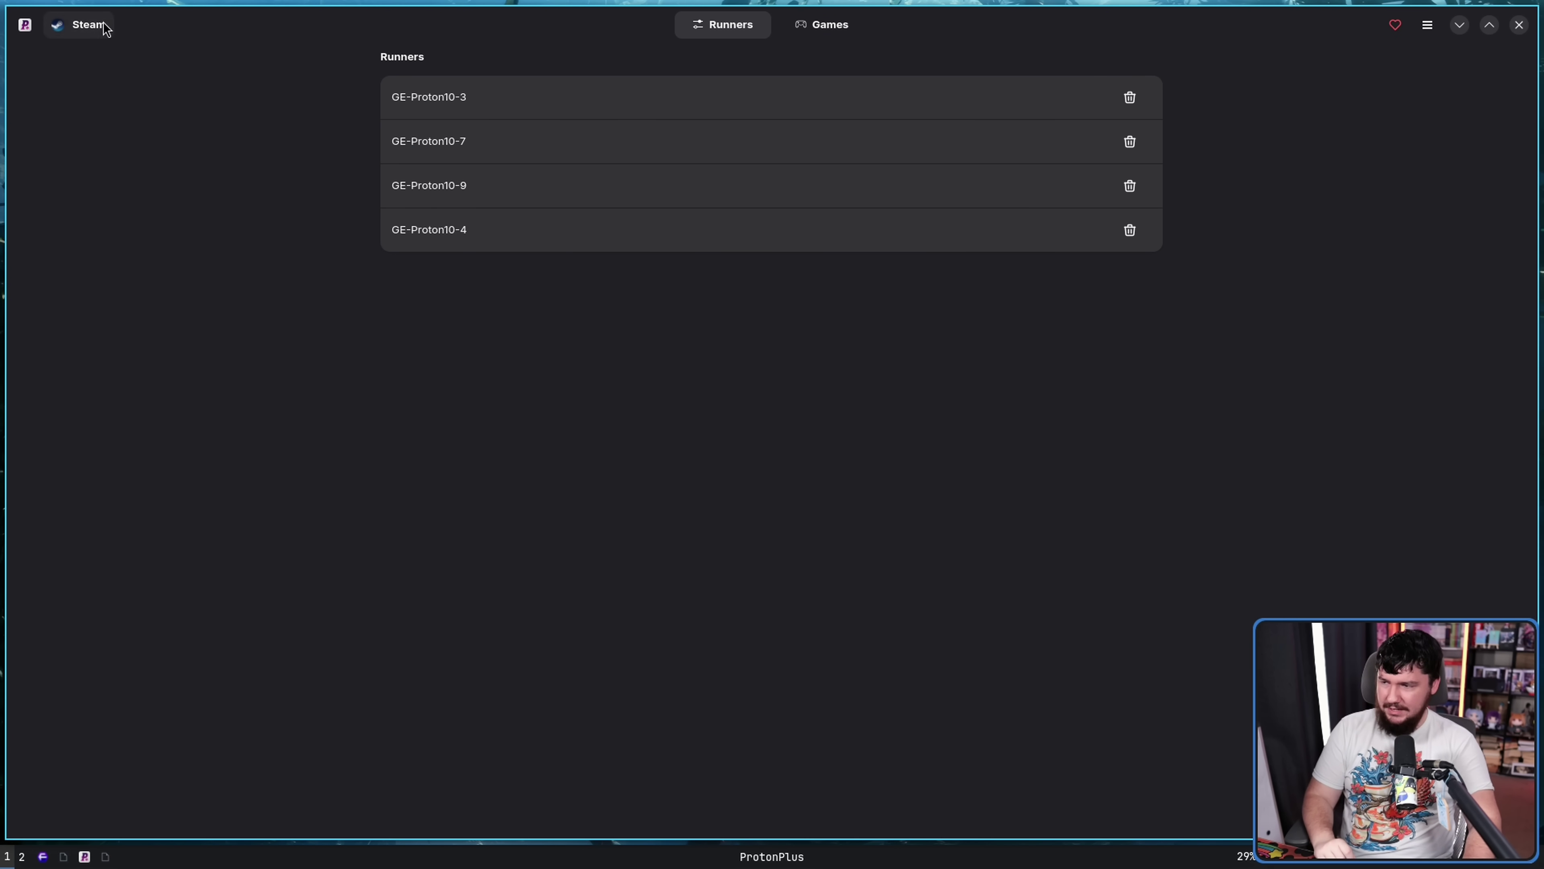
Check the install paths of the available launchers and switch to the system installation of Lutris.
click(76, 38)
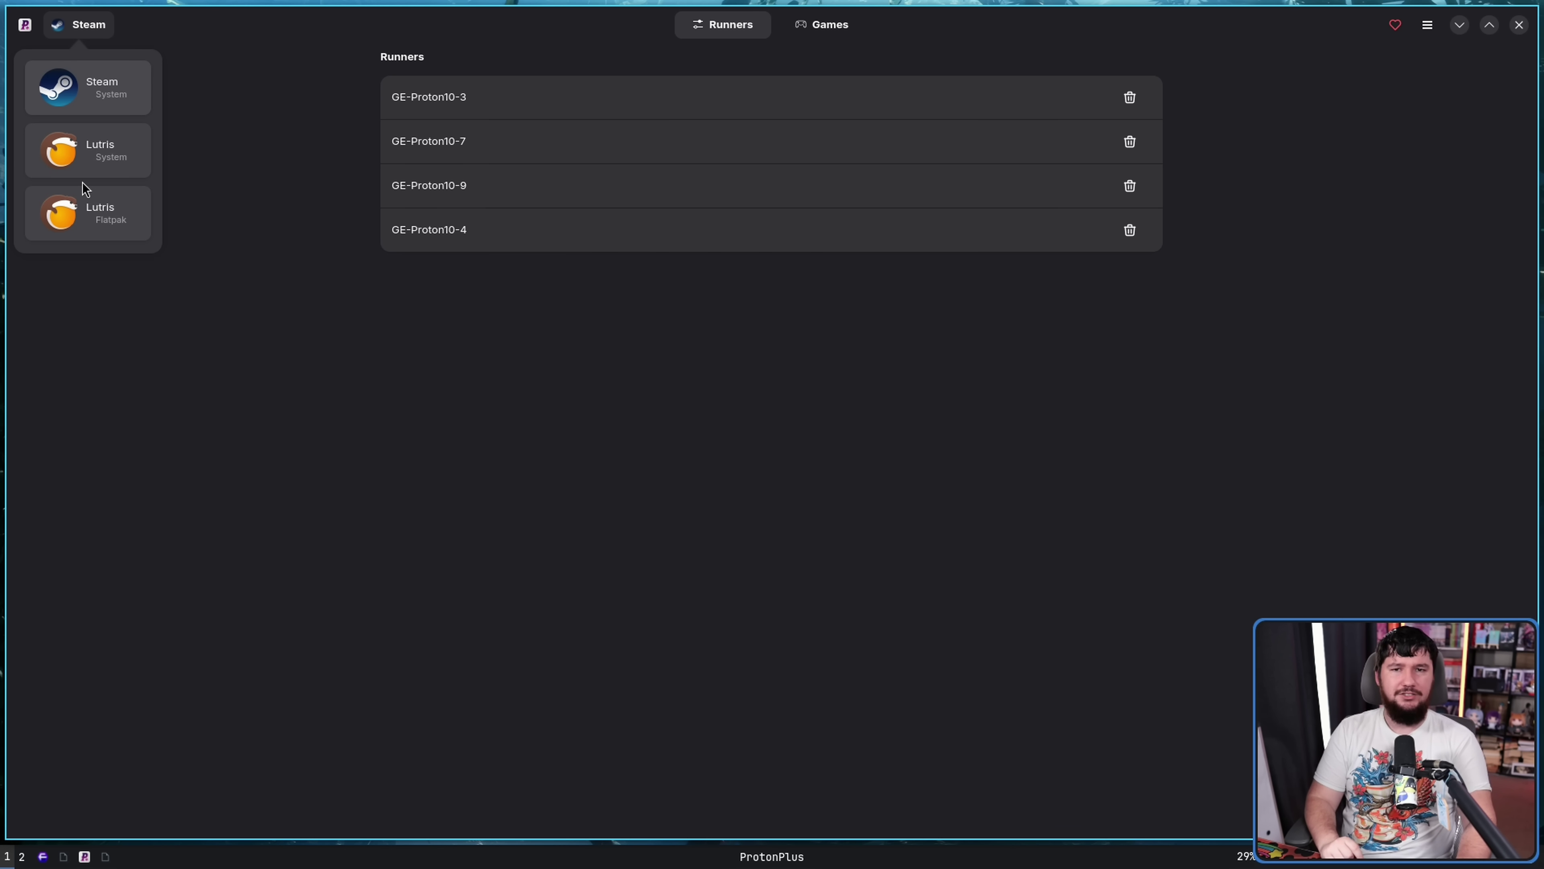
mouse_move(98, 165)
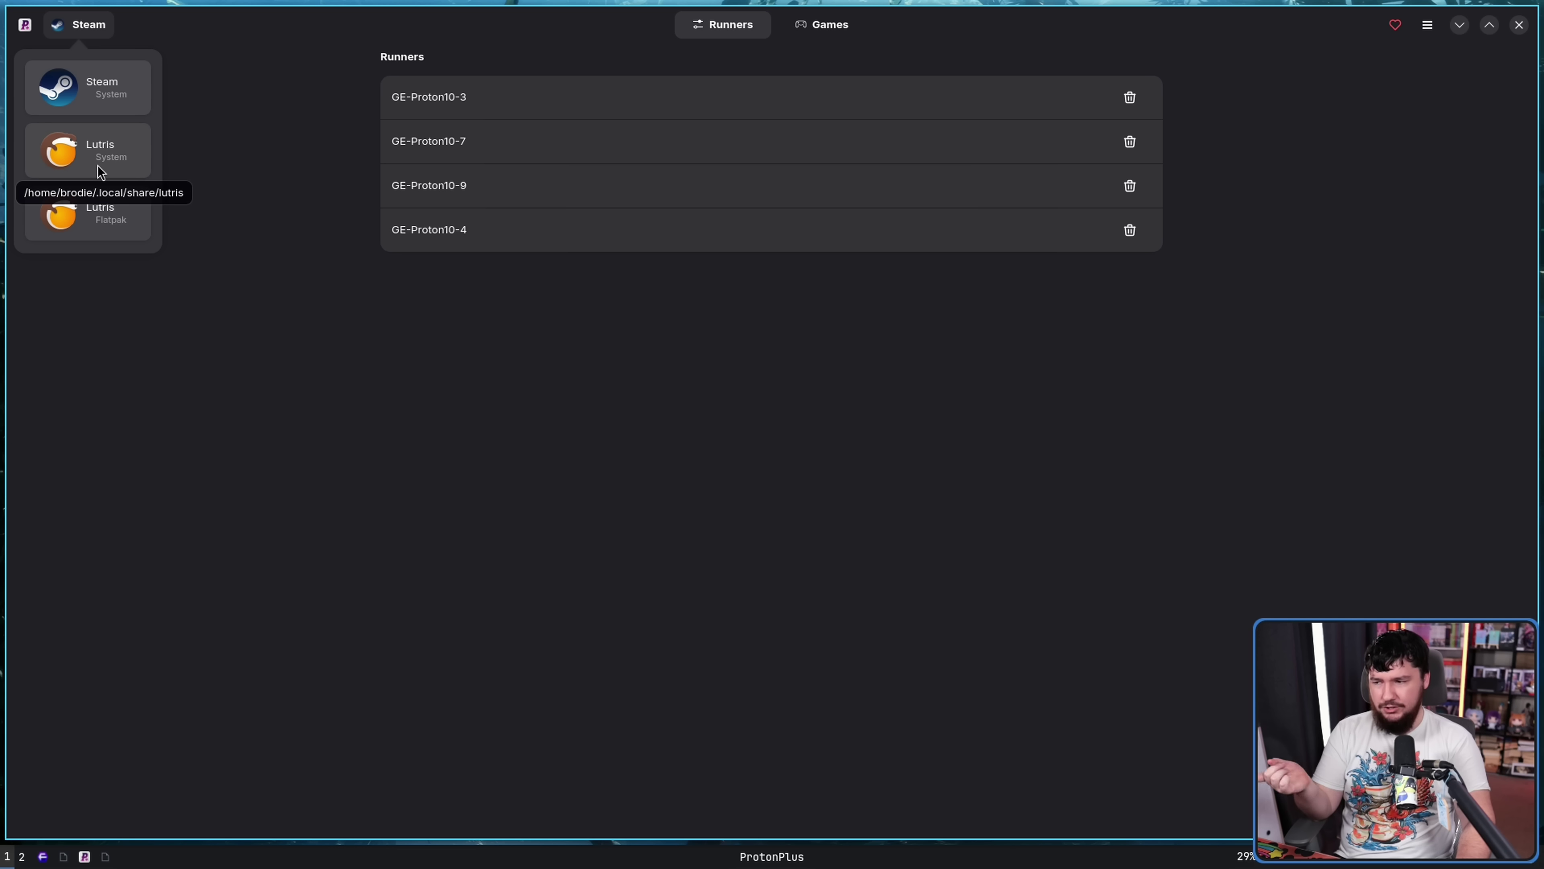
mouse_move(129, 221)
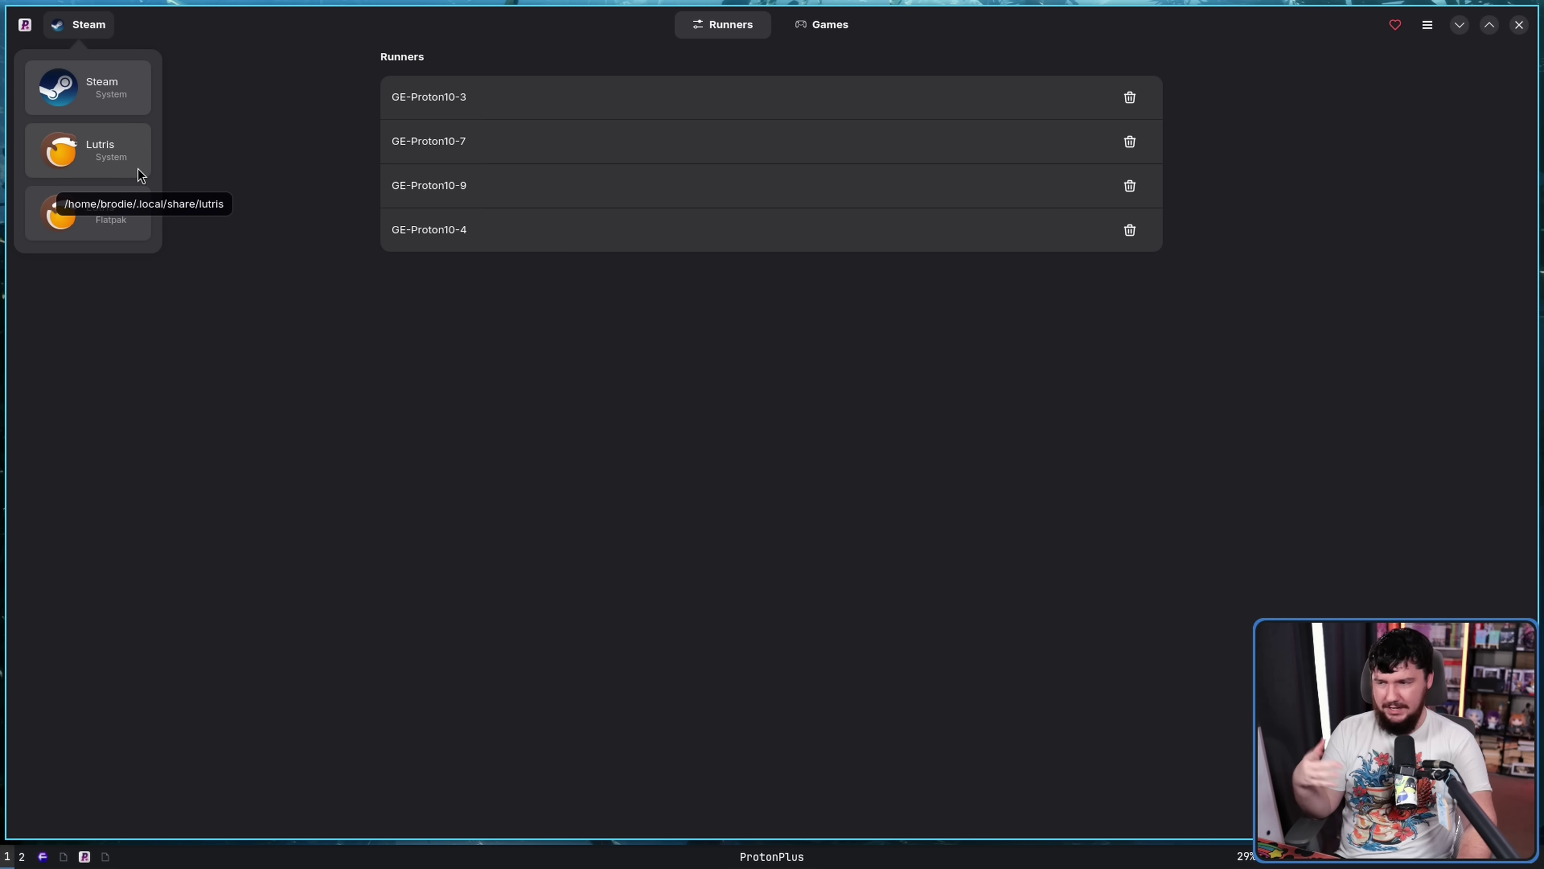
click(218, 228)
click(85, 28)
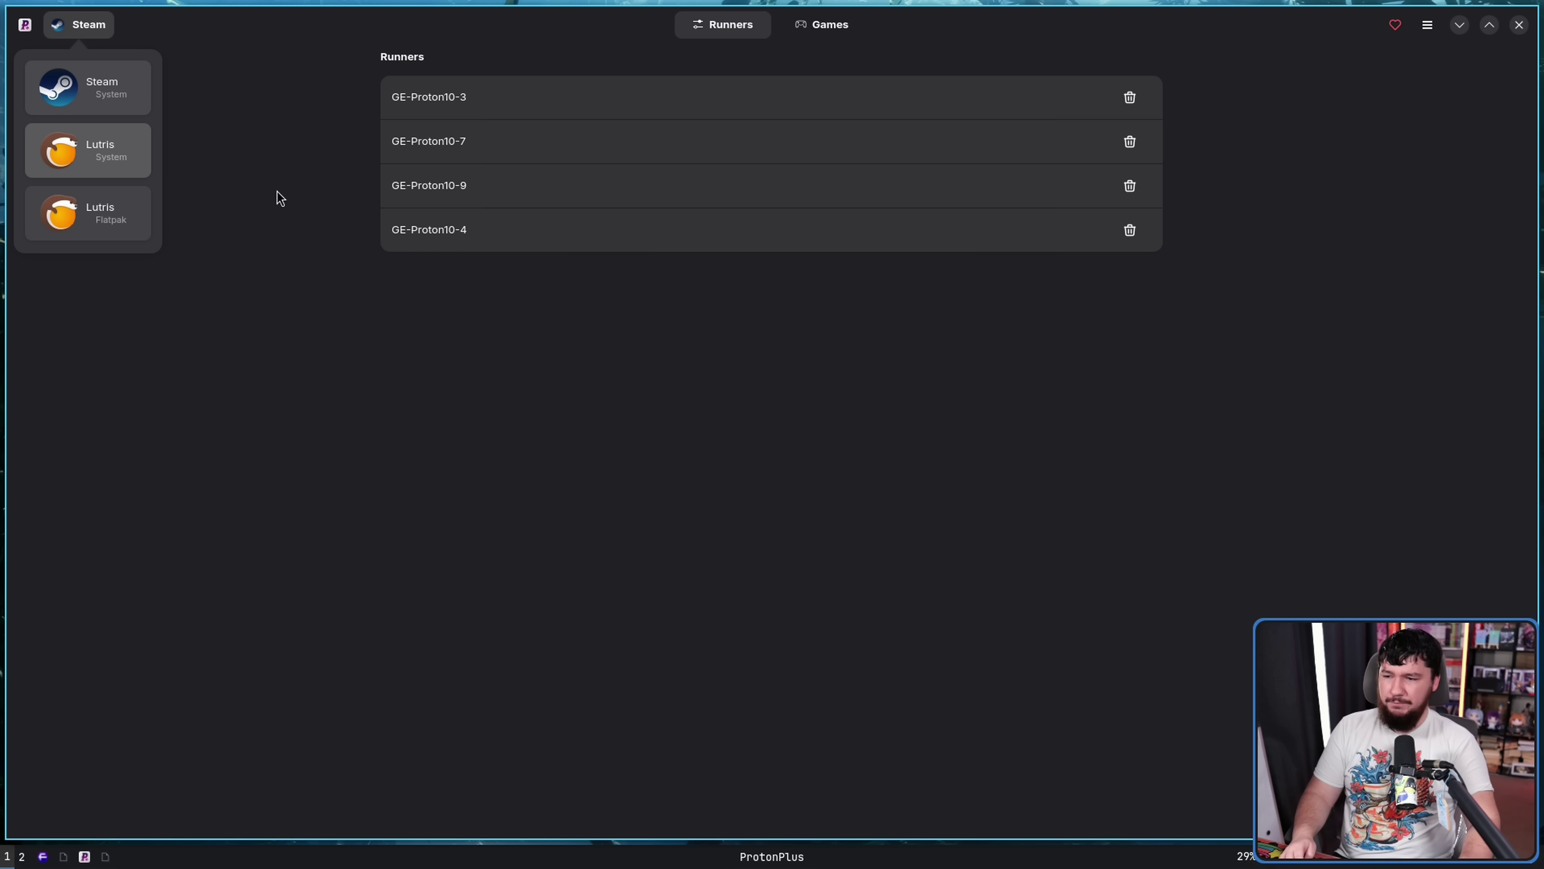
click(92, 161)
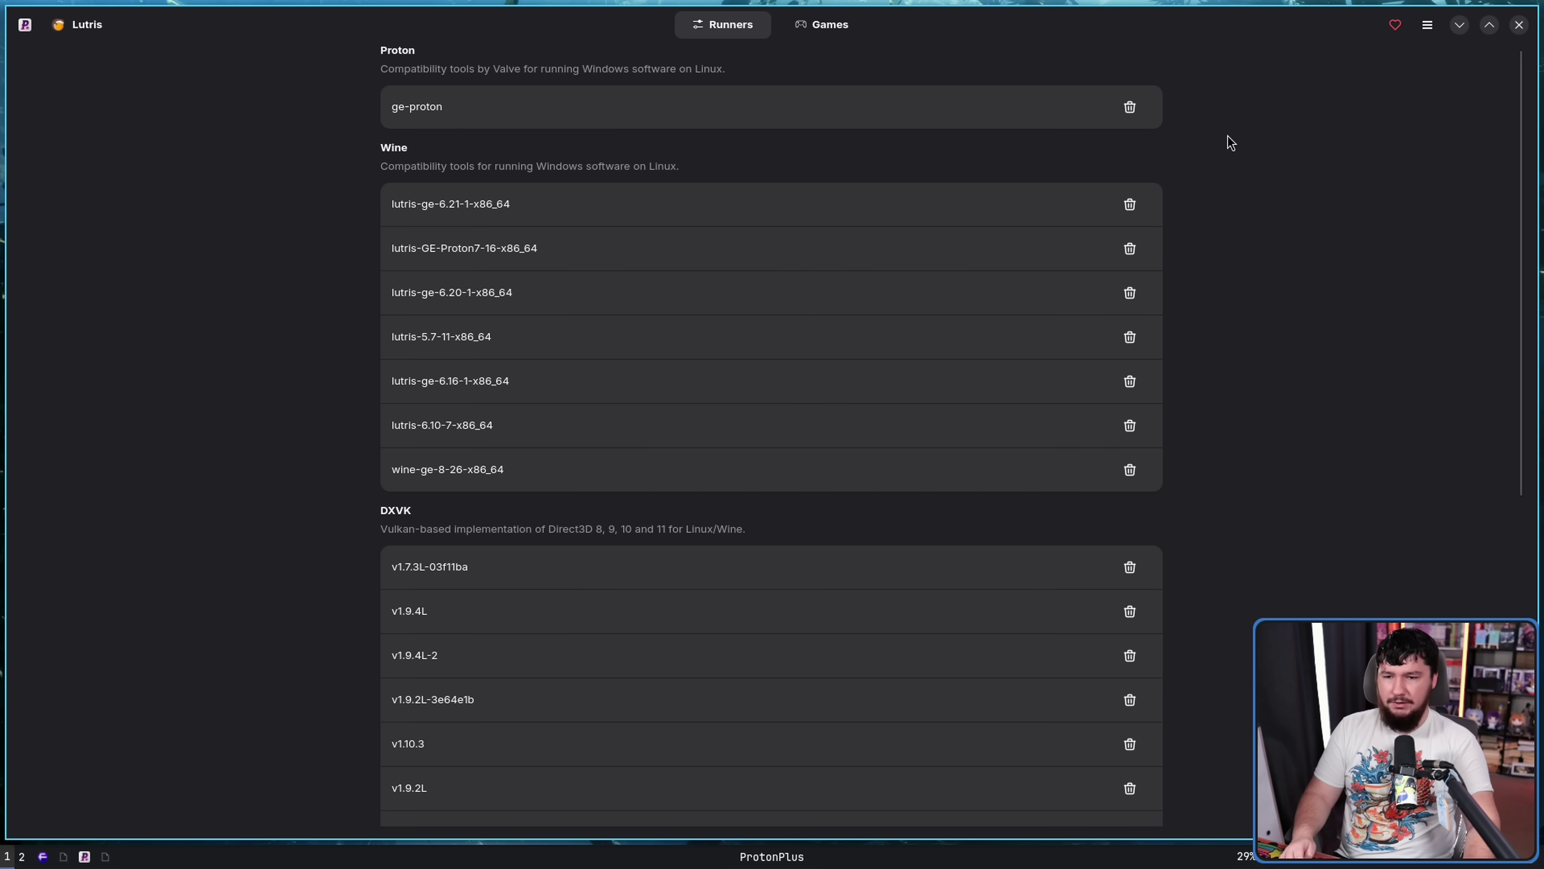
Look through the installed Lutris runners under Proton, Wine, DXVK and VKD3D.
scroll(1340, 145, down, 3)
scroll(1342, 158, up, 3)
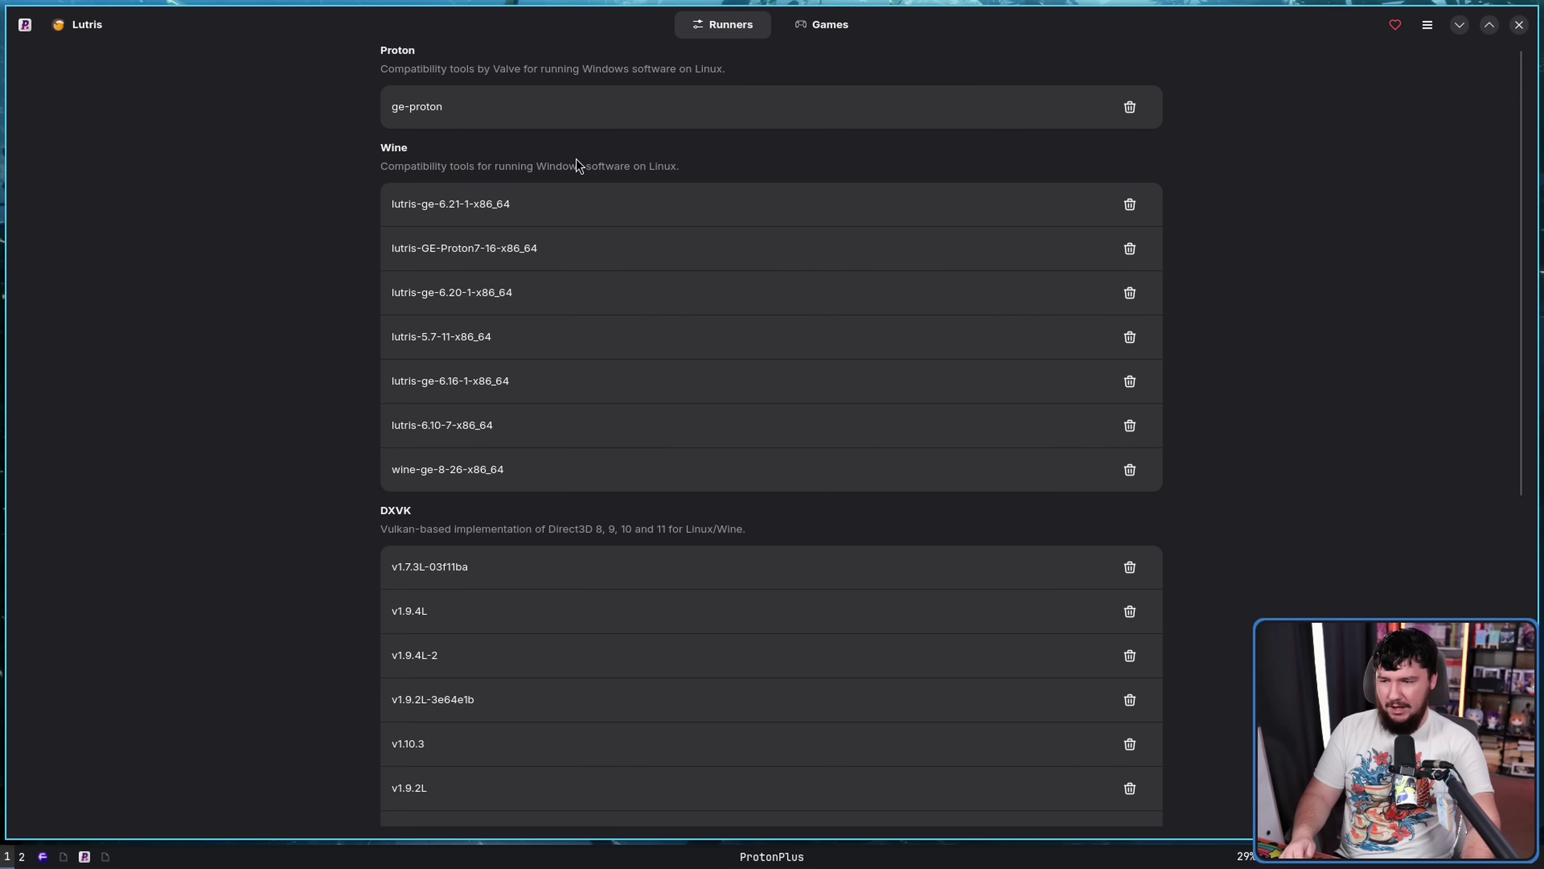
scroll(509, 195, down, 1)
scroll(513, 207, down, 3)
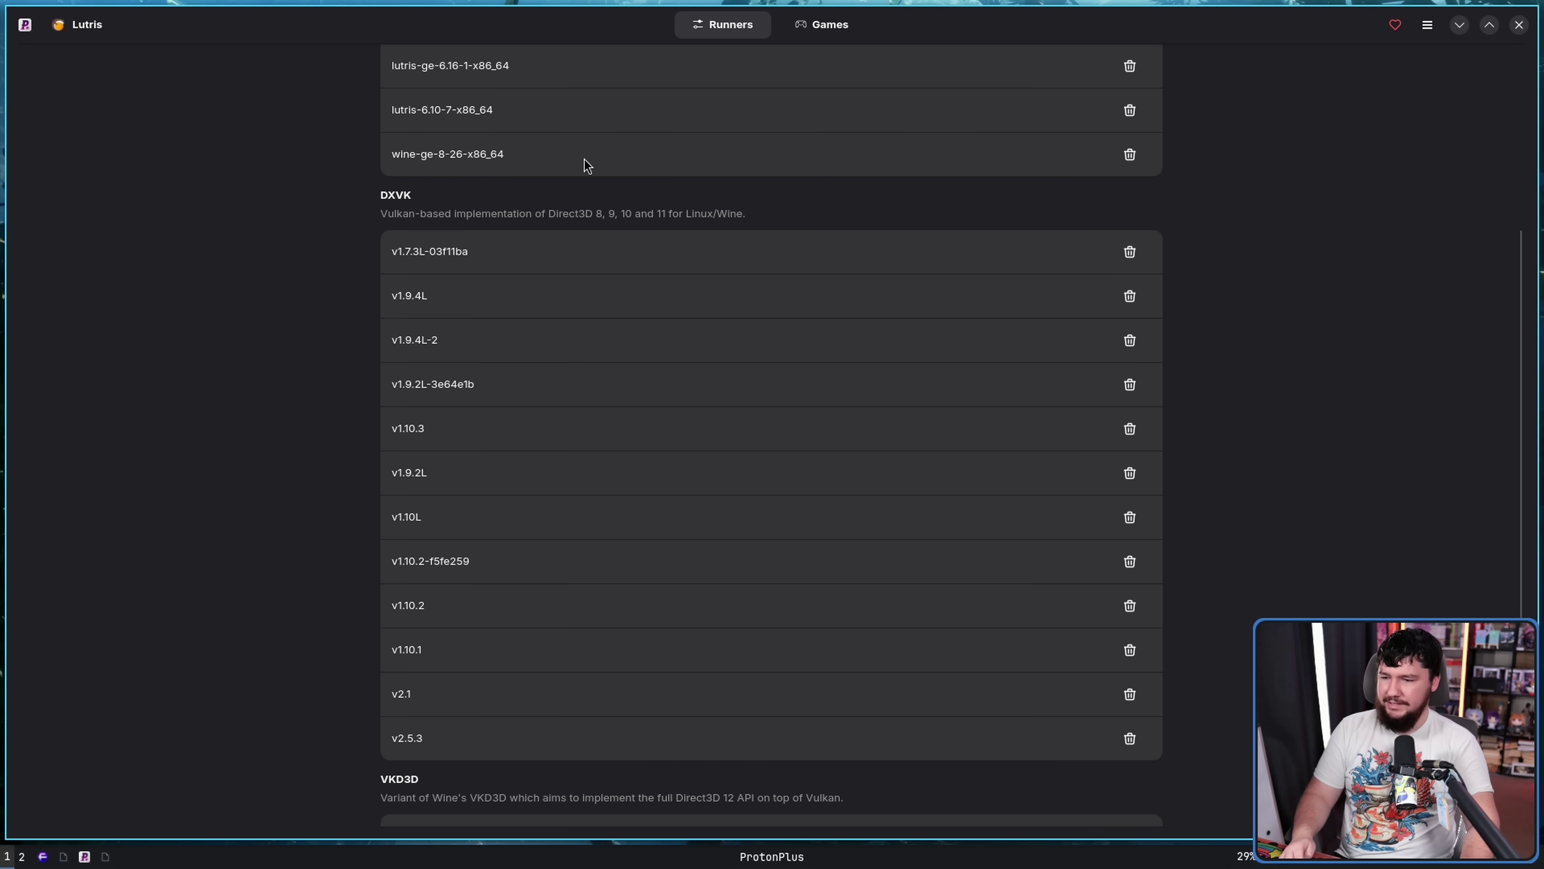
scroll(760, 317, down, 3)
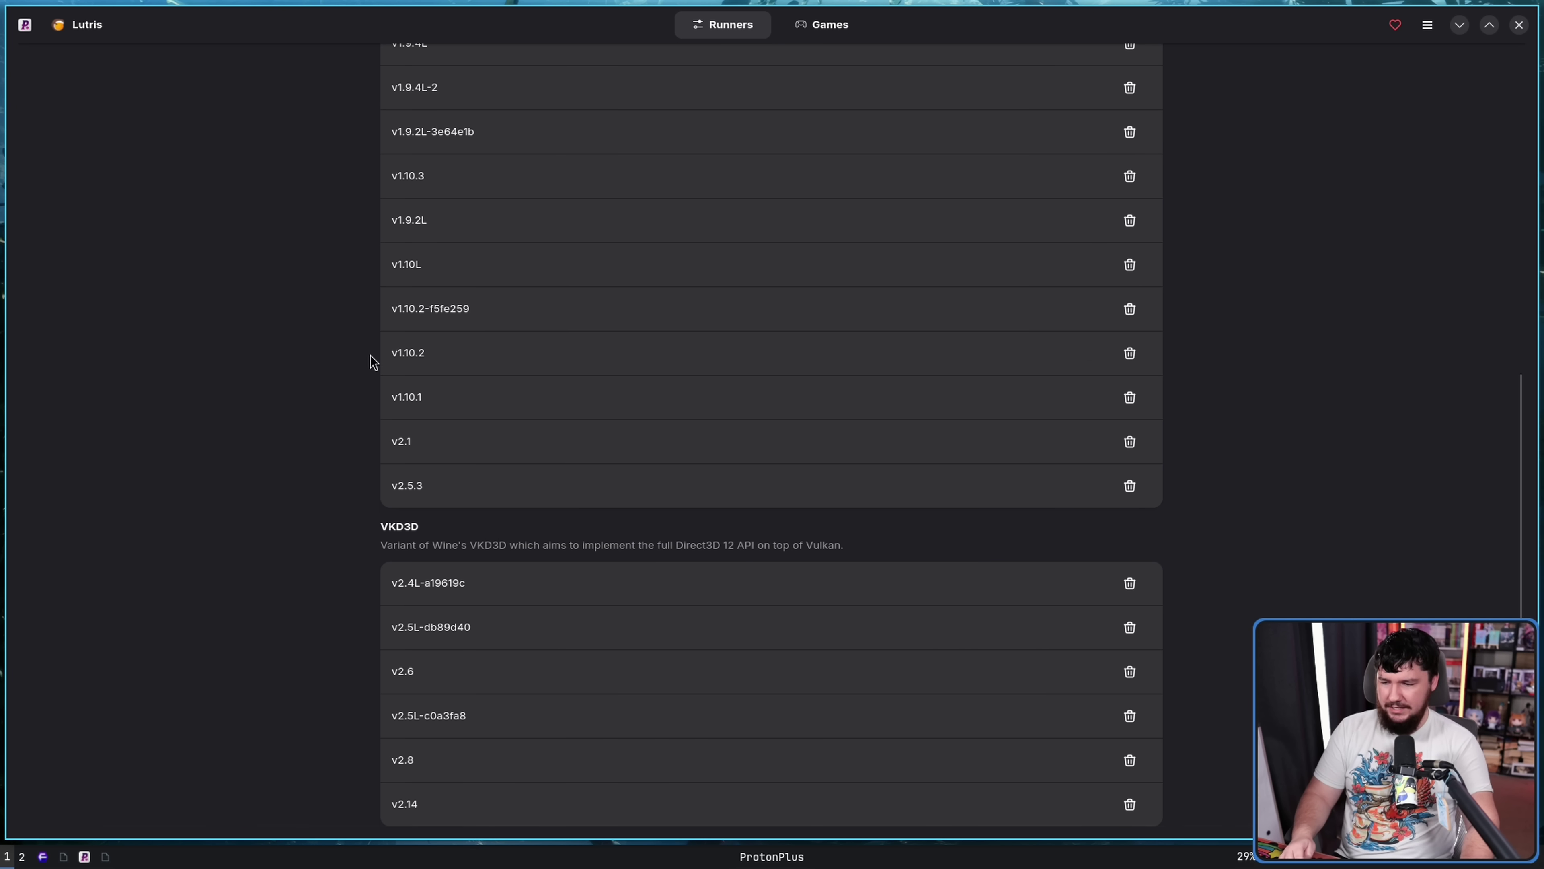
scroll(1155, 338, up, 7)
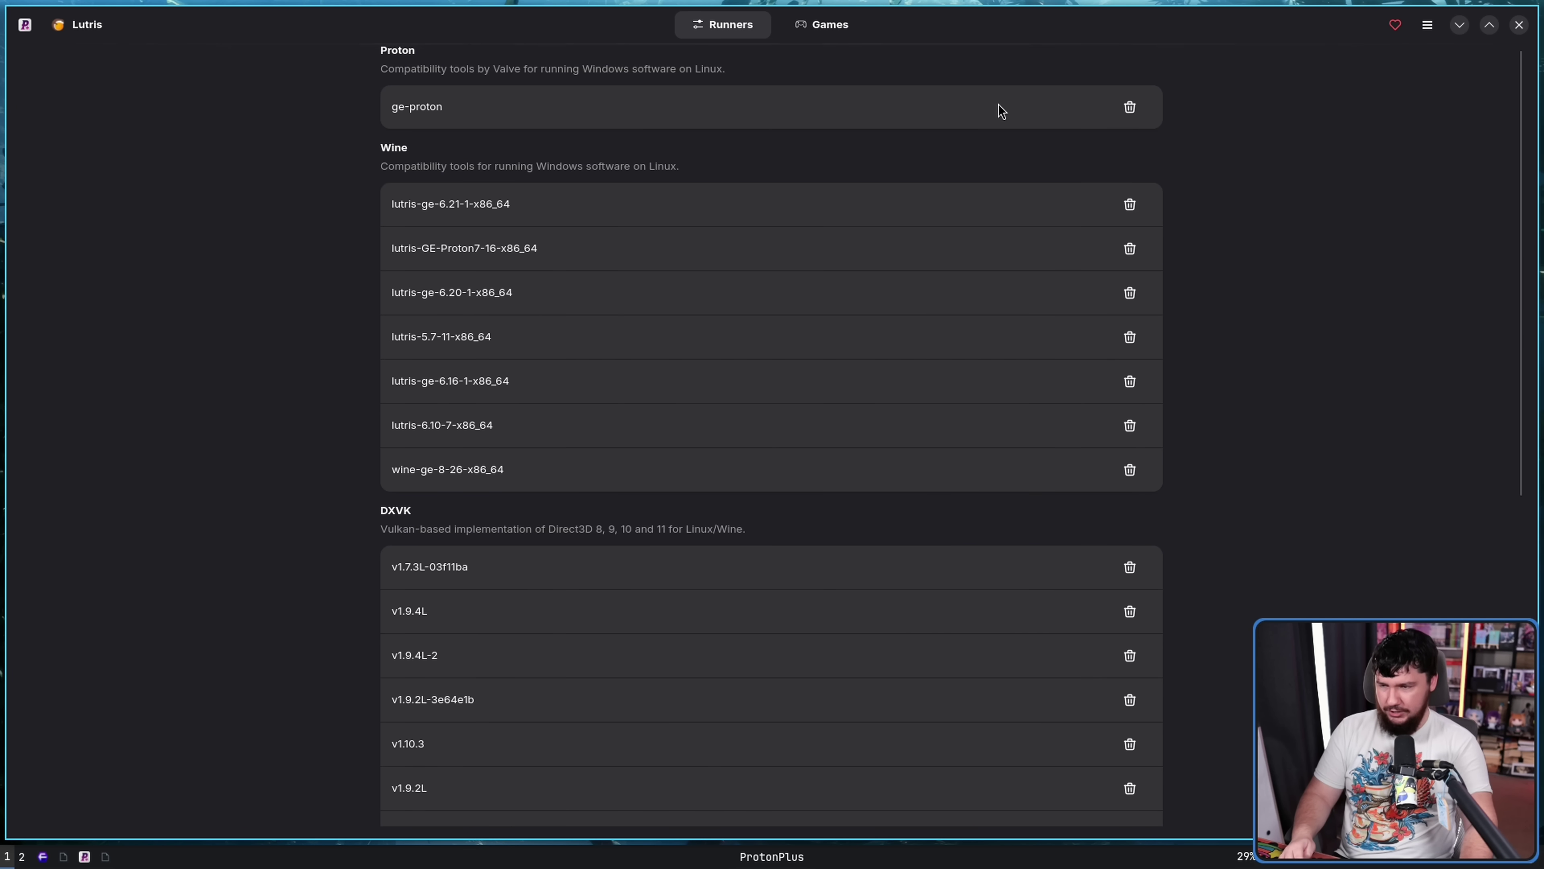
Switch to the browser, expand Supported launchers in the ProtonPlus README and examine the entries down to WineZGUI.
key(alt+Tab)
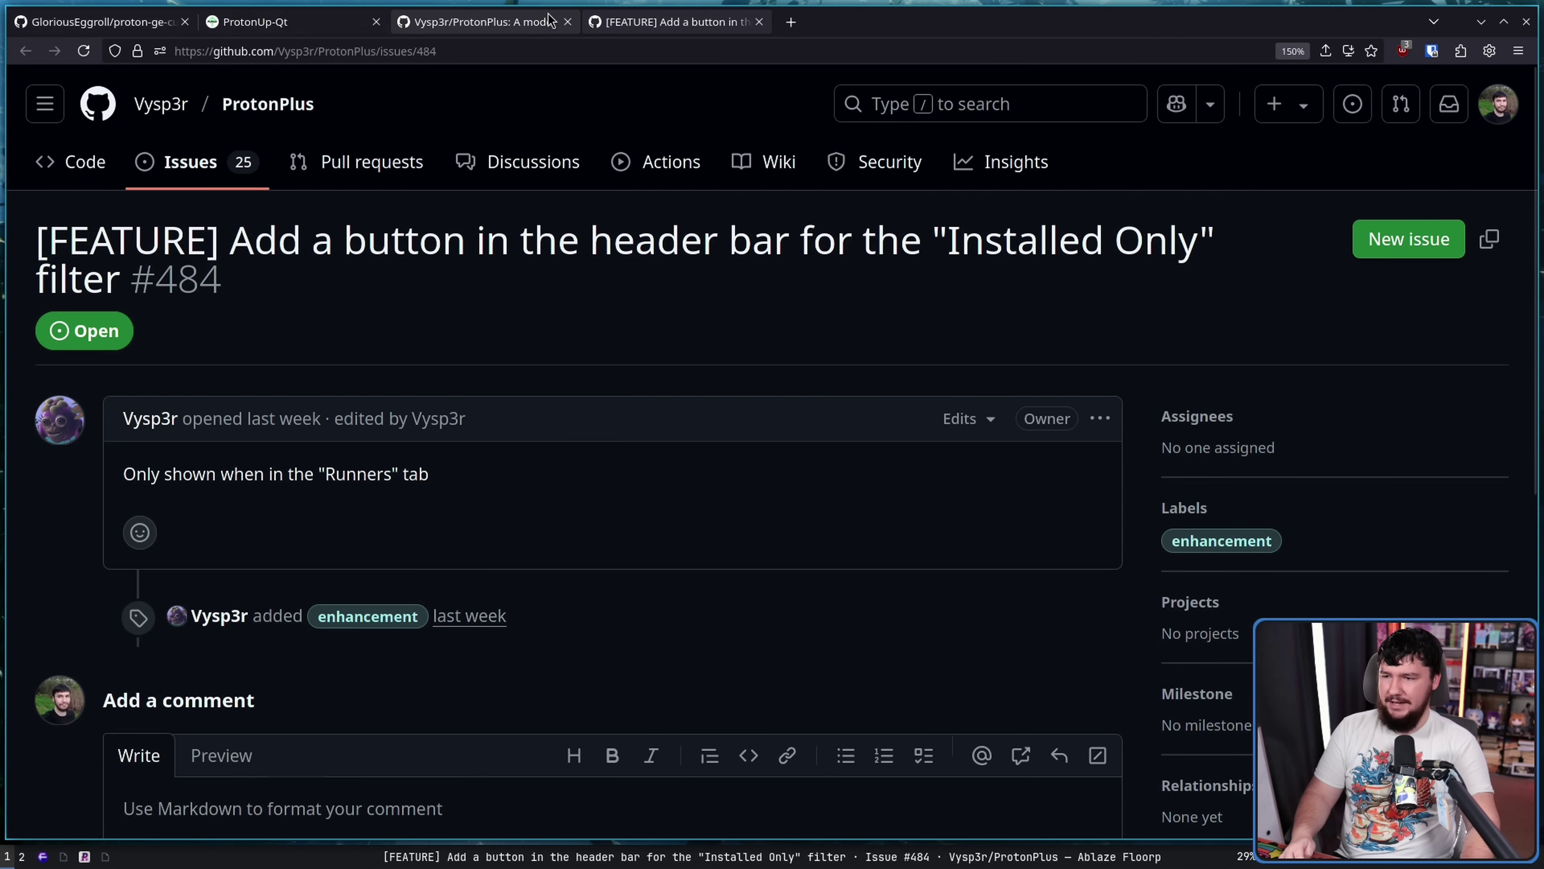
click(480, 22)
scroll(582, 298, up, 5)
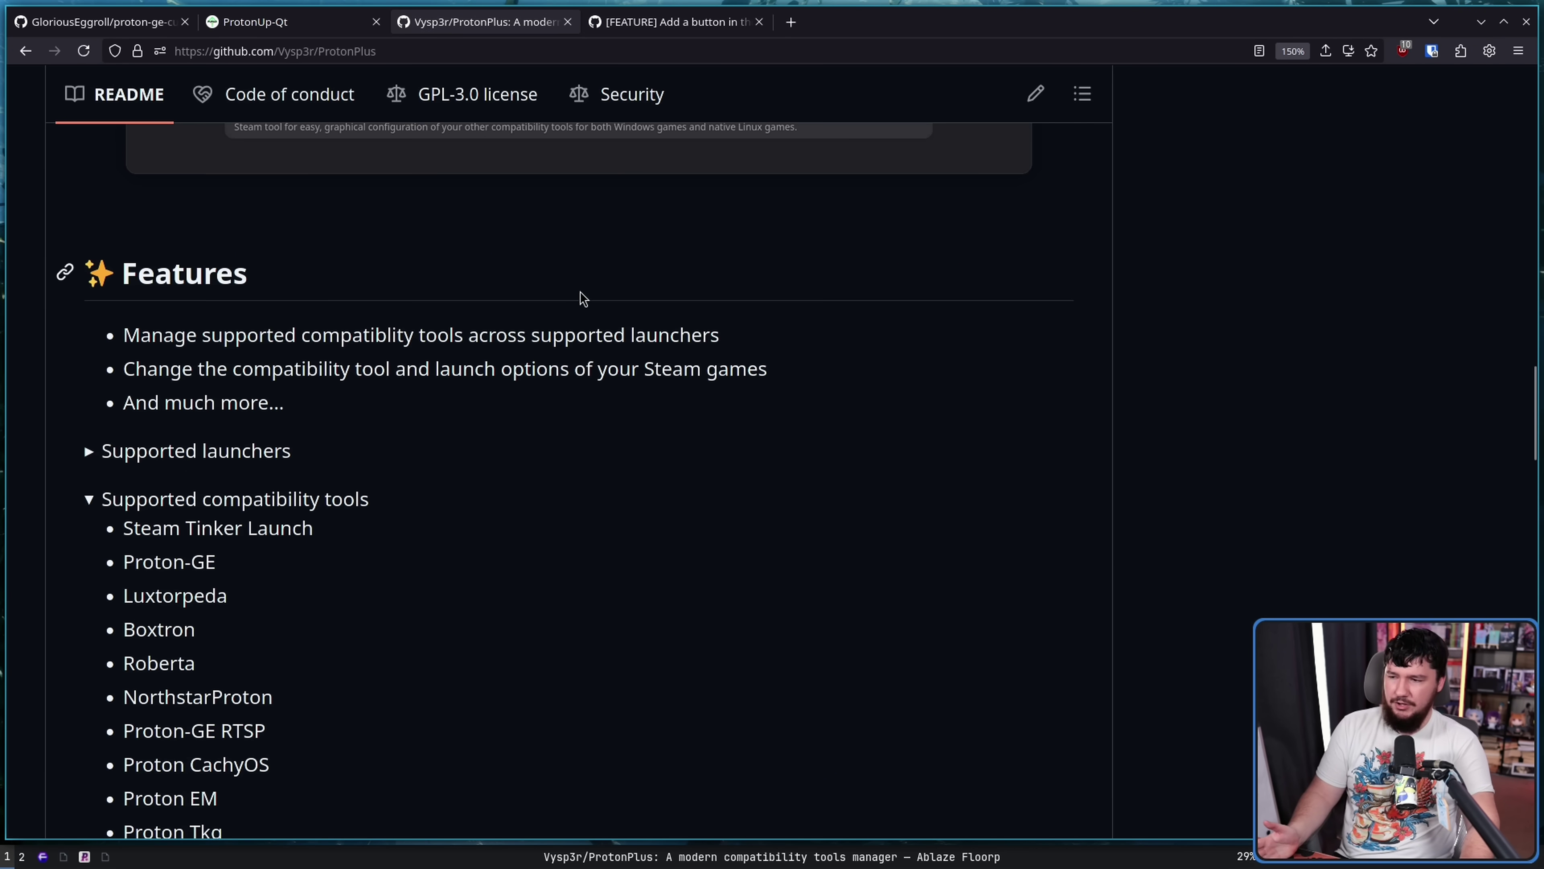
click(238, 452)
middle_click(439, 397)
click(436, 434)
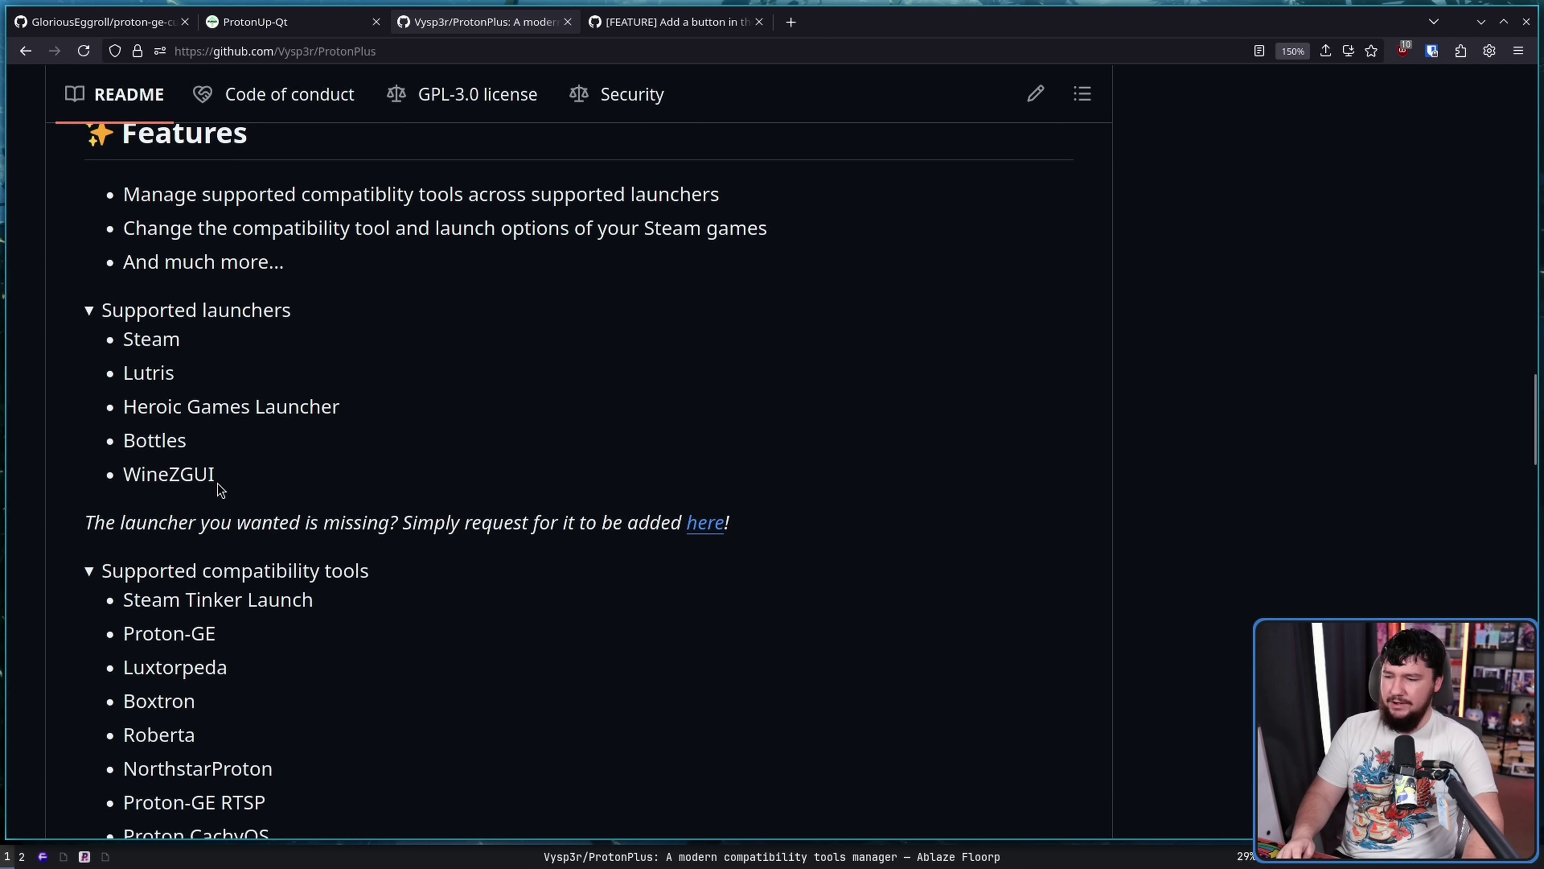
drag(217, 483, 122, 475)
click(280, 488)
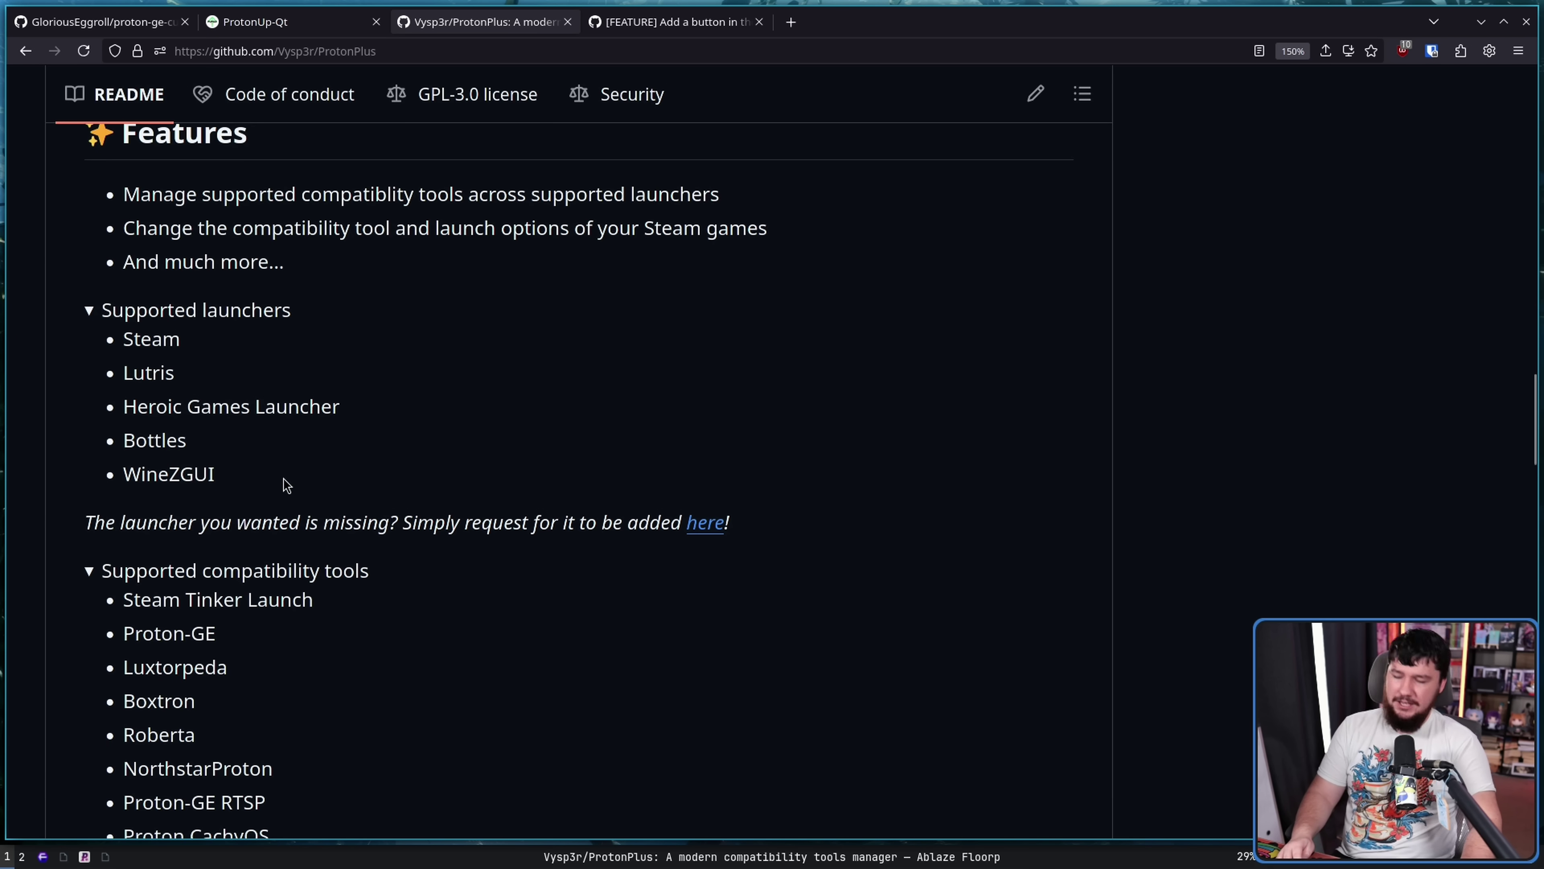
View the feature request form for missing launchers in a new tab, and switch back to ProtonPlus.
middle_click(712, 520)
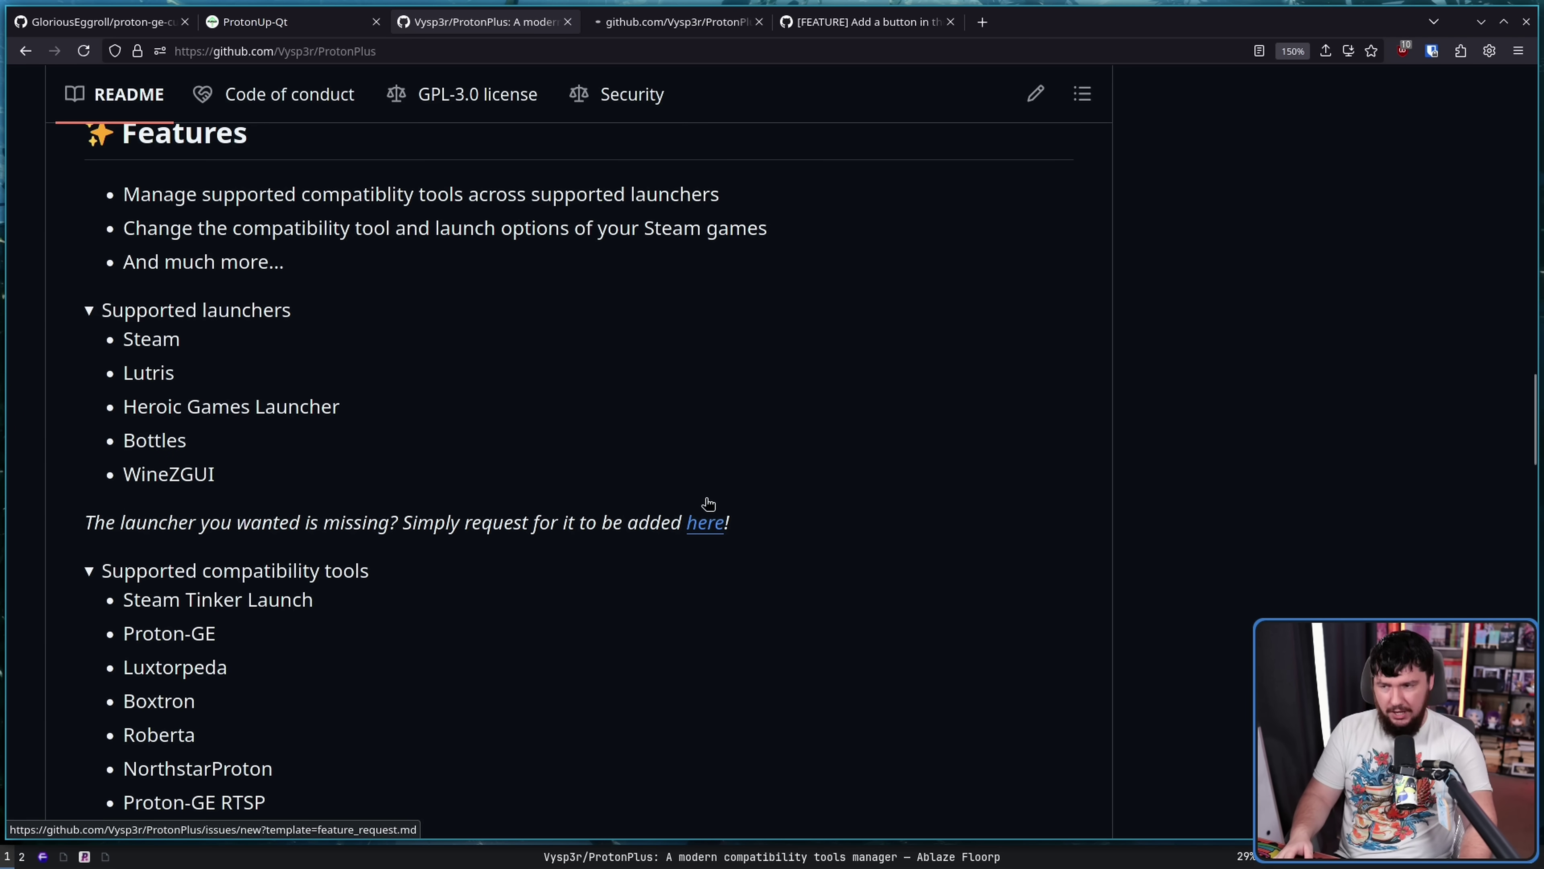
click(705, 21)
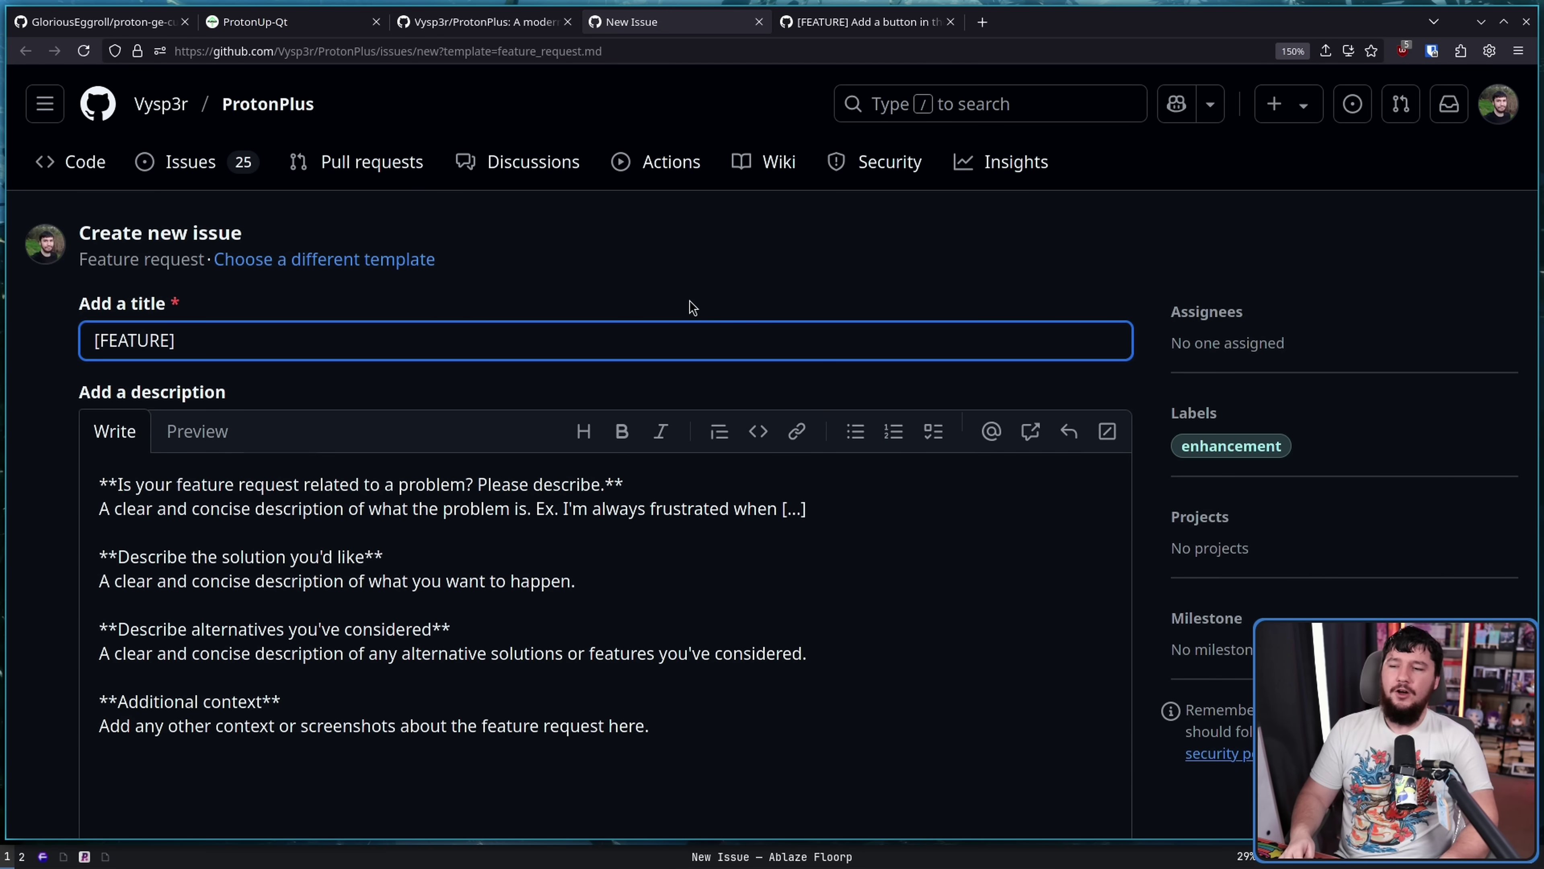
key(alt+Tab)
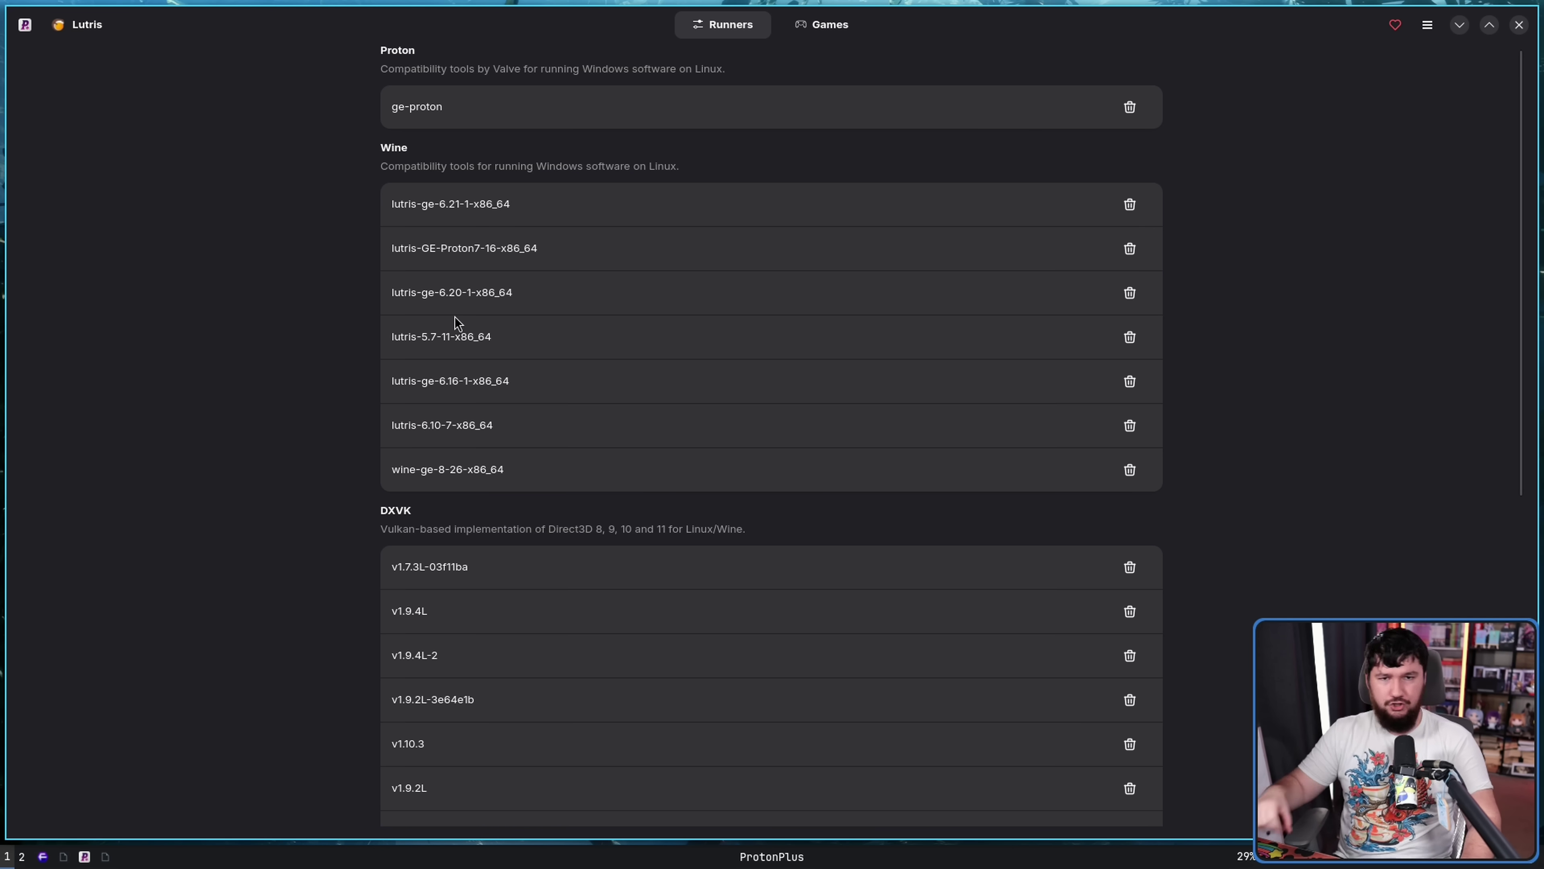
Return to the ProtonPlus README in the browser and recheck the supported launchers from Steam to WineZGUI.
key(alt+Tab)
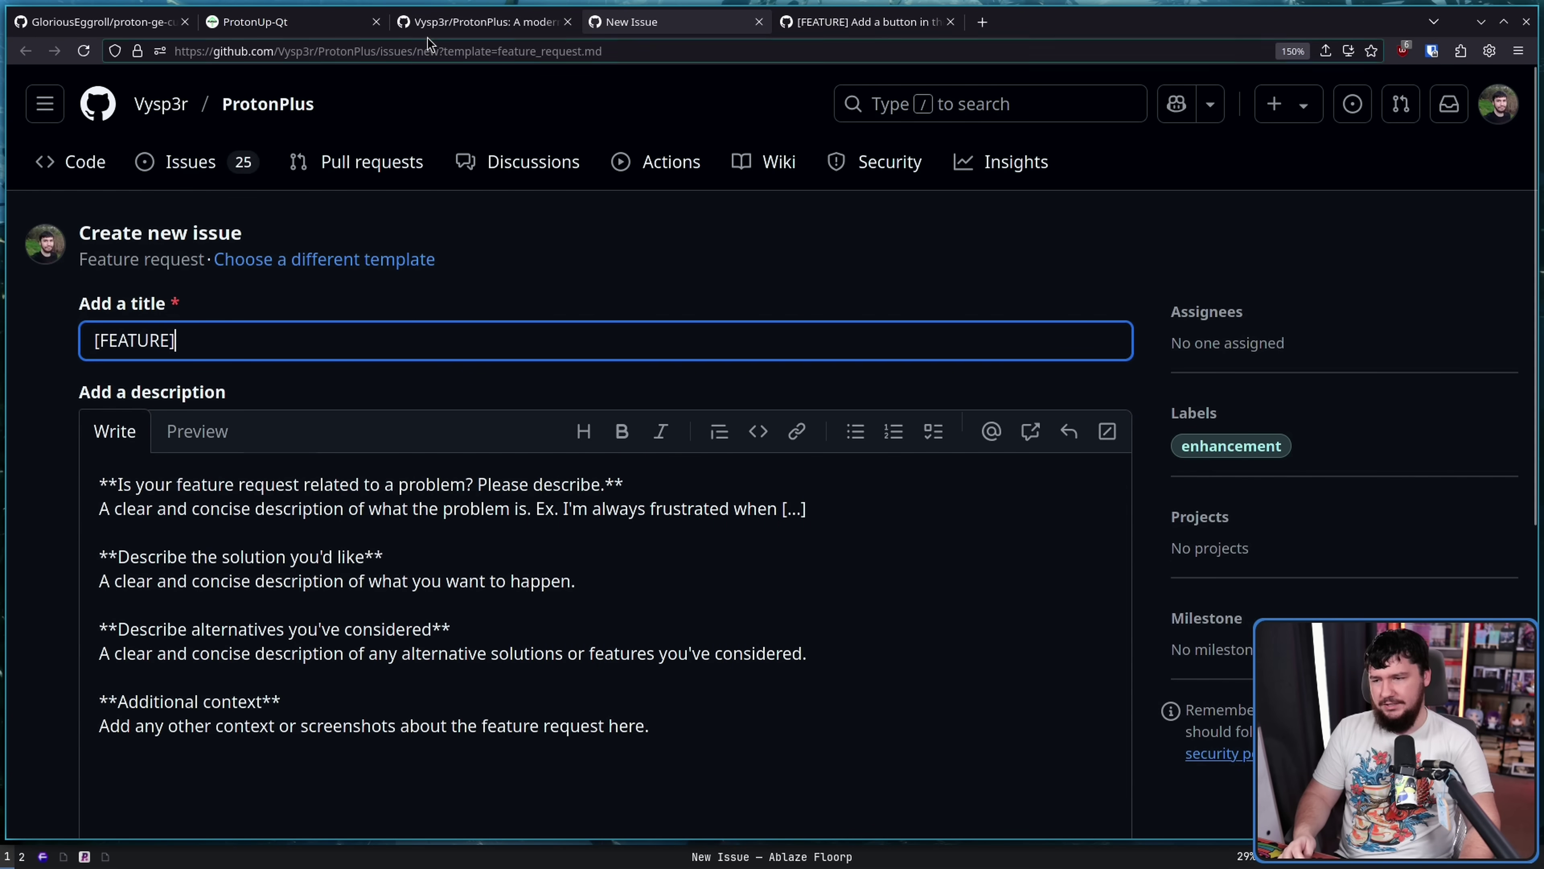
click(486, 21)
drag(287, 463, 124, 328)
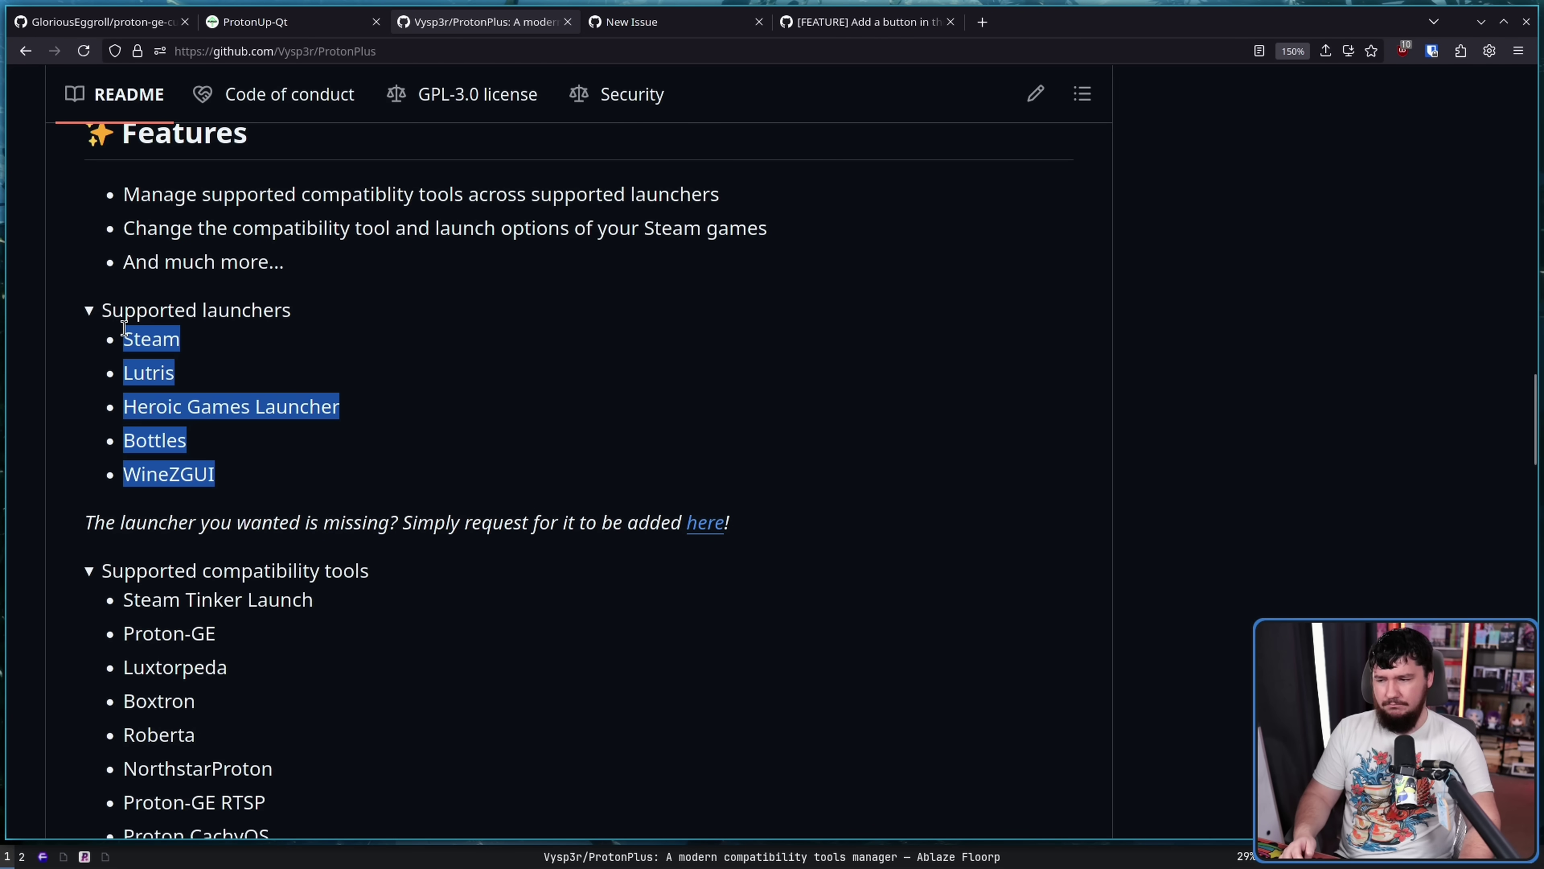
click(221, 480)
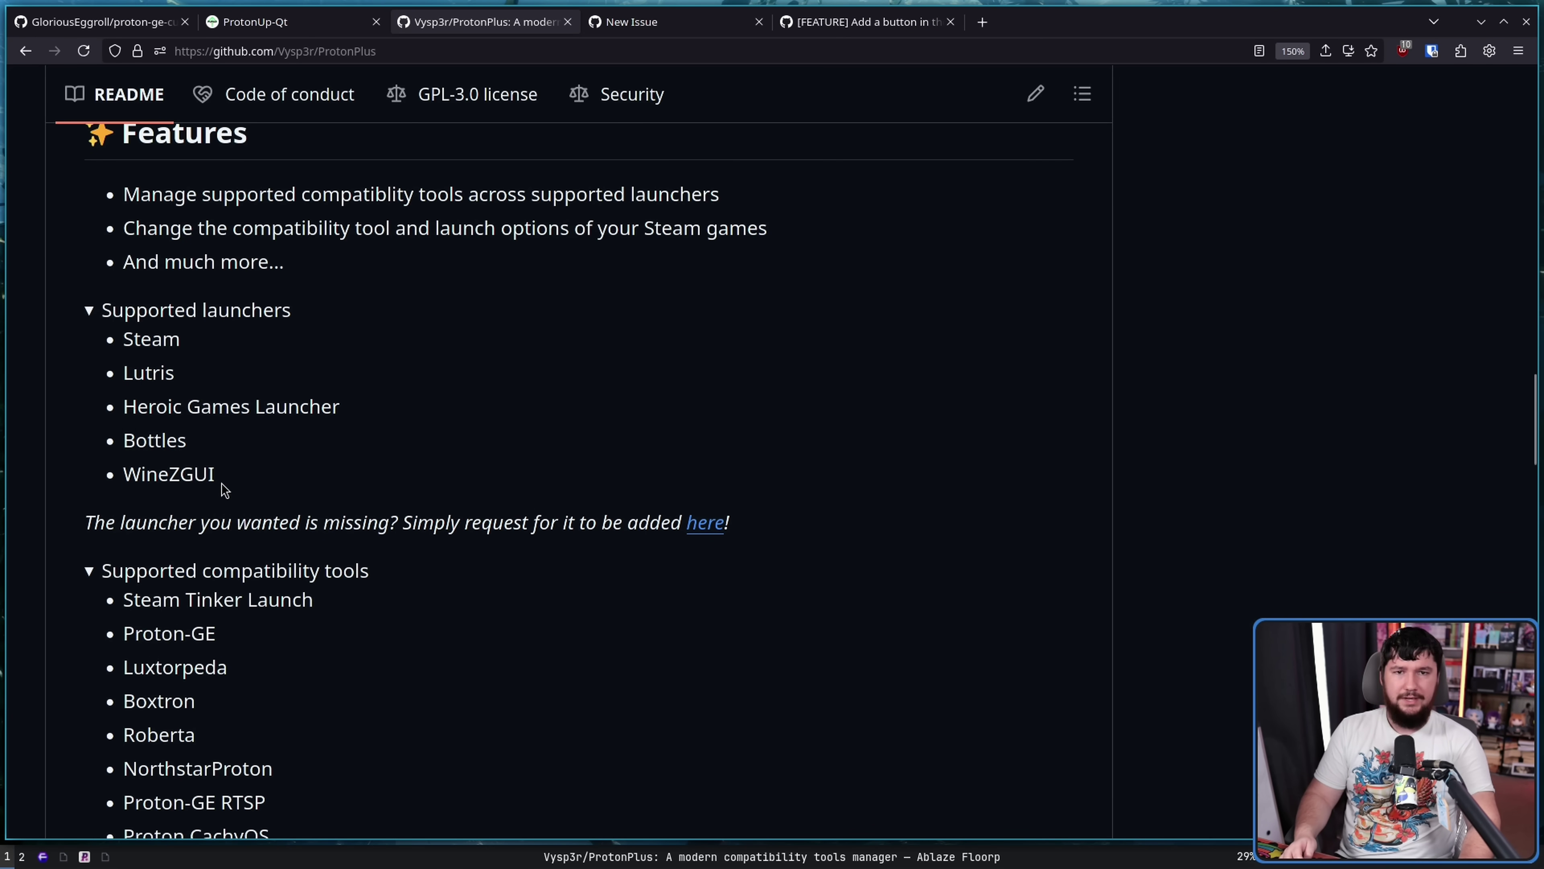
Switch to ProtonPlus and view the Games page for Lutris.
key(alt+Tab)
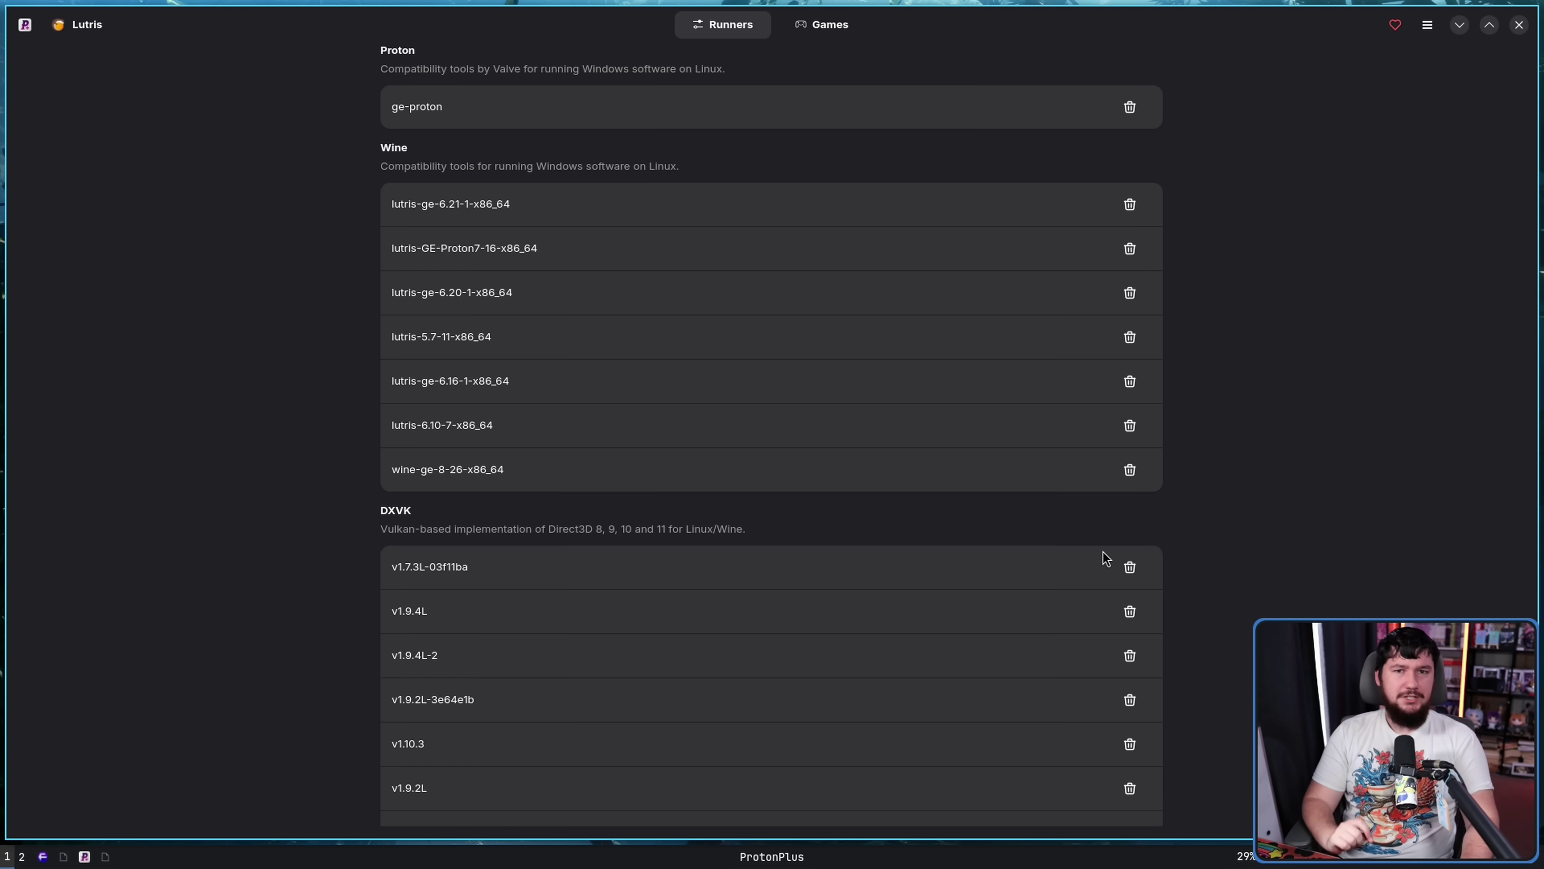
click(822, 31)
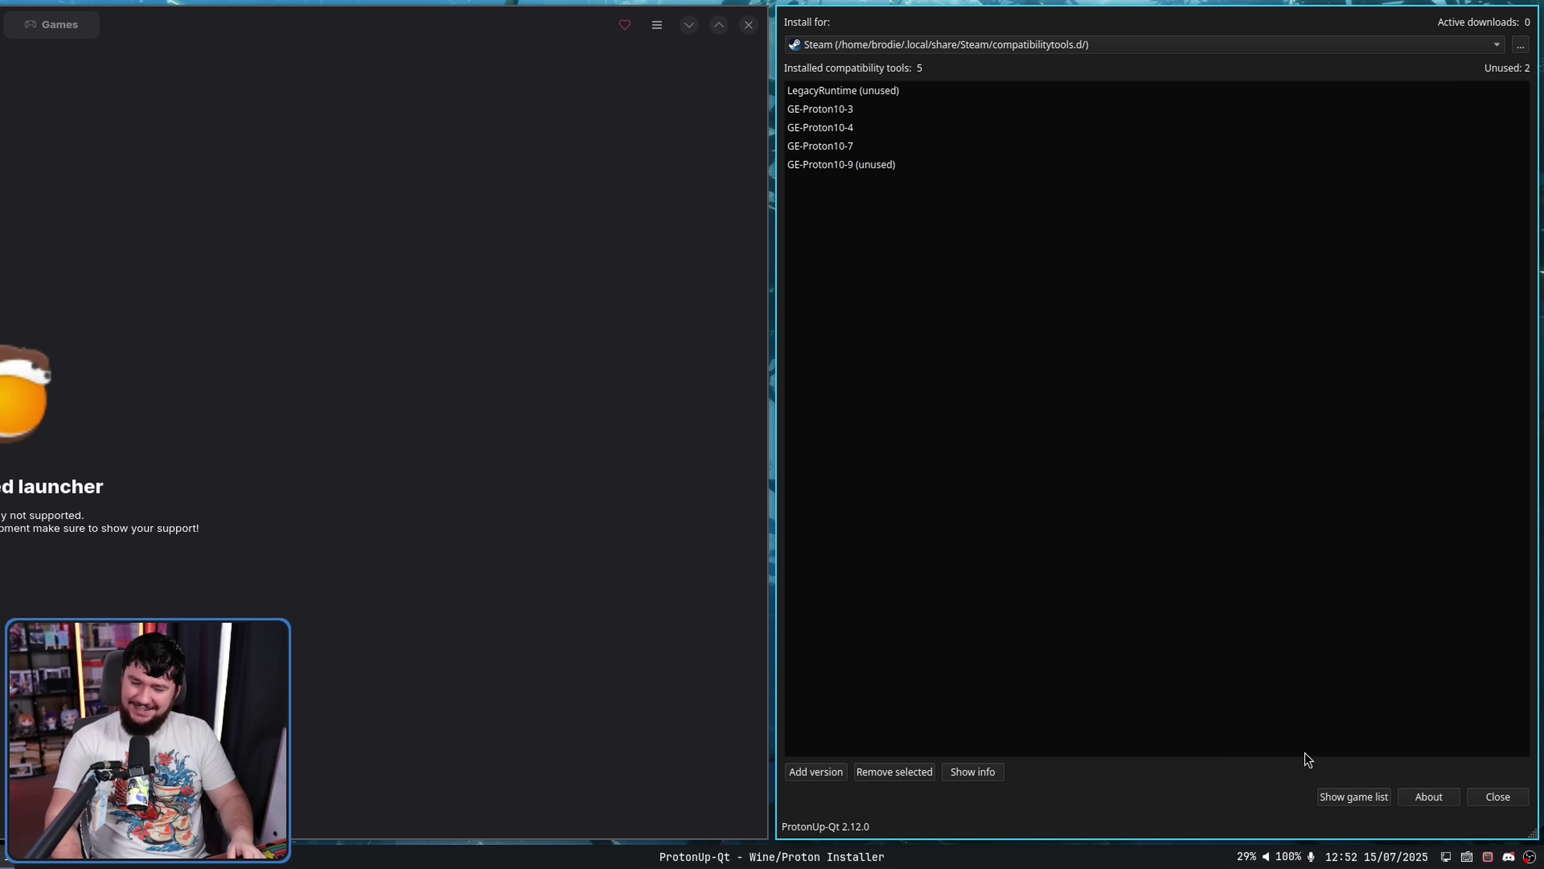
In ProtonUp-Qt, select the non-Flatpak Lutris install location and view its compatibility tools and game list.
click(937, 44)
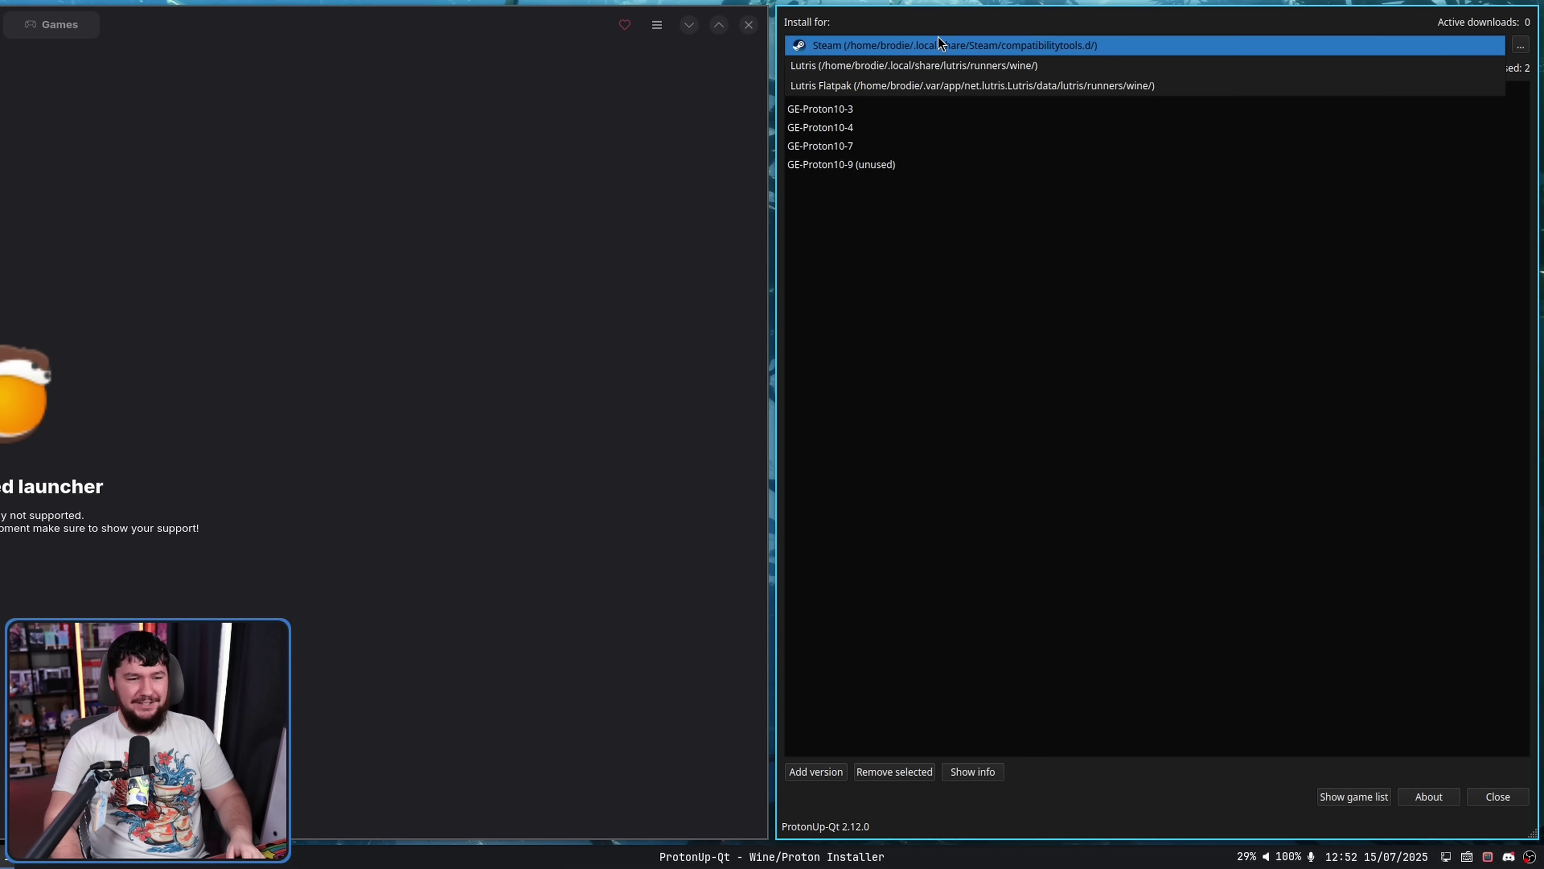
click(912, 67)
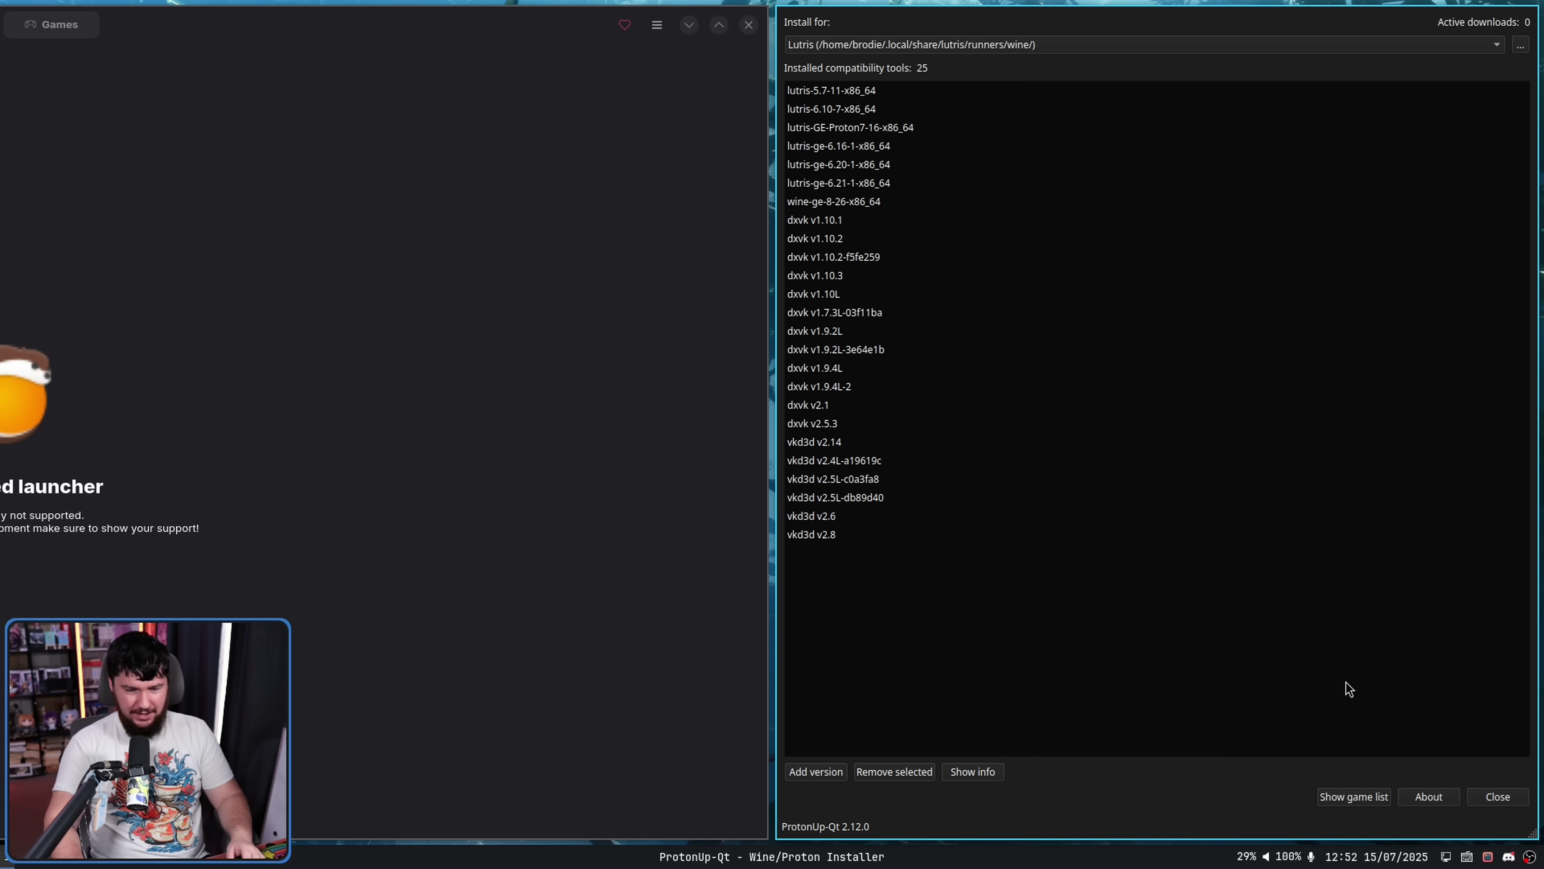
click(1354, 797)
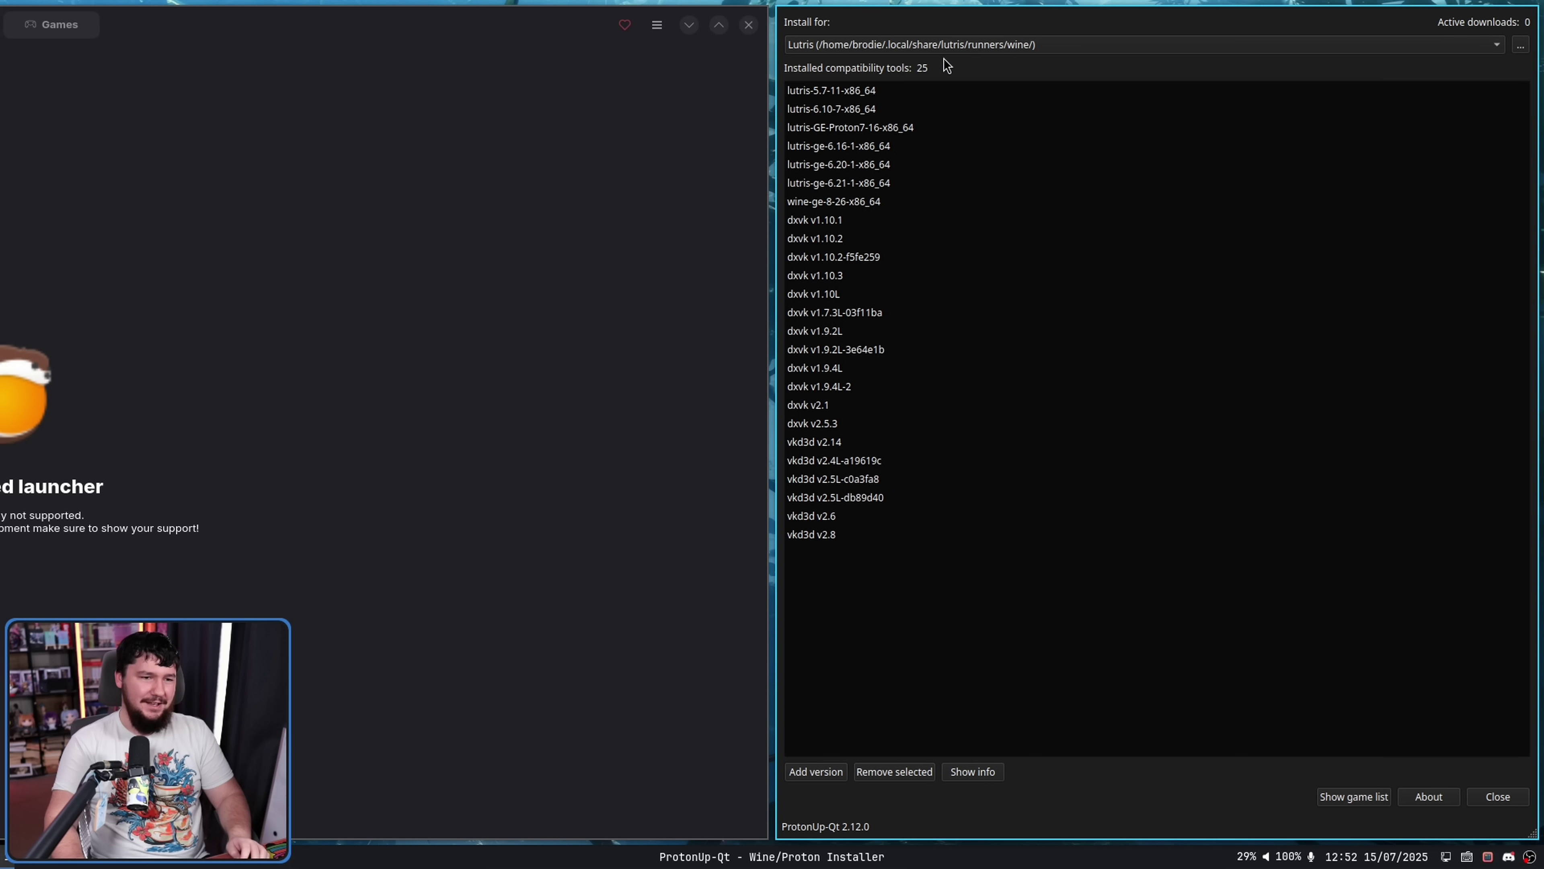
click(939, 44)
click(939, 38)
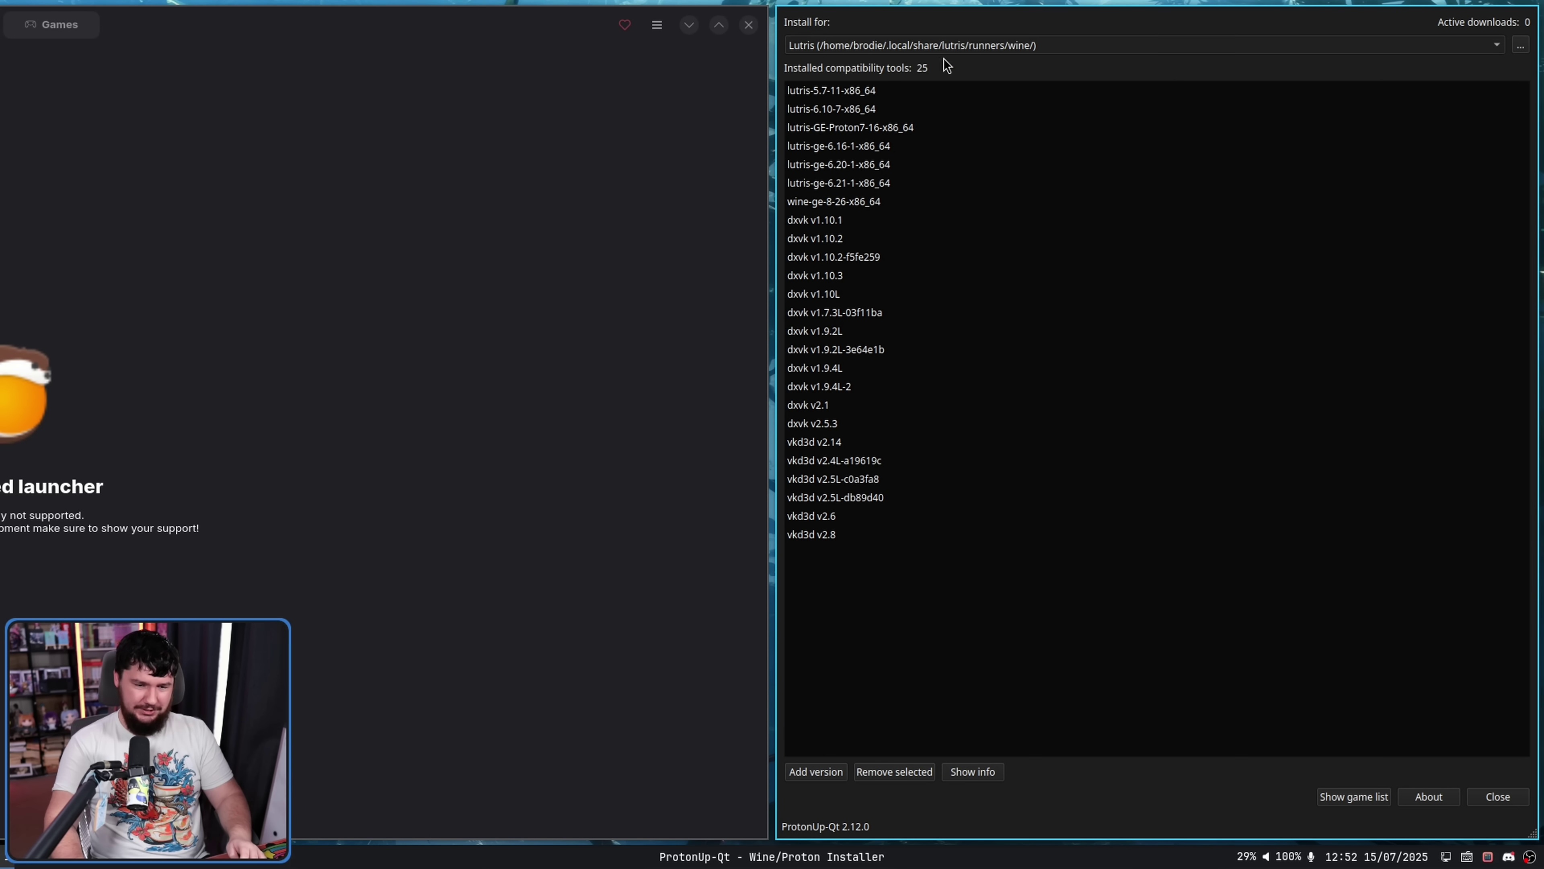
click(1344, 800)
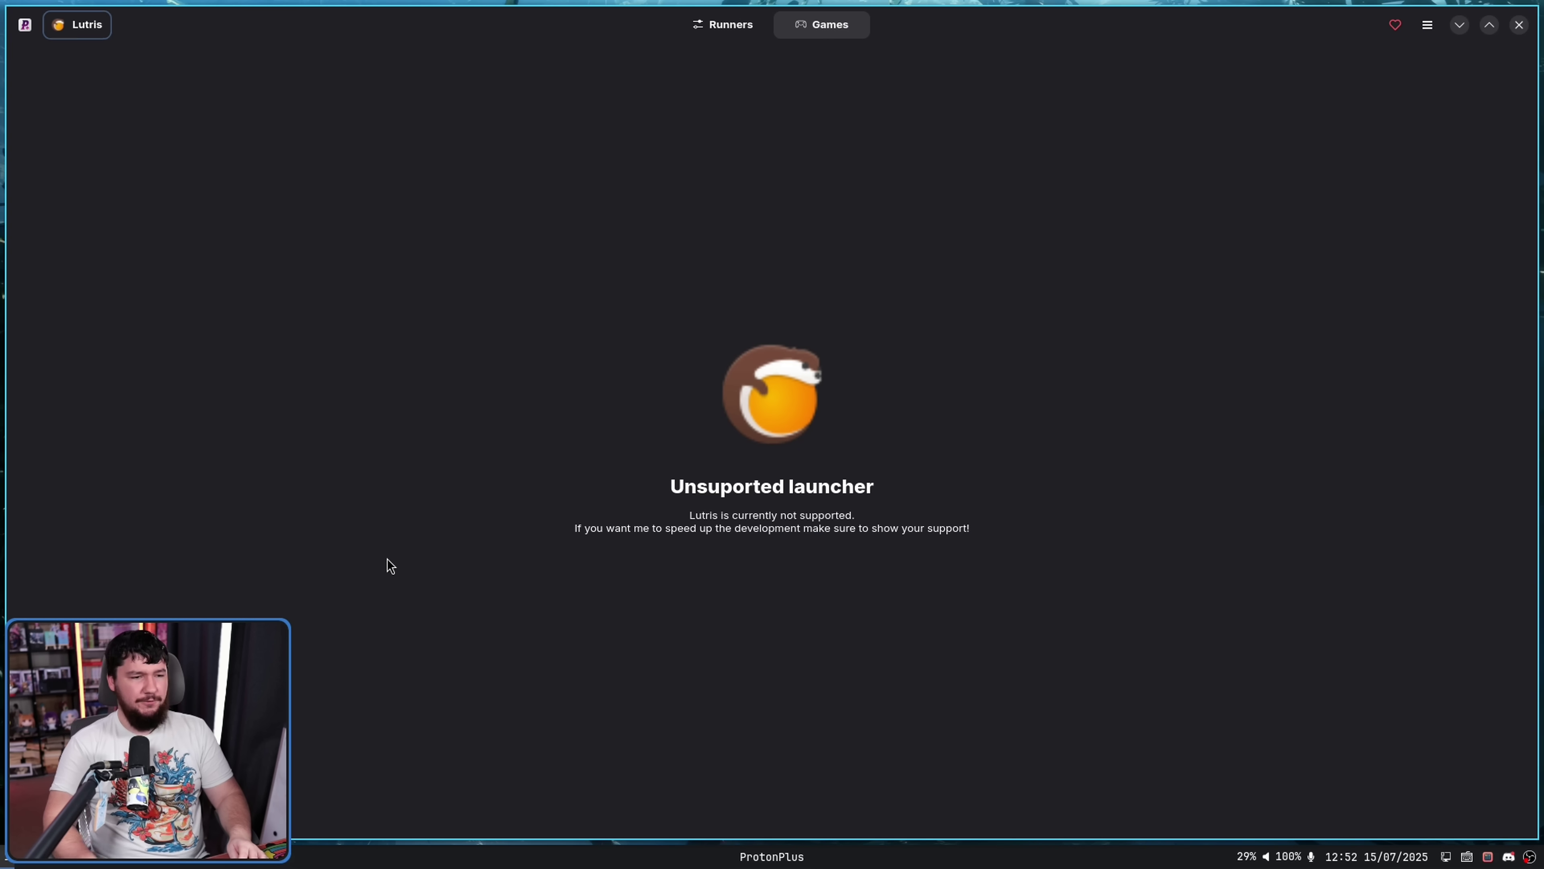
Switch to ProtonPlus, select the Steam launcher and browse its games list down to FINAL FANTASY VII.
click(78, 24)
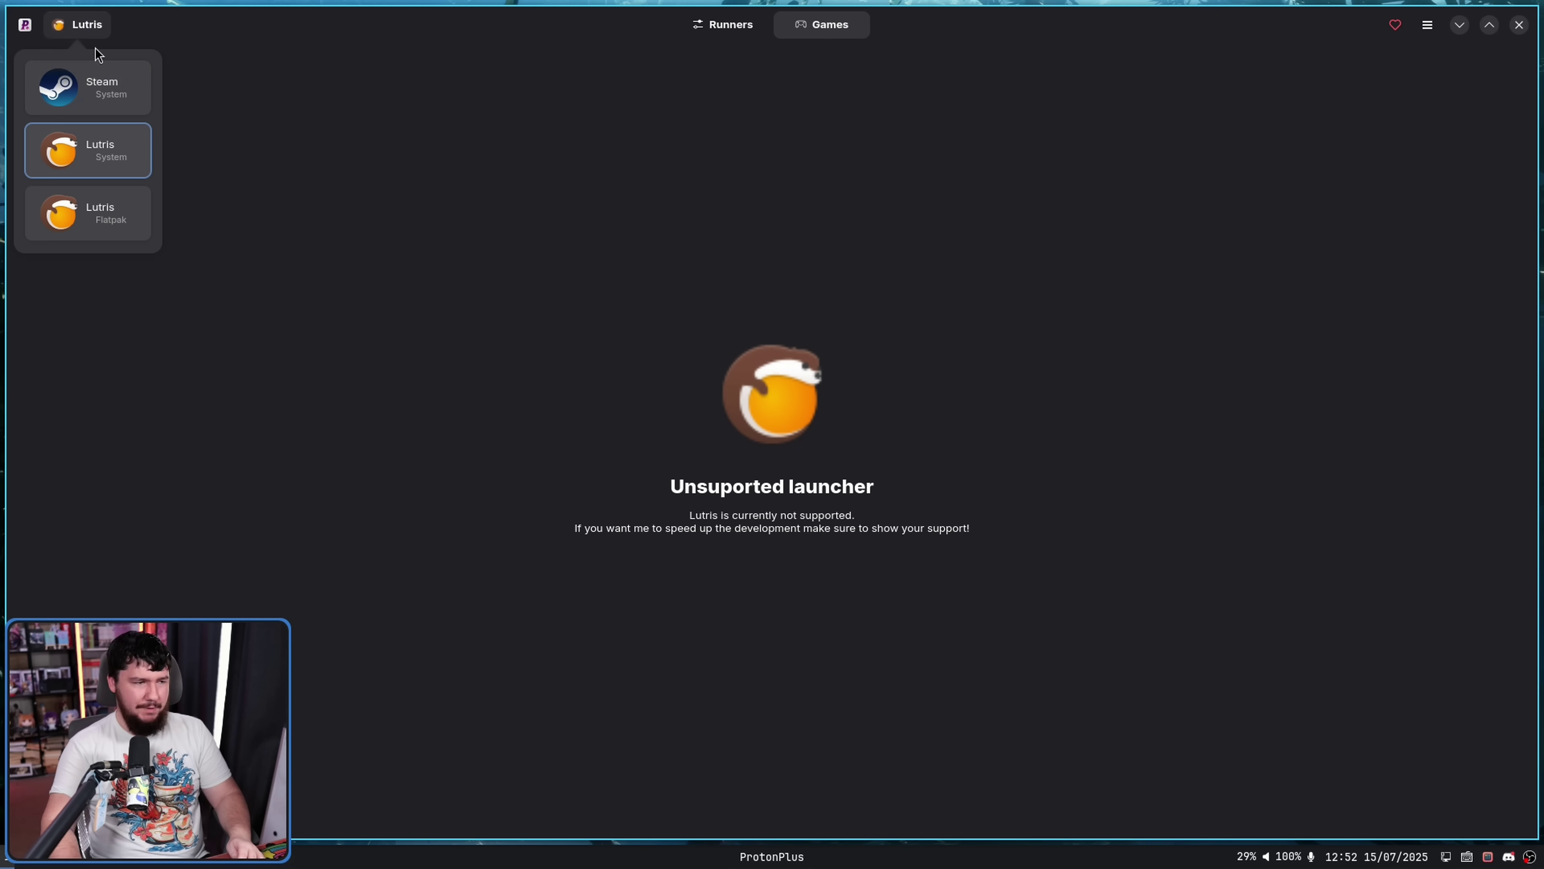
click(91, 84)
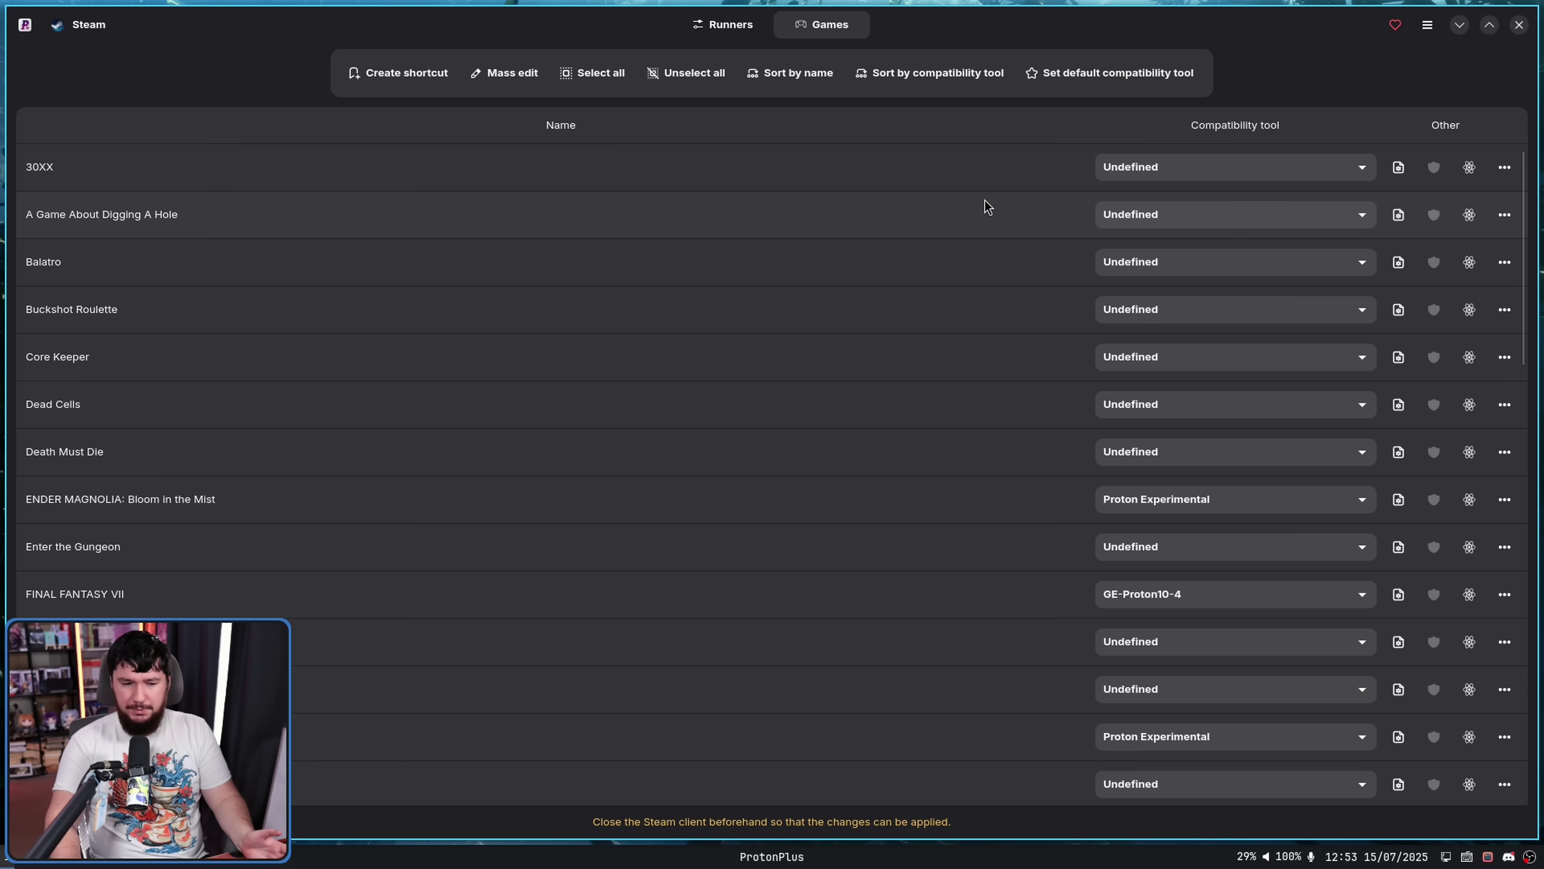
scroll(965, 199, down, 2)
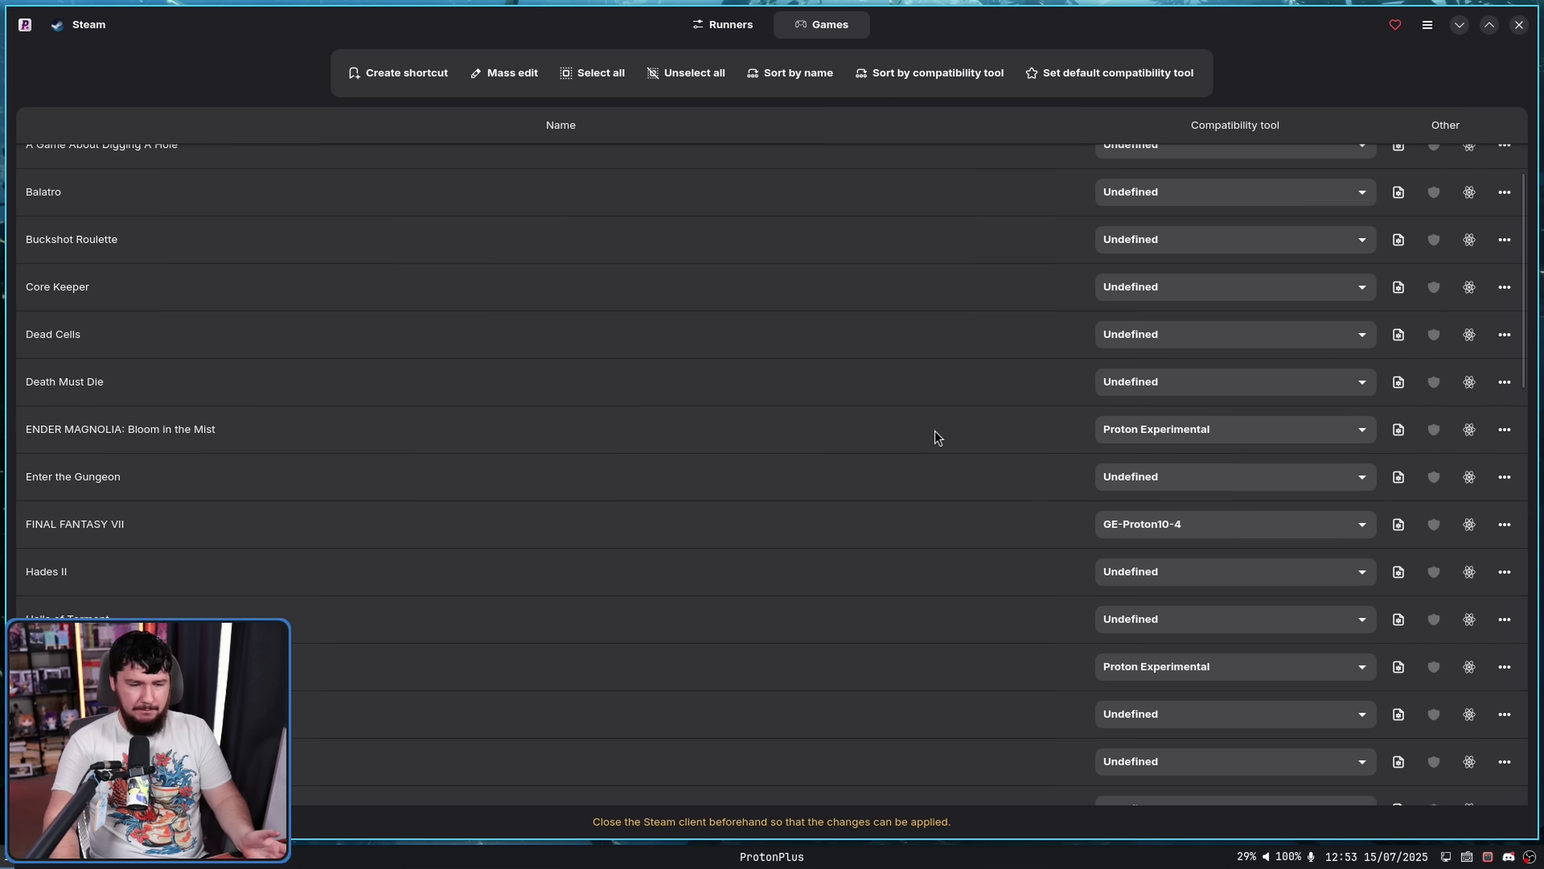
scroll(925, 433, down, 1)
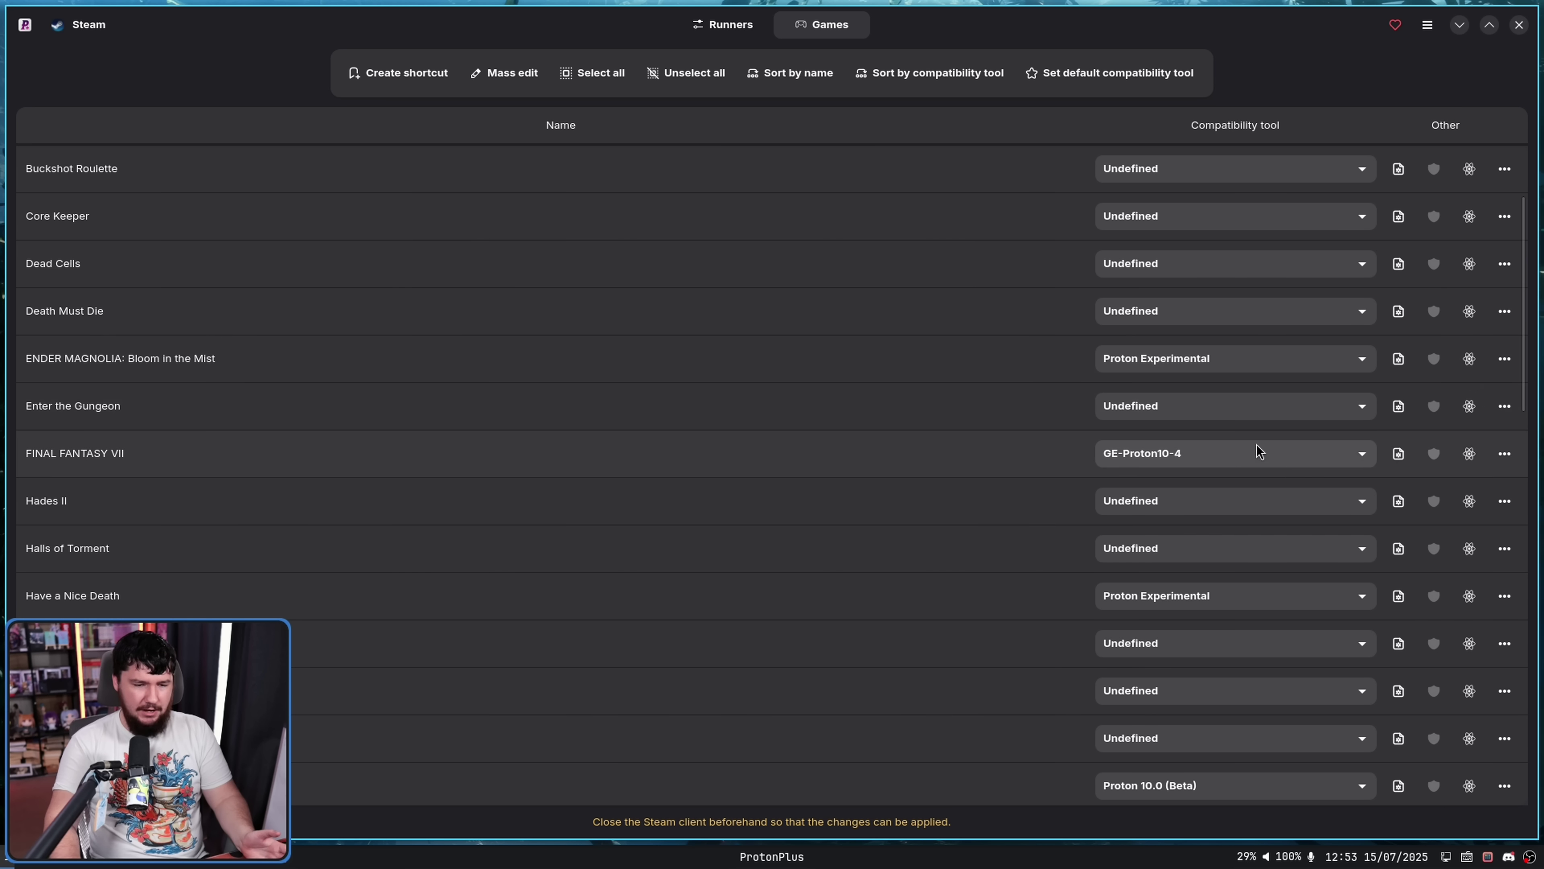
Try Proton Experimental and Proton 10.0 (Beta) as the compatibility tool for FINAL FANTASY VII.
click(1307, 459)
scroll(1314, 608, down, 1)
click(1255, 561)
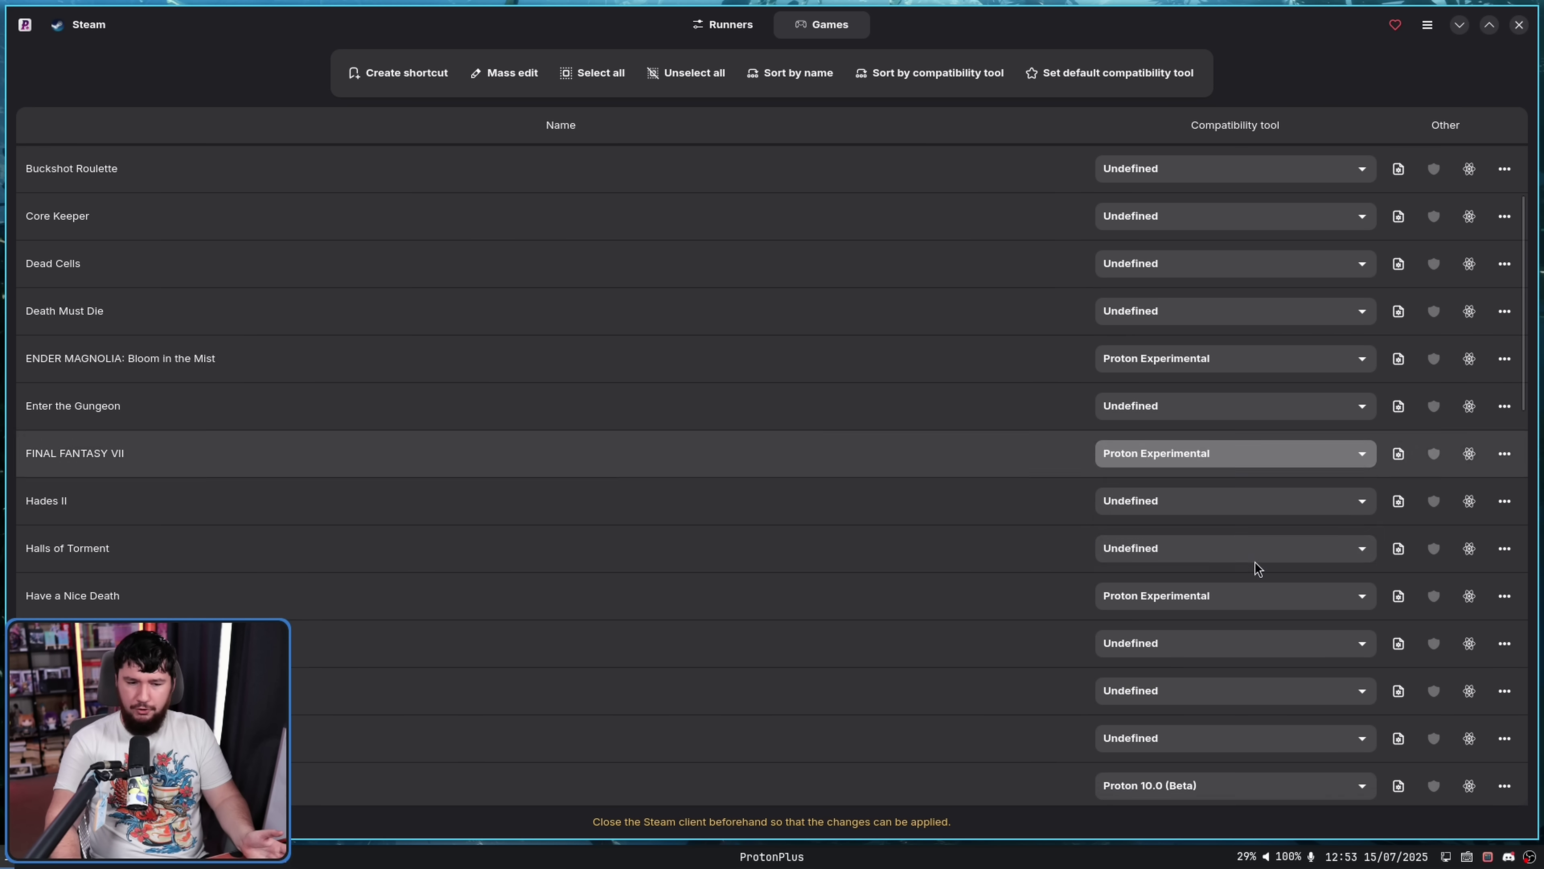
click(1256, 463)
scroll(1265, 608, down, 1)
click(1197, 691)
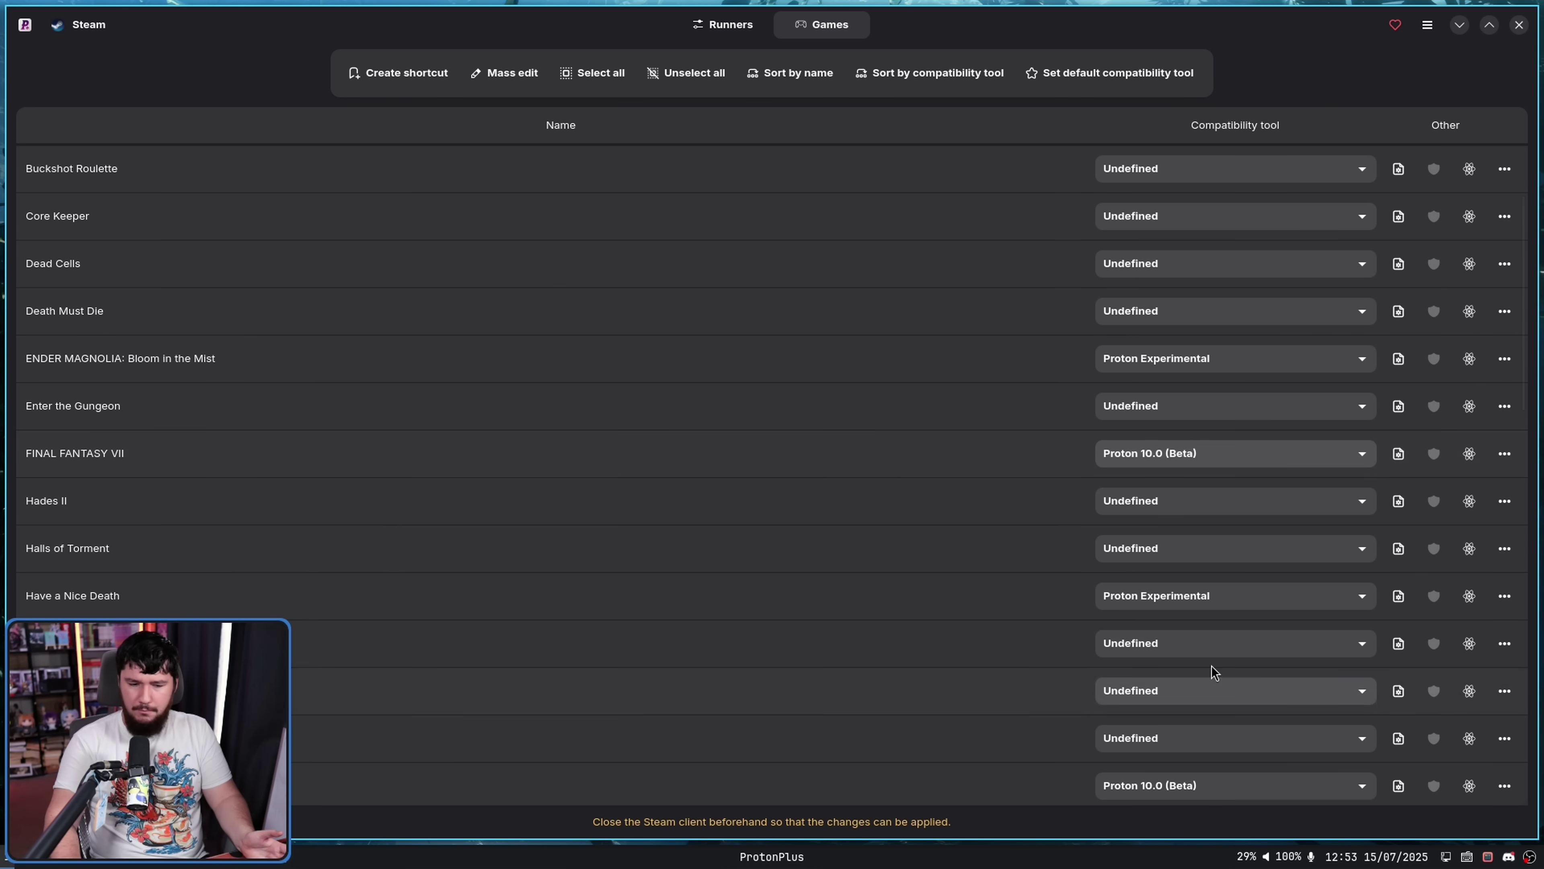
Set the compatibility tool for FINAL FANTASY VII to GE-Proton10-9.
click(1241, 457)
scroll(1204, 749, down, 2)
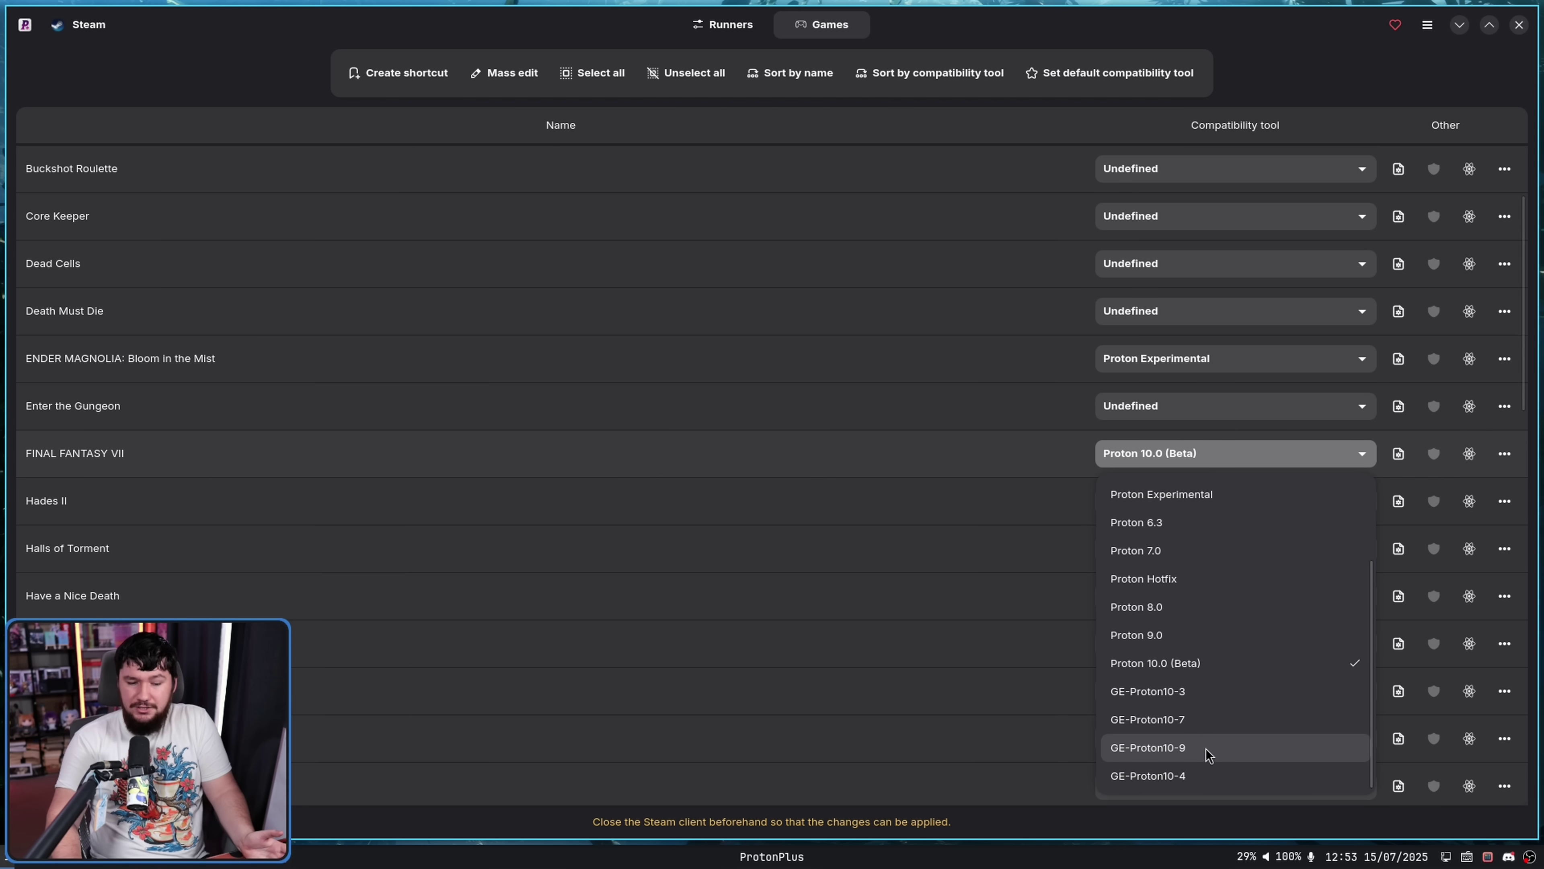
click(1203, 747)
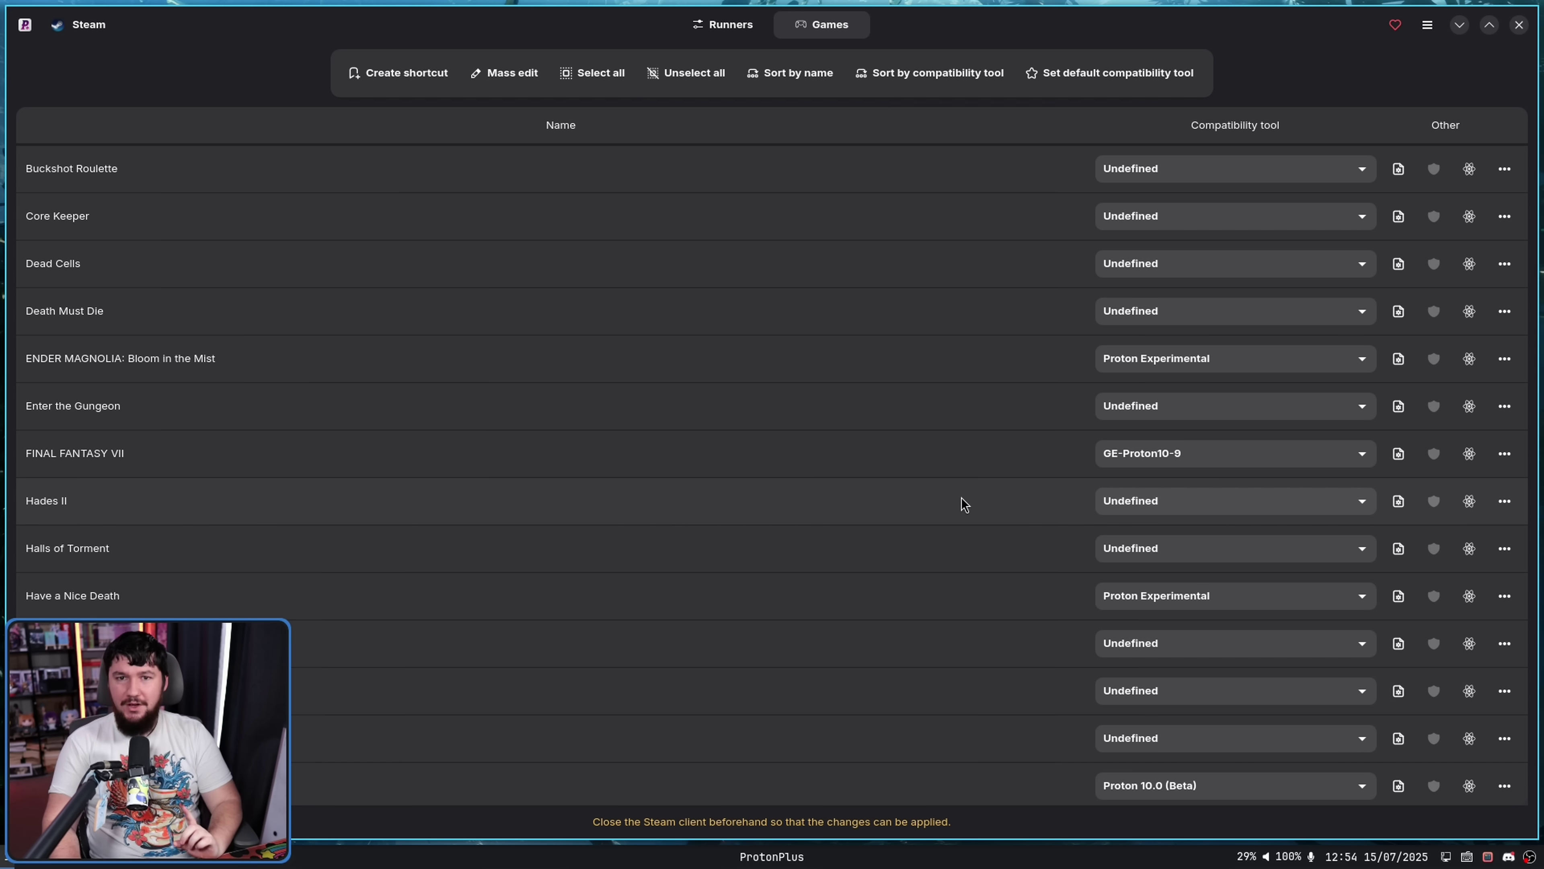
View the launch options dialogs for FINAL FANTASY VII and Marvel Rivals without entering any options.
click(1398, 454)
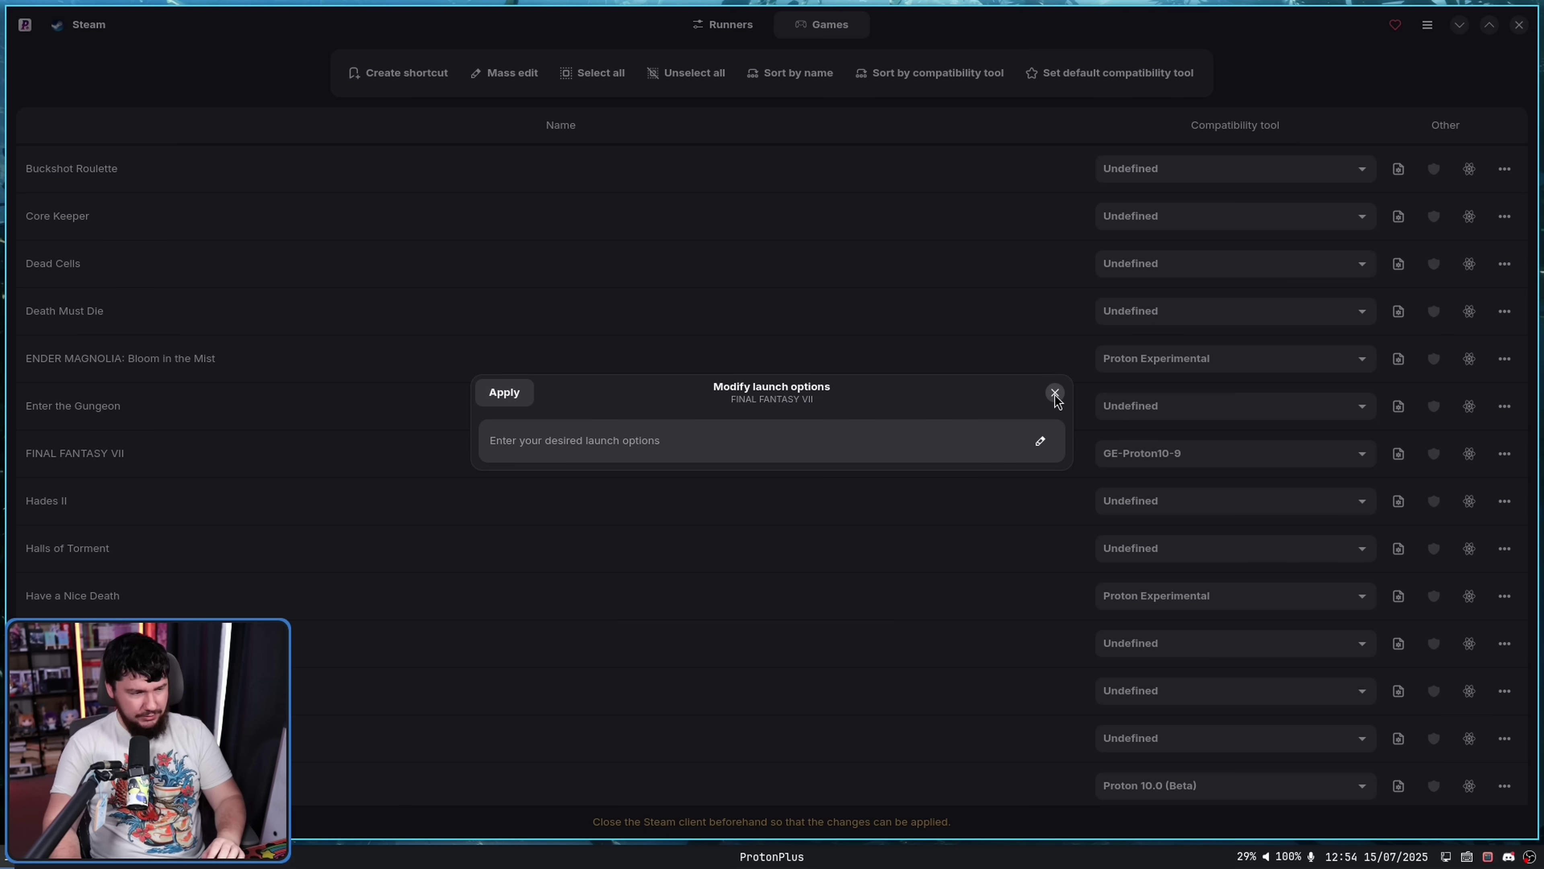
click(1055, 394)
scroll(744, 307, down, 5)
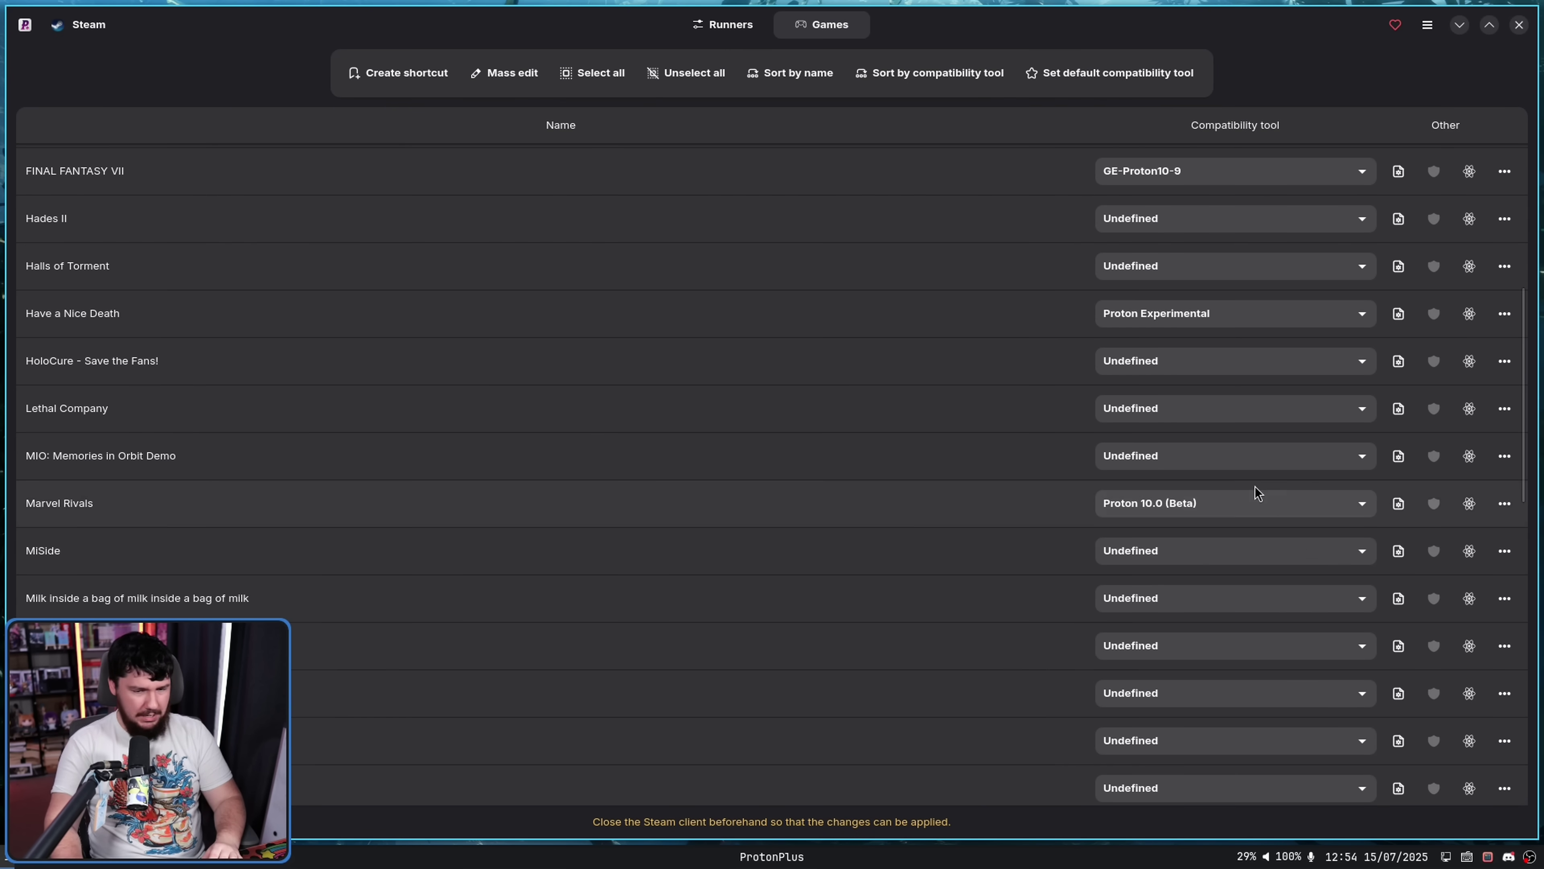
click(1398, 503)
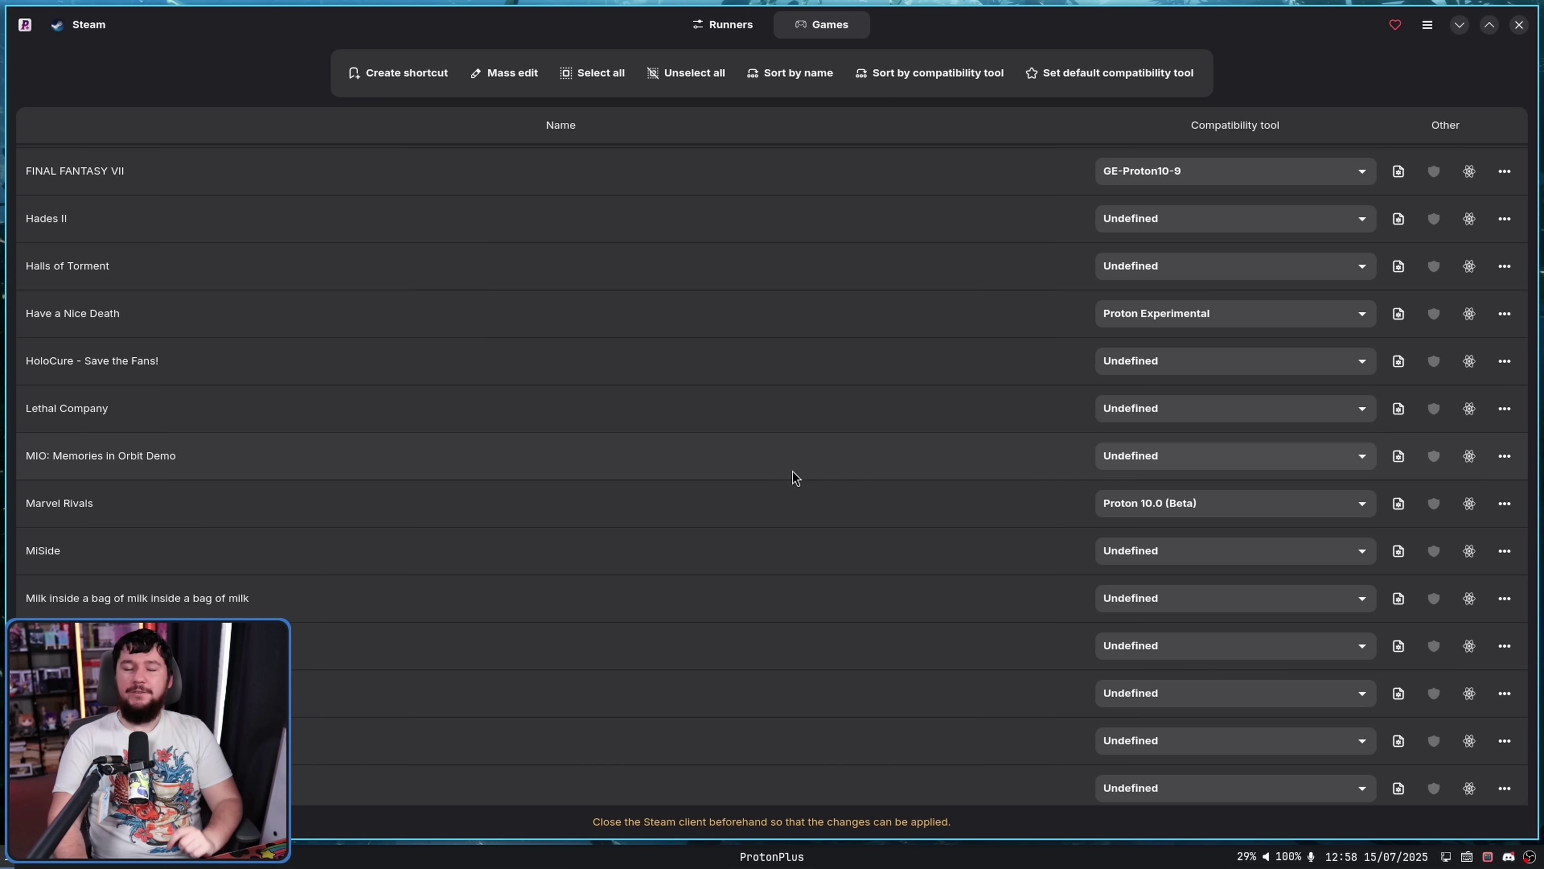
Select all games in the Steam list, and clear the selection again.
click(607, 68)
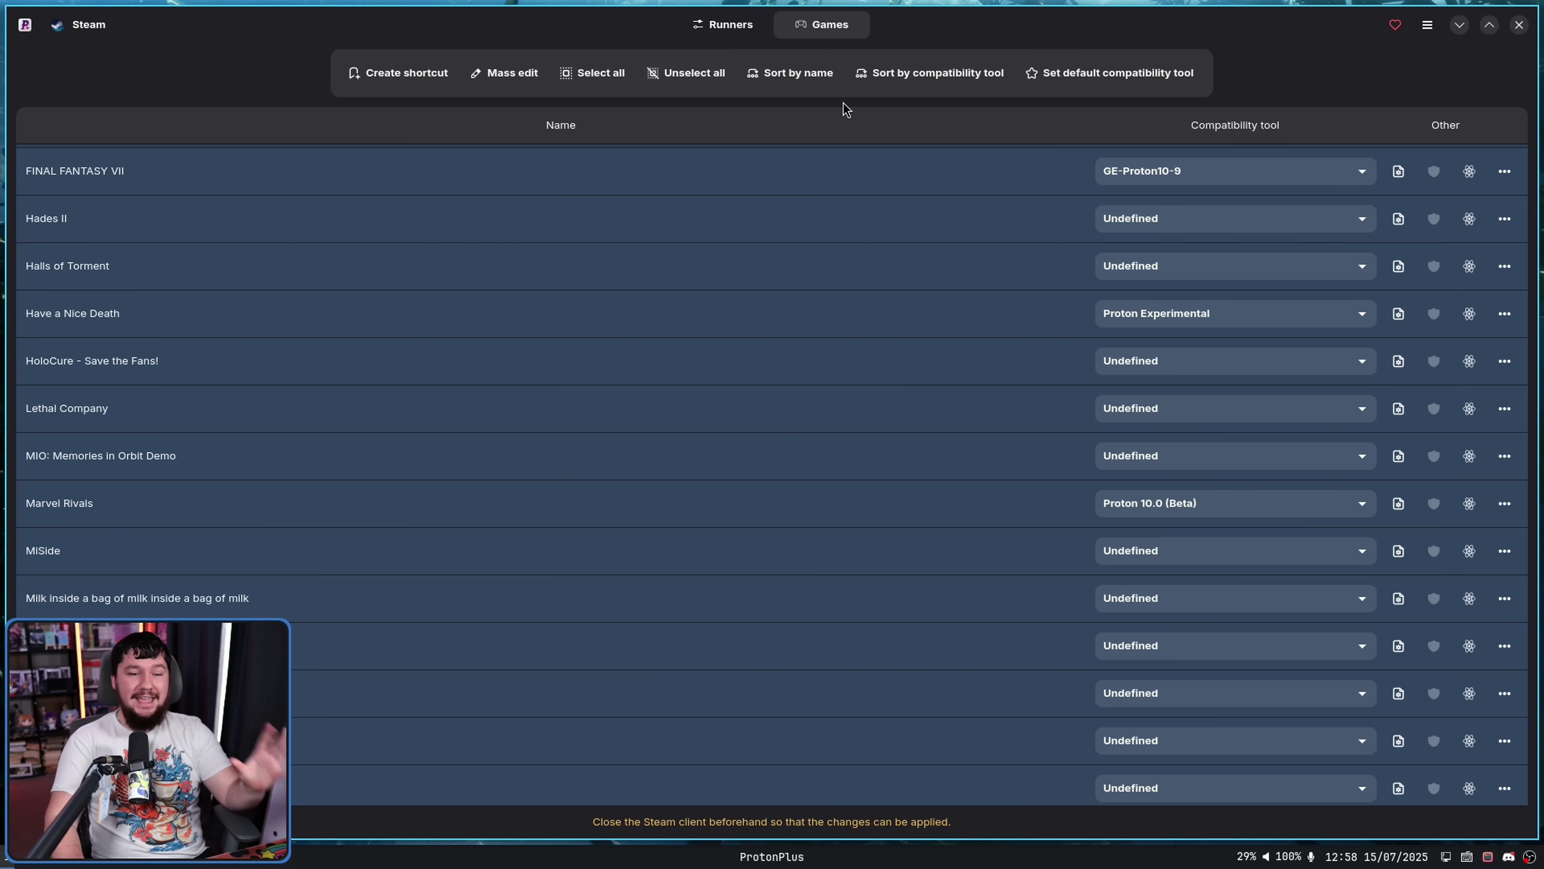
click(693, 73)
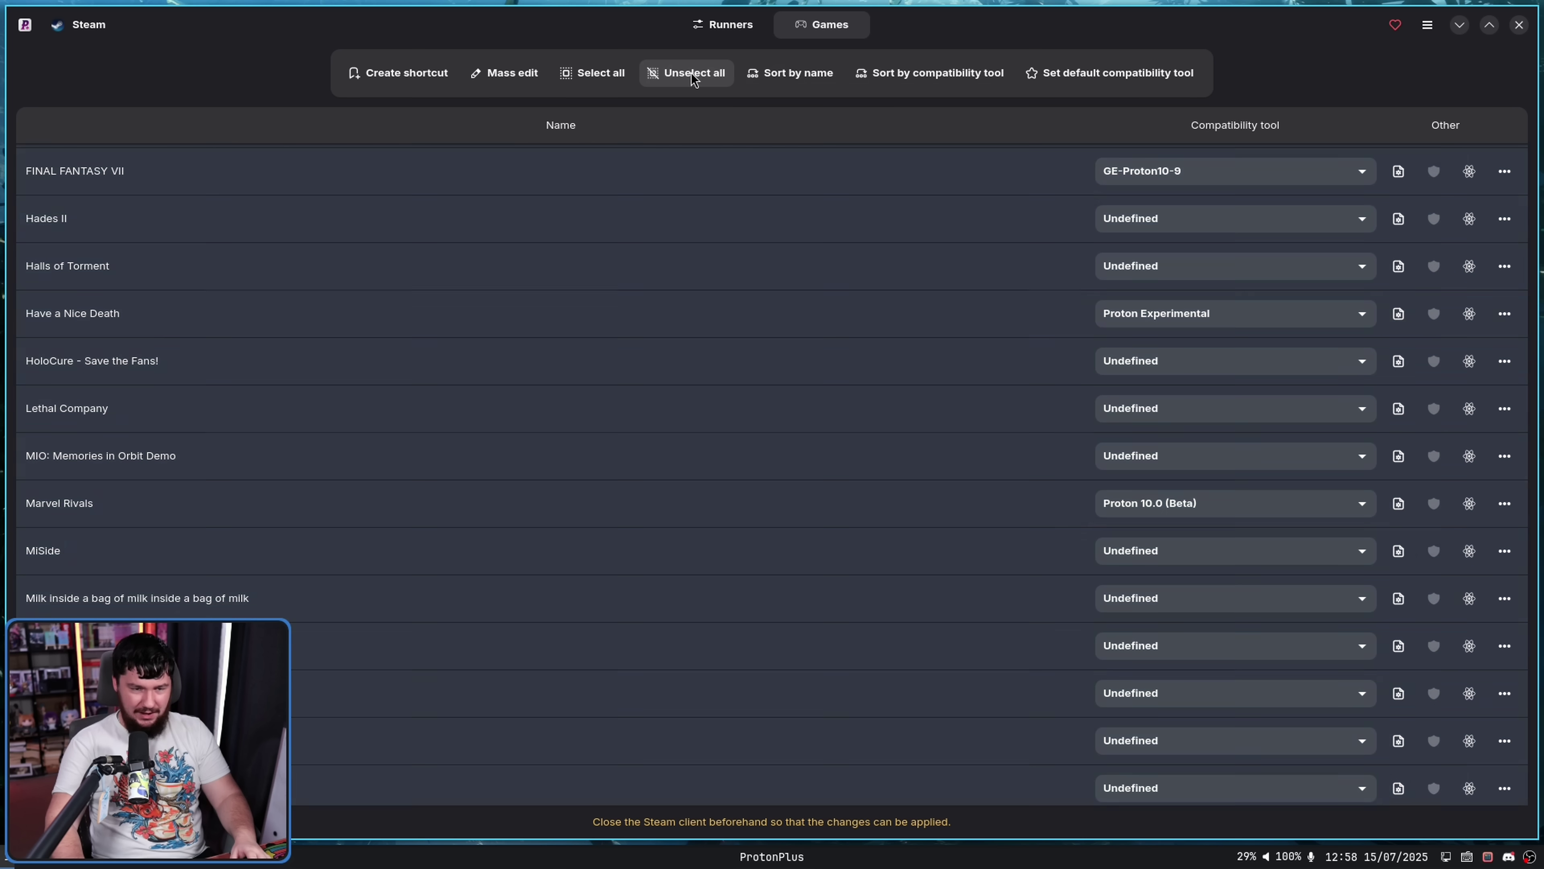
Set the default compatibility tool for Steam to GE-Proton10-9 and apply the change.
click(1138, 71)
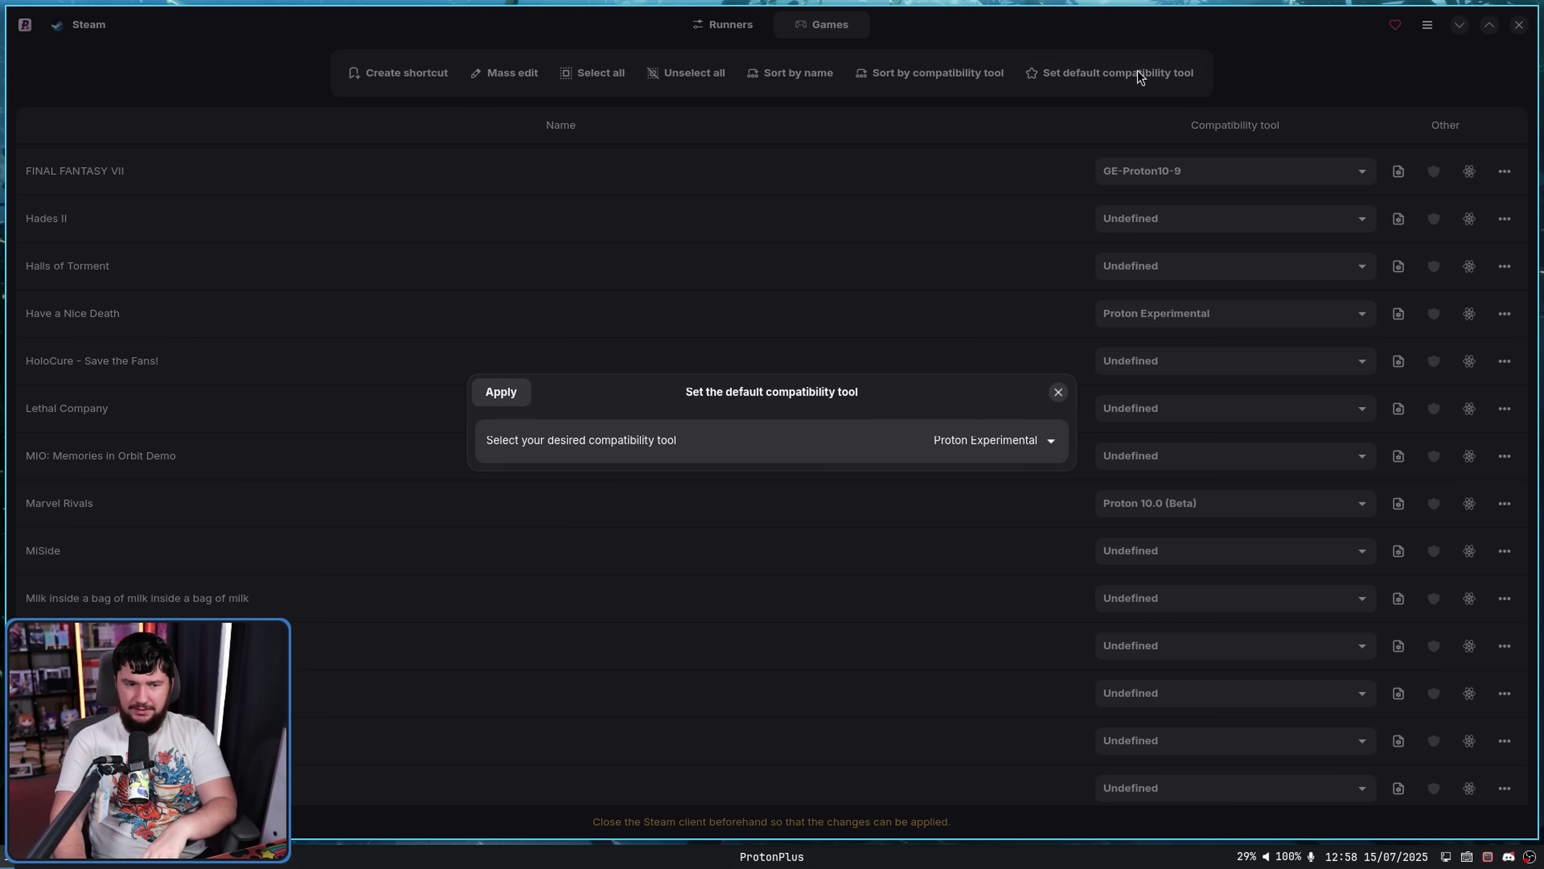
click(1046, 444)
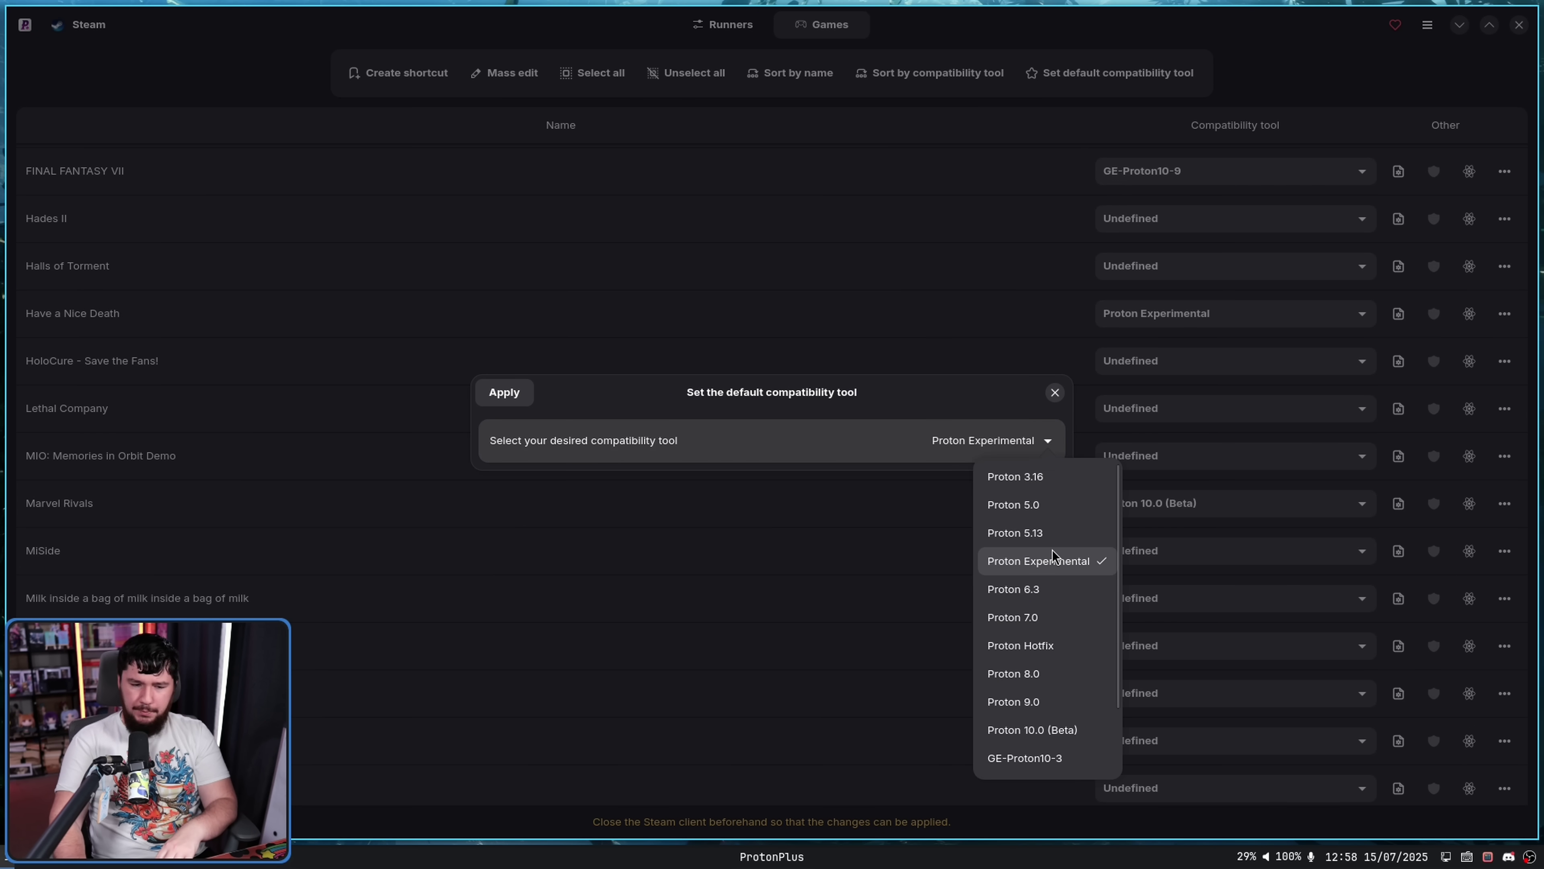
scroll(1051, 549, down, 3)
click(1068, 754)
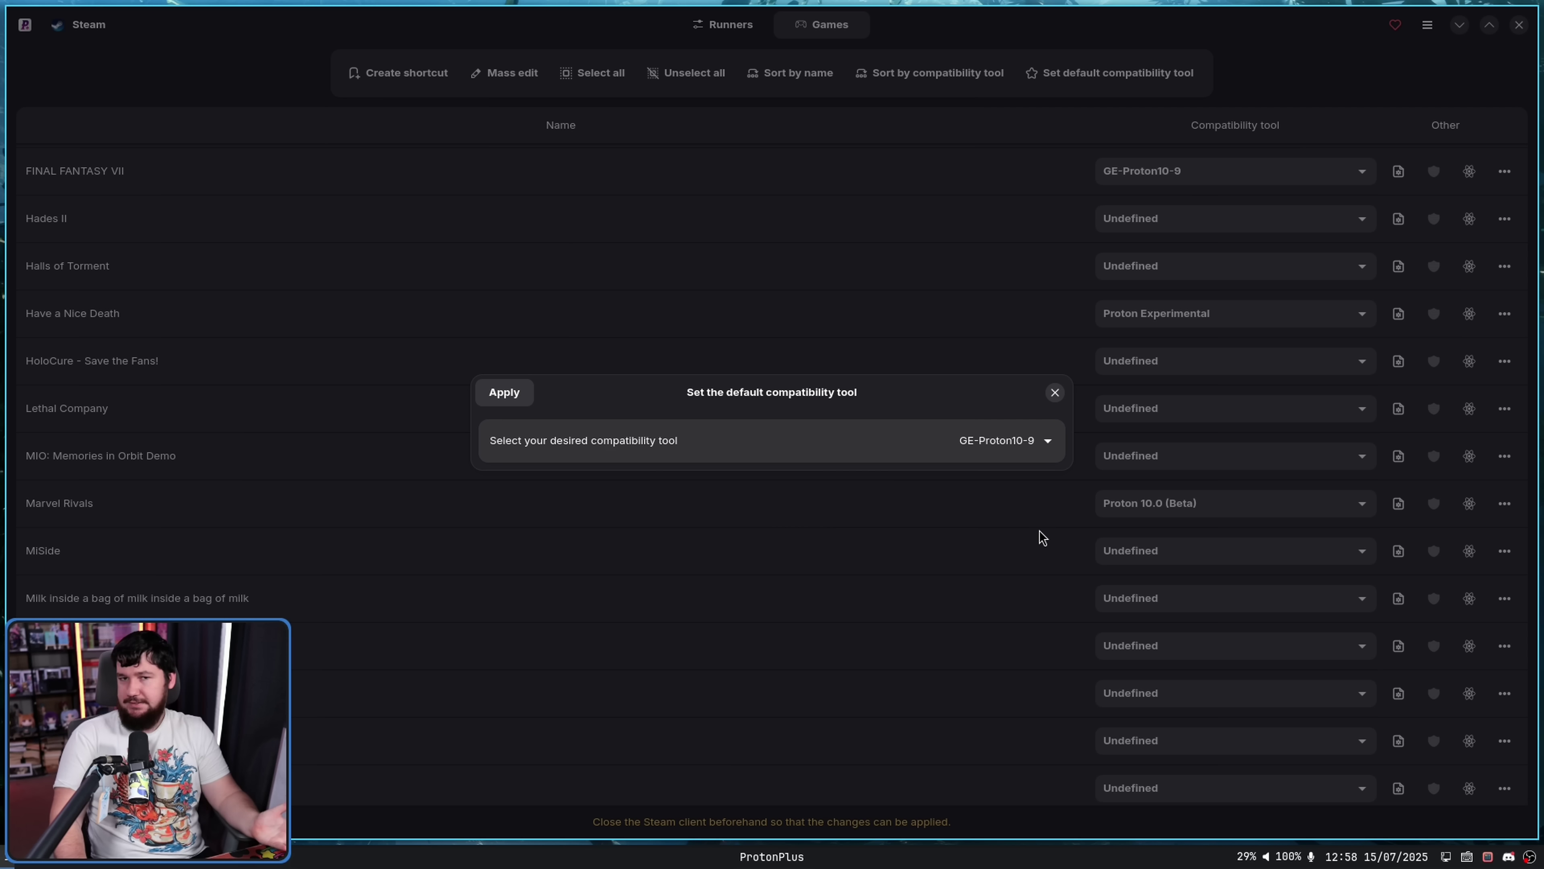
click(520, 395)
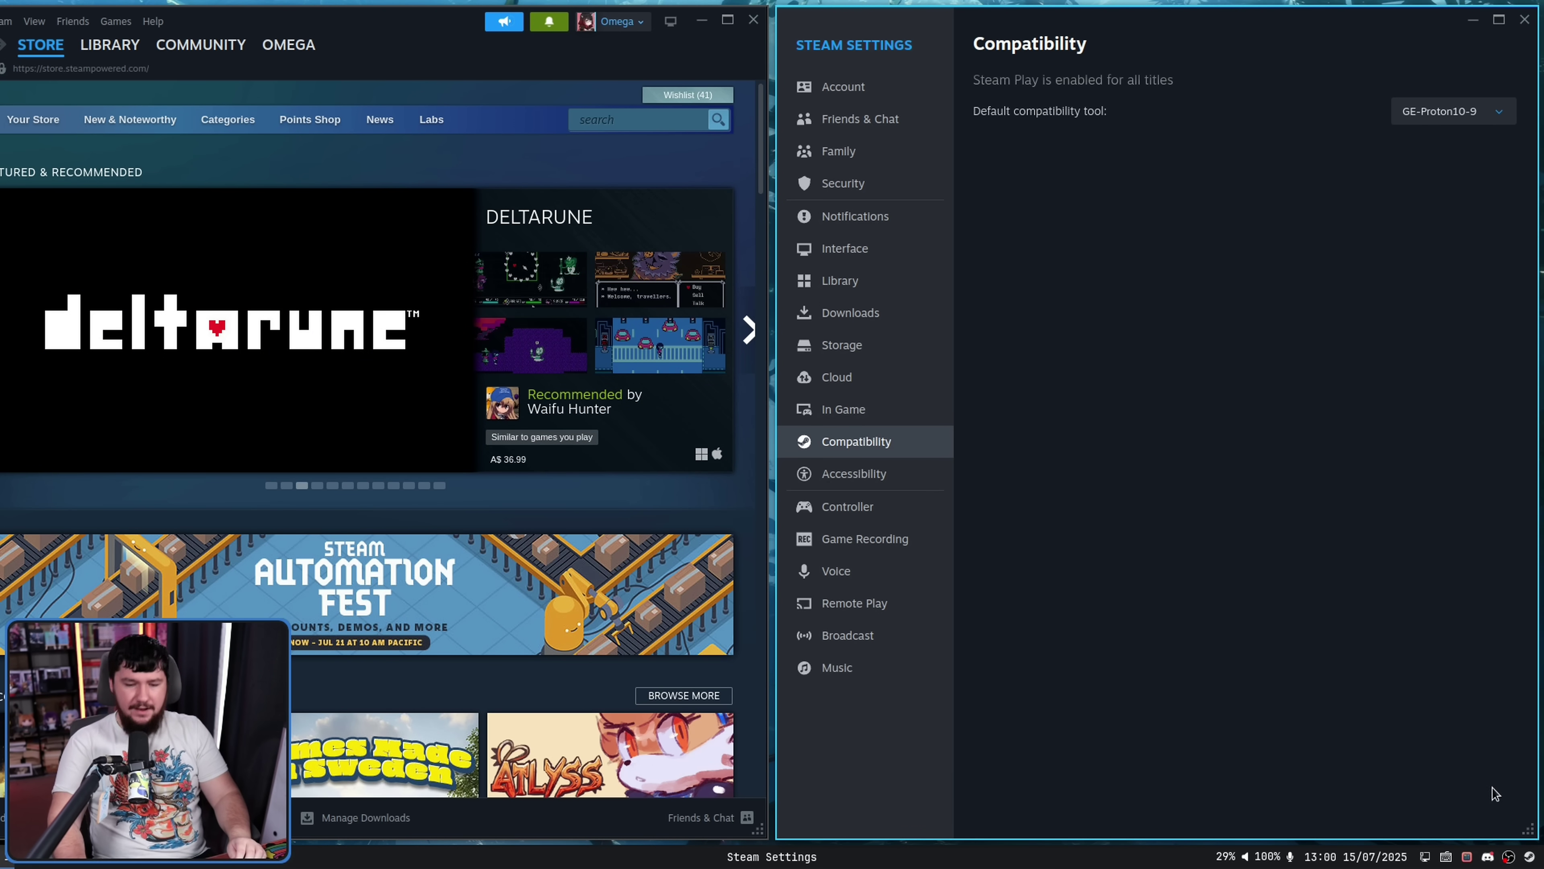
Exit Steam and switch to the browser to view the ProtonDB page for Marvel Rivals.
right_click(1530, 856)
click(1285, 825)
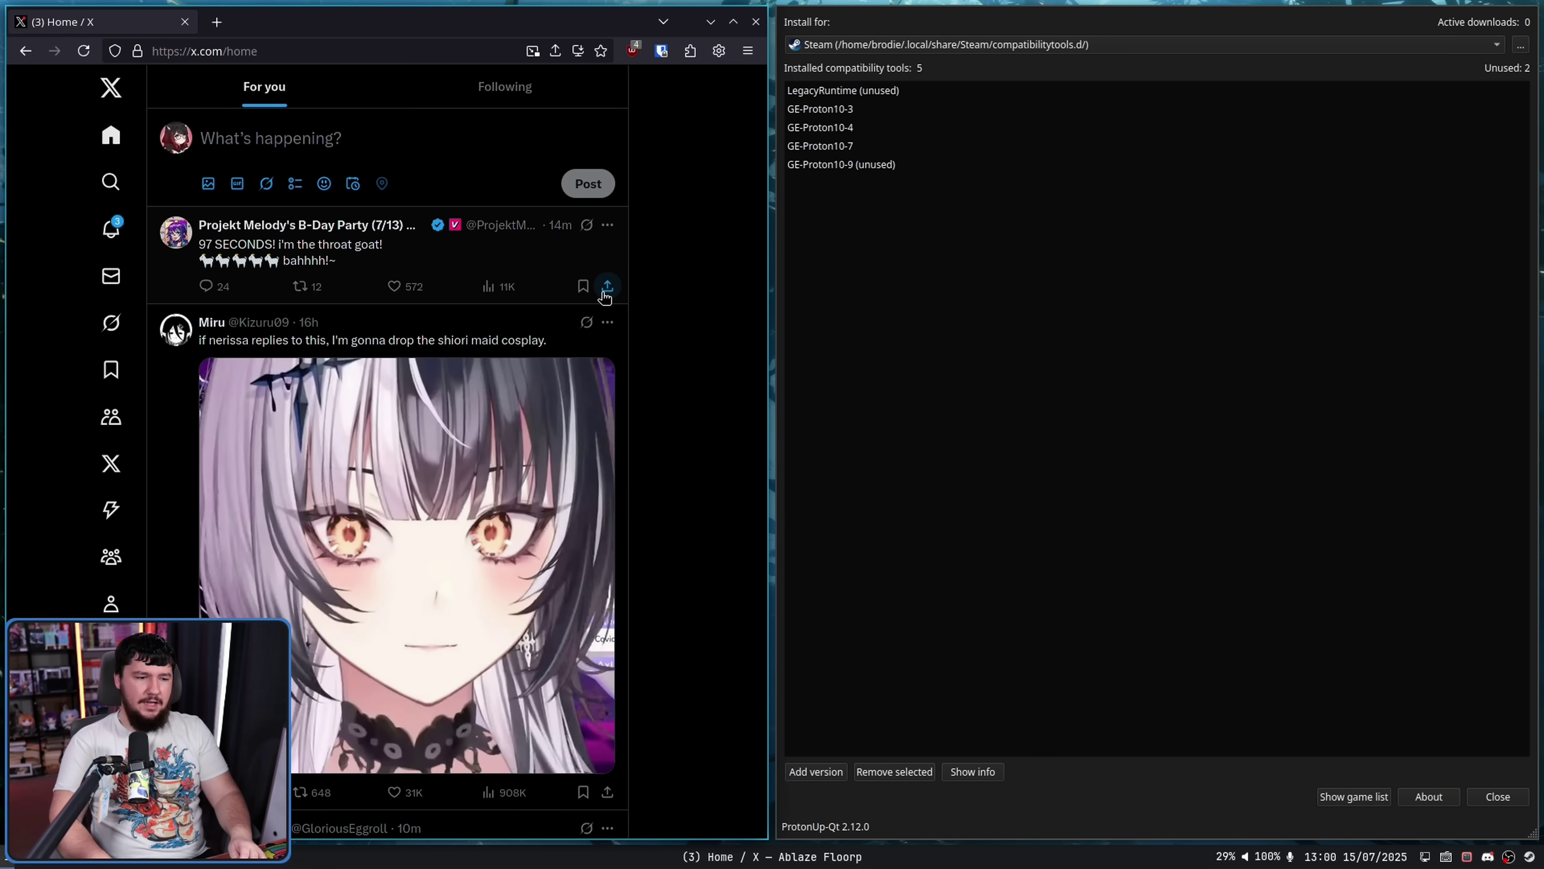
key(alt+Tab)
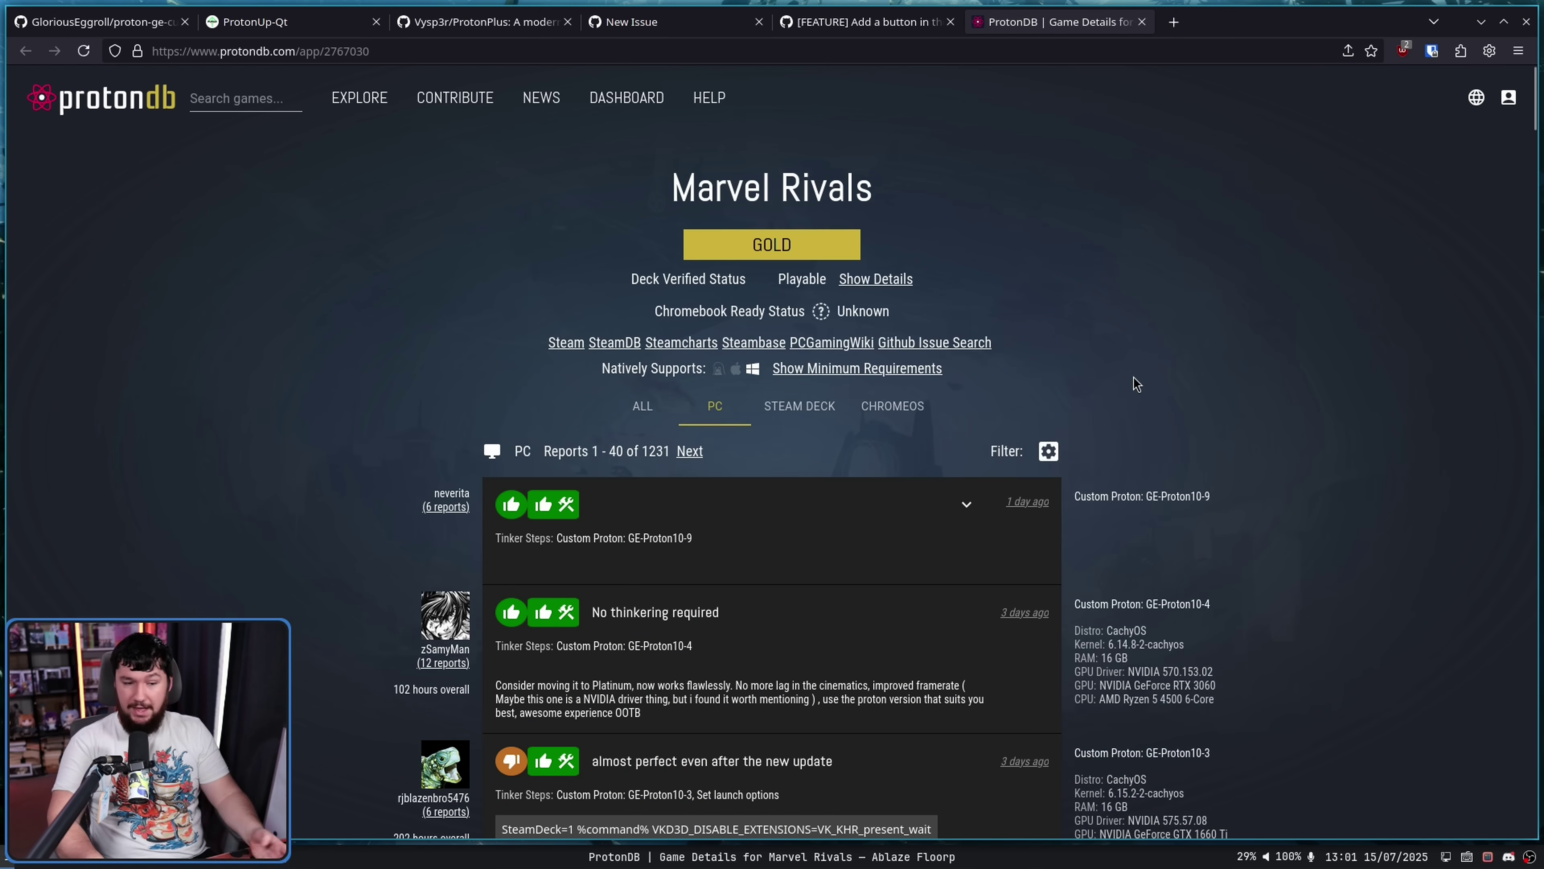
Switch to ProtonPlus and view the install and prefix directory options for Marvel Rivals.
key(alt+Tab)
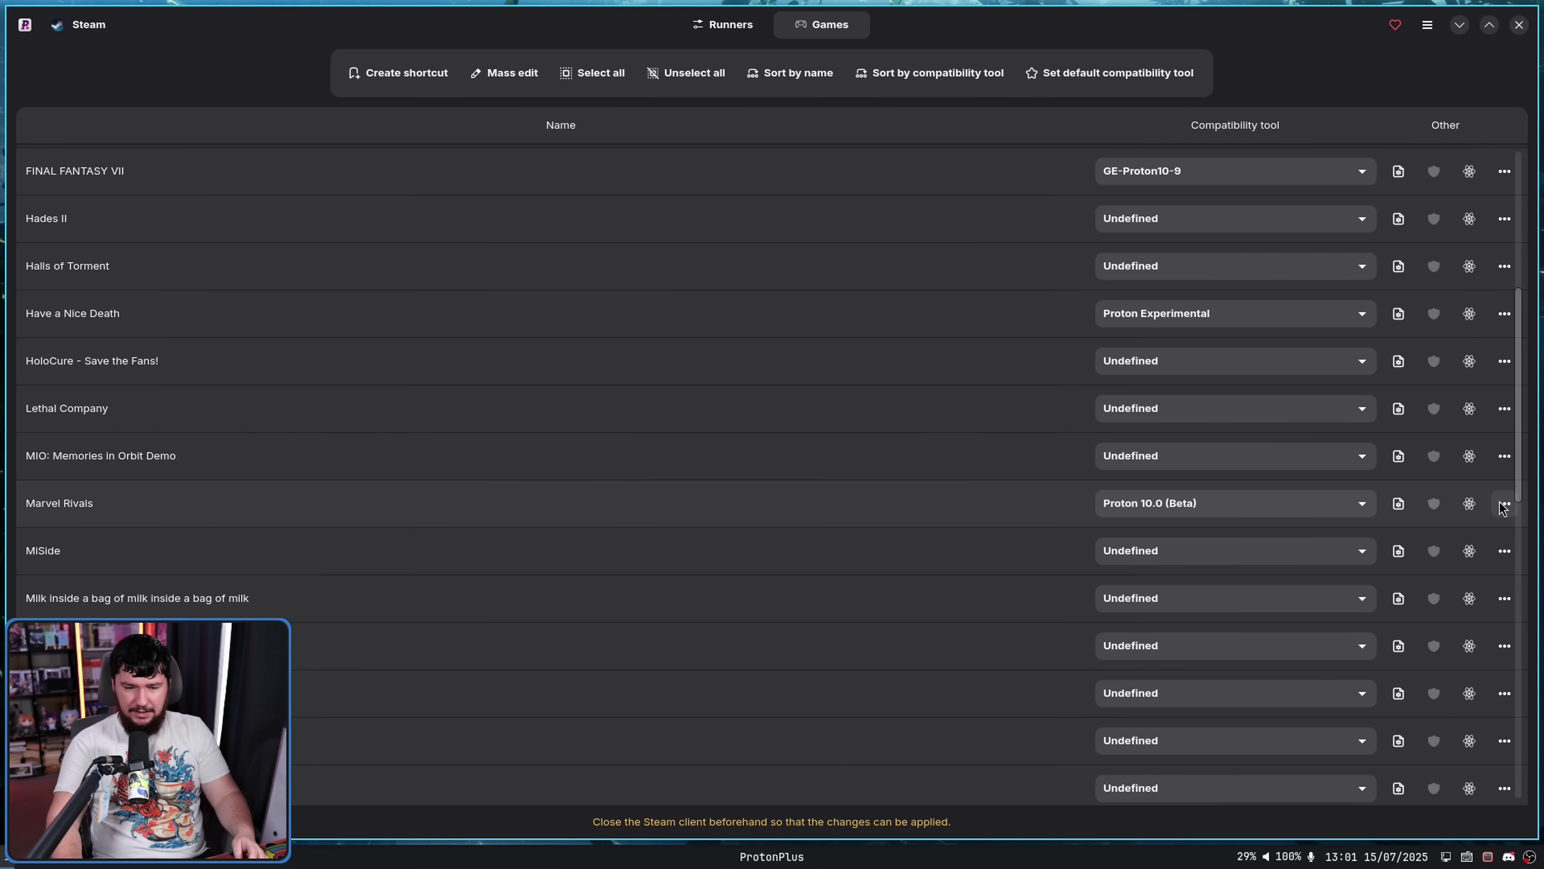
click(1503, 504)
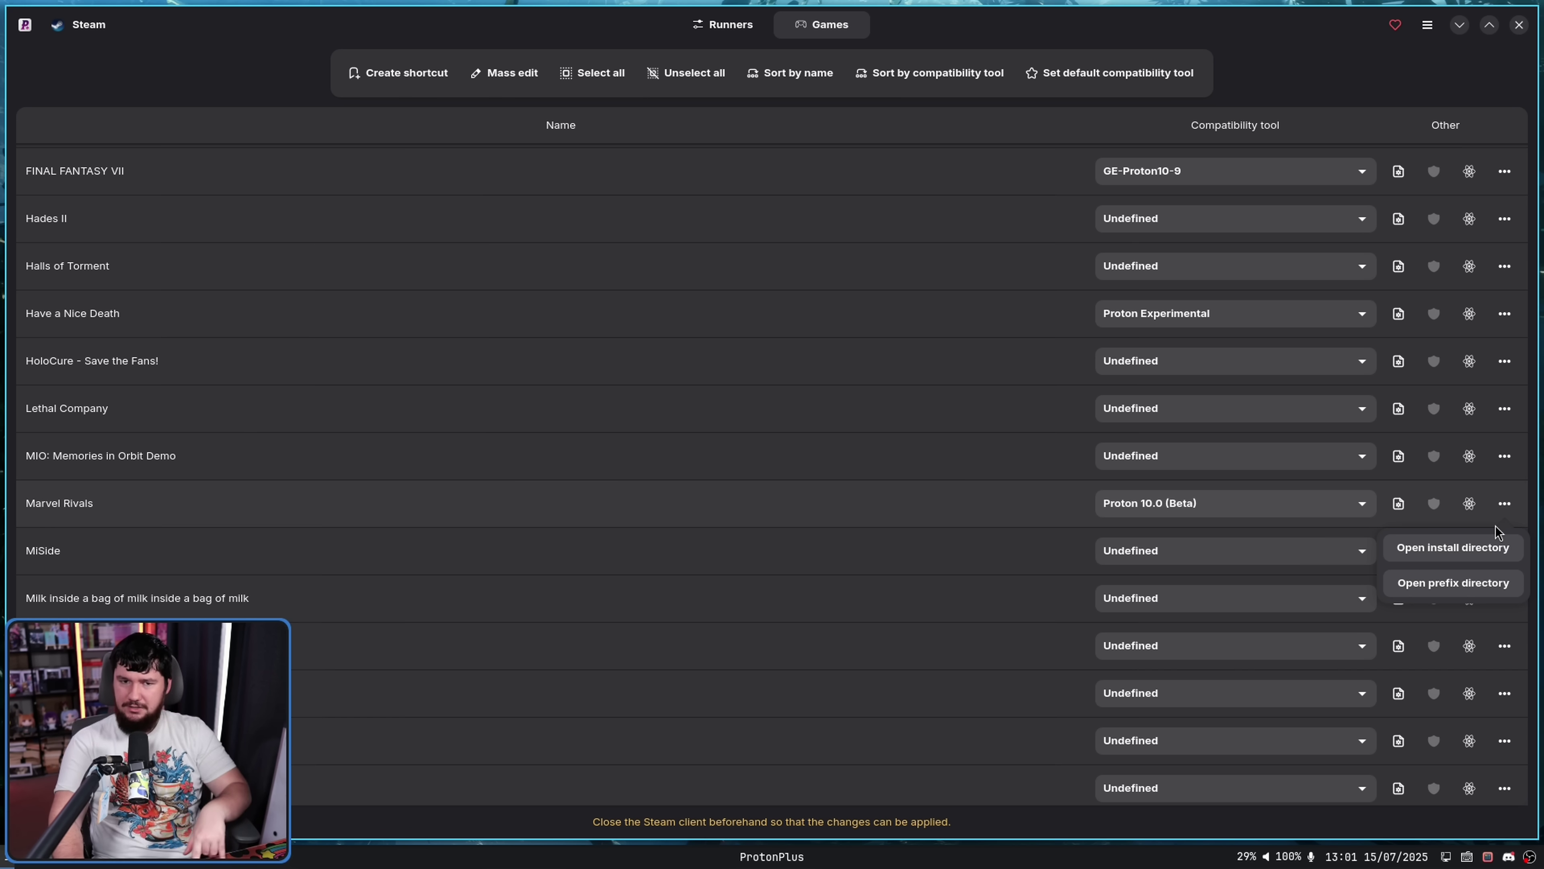
click(1504, 506)
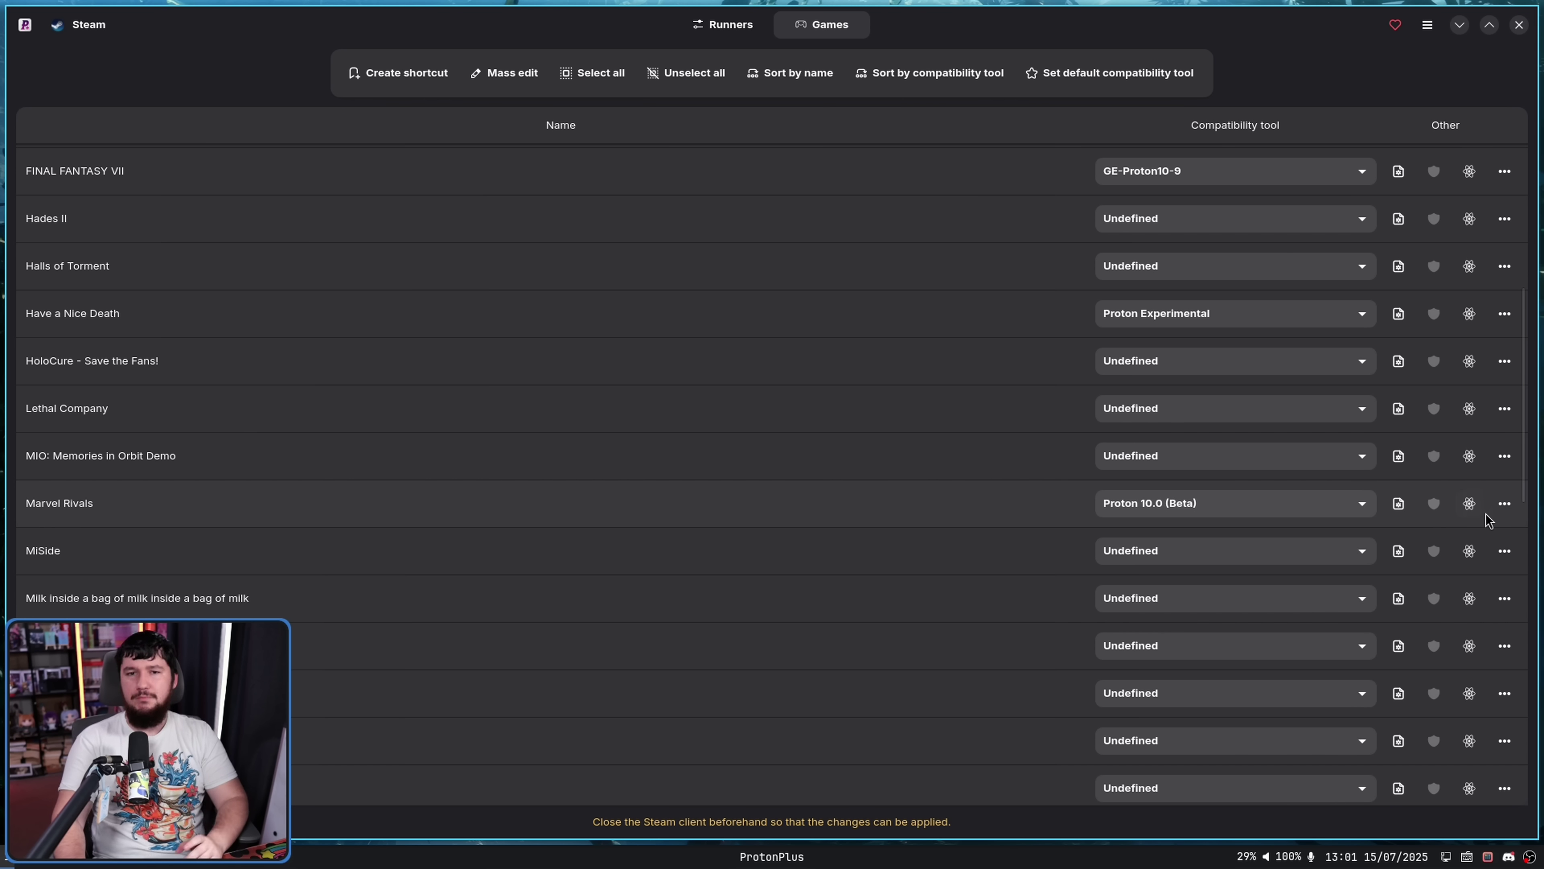
click(1508, 505)
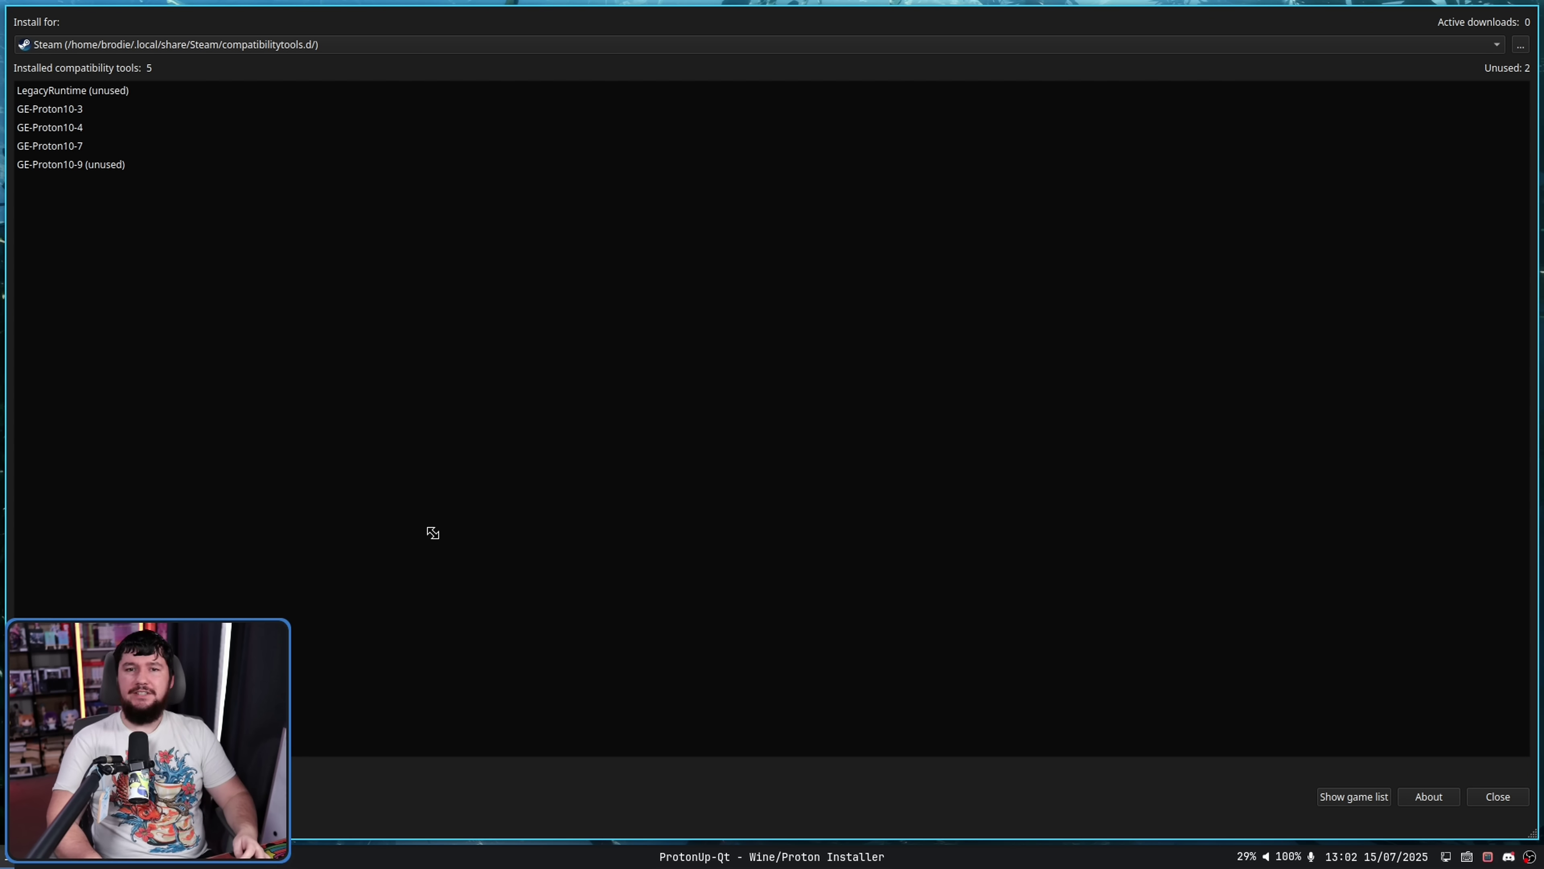
View the Steam game list in ProtonUp-Qt with a widened Anticheat column, compare it with the ProtonPlus games list, and close it.
click(1353, 797)
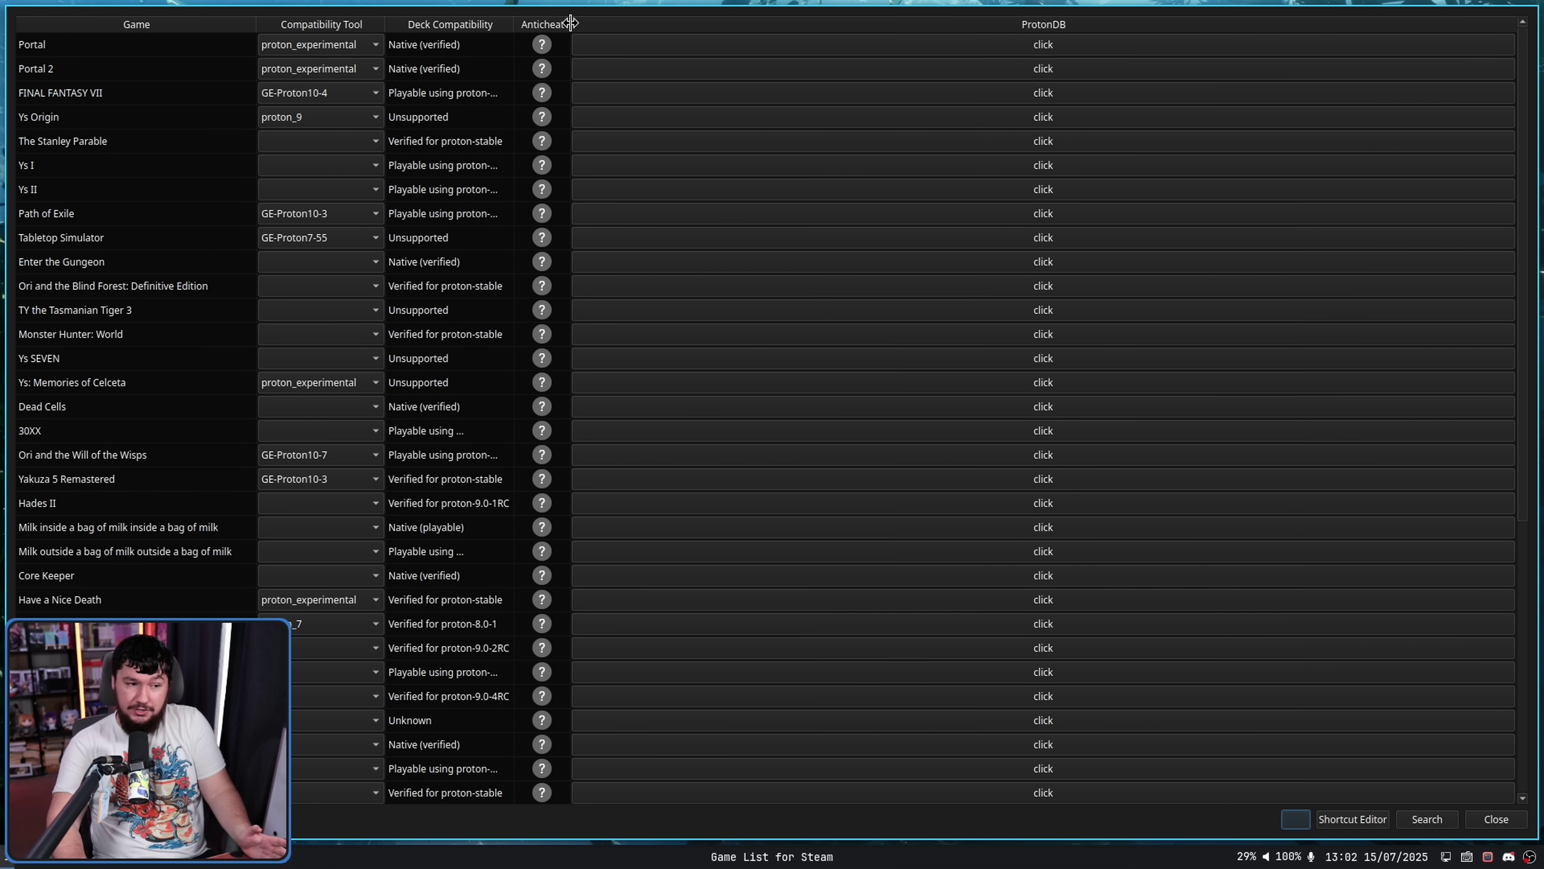
drag(571, 23, 821, 41)
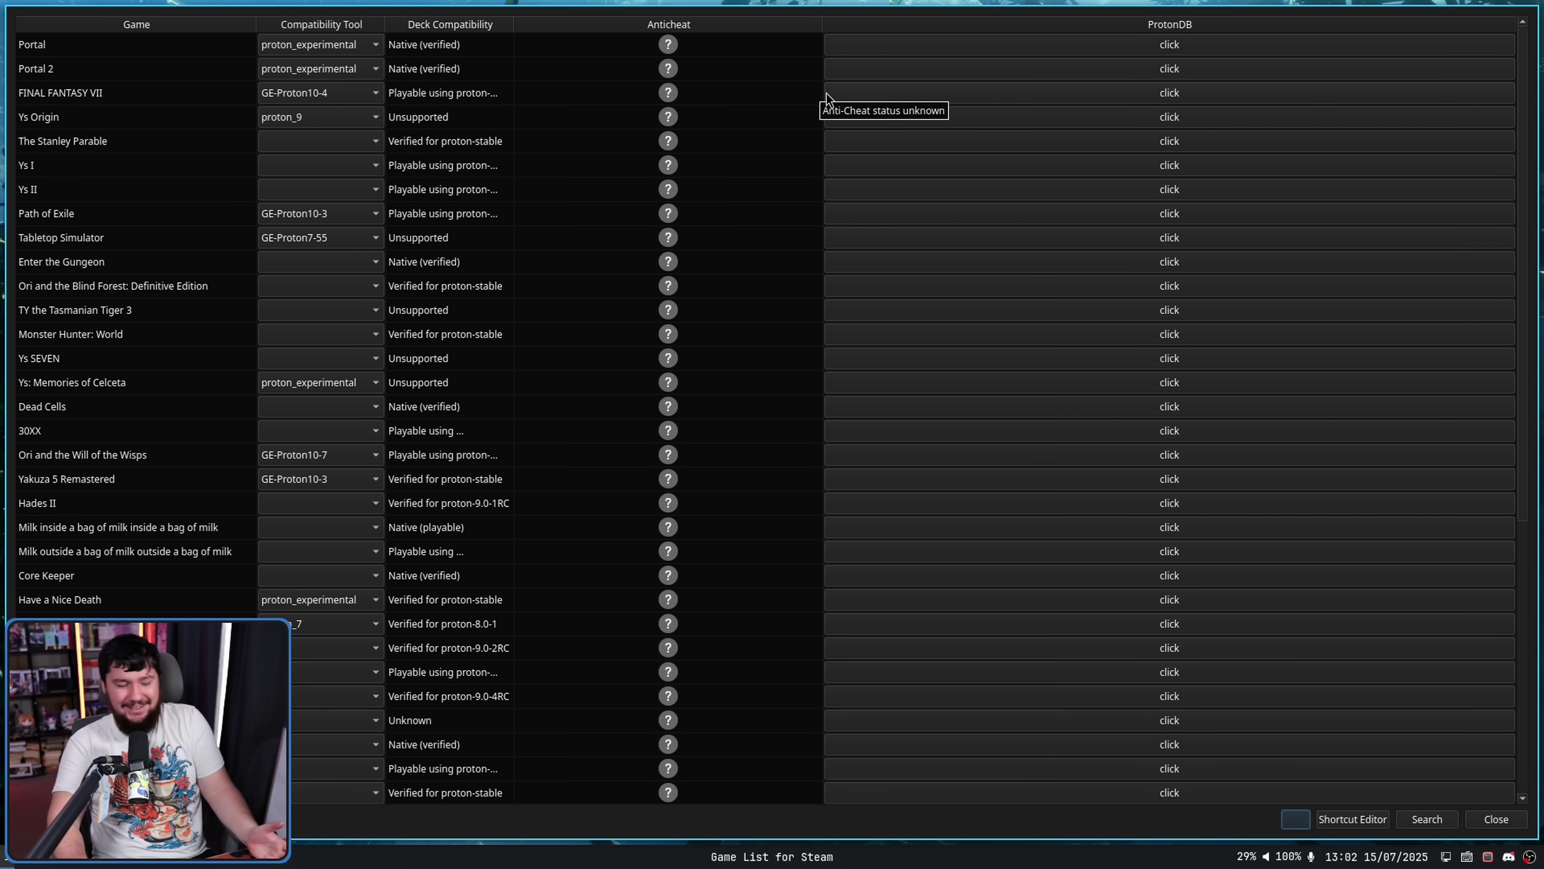
key(alt+Tab)
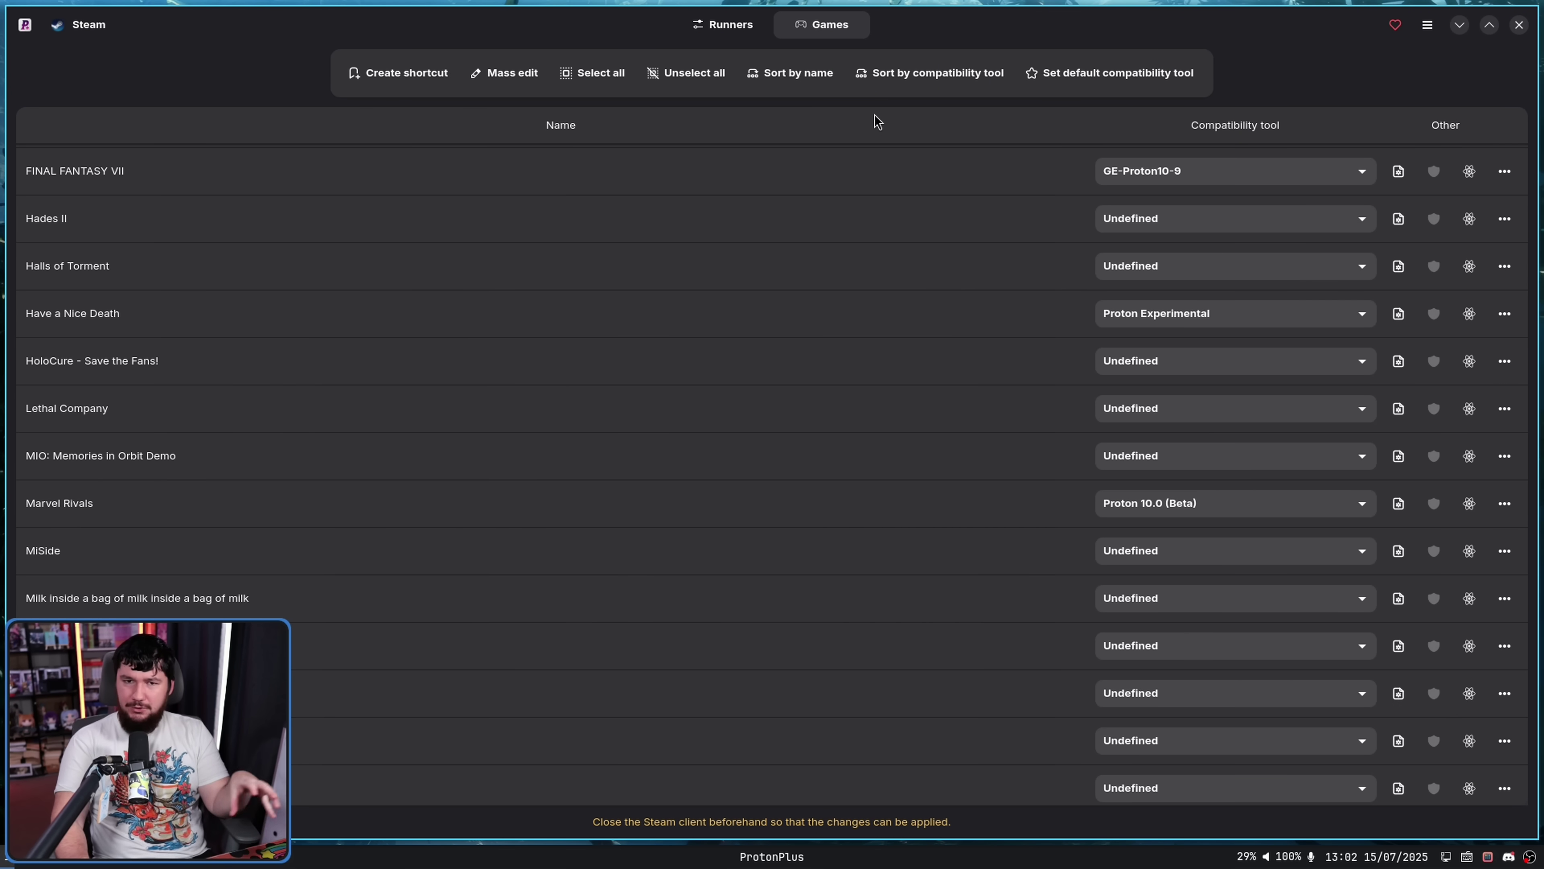
key(alt+Tab)
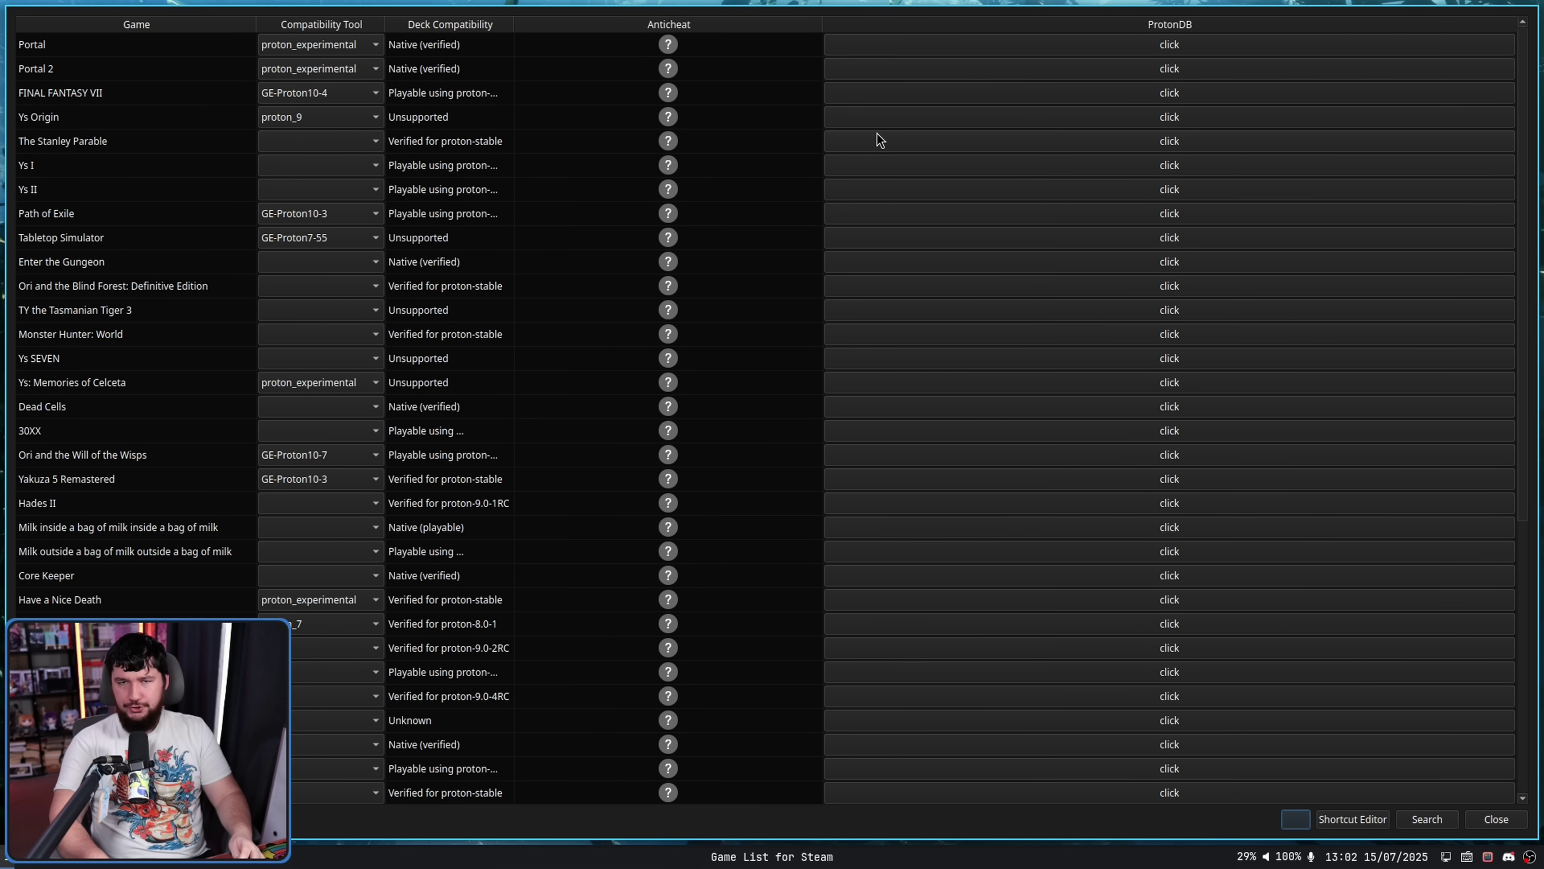
key(Escape)
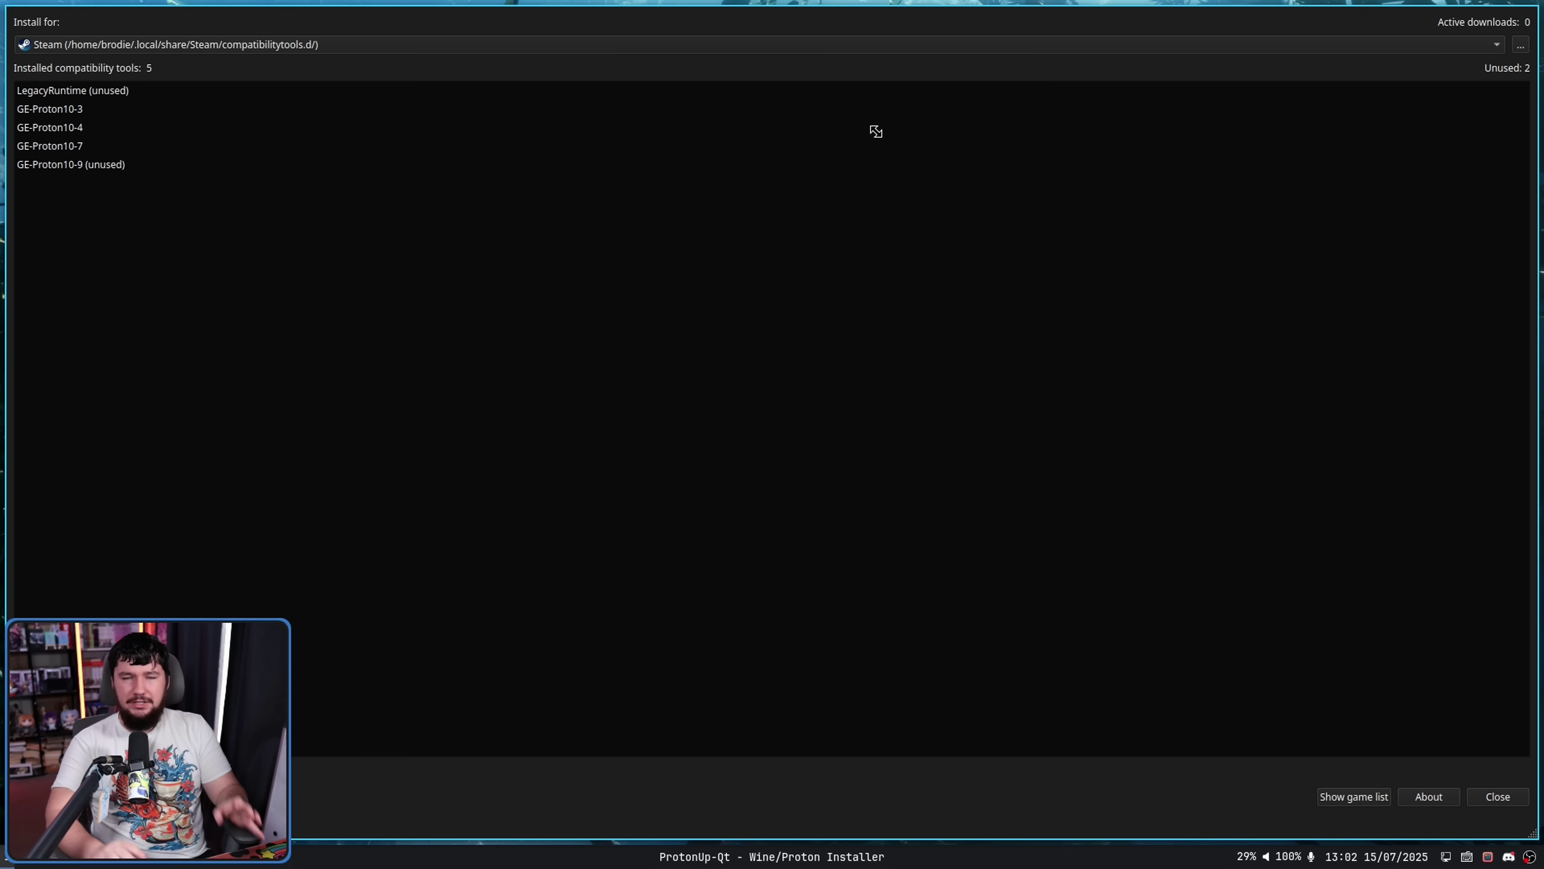
Switch to ProtonPlus and view the Runners page for Steam.
key(alt+Tab)
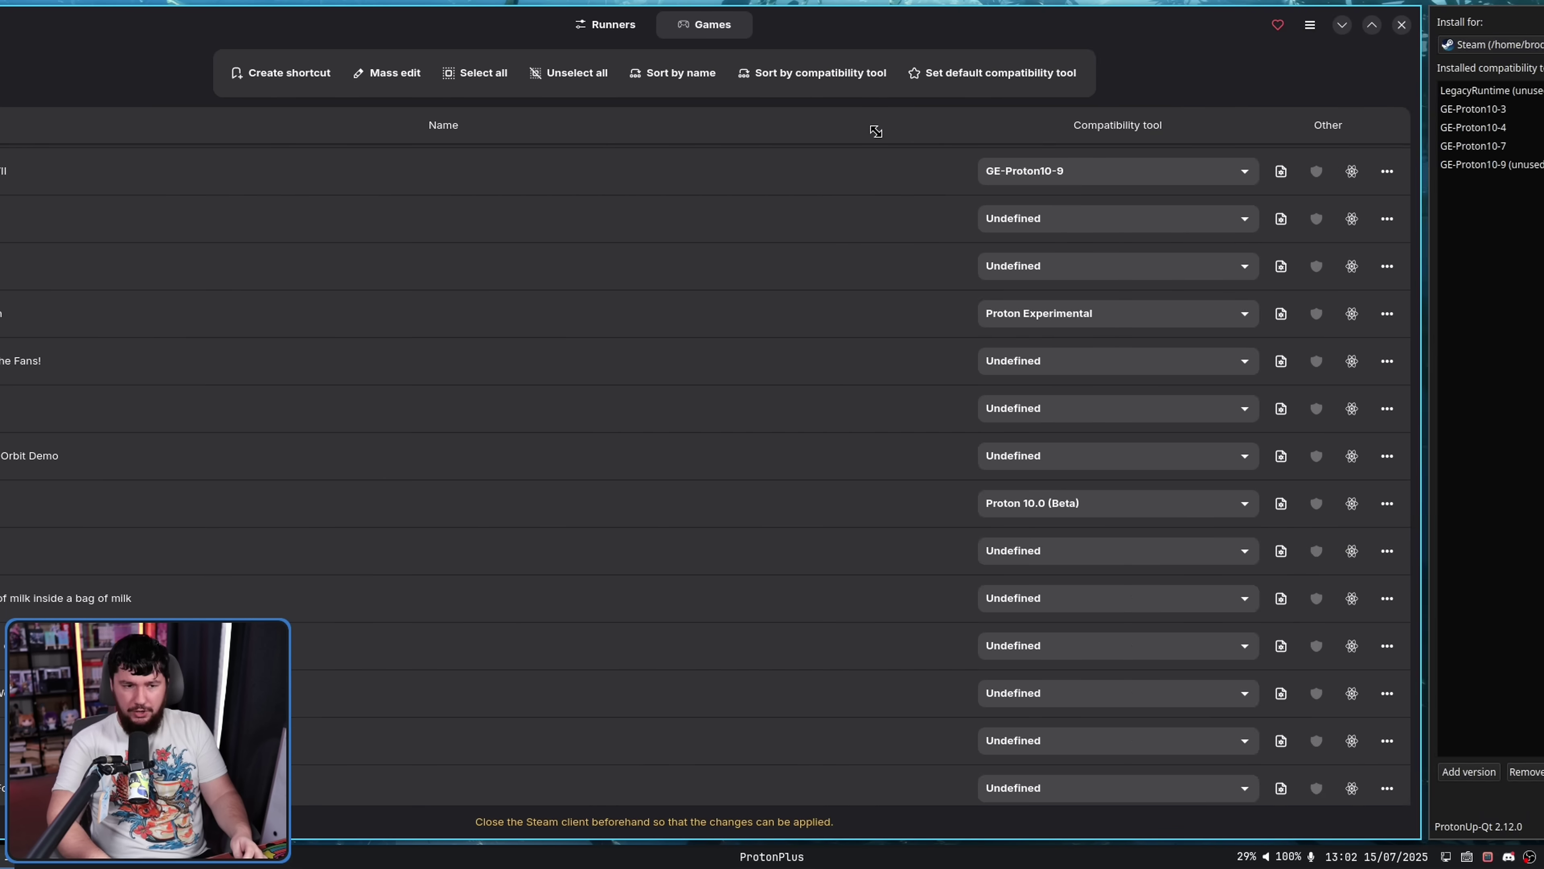
click(713, 27)
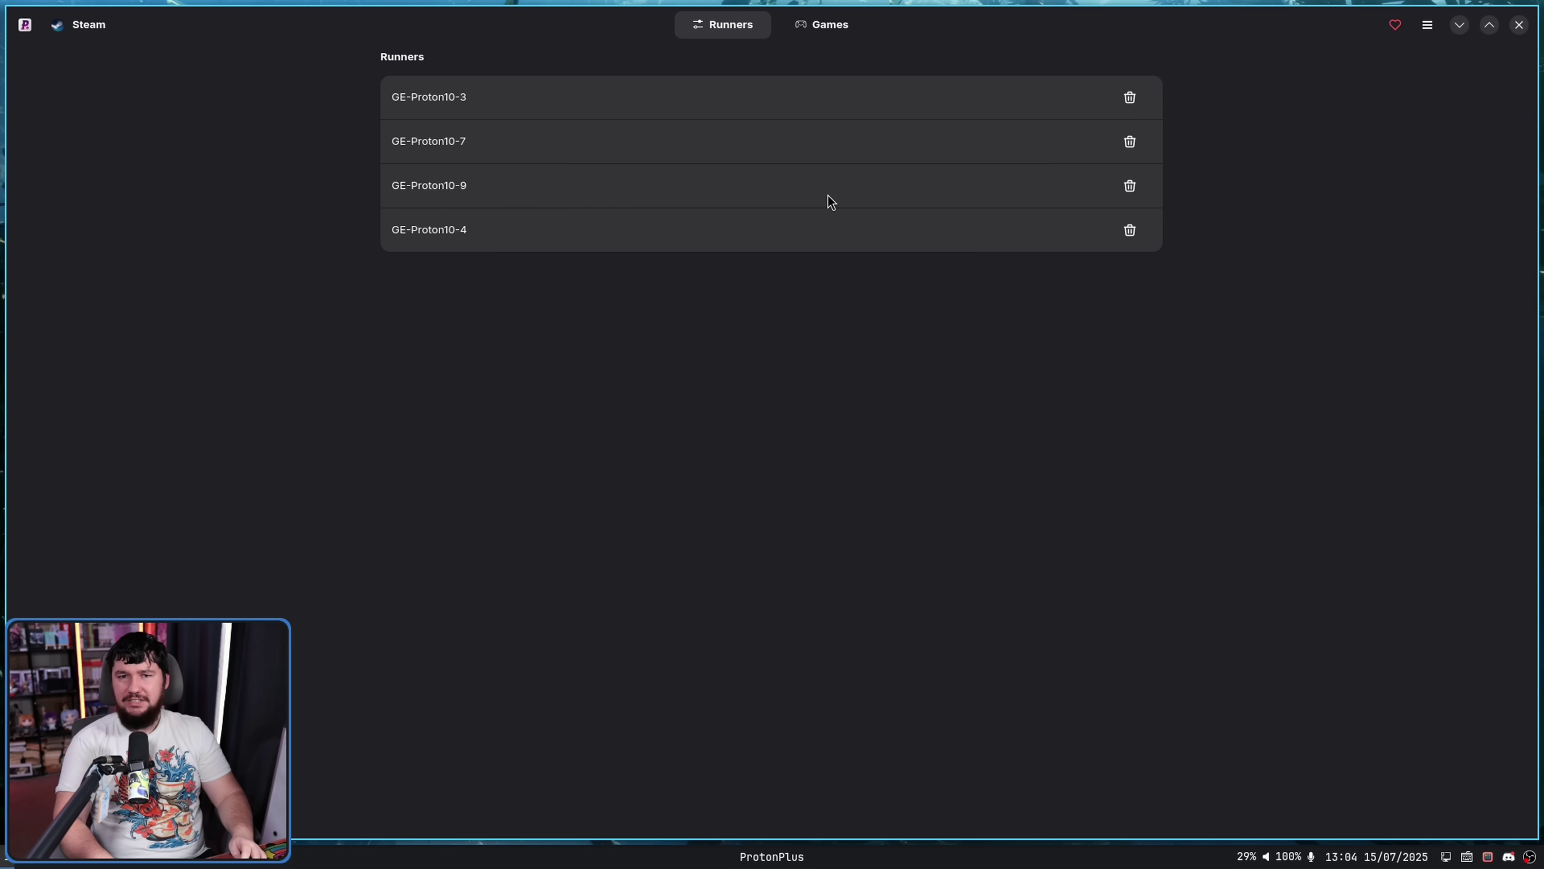
Switch to the browser and view the ProtonPlus feature requests for periodic update checks and controller support, comparing with the ProtonPlus window.
key(alt+Tab)
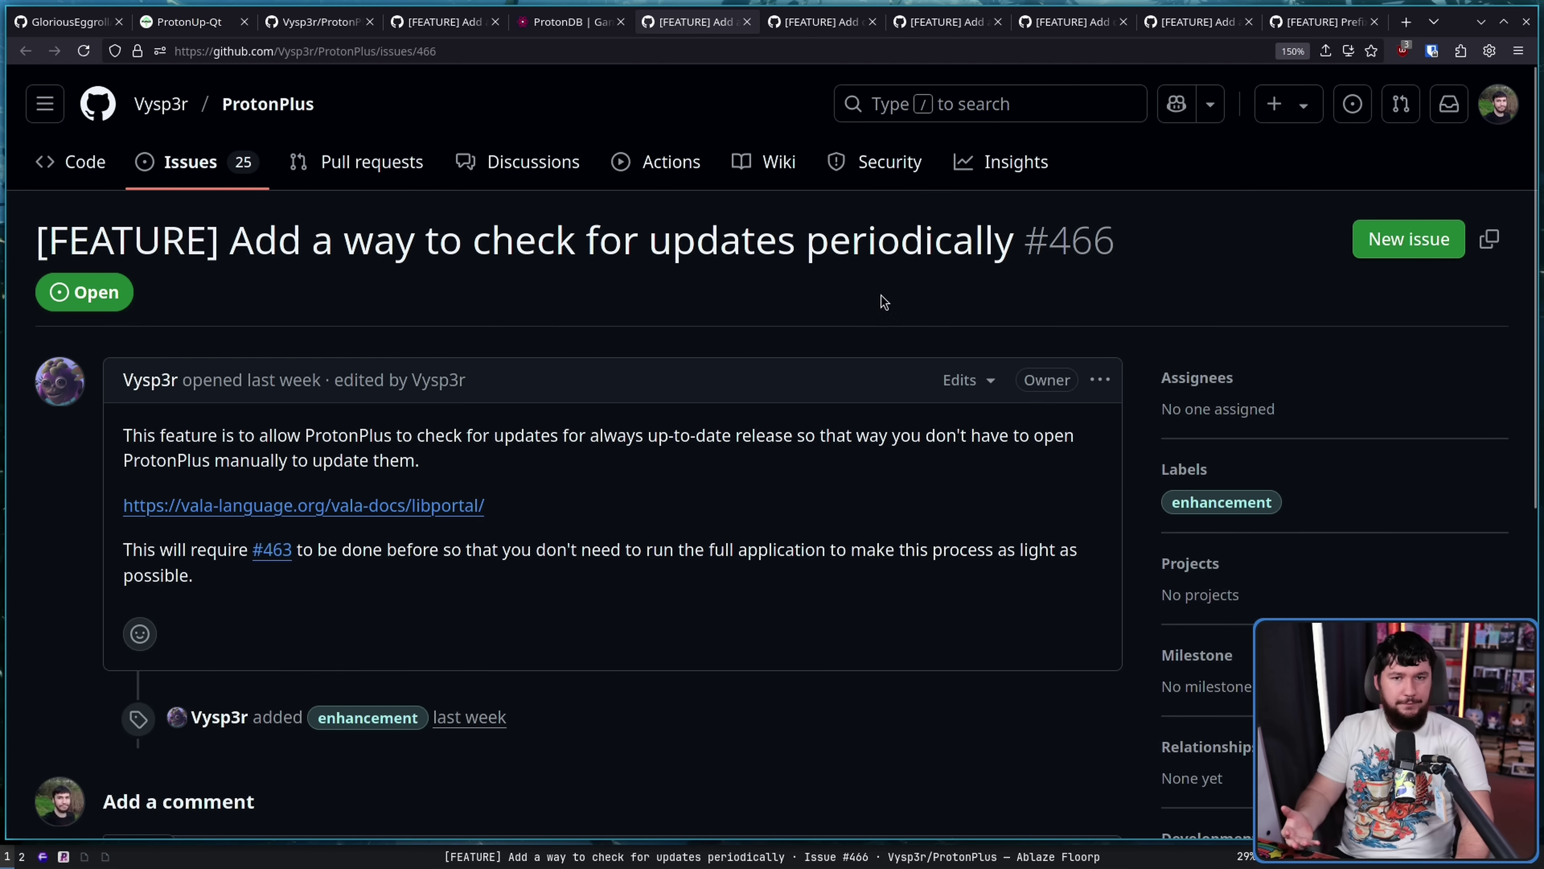
click(822, 23)
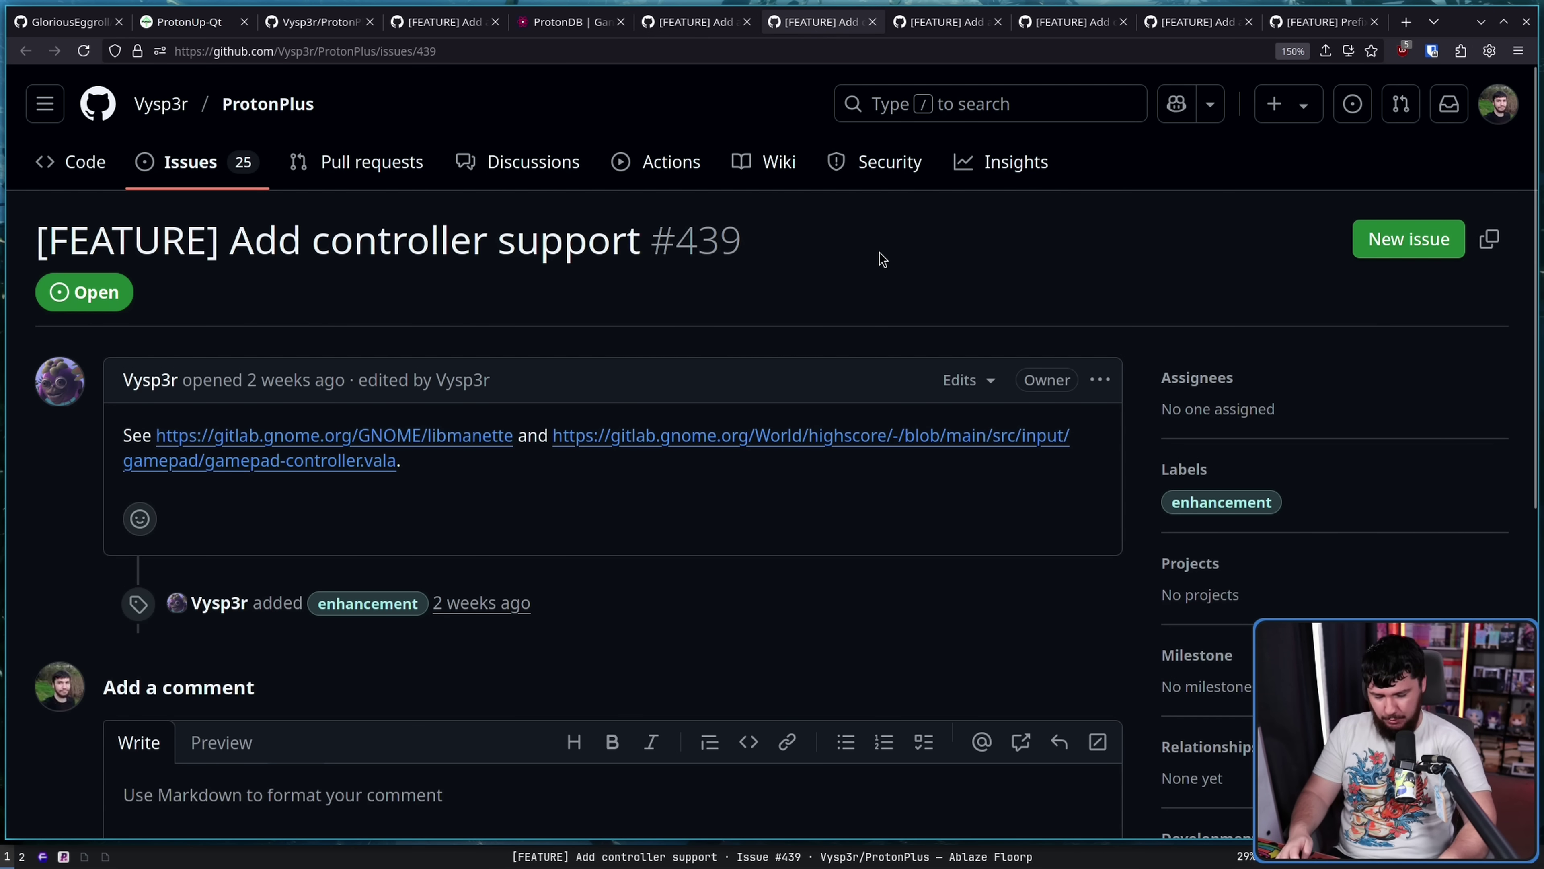
key(super+Right)
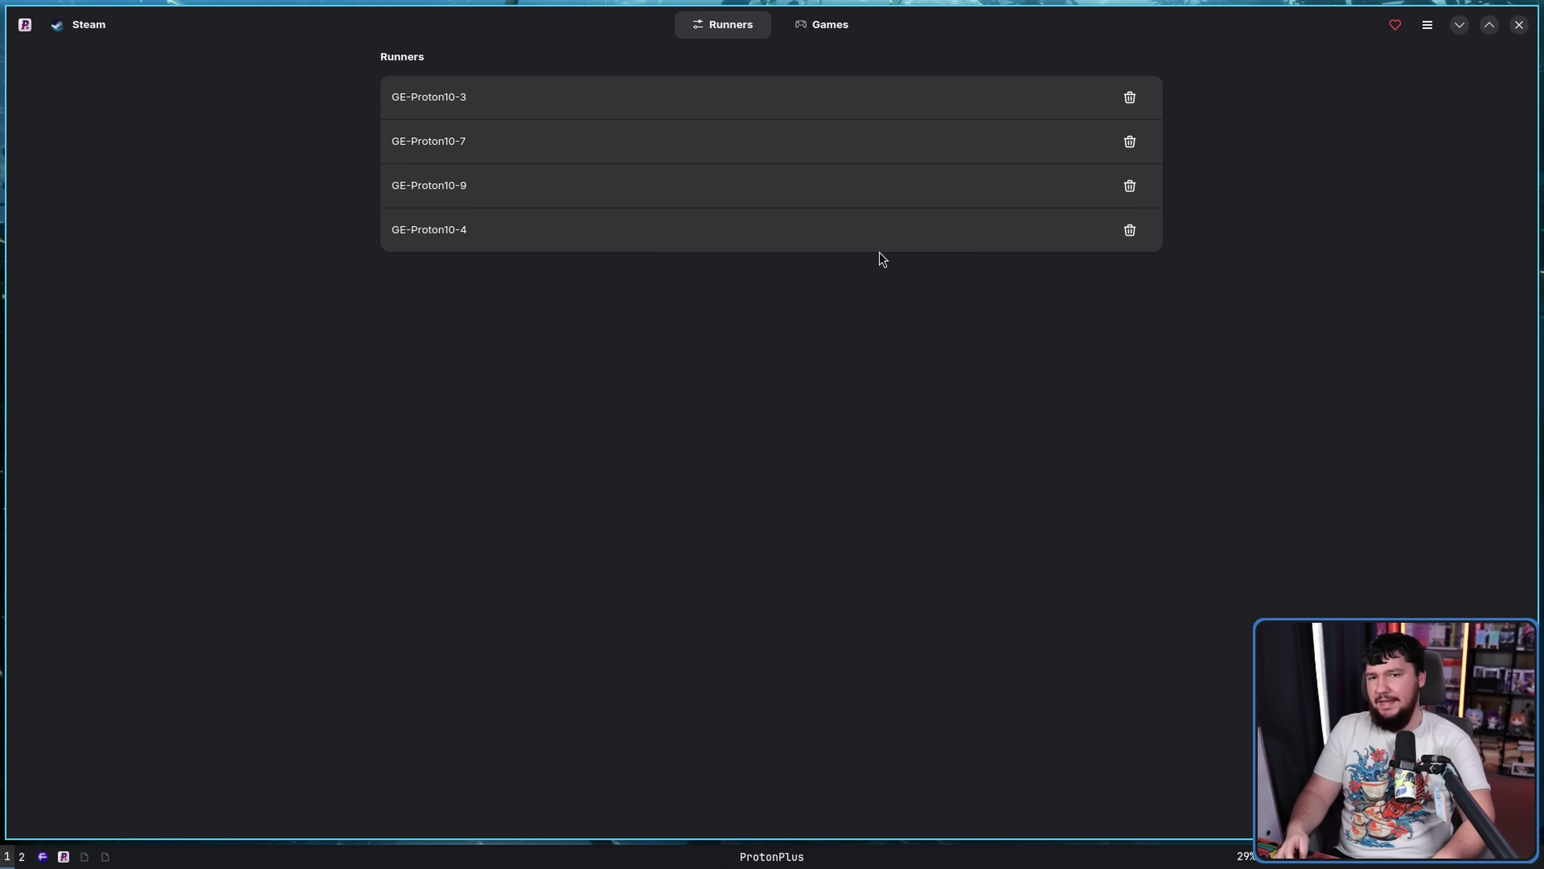
key(super+Left)
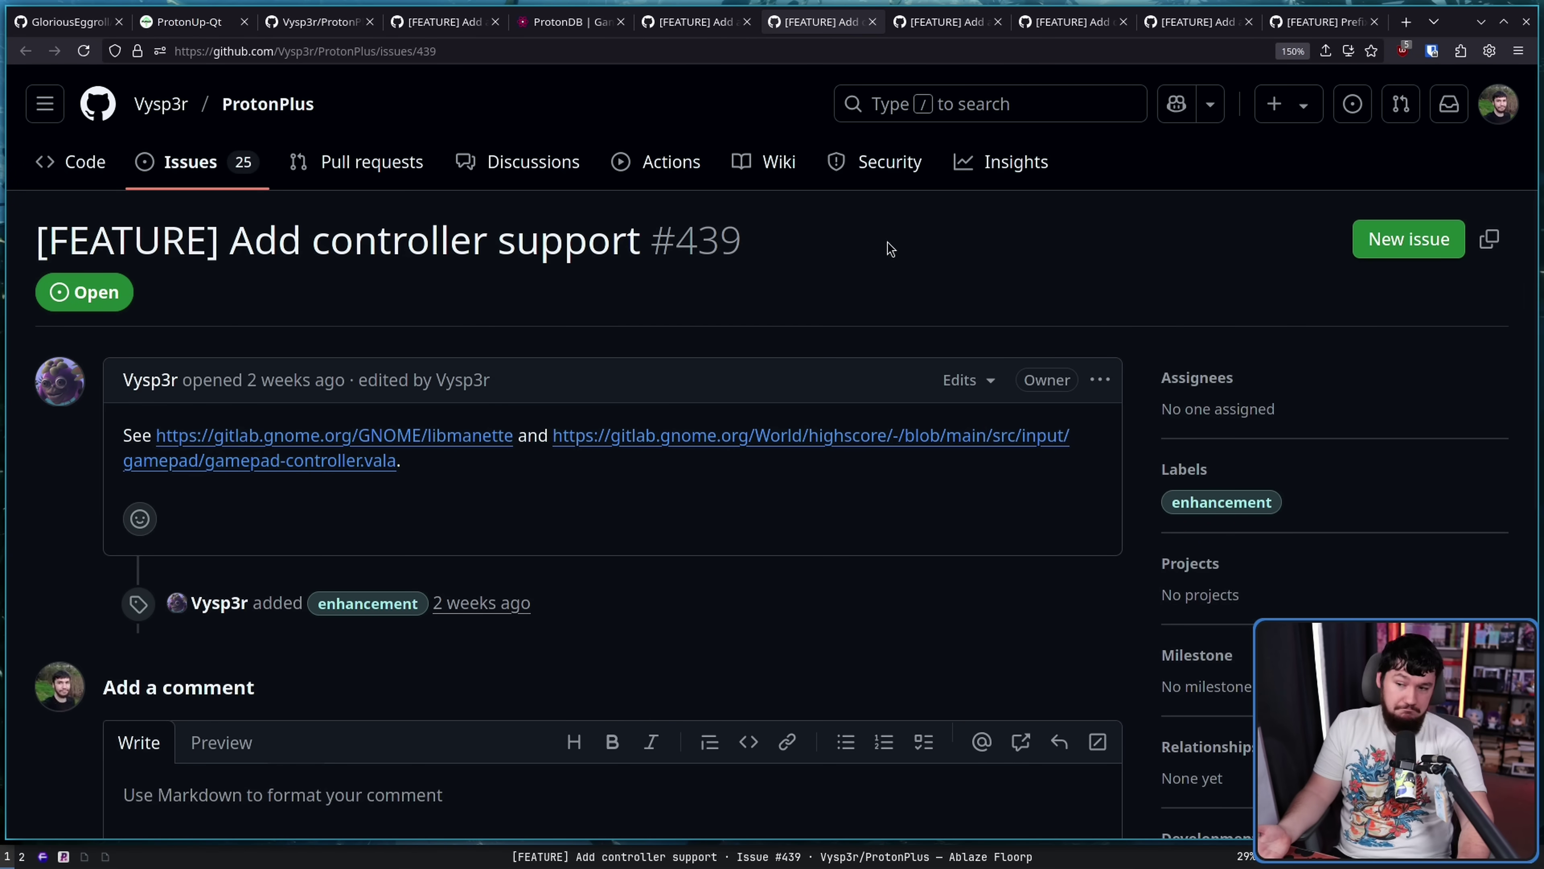
Read the open ProtonPlus feature requests for a Steam Deck theme, command line support, a simple mod manager and prefix management.
click(936, 26)
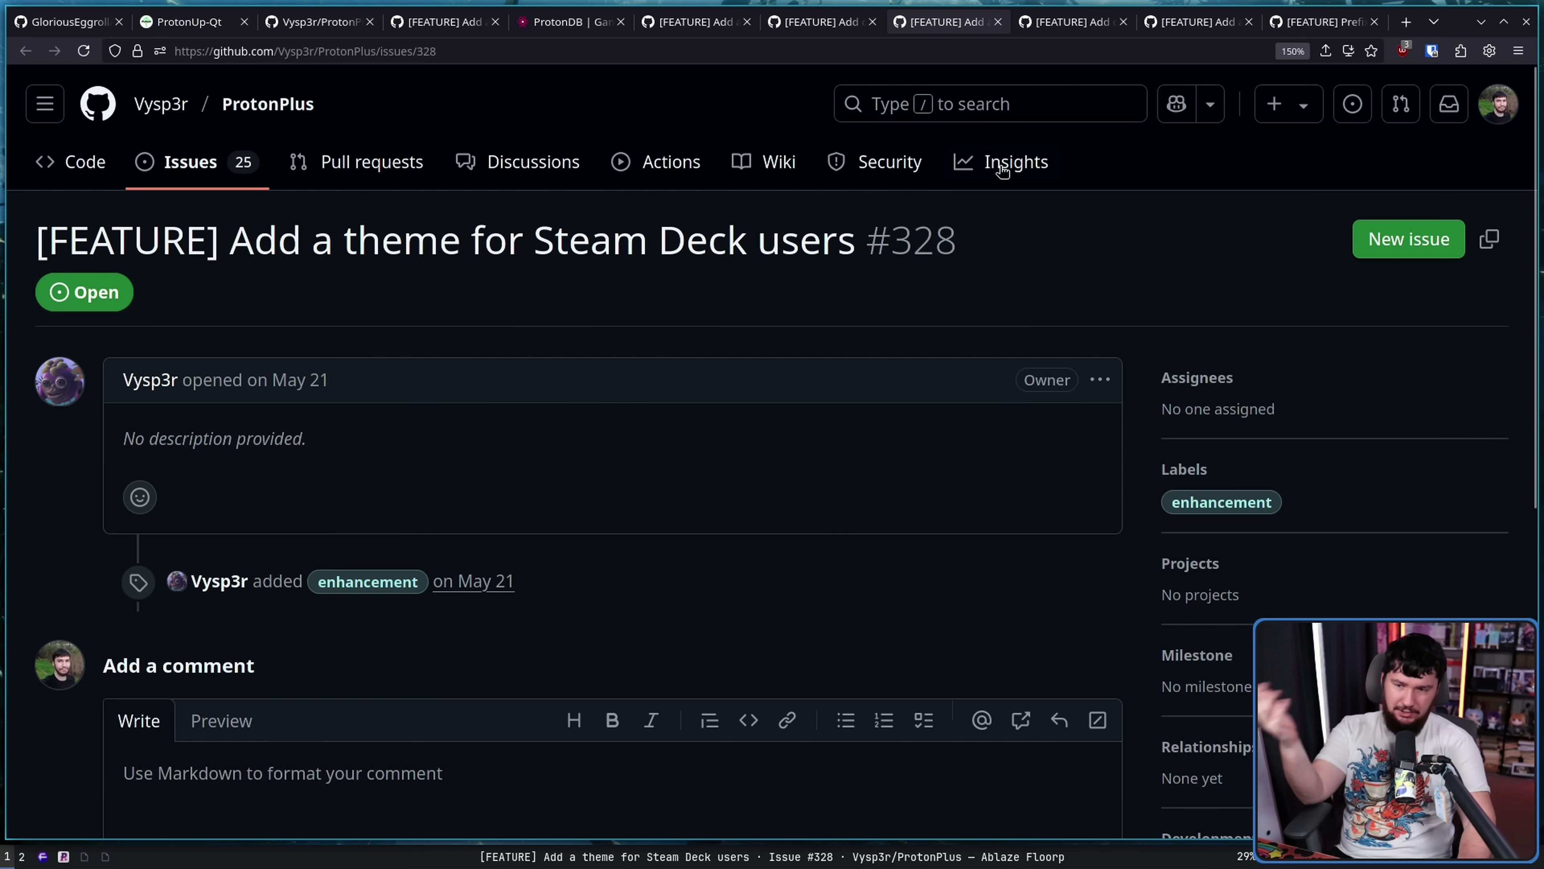
click(1064, 32)
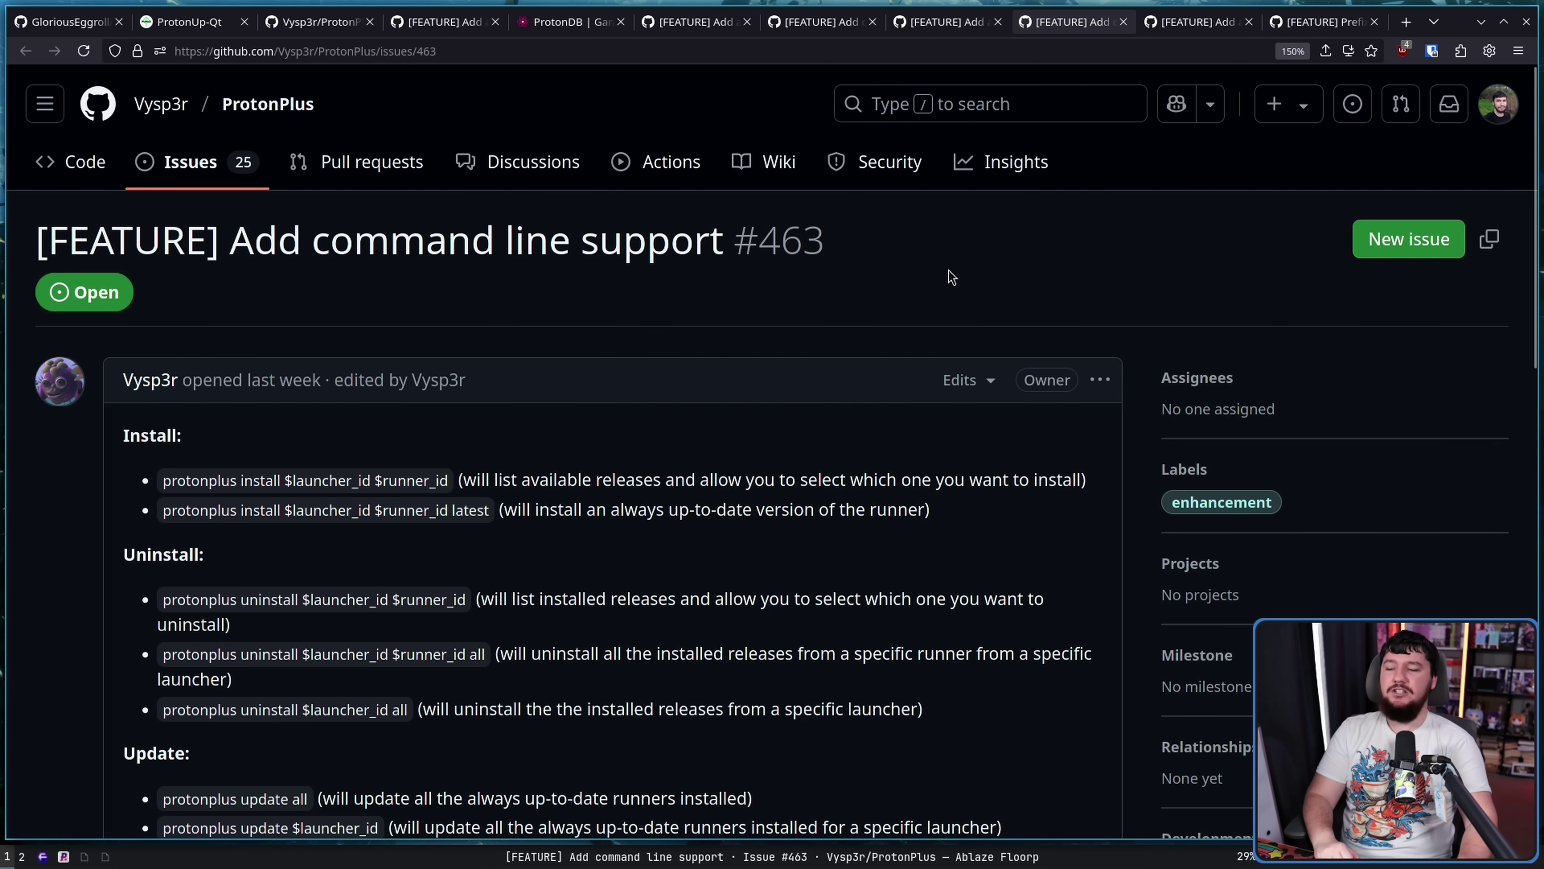
scroll(891, 280, down, 3)
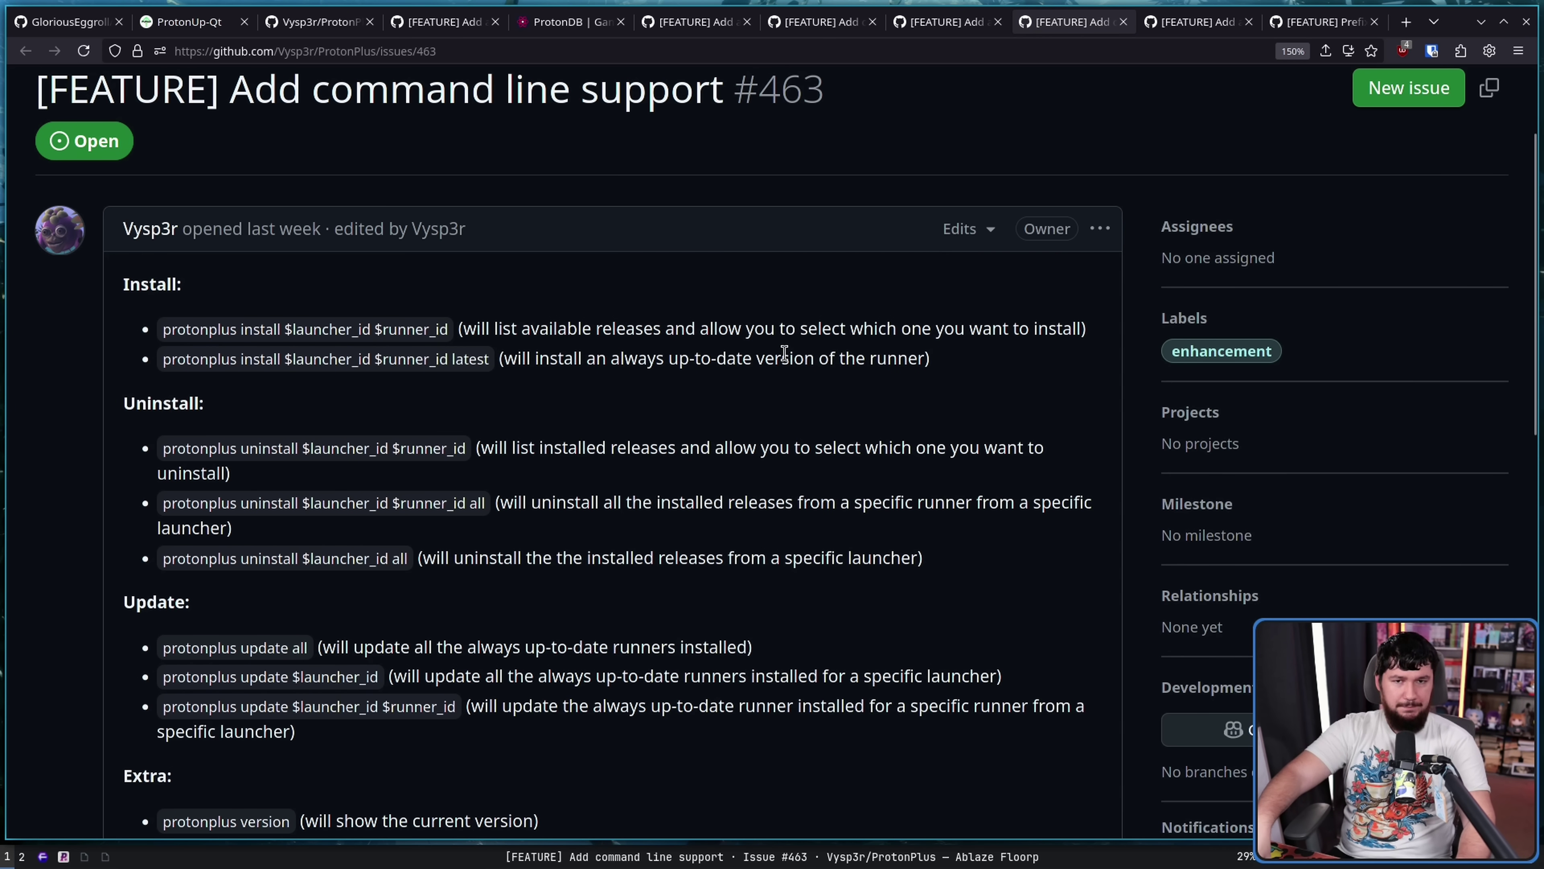
click(1180, 24)
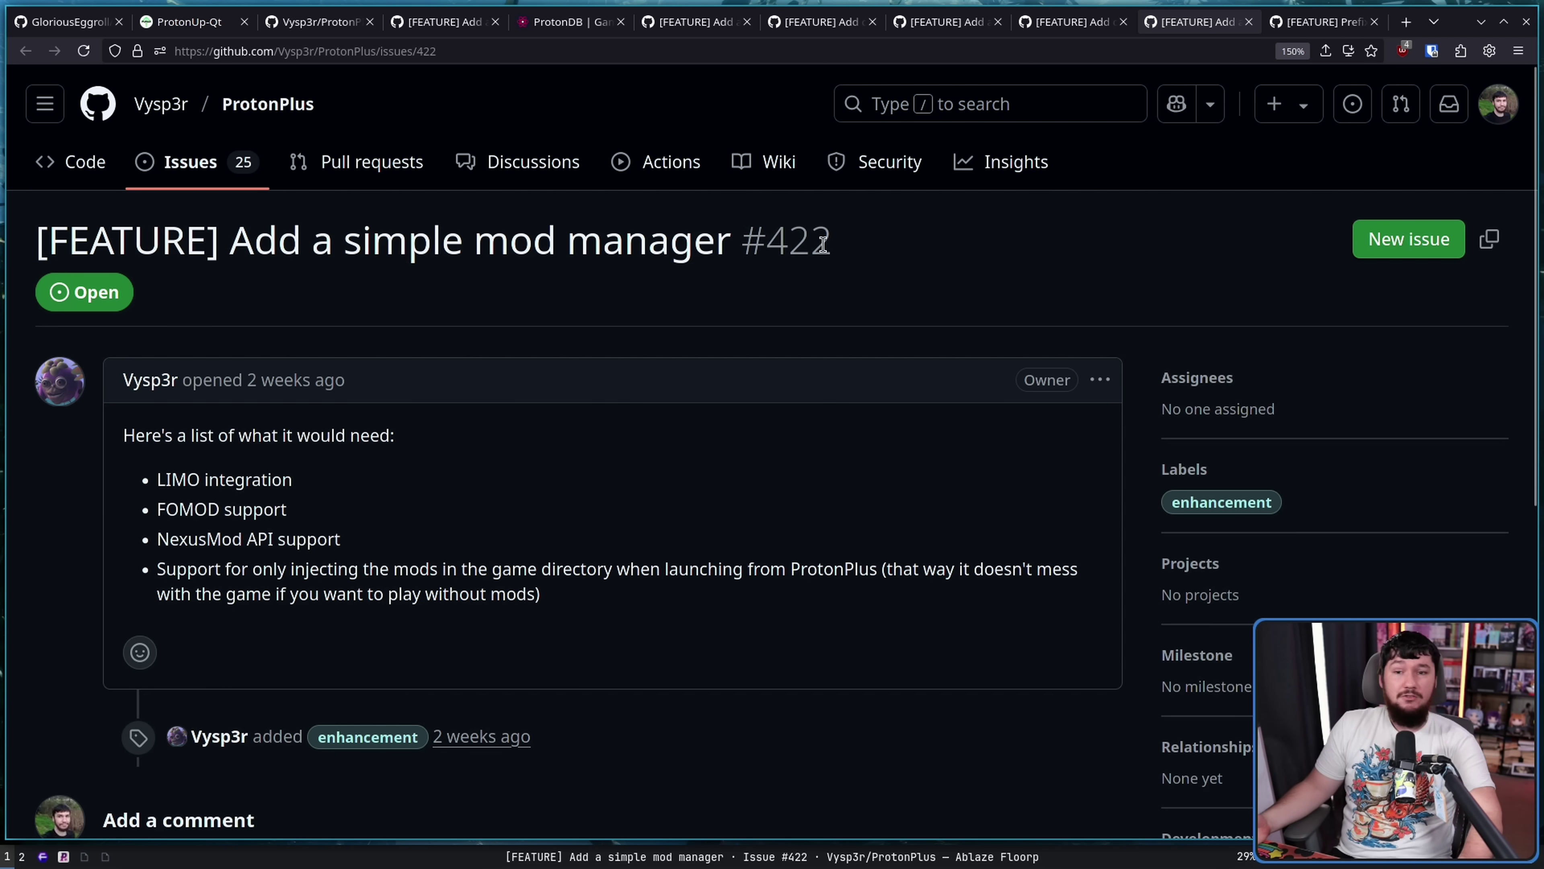
click(1320, 22)
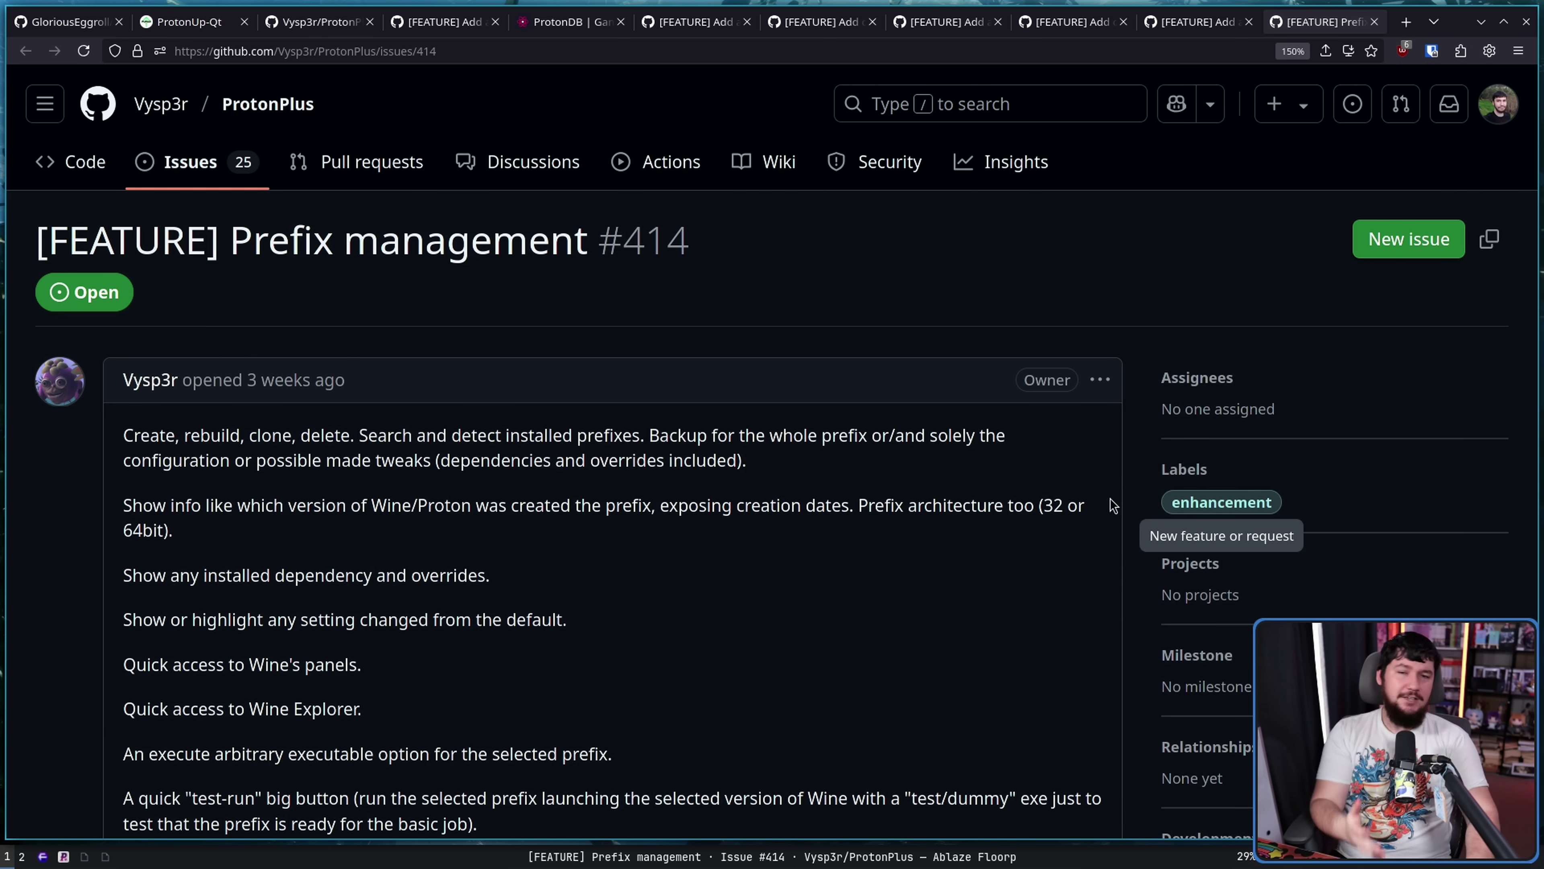
Switch to ProtonPlus and show the full list of available Steam runners instead of only the installed ones.
key(super+2)
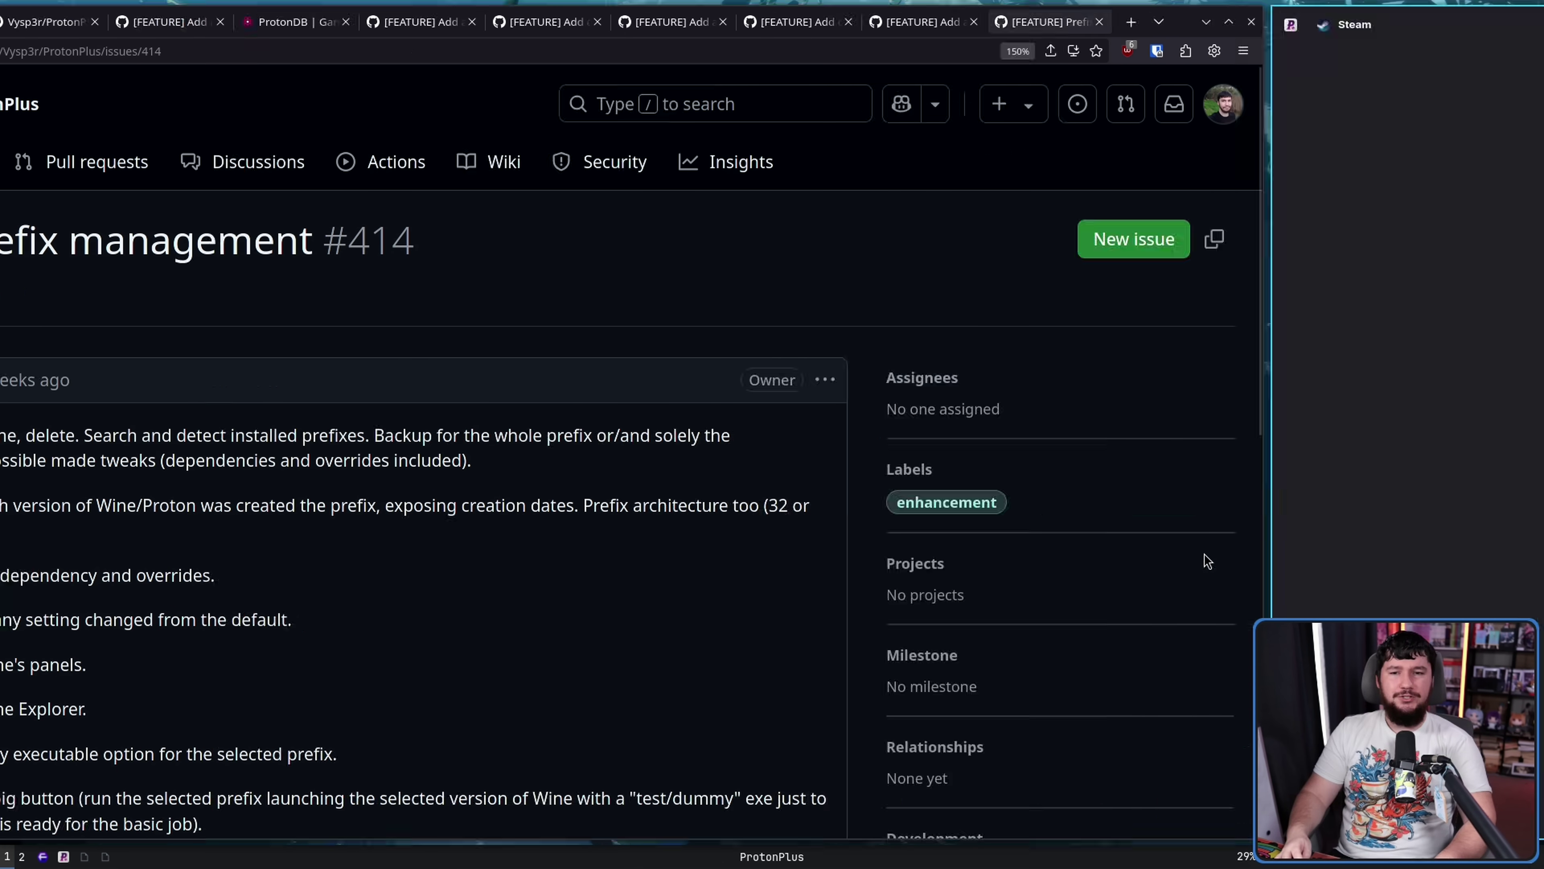
click(1427, 24)
click(1388, 68)
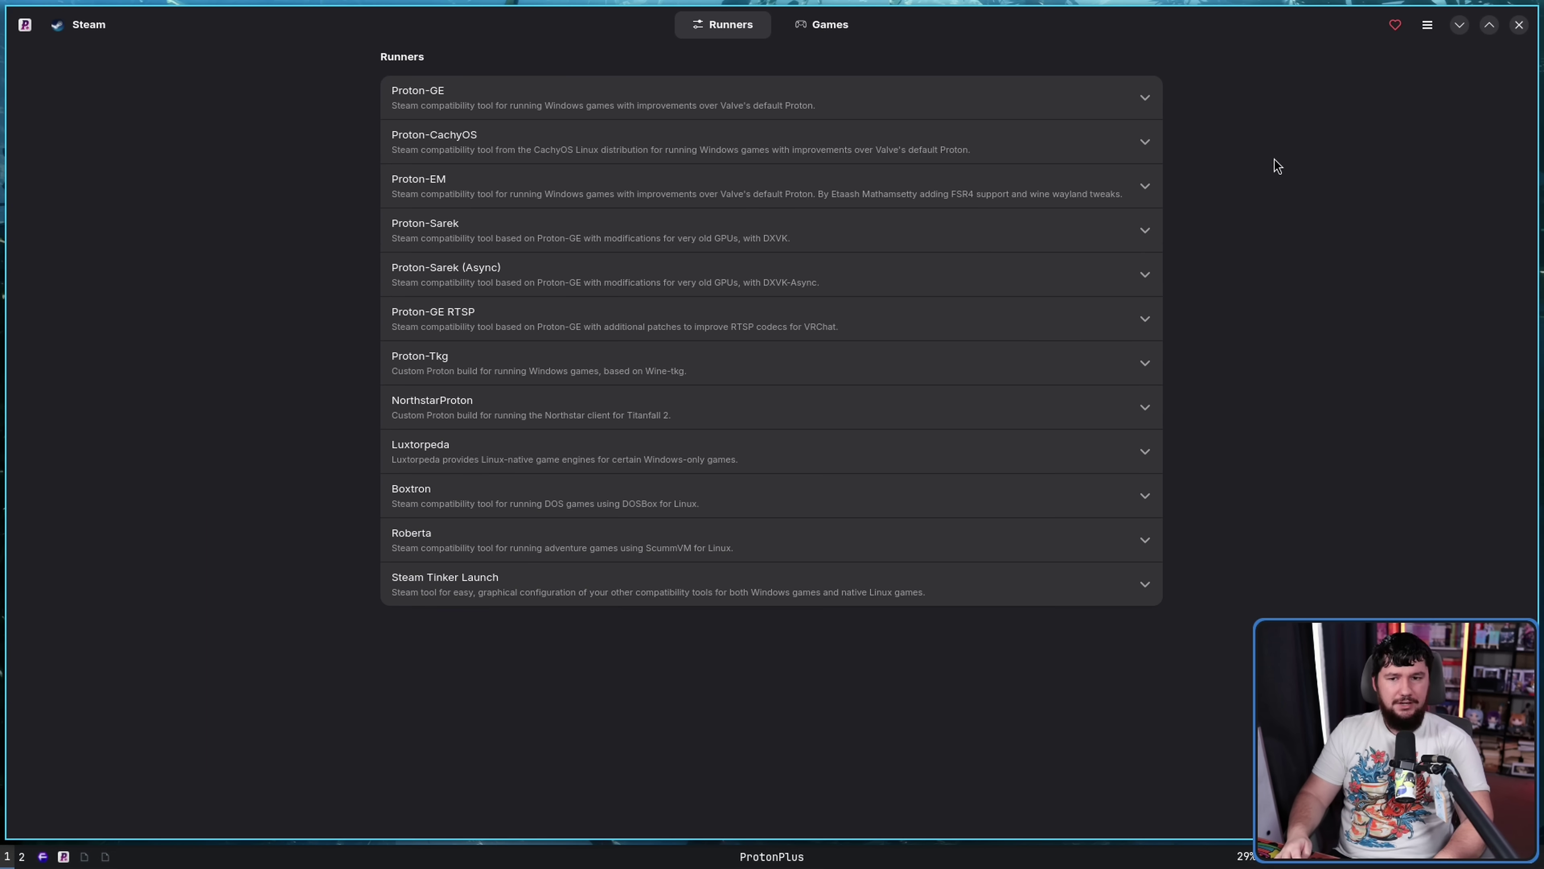
Compare the ProtonPlus runner list with the installed compatibility tools in ProtonUp-Qt by switching between the two windows.
key(super+Right)
key(super+Left)
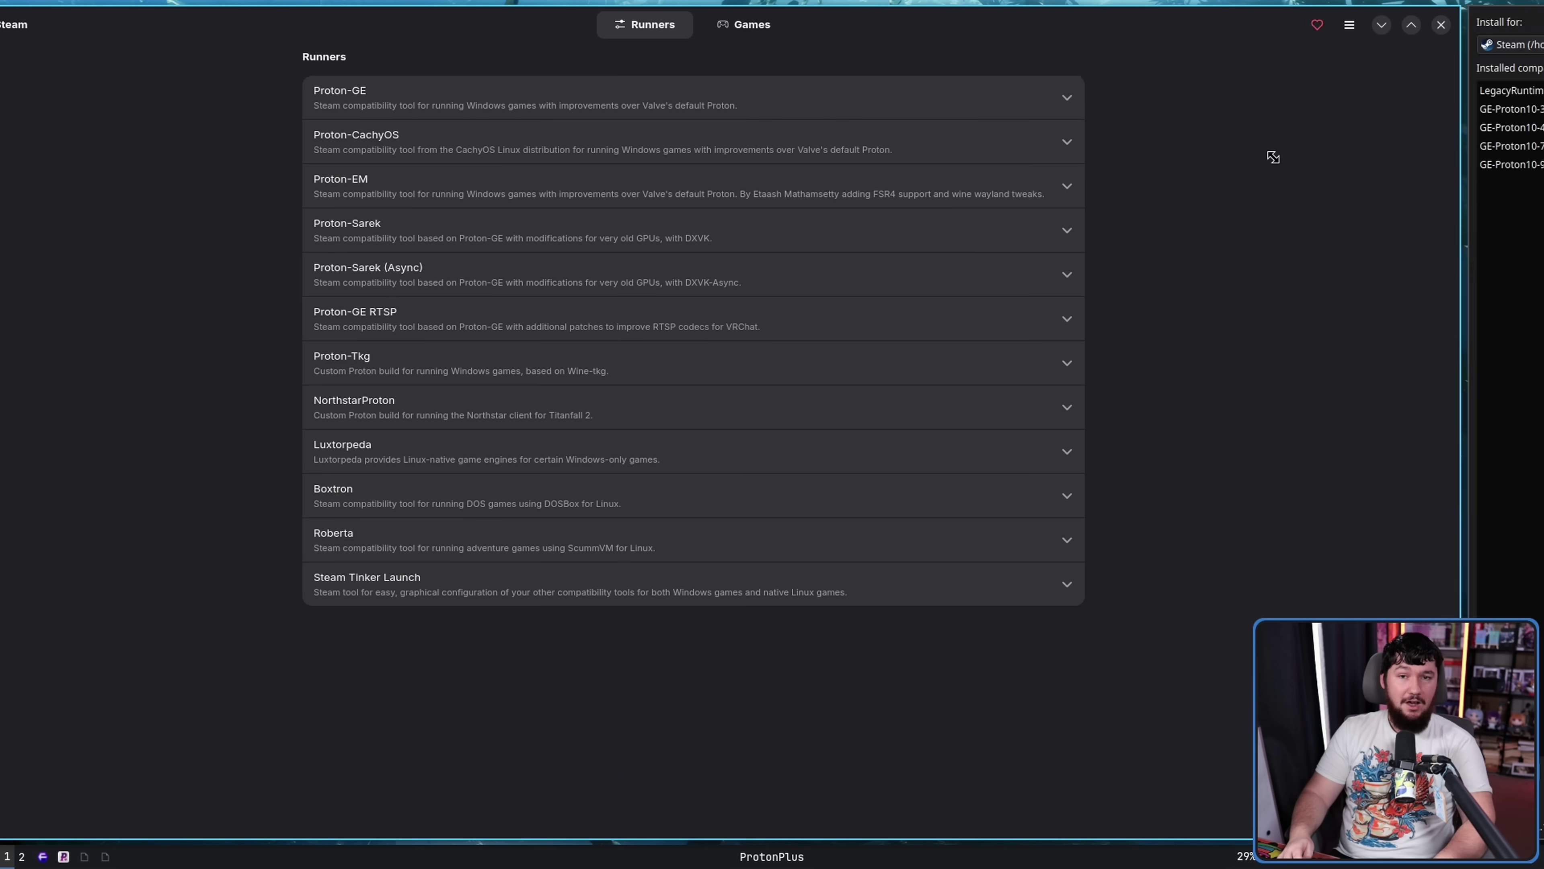
key(super+Right)
key(super+Left)
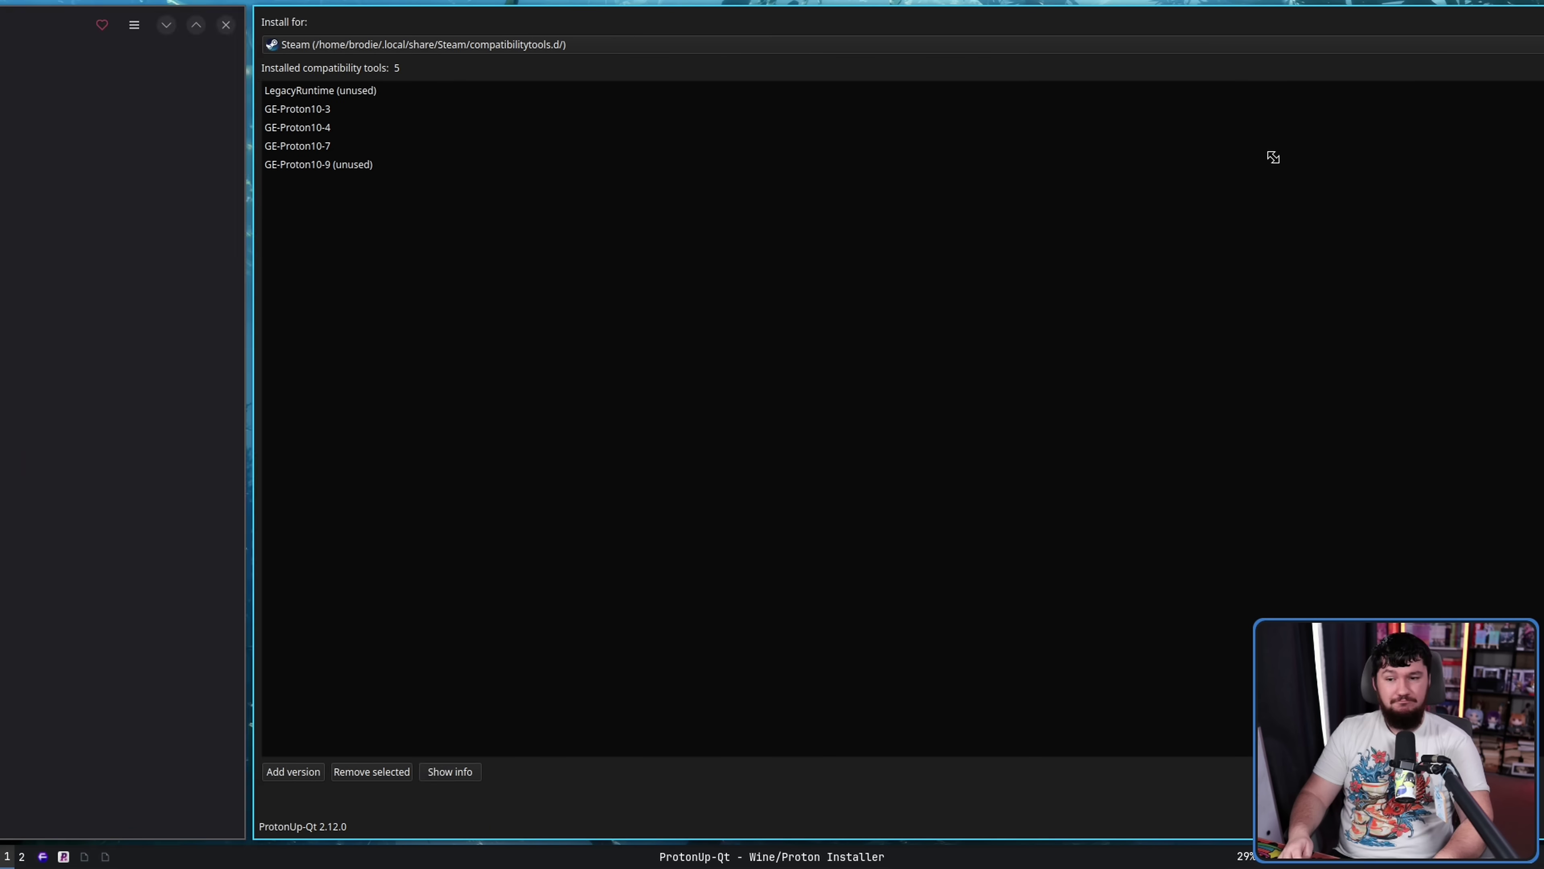
key(super+Right)
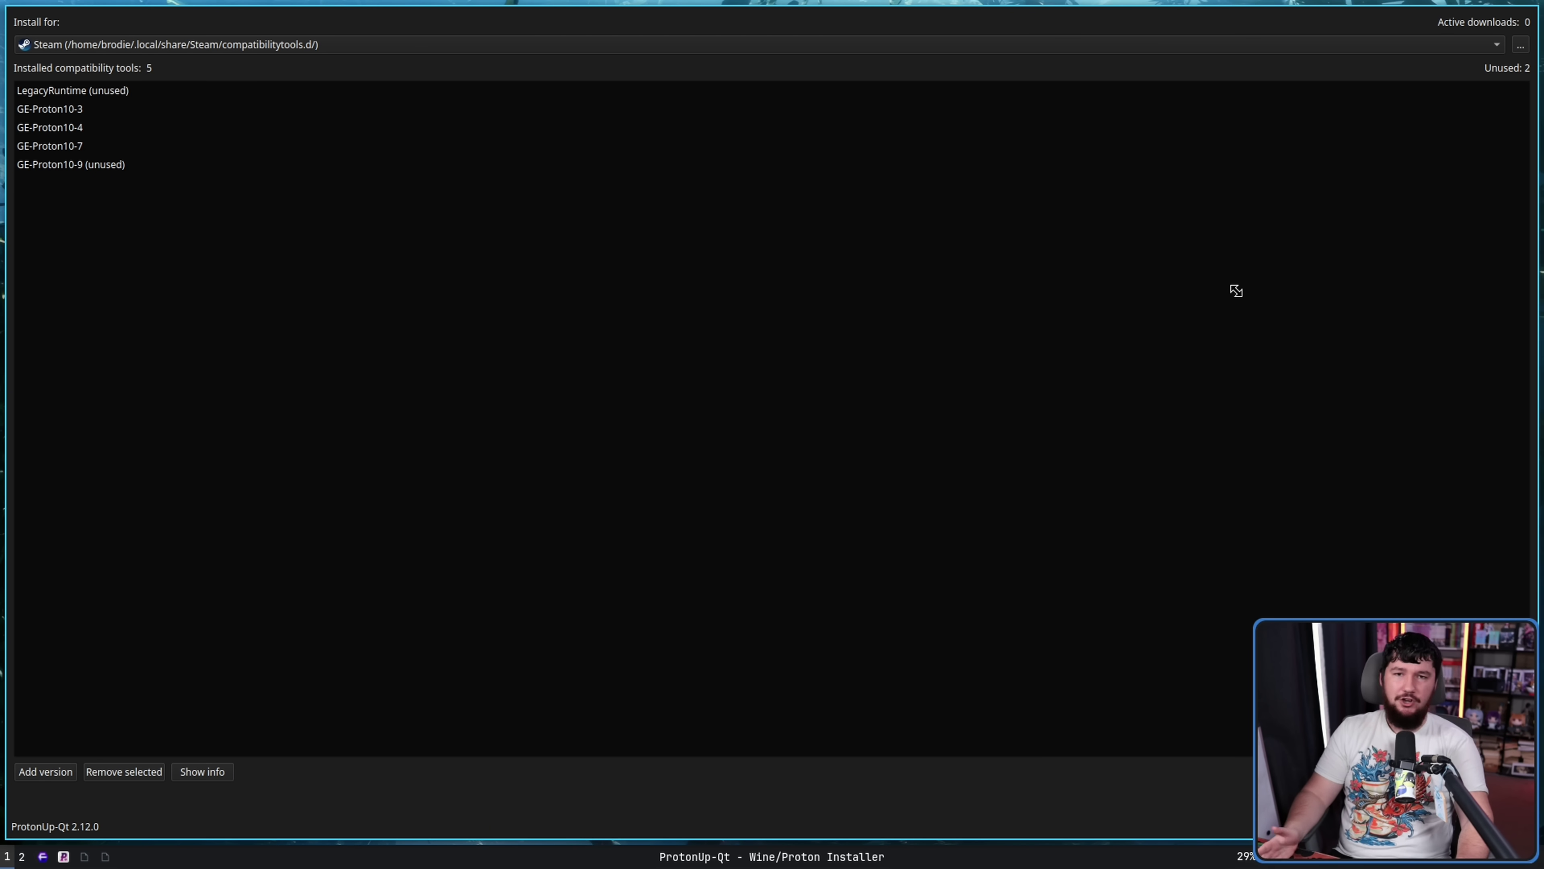
key(super+Left)
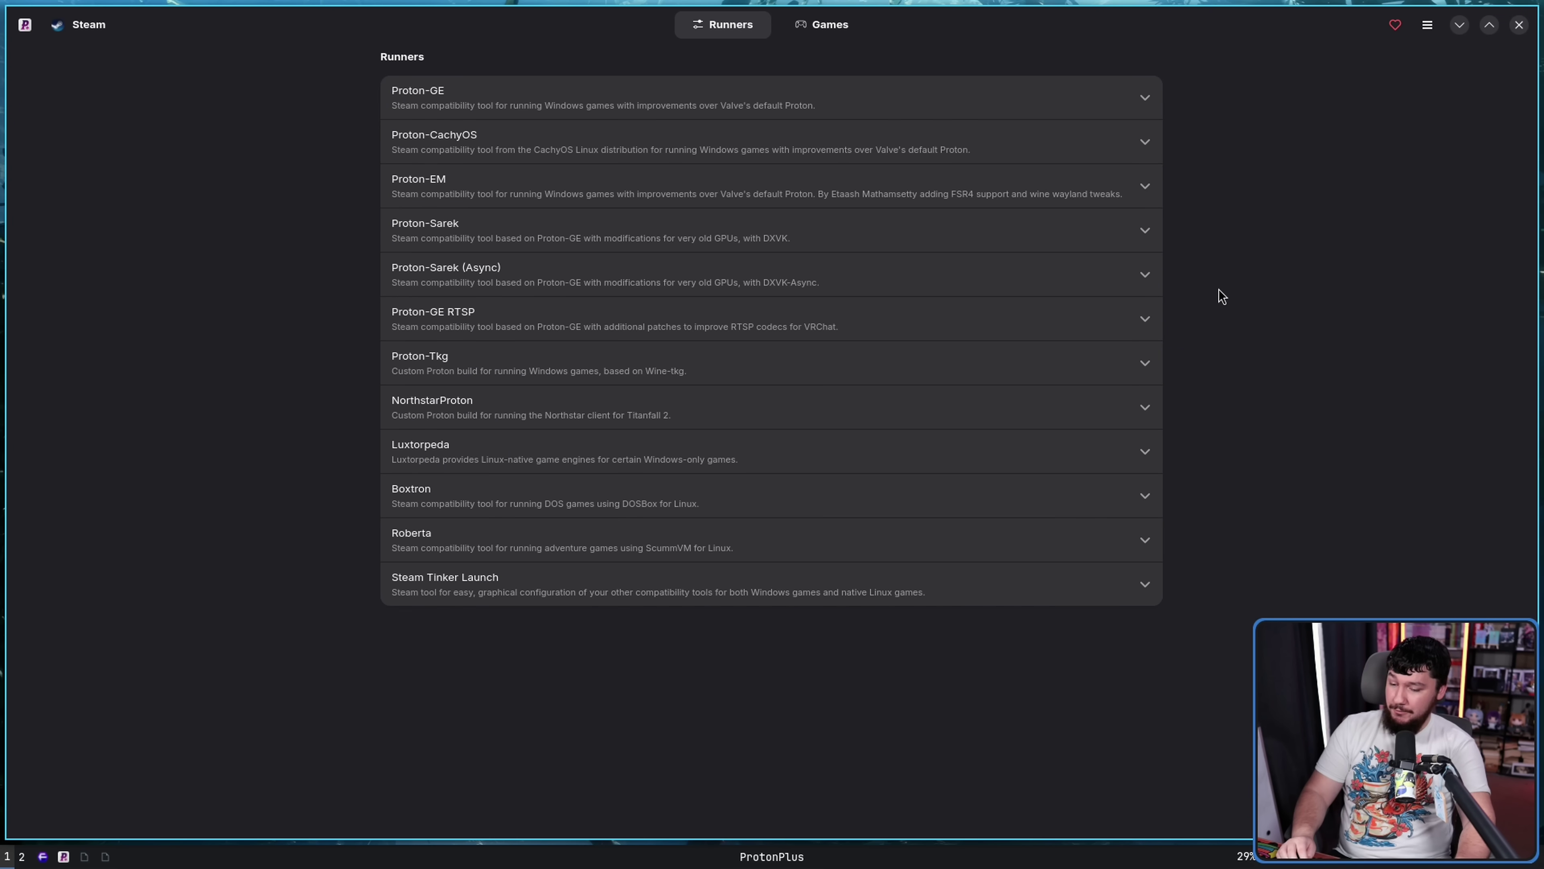
key(super+Right)
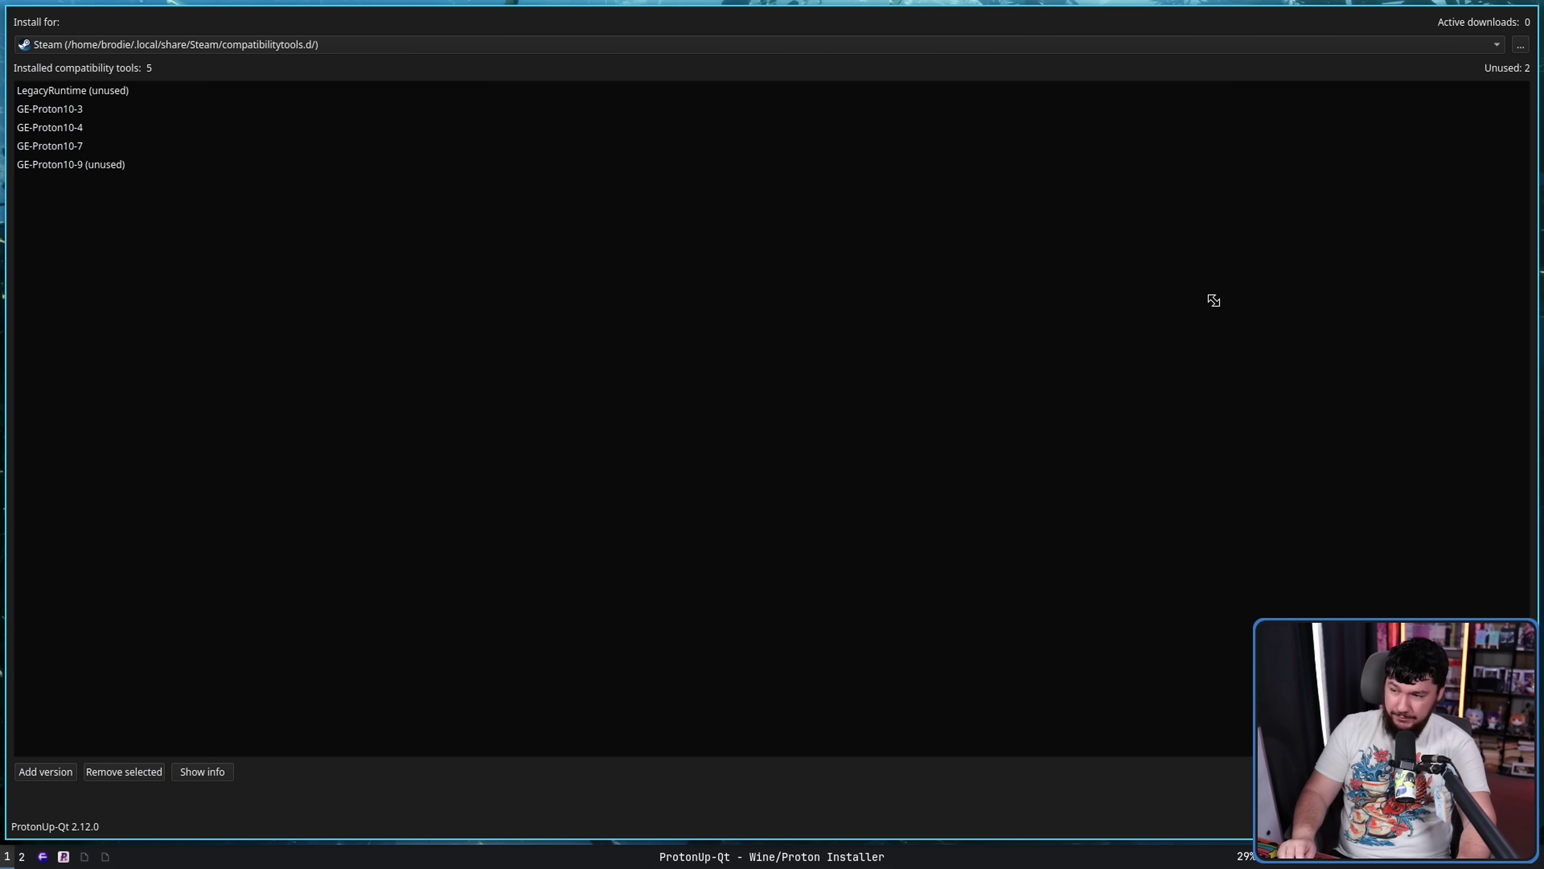
key(super+Left)
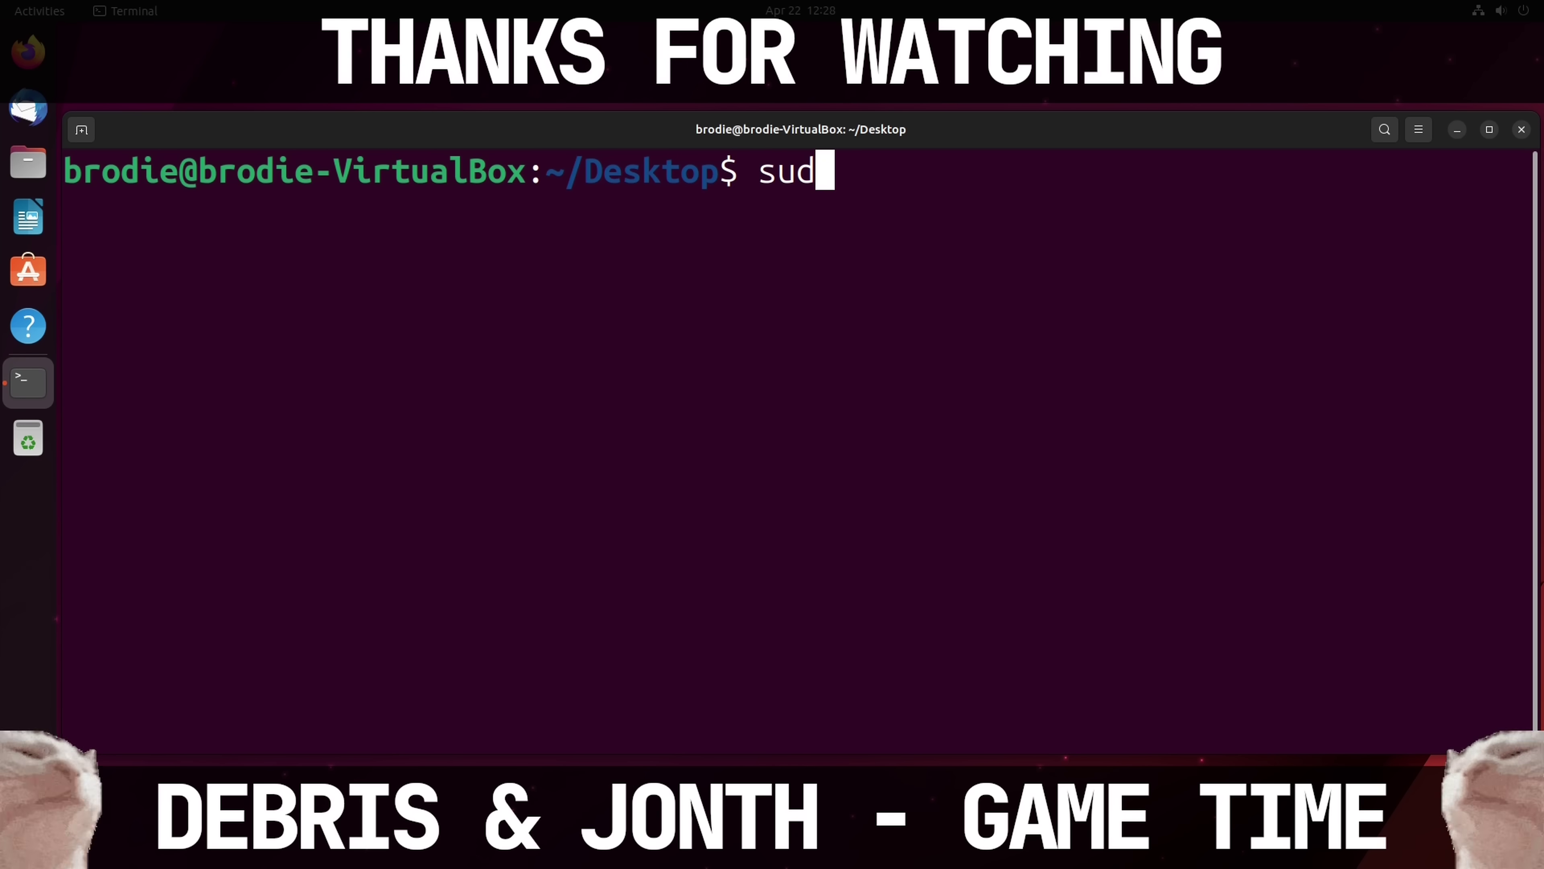
text(o rm -rf )
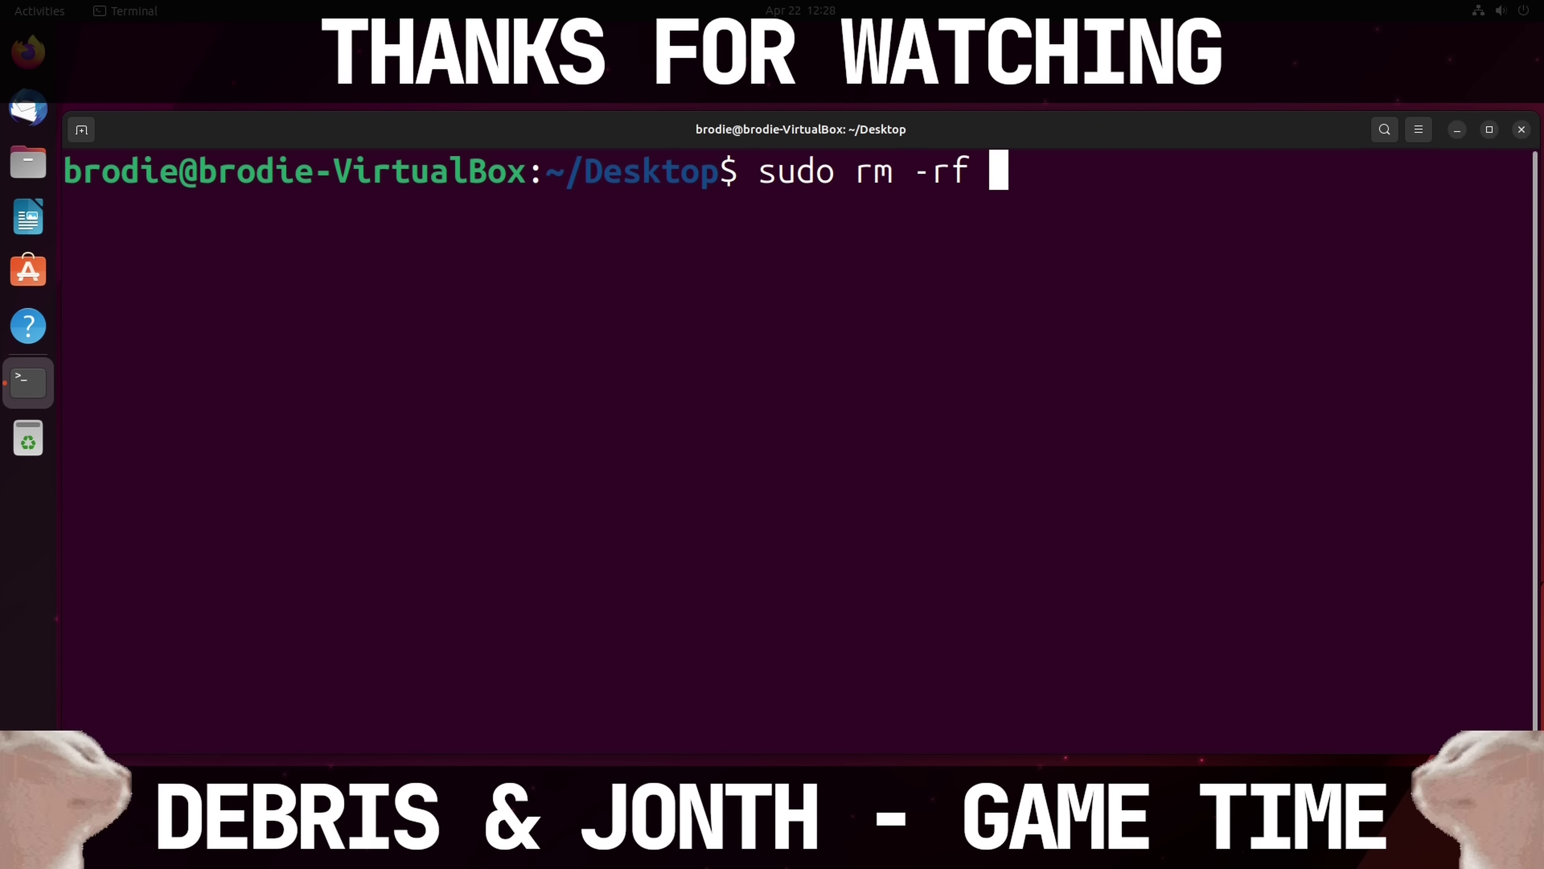
text(--no-prese)
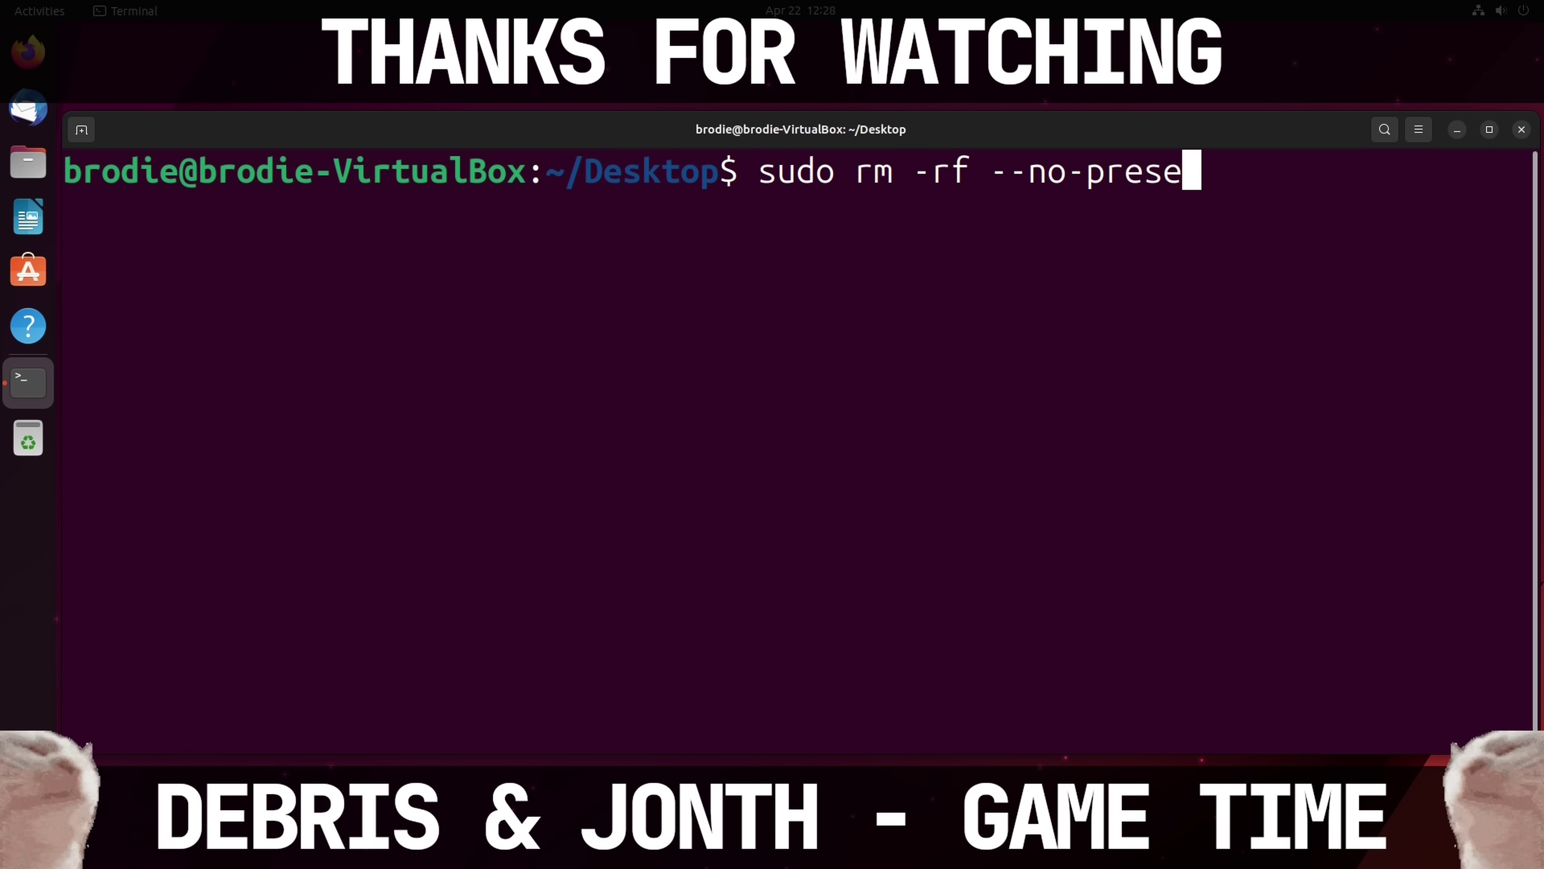
text(rve-root /)
key(Return)
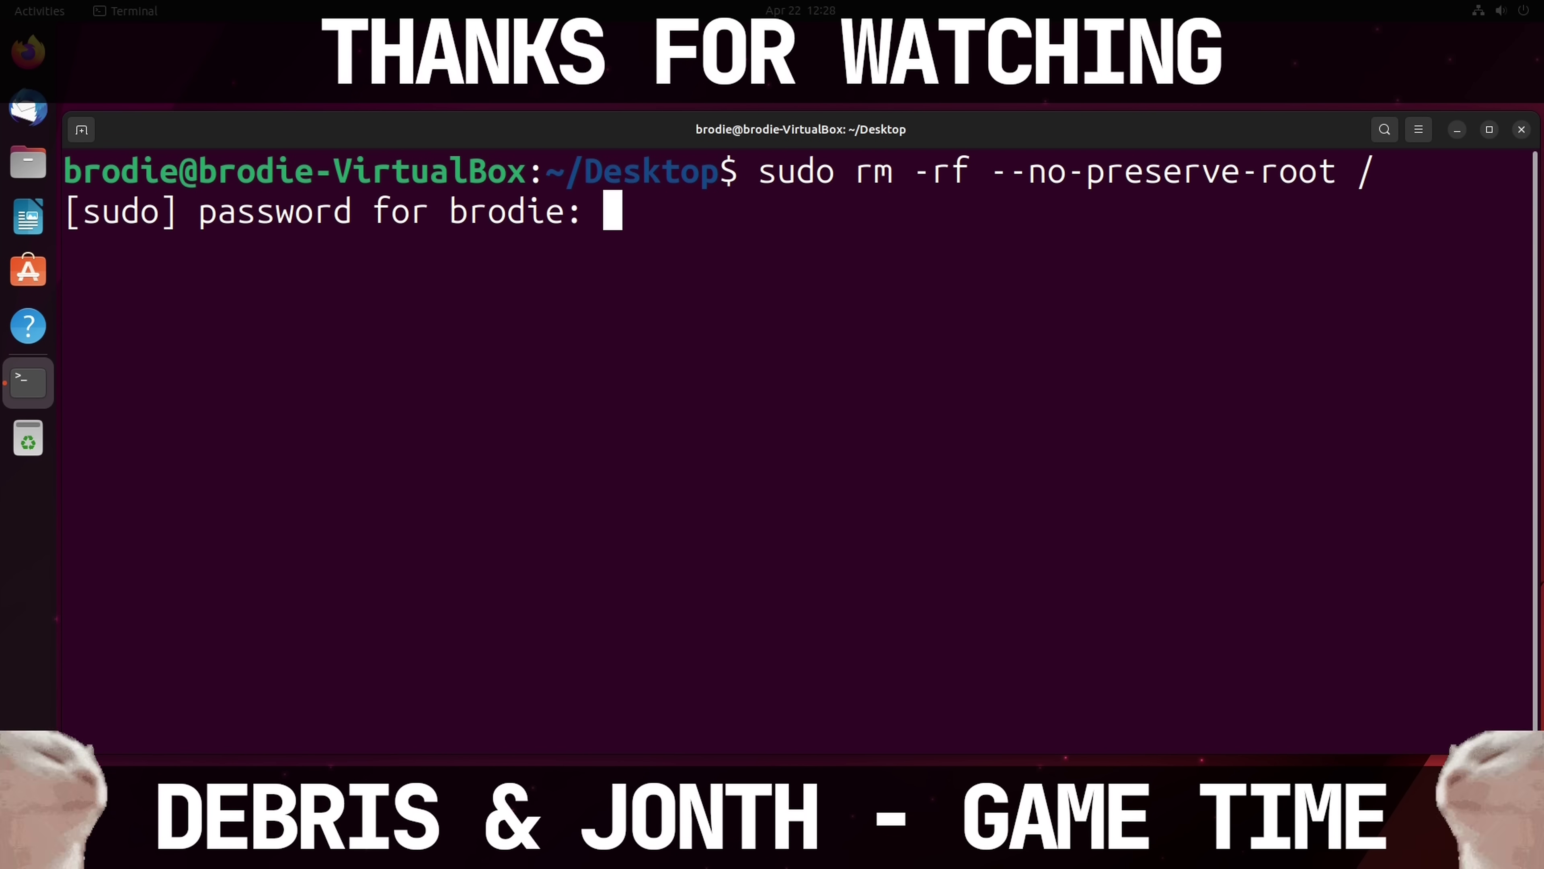